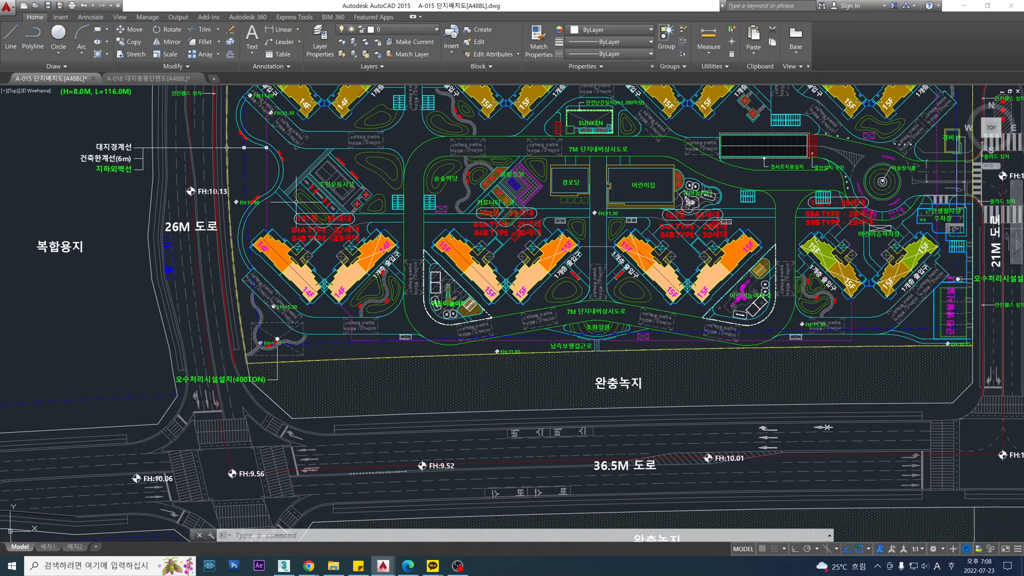
Examine the level marks around the apartment blocks and the southwest intersection on the site plan.
scroll(682, 308, "up", 8)
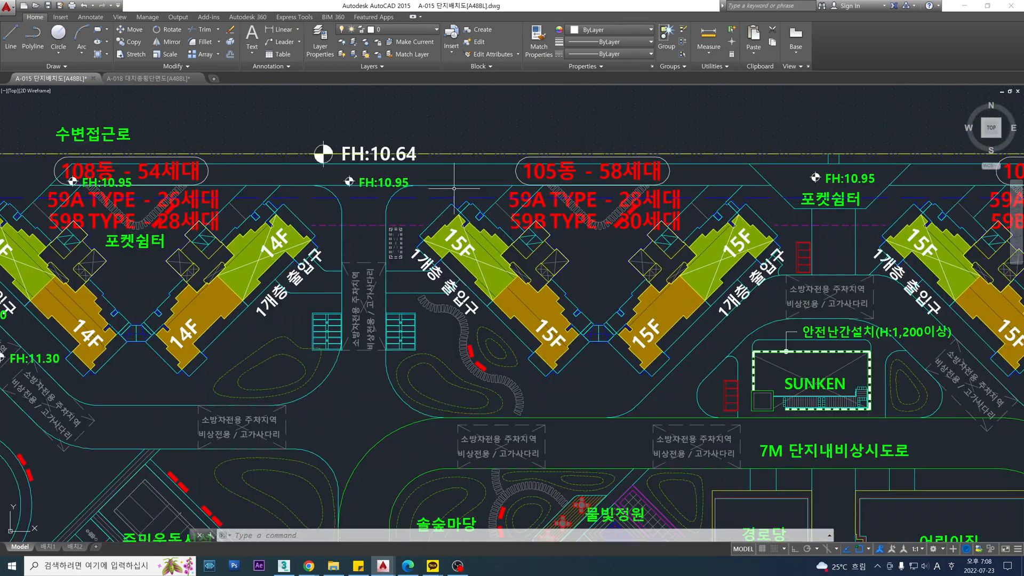
scroll(859, 200, "down", 2)
middle_click_drag(481, 426, 504, 292)
middle_click_drag(398, 526, 479, 228)
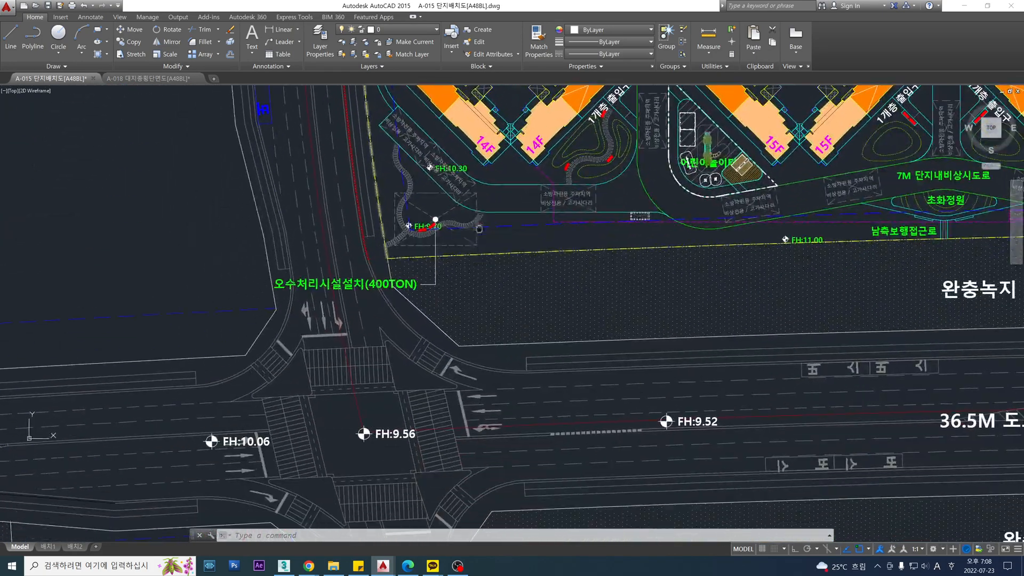
scroll(387, 385, "up", 2)
mouse_move(504, 326)
middle_mouse_down()
mouse_move(504, 284)
mouse_move(502, 347)
mouse_move(506, 324)
middle_mouse_up()
scroll(227, 374, "down", 6)
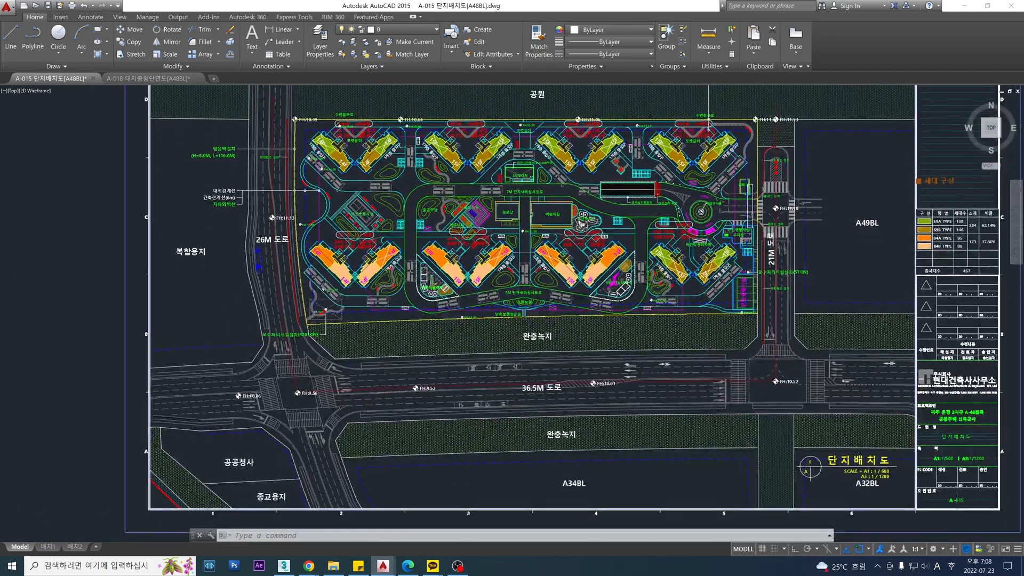
Examine the FH level marks along the roads bordering the site, especially at the 26M and 36.5M road intersection.
scroll(302, 417, "up", 8)
middle_click_drag(393, 321, 375, 389)
scroll(266, 398, "down", 6)
mouse_move(642, 283)
middle_mouse_down()
mouse_move(303, 452)
mouse_move(287, 472)
middle_mouse_up()
scroll(750, 301, "up", 4)
scroll(694, 294, "down", 4)
middle_click_drag(688, 294, 897, 139)
mouse_move(177, 421)
middle_mouse_down()
mouse_move(427, 352)
mouse_move(503, 353)
mouse_move(452, 359)
mouse_move(365, 400)
middle_mouse_up()
scroll(503, 353, "up", 4)
scroll(503, 353, "up", 2)
scroll(456, 336, "down", 2)
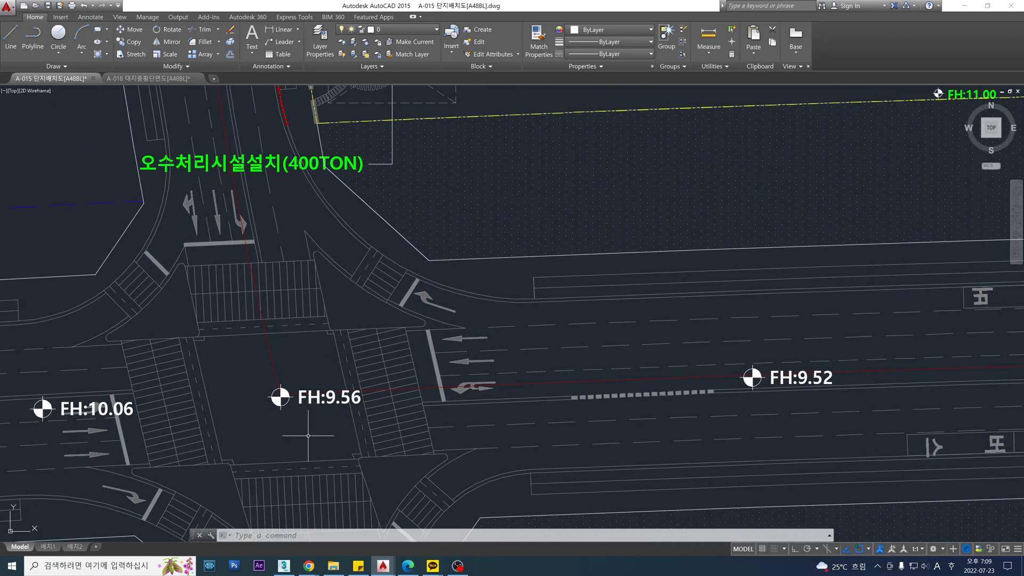
scroll(347, 414, "down", 6)
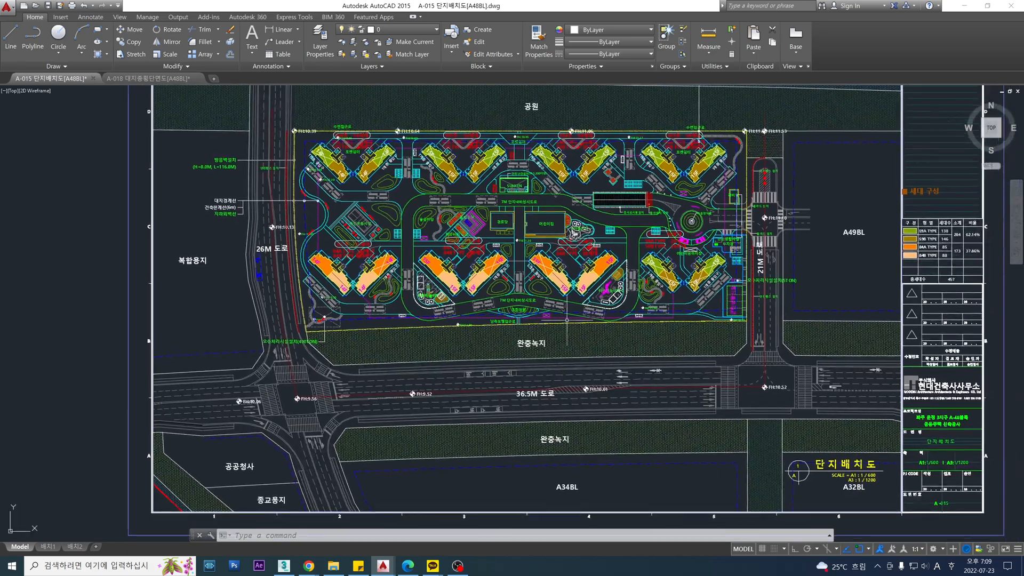
scroll(350, 431, "up", 2)
middle_click_drag(349, 431, 344, 447)
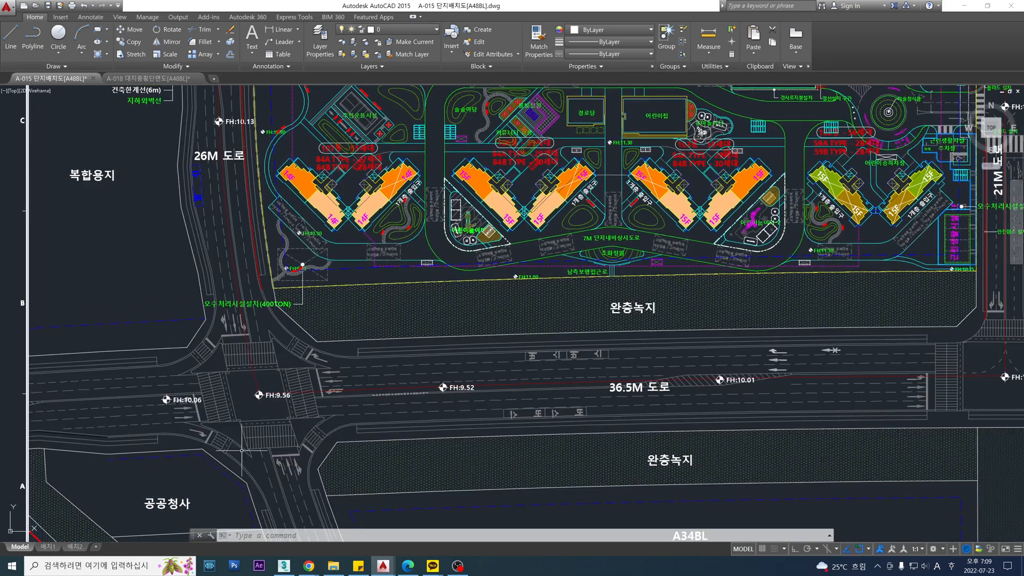
Switch to 3ds Max and inspect the blue southwest intersection surface in wireframe display.
mouse_move(286, 568)
left_click(276, 538)
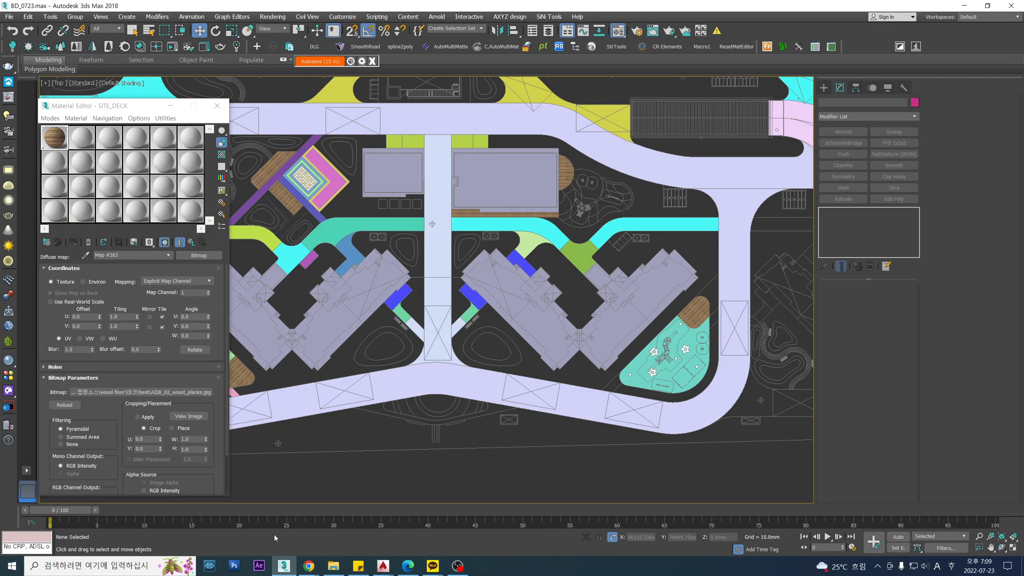
scroll(586, 346, "down", 3)
middle_click_drag(565, 392, 668, 254)
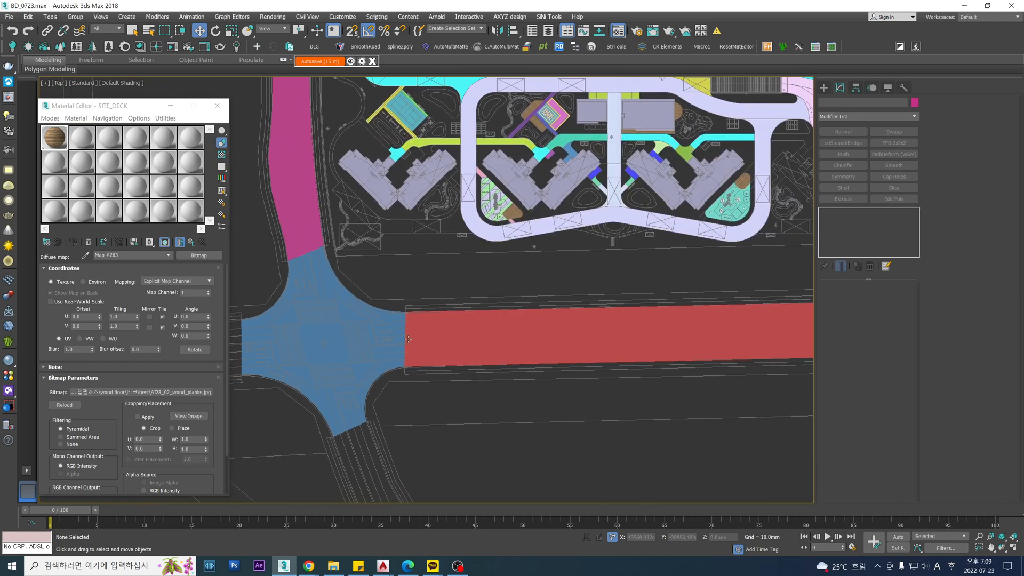
left_click(323, 352)
middle_click_drag(323, 352, 491, 350)
key("F3")
scroll(480, 368, "up", 2)
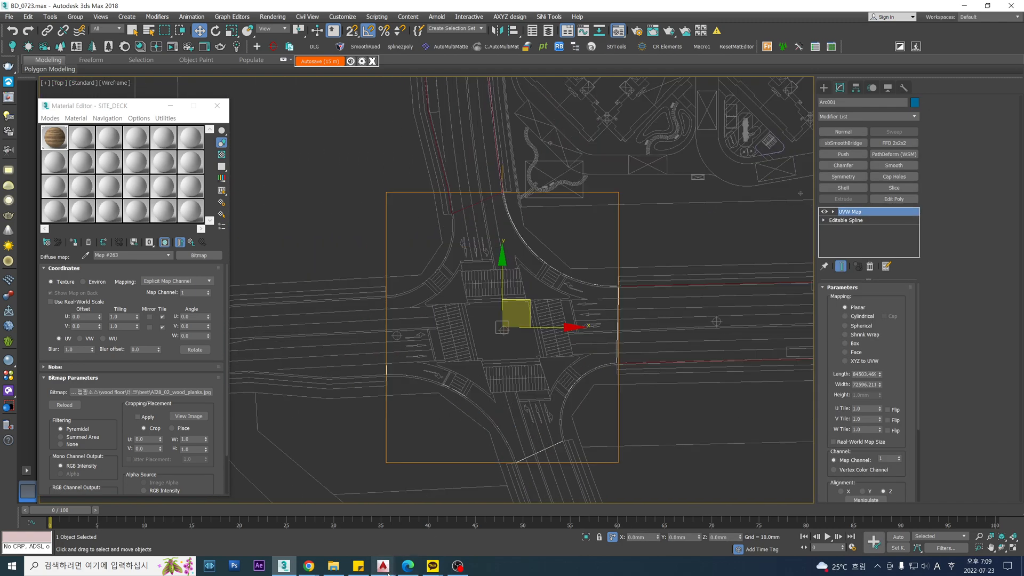
Switch to AutoCAD and compare the FH level at the southwest intersection with the one at the east entrance intersection.
mouse_move(383, 566)
left_click(438, 525)
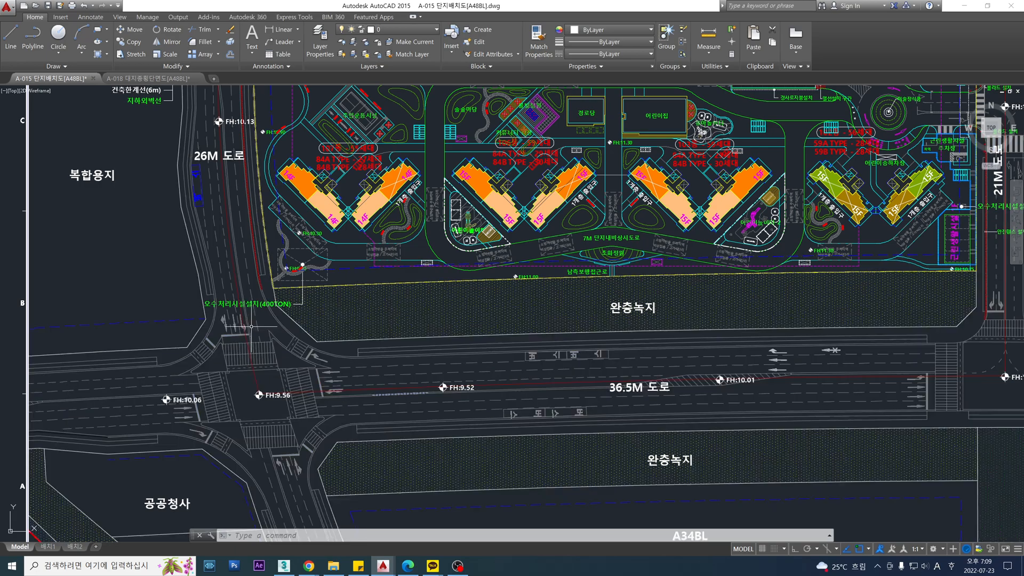
scroll(252, 326, "up", 2)
scroll(314, 381, "up", 2)
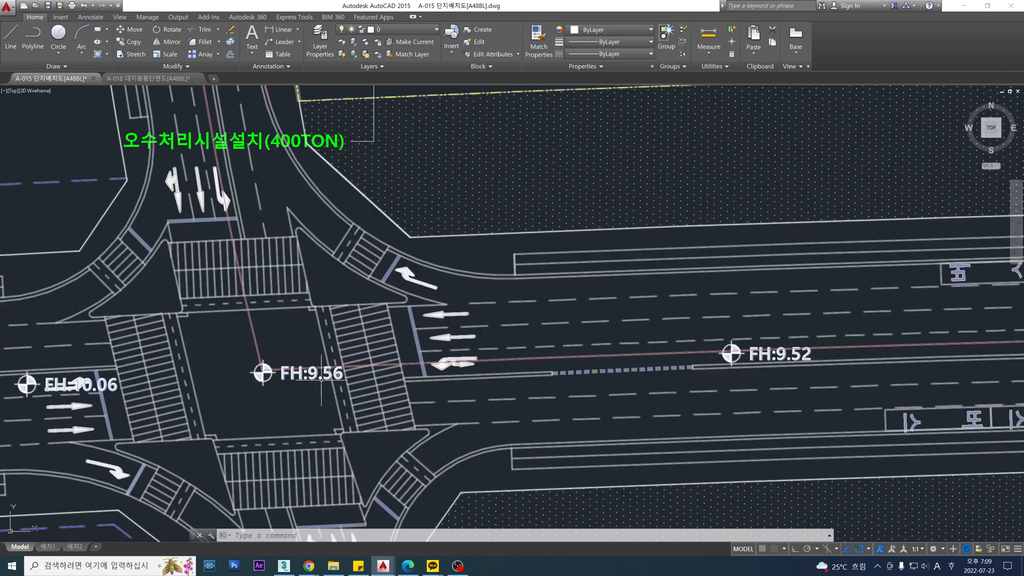
scroll(340, 362, "down", 2)
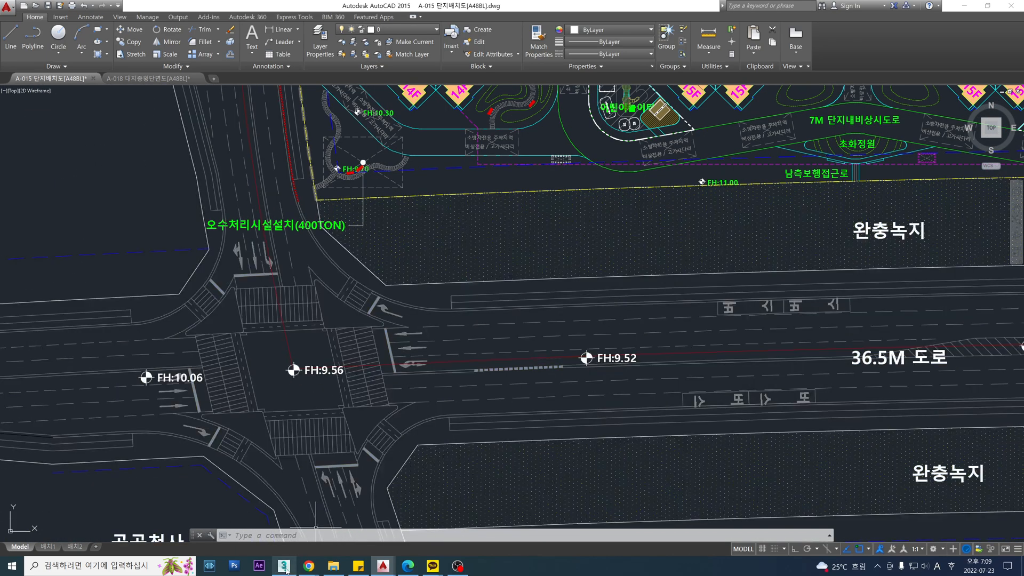
scroll(527, 382, "down", 6)
scroll(648, 319, "up", 4)
scroll(648, 319, "down", 1)
scroll(739, 302, "up", 7)
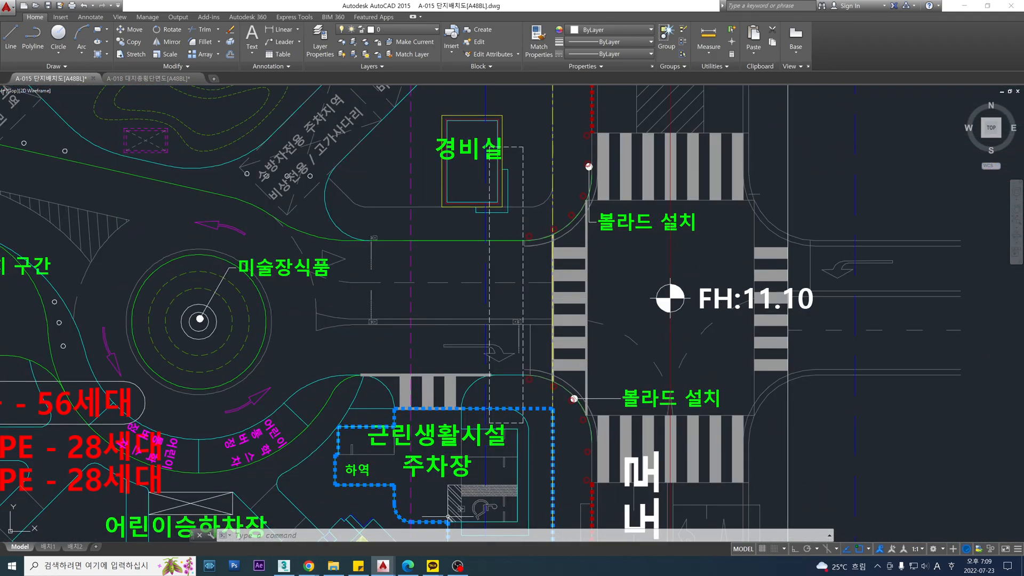
Switch to 3ds Max and inspect the east entrance and southwest intersection surfaces in shaded plan and tilted views.
left_click(284, 567)
scroll(598, 295, "down", 5)
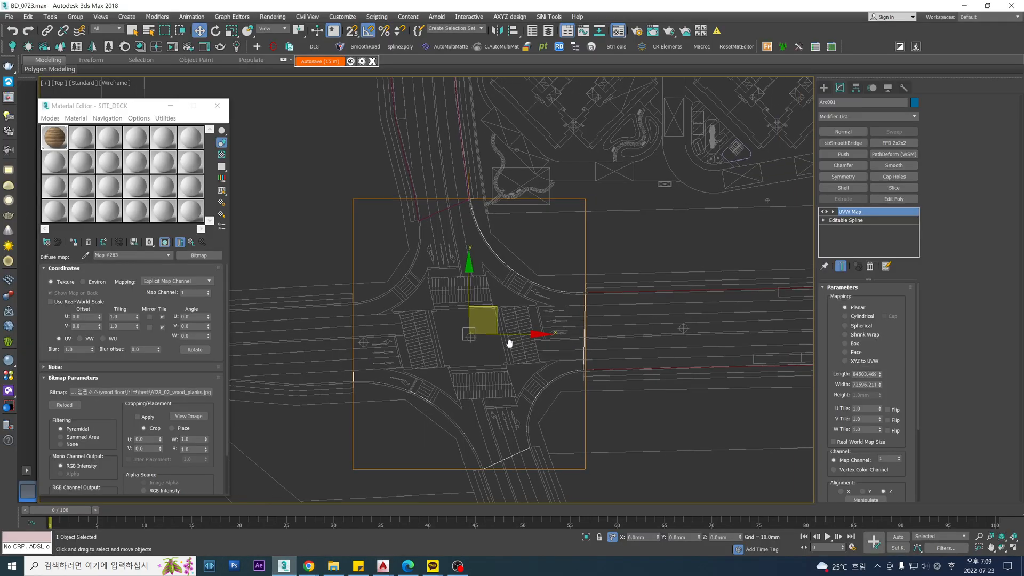
left_click(575, 300)
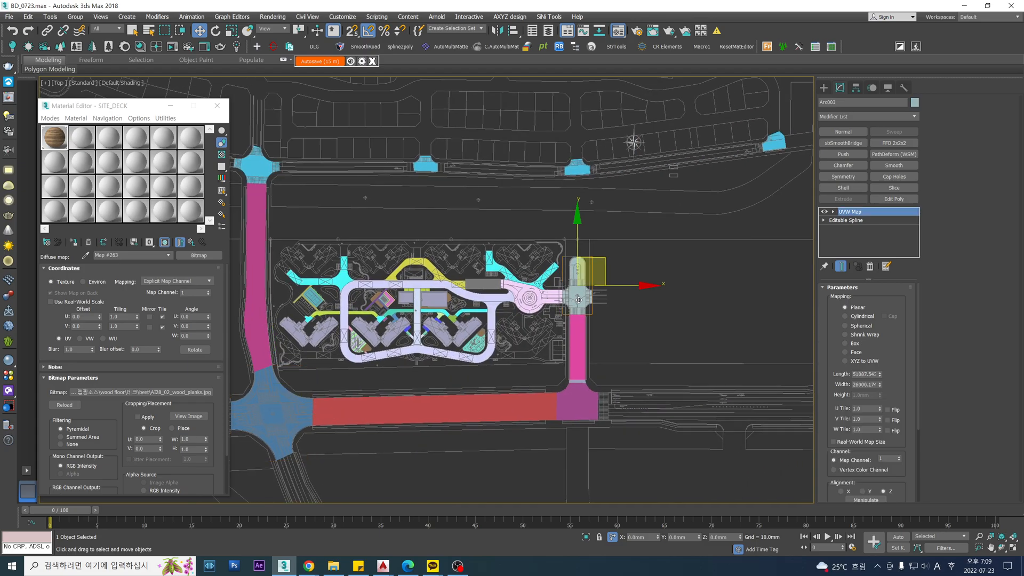
scroll(577, 300, "up", 4)
middle_click_drag(647, 310, 653, 275)
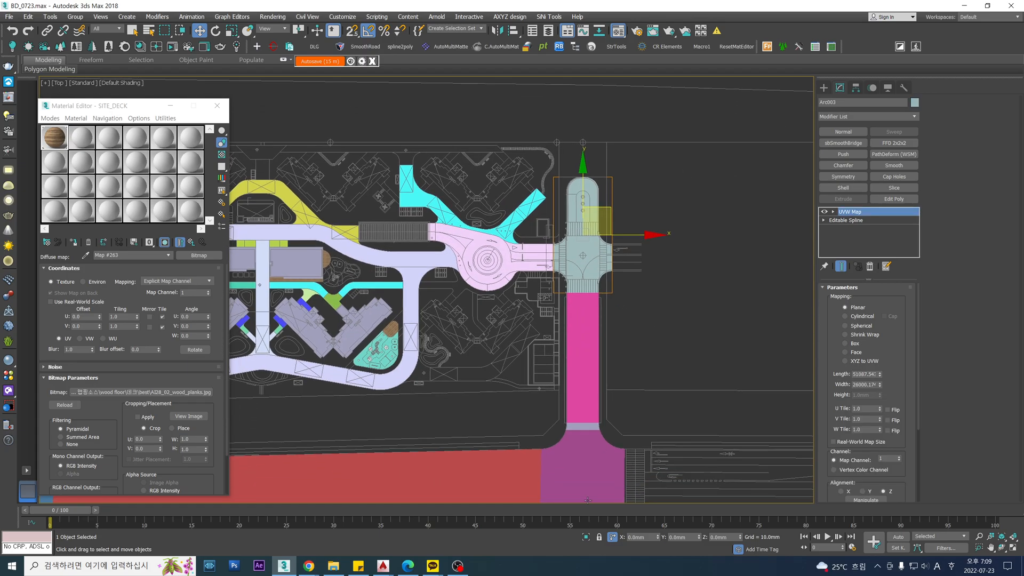
scroll(619, 229, "down", 2)
middle_click_drag(395, 376, 583, 347)
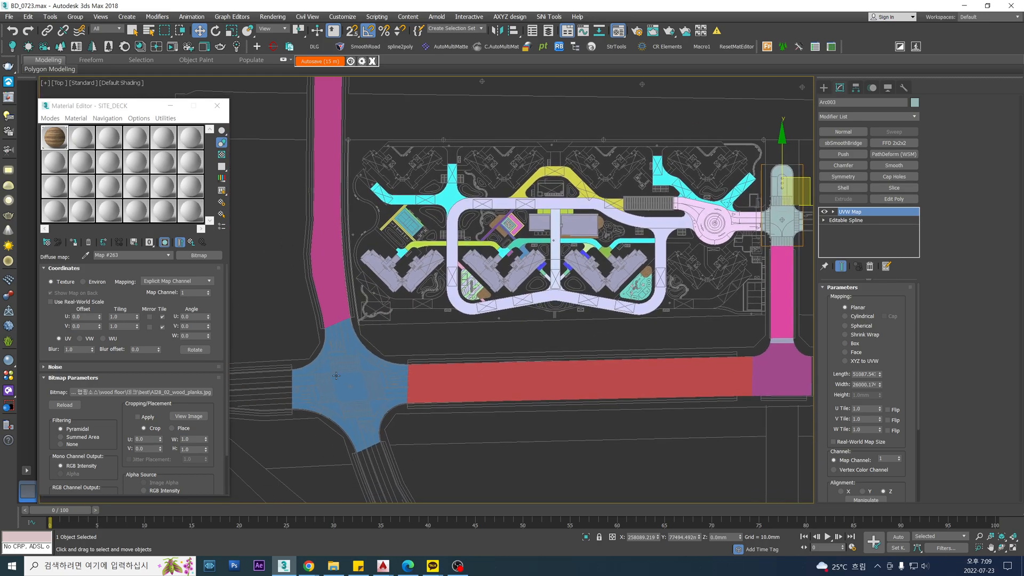
left_click(336, 376)
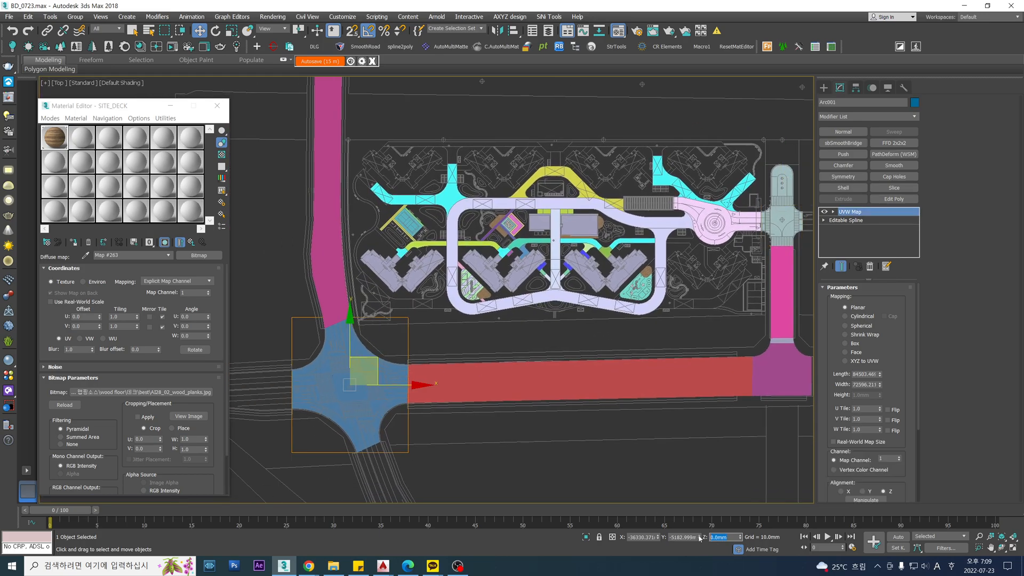
middle_click_drag(460, 441, 710, 273, "alt")
left_click(639, 387)
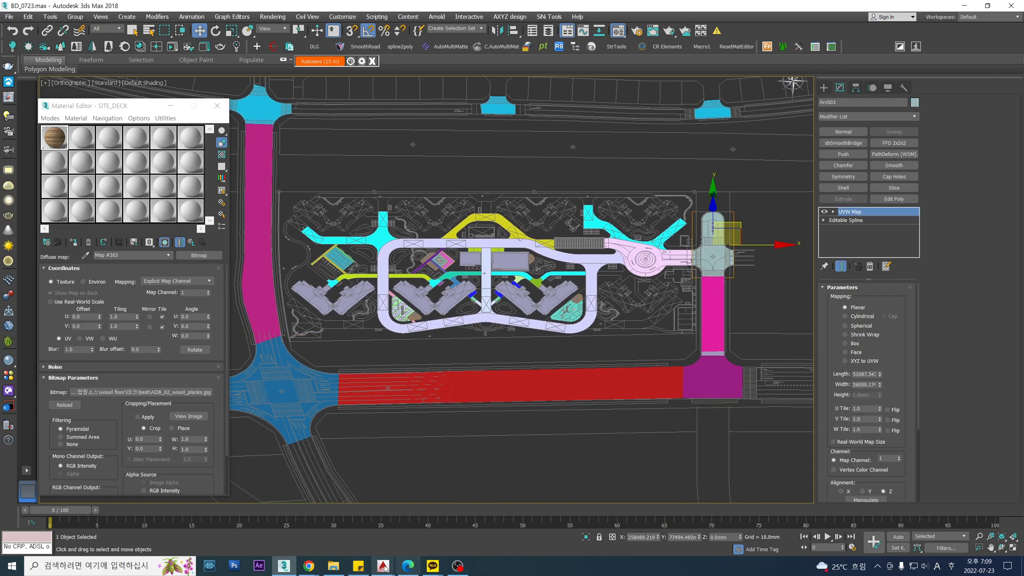
Switch to AutoCAD's east entrance intersection and calculate the level difference 11.1 - 9.56 in the Windows calculator.
mouse_move(385, 567)
left_click(341, 509)
middle_click_drag(506, 277, 528, 282)
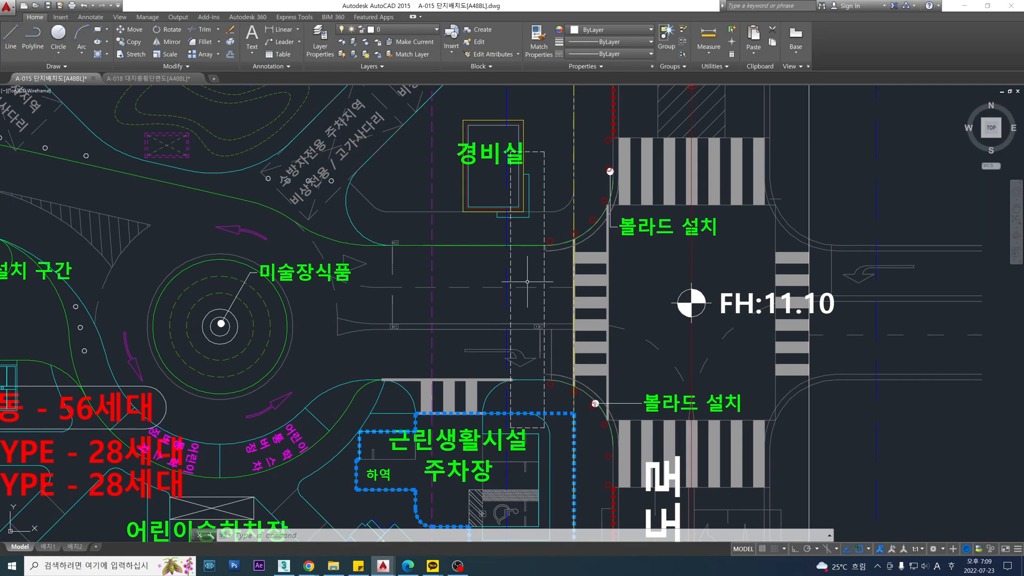
key("XF86Calculator")
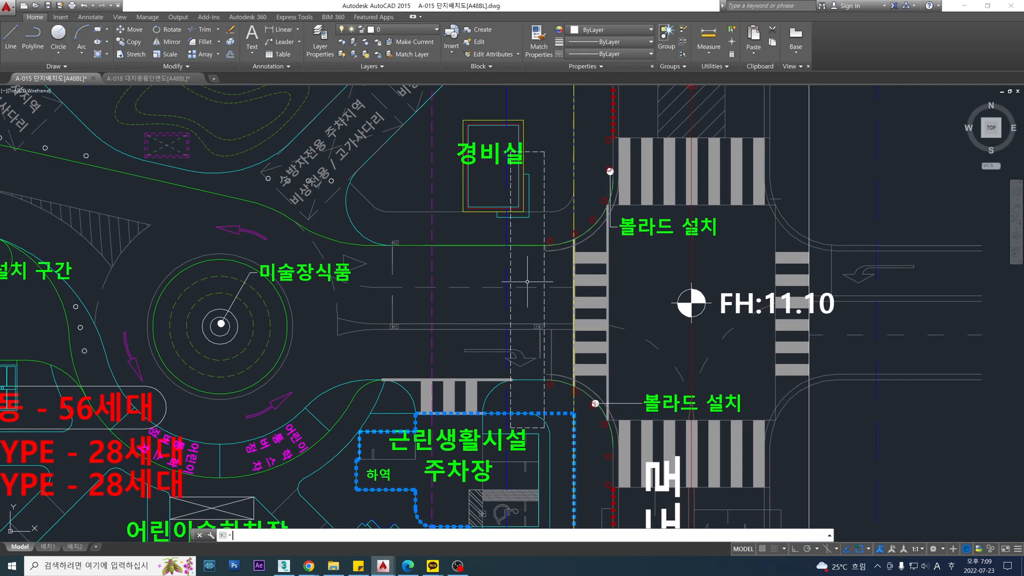
double_click(71, 350)
left_click(170, 383)
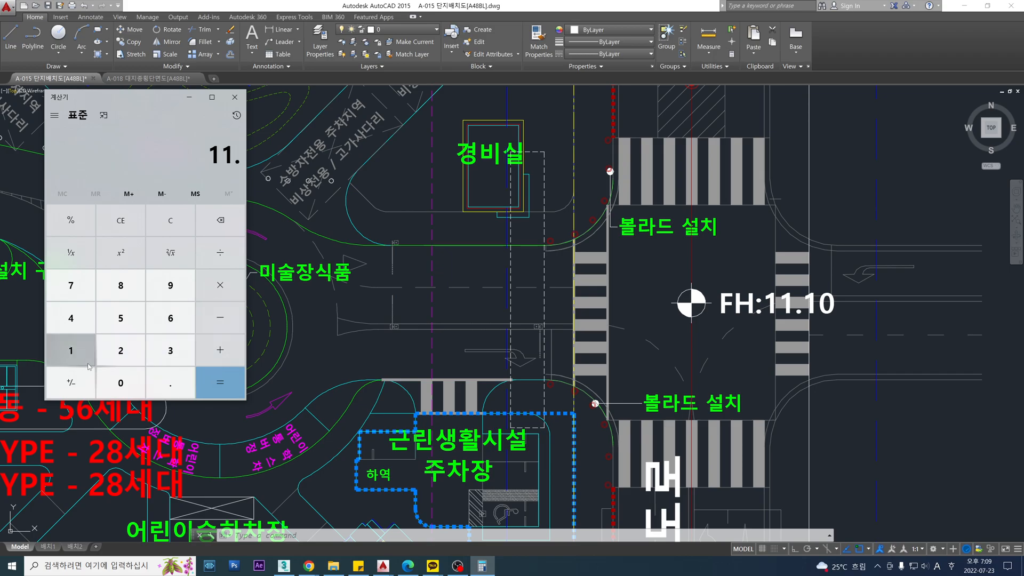
left_click(71, 351)
left_click(219, 318)
left_click(168, 290)
left_click(170, 382)
left_click(120, 318)
left_click(170, 318)
left_click(208, 389)
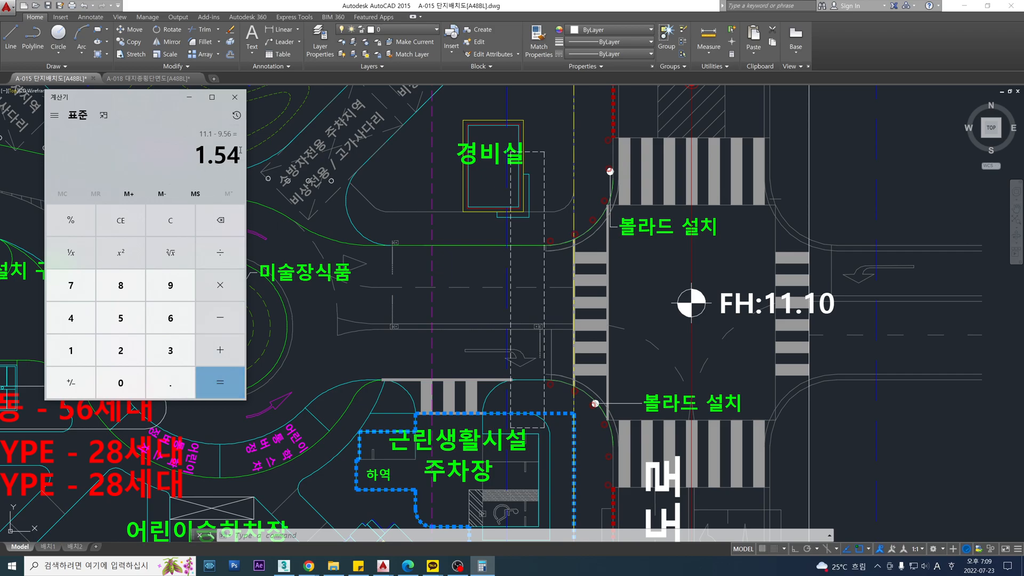
Review the calculated level difference between the two intersections in the calculator.
double_click(198, 151)
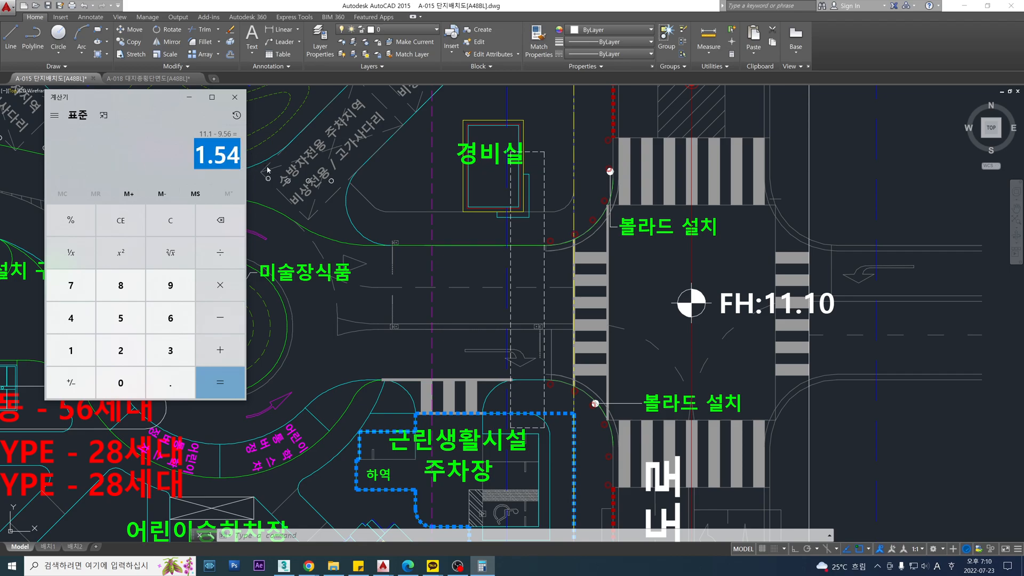
left_click(268, 170)
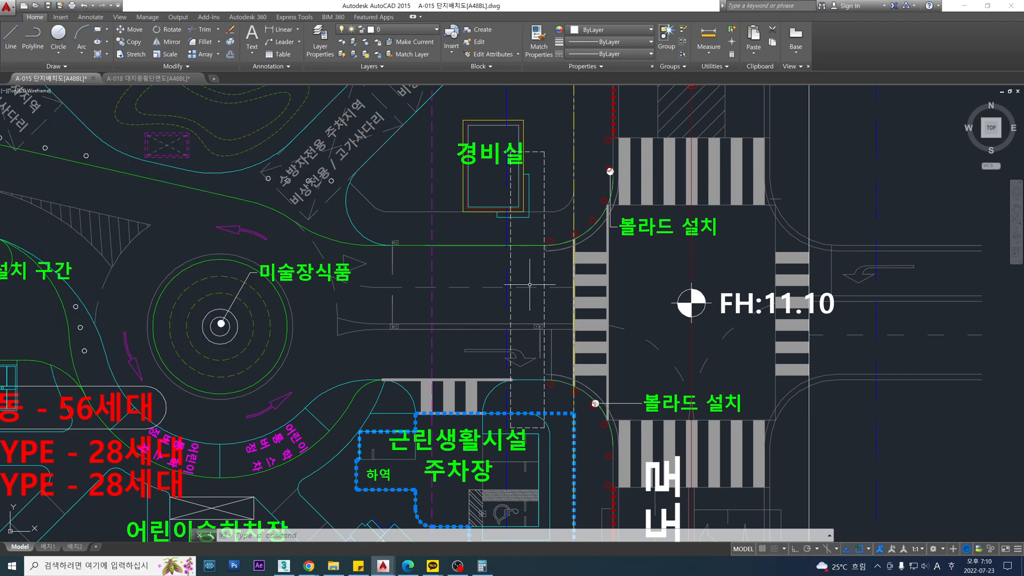
left_click(482, 565)
left_click(242, 159)
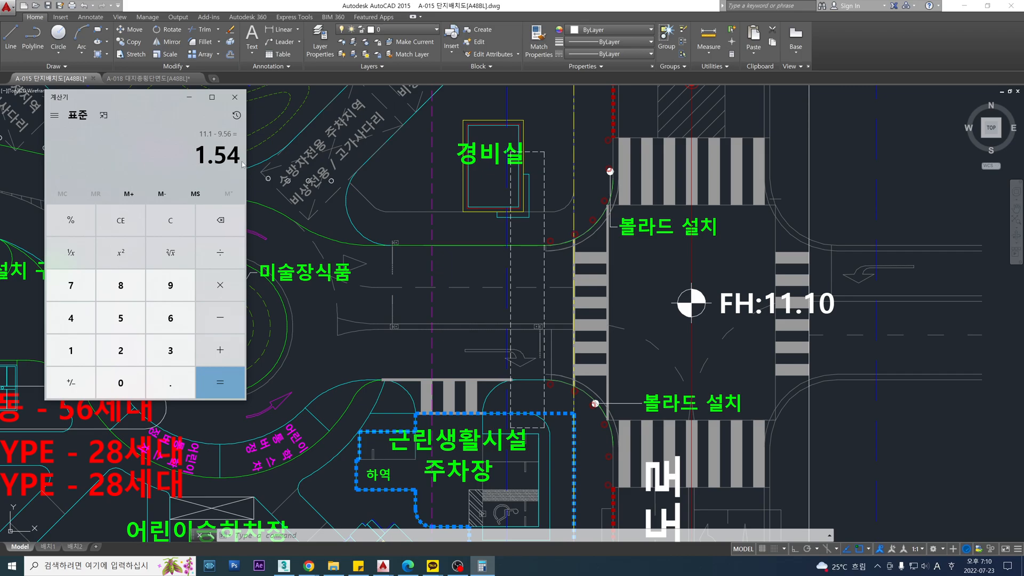
left_click(749, 350)
Examine the FH levels between the east entrance and the southwest intersection on the site plan.
scroll(750, 350, "down", 5)
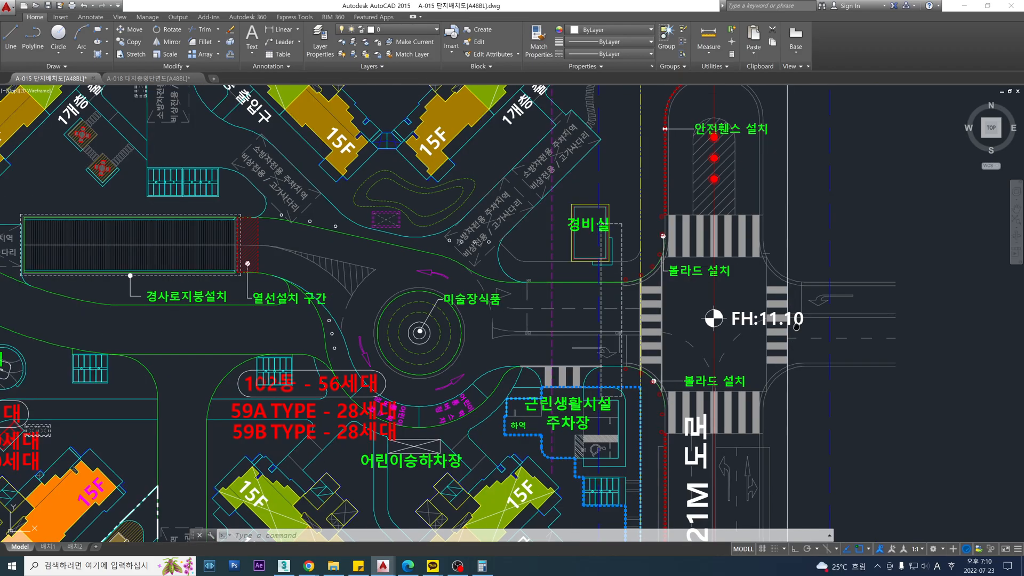
mouse_move(352, 450)
middle_mouse_down()
mouse_move(446, 329)
mouse_move(682, 206)
mouse_move(992, 198)
middle_mouse_up()
scroll(280, 314, "up", 2)
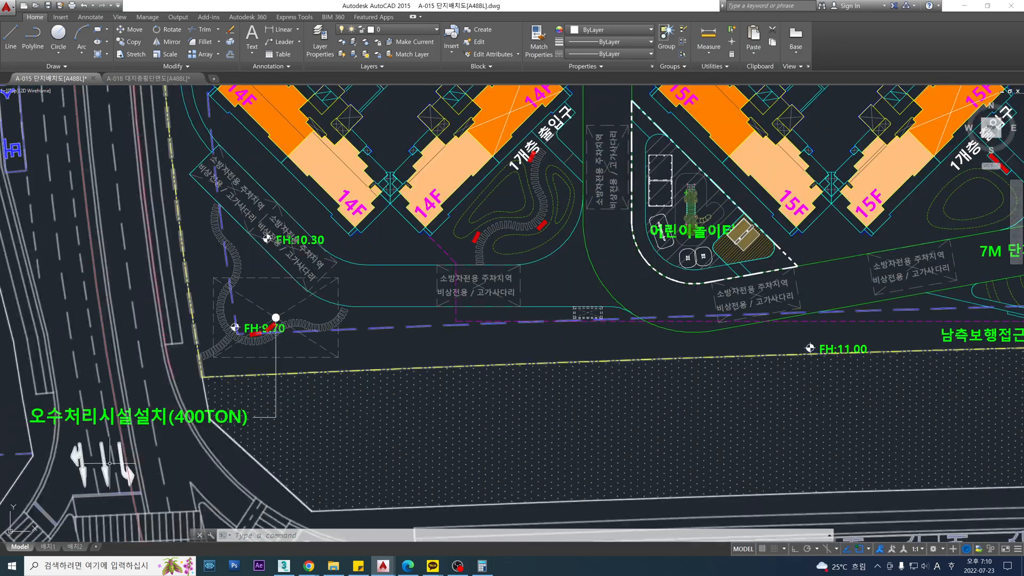
scroll(109, 466, "down", 4)
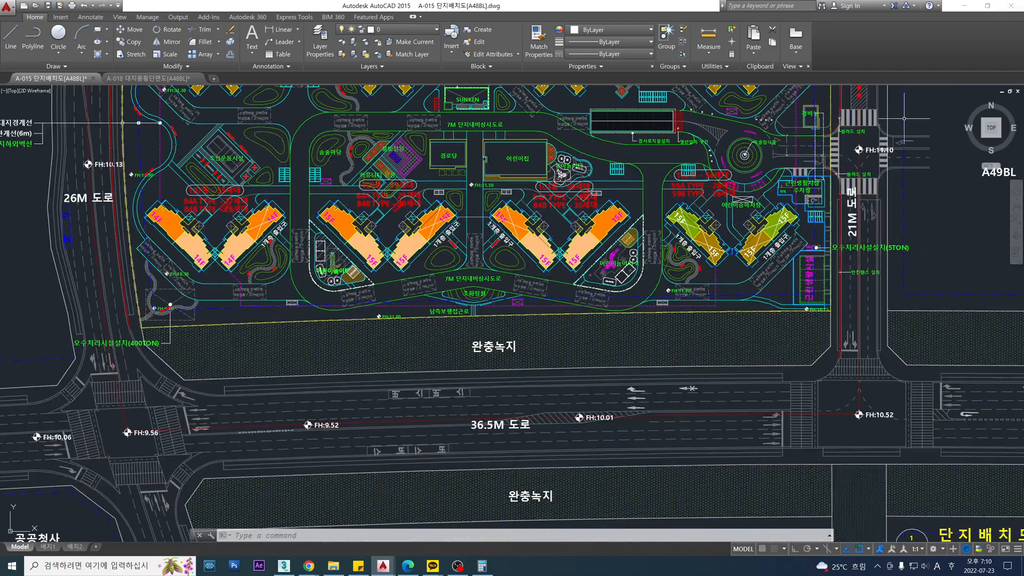
middle_click_drag(114, 448, 114, 451)
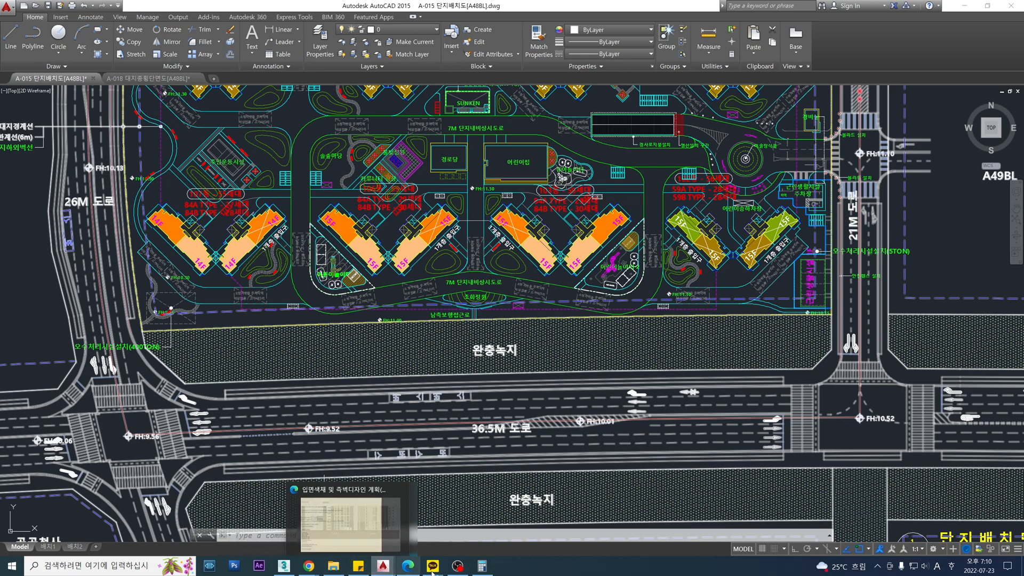
Switch to 3ds Max and isolate the southwest and east entrance intersection surfaces.
left_click(286, 567)
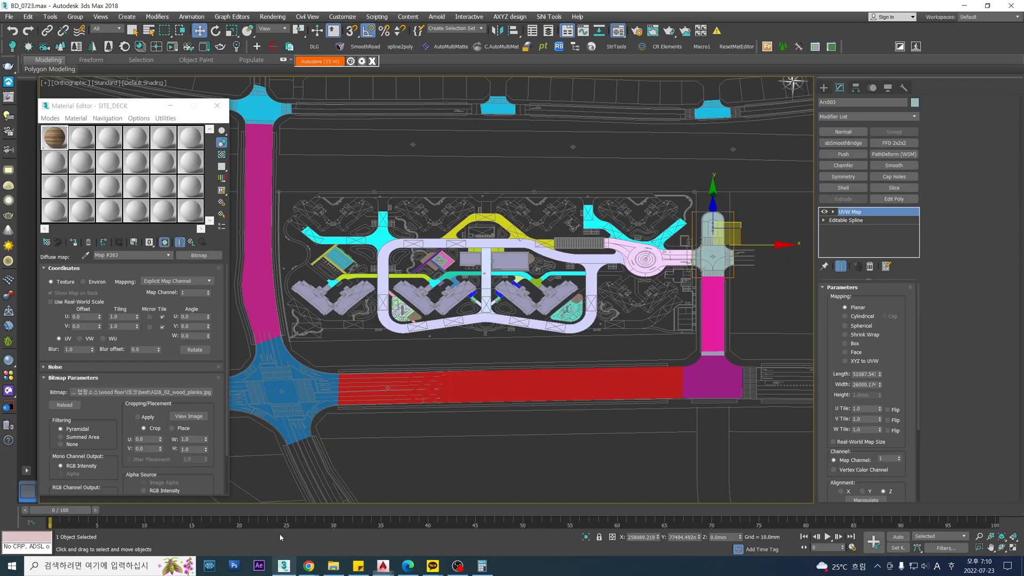
middle_click_drag(561, 308, 565, 287)
left_click(405, 411)
left_click(313, 377)
middle_click_drag(504, 408, 520, 349, "alt")
left_click(583, 169, "ctrl")
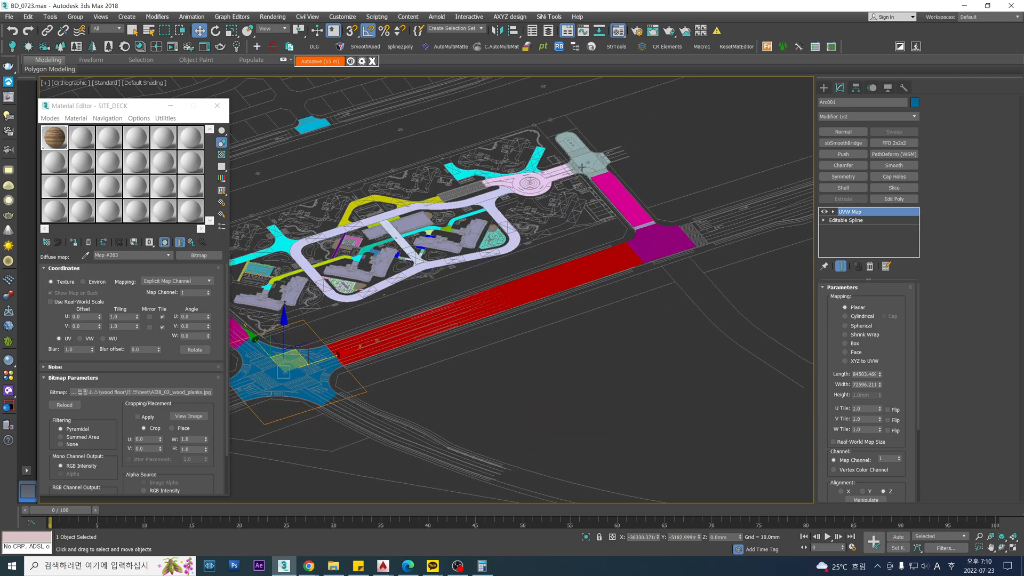
key("alt+q")
Set the isolated east entrance intersection surface to a Z height of 1540 mm, compare it with the southwest intersection, and end the isolation.
left_click(712, 123)
left_click(650, 160)
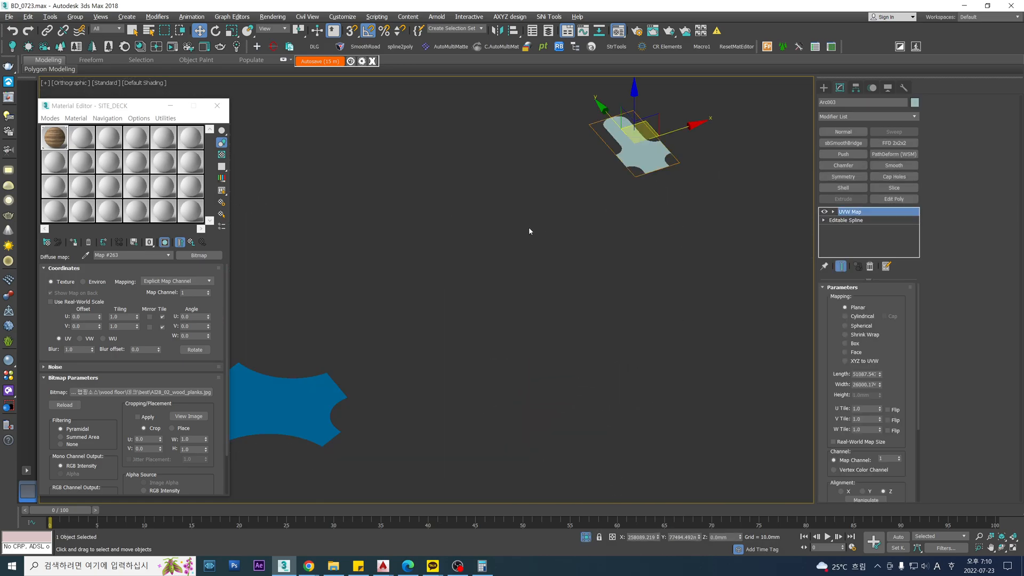
left_click(620, 502)
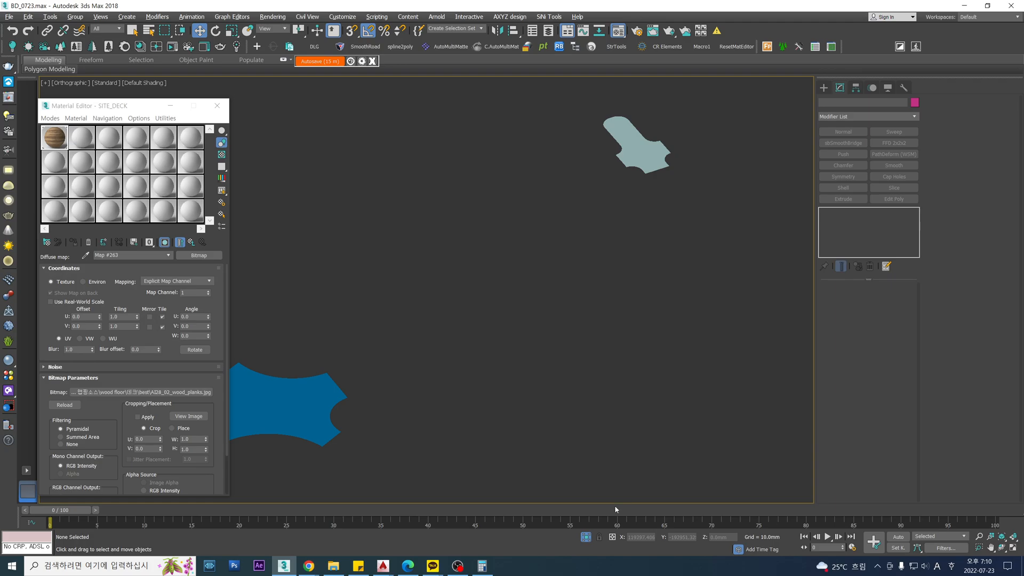
left_click(637, 140)
key("f")
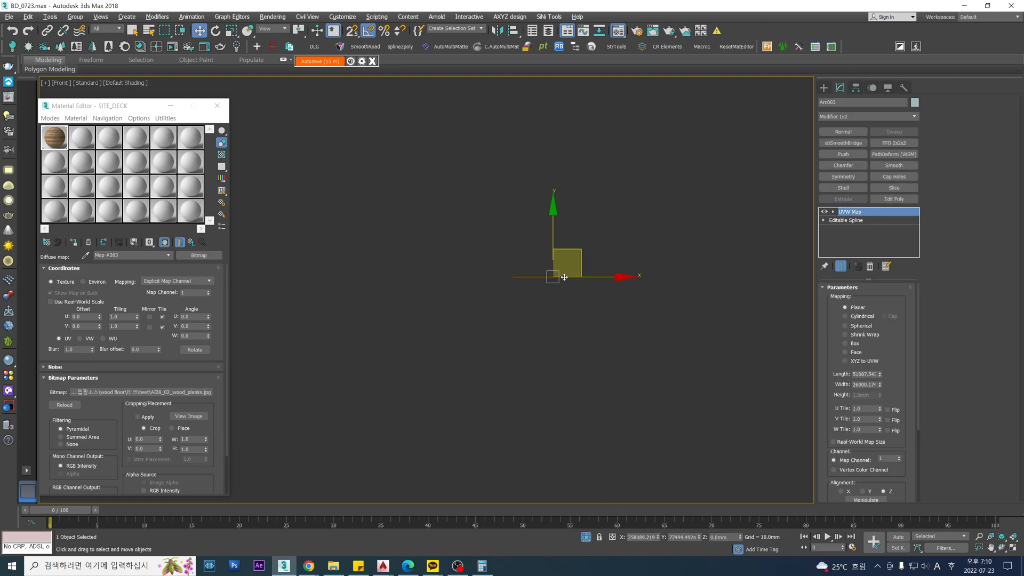
middle_click_drag(556, 231, 559, 172, "alt")
left_click_drag(558, 172, 336, 291)
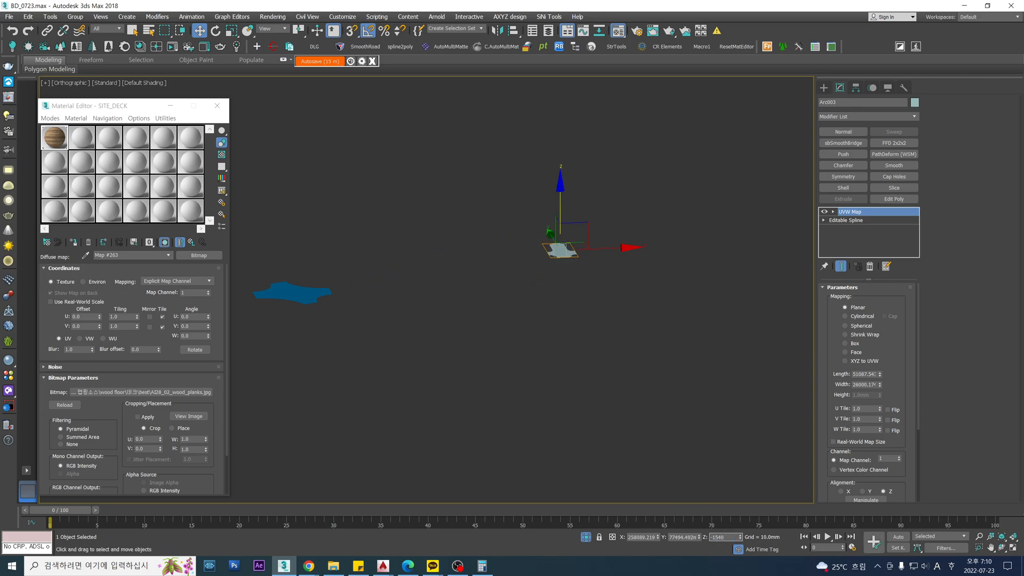
middle_click_drag(579, 382, 567, 360)
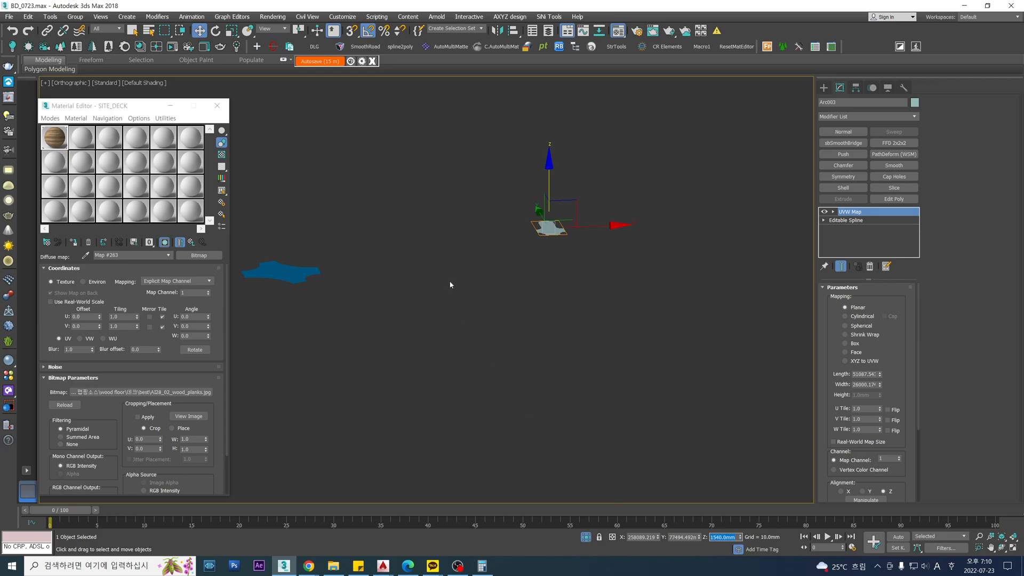
key("ctrl+a")
left_click(586, 537)
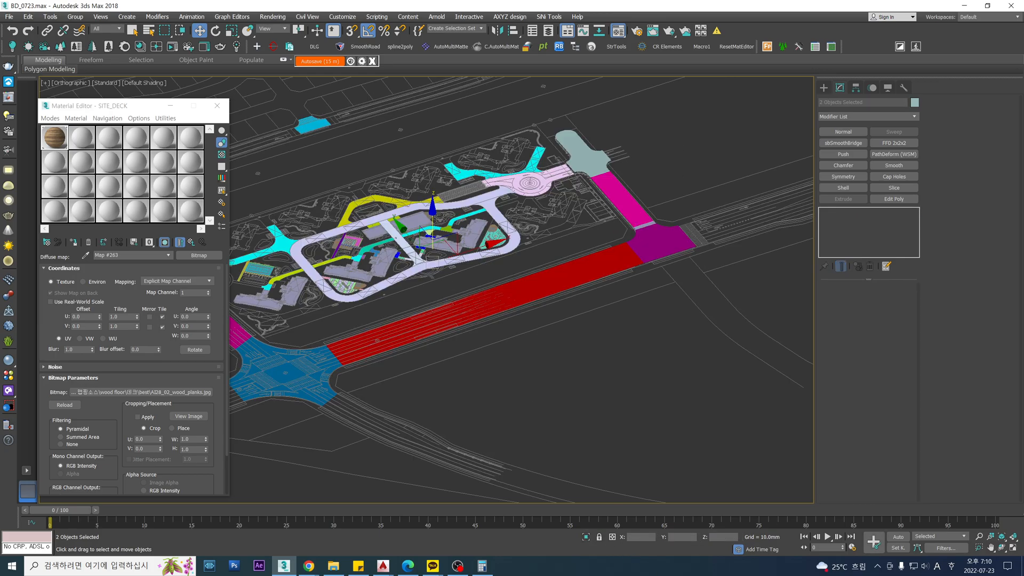
Select the southeast intersection surface and find the FH level of the same intersection on AutoCAD's A-015 site plan.
left_click(656, 211)
scroll(656, 212, "down", 5)
middle_click_drag(655, 296, 663, 268)
left_click(691, 266)
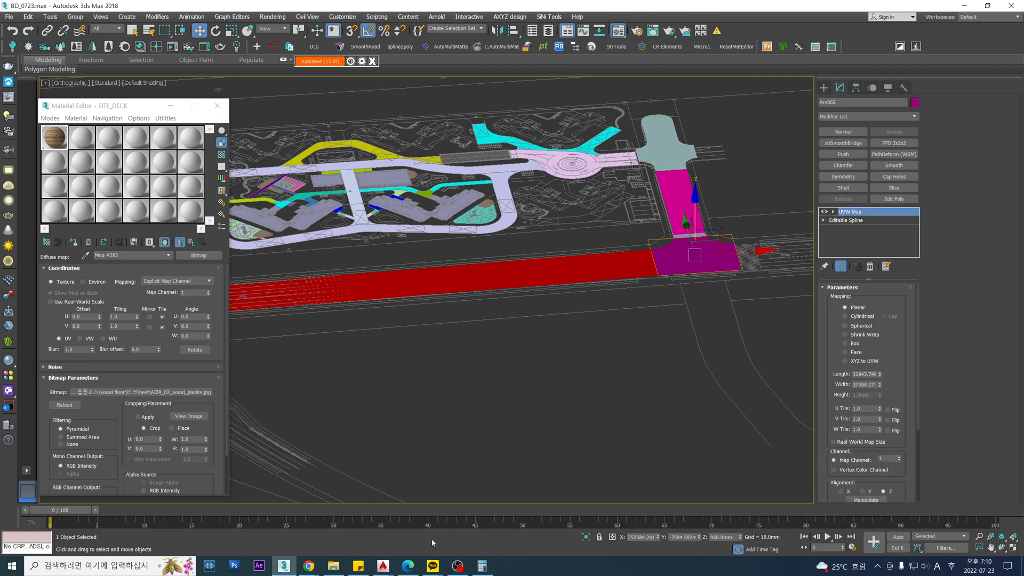
mouse_move(383, 566)
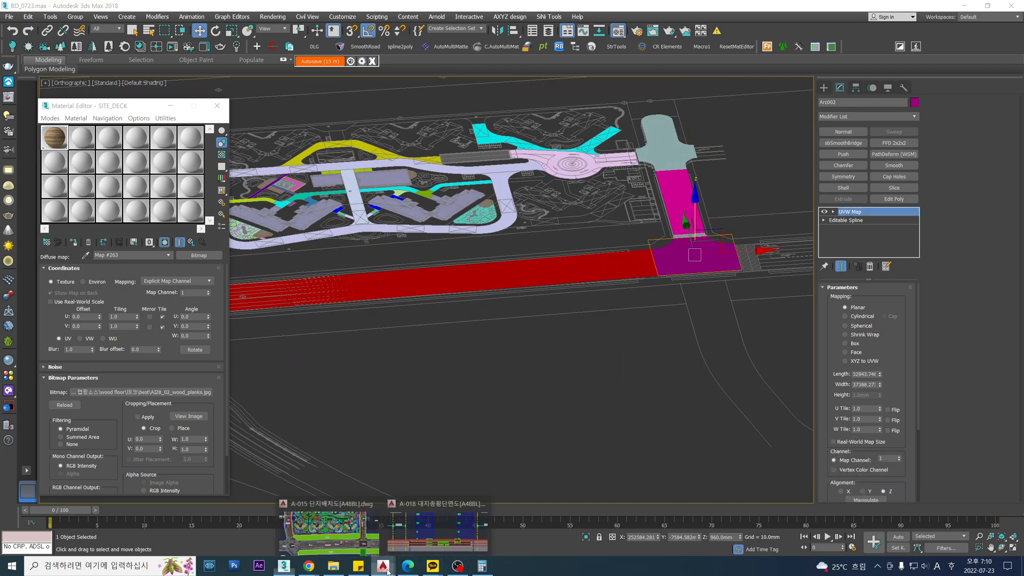
left_click(357, 537)
middle_click_drag(937, 427, 748, 371)
scroll(683, 379, "up", 2)
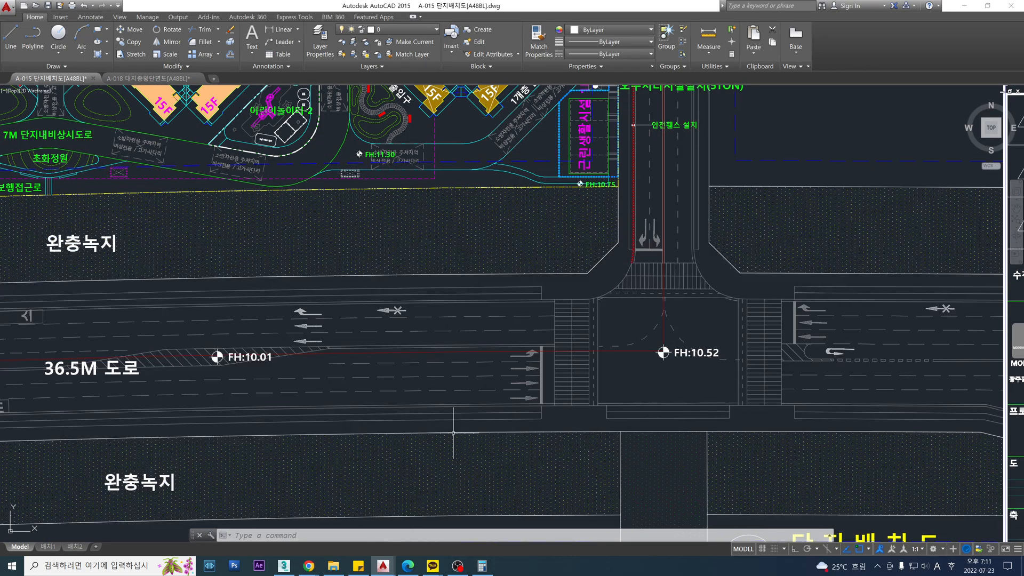
Start a level difference calculation in the Windows calculator with the southeast intersection's level, 10.52.
left_click(482, 567)
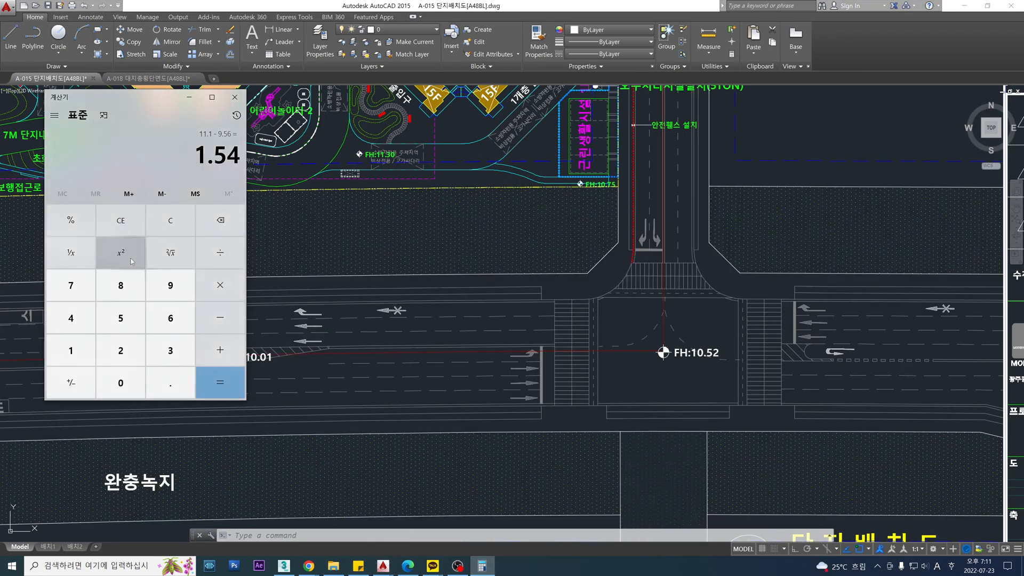
left_click(185, 223)
left_click(71, 350)
left_click(120, 382)
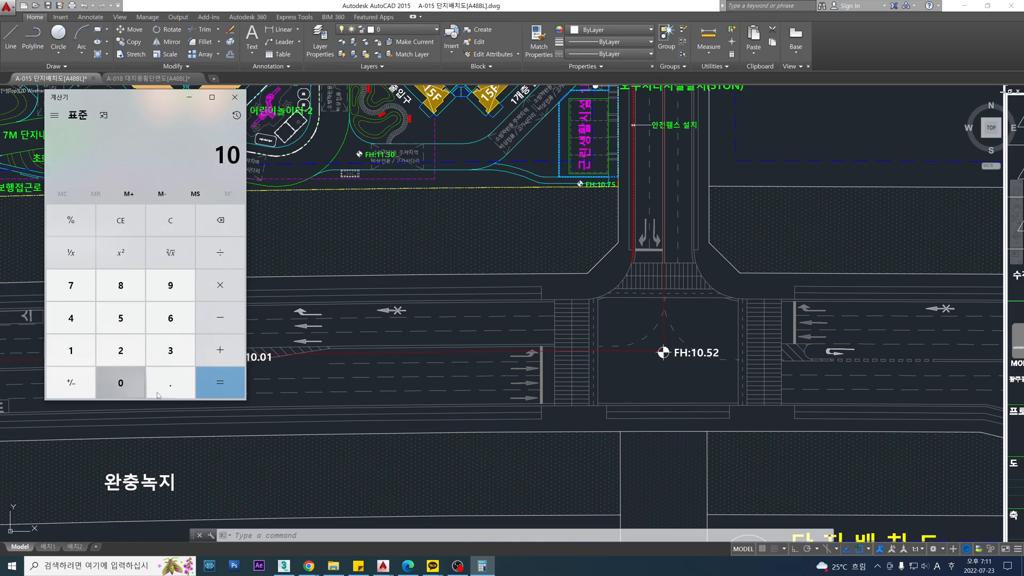
left_click(170, 383)
left_click(110, 345)
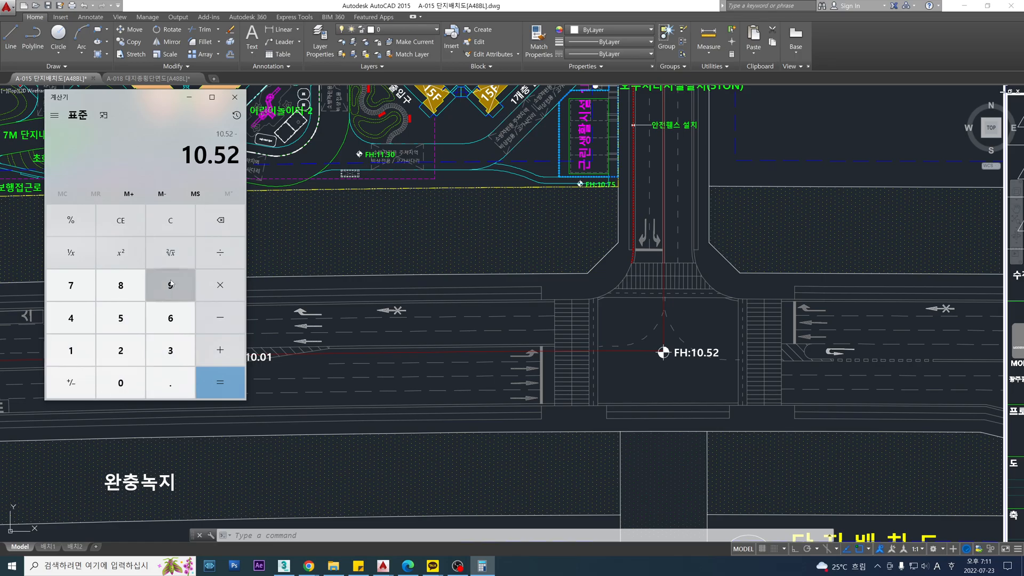
Look up the southwest intersection's FH level on the site plan and subtract 9.56 from 10.52 in the calculator.
left_click(410, 332)
scroll(409, 332, "down", 6)
scroll(534, 384, "up", 6)
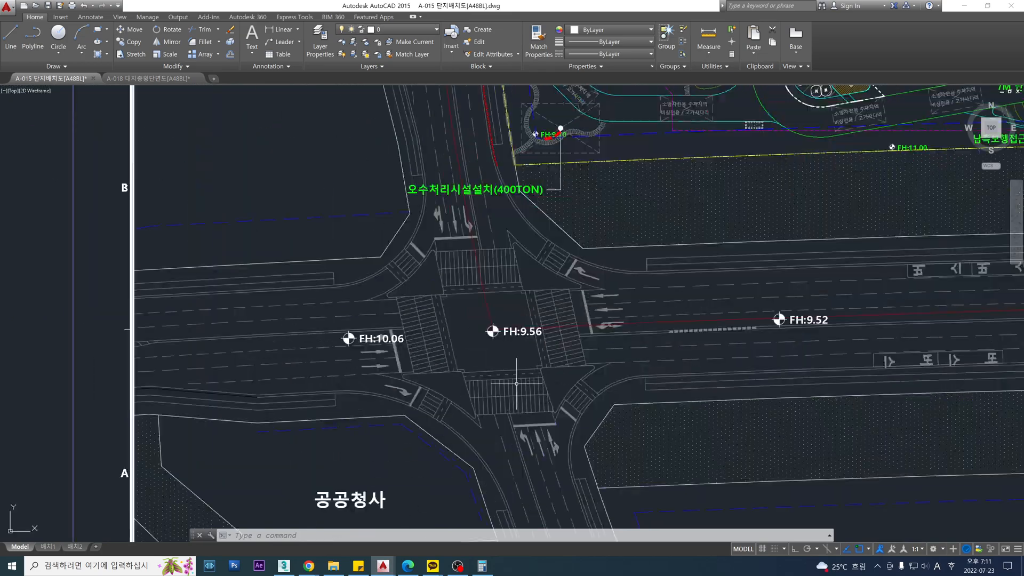
left_click(482, 565)
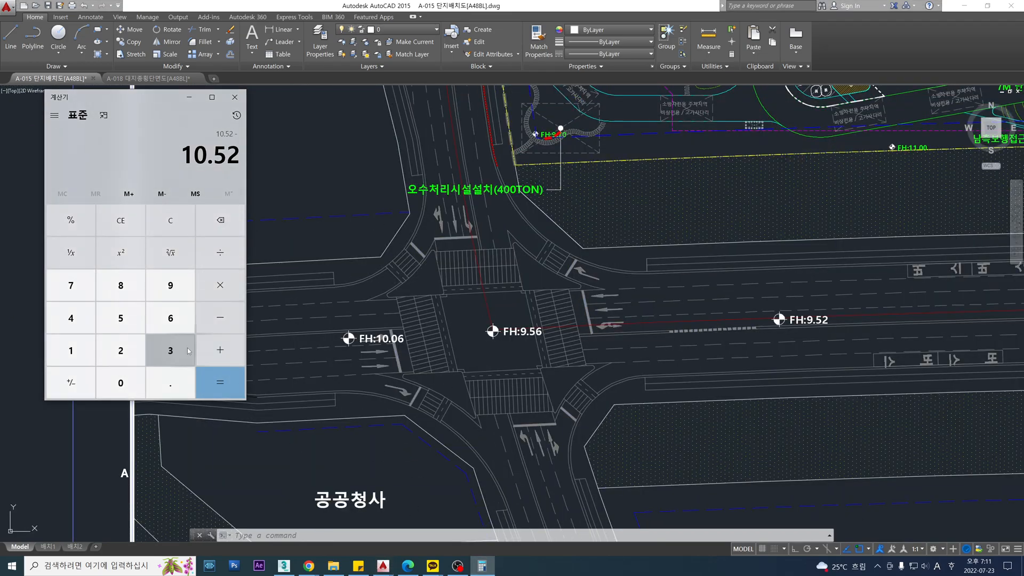
key("minus")
left_click(170, 290)
left_click(170, 383)
left_click(120, 318)
left_click(170, 317)
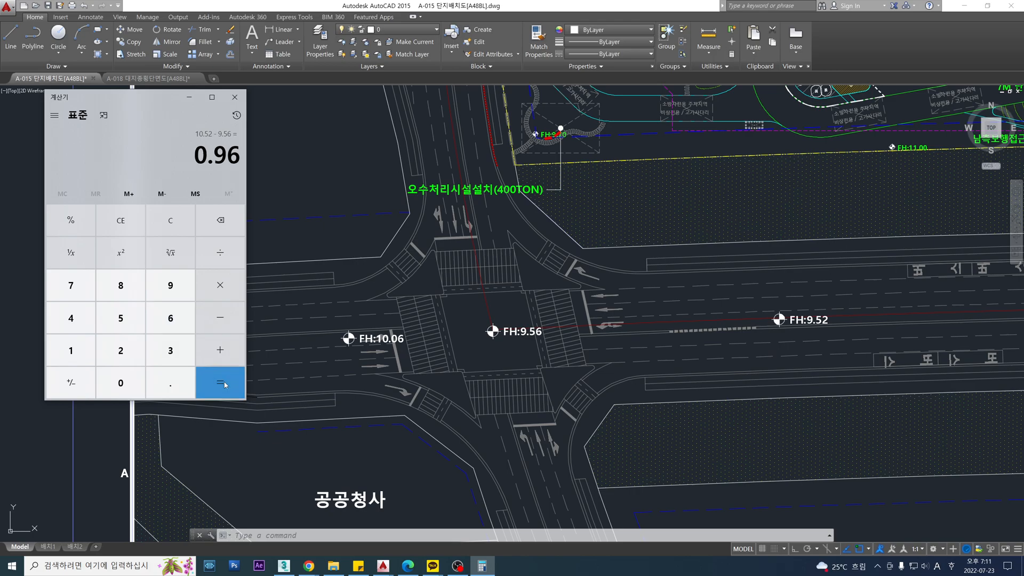
left_click(189, 97)
Examine the FH levels along the 36.5M road between the southwest and southeast intersections.
scroll(657, 312, "down", 2)
middle_click_drag(686, 318, 339, 341)
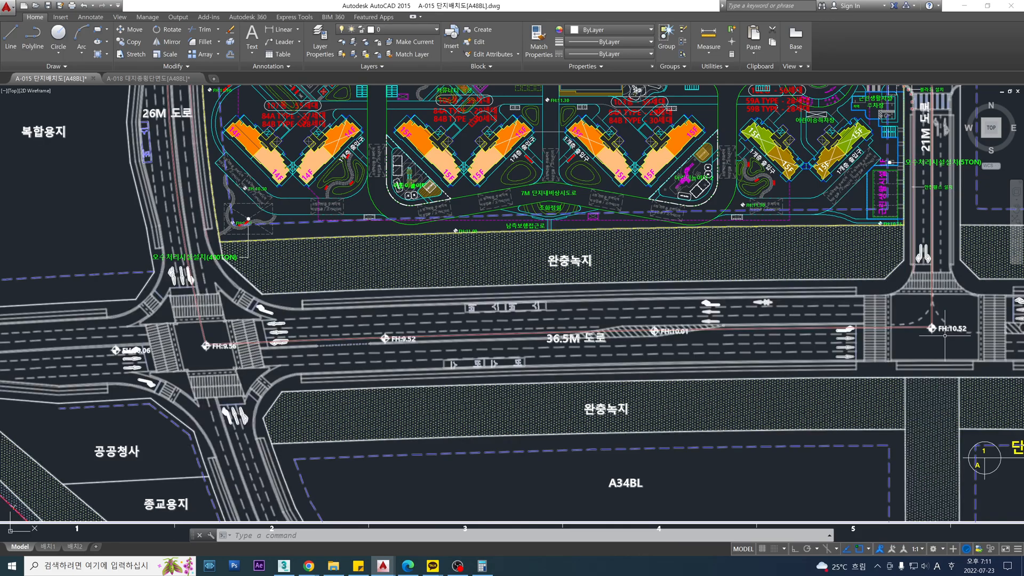
scroll(246, 350, "up", 3)
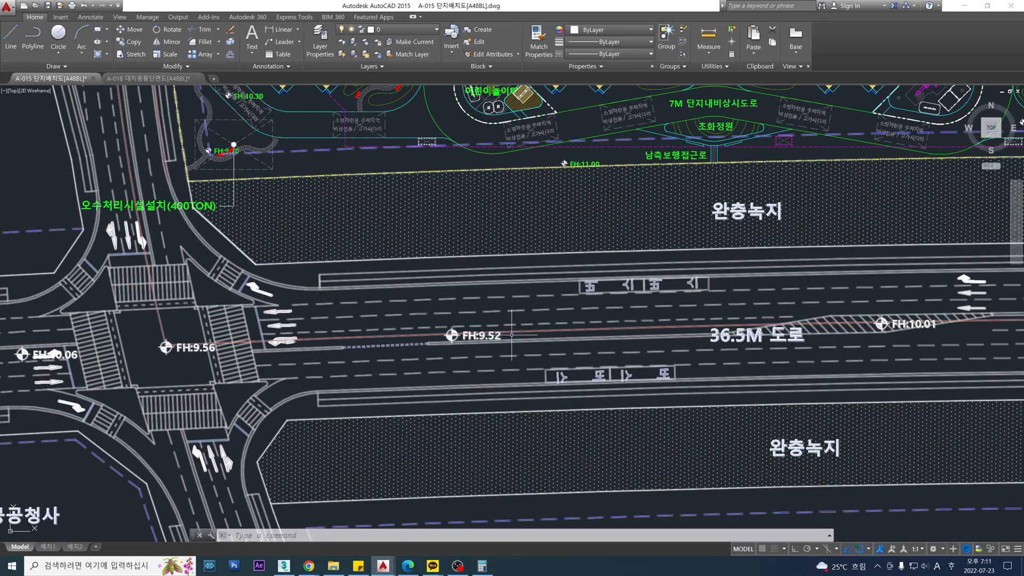
middle_click_drag(822, 336, 291, 351)
scroll(501, 376, "down", 2)
middle_click_drag(501, 376, 684, 342)
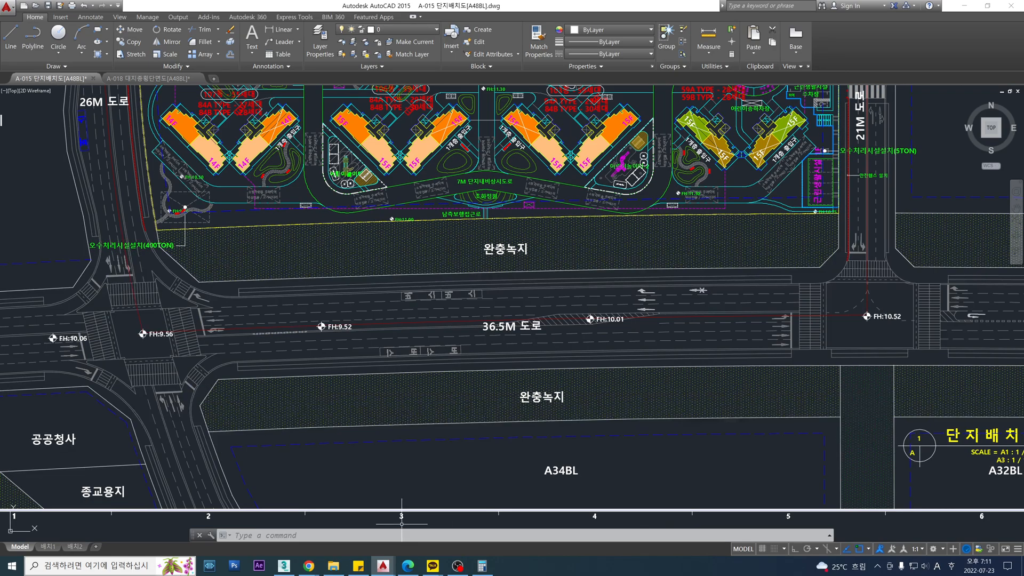
Switch to 3ds Max and check the Z height of the southeast intersection surface.
left_click(283, 566)
left_click(673, 312)
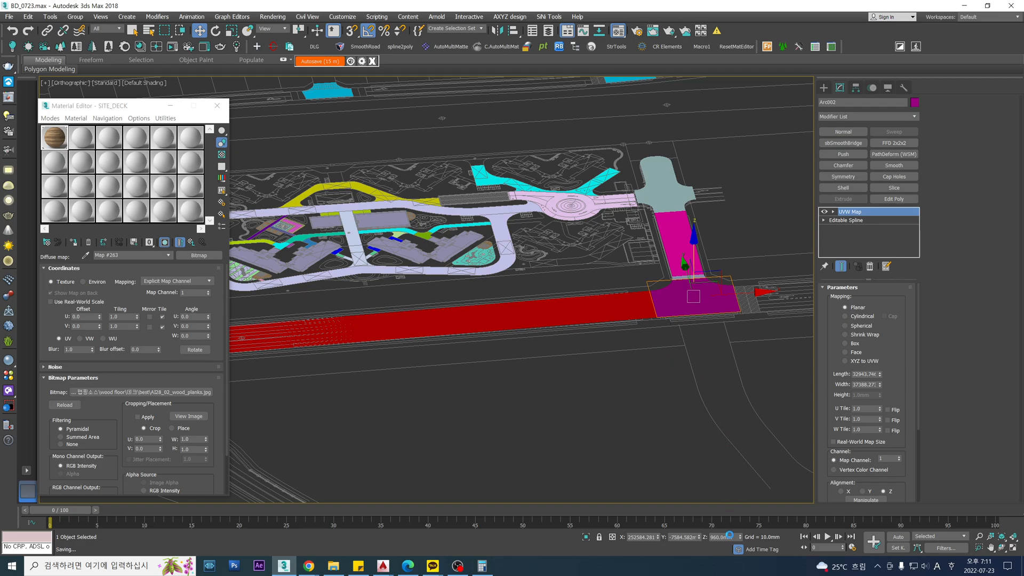
scroll(729, 538, "up", 2)
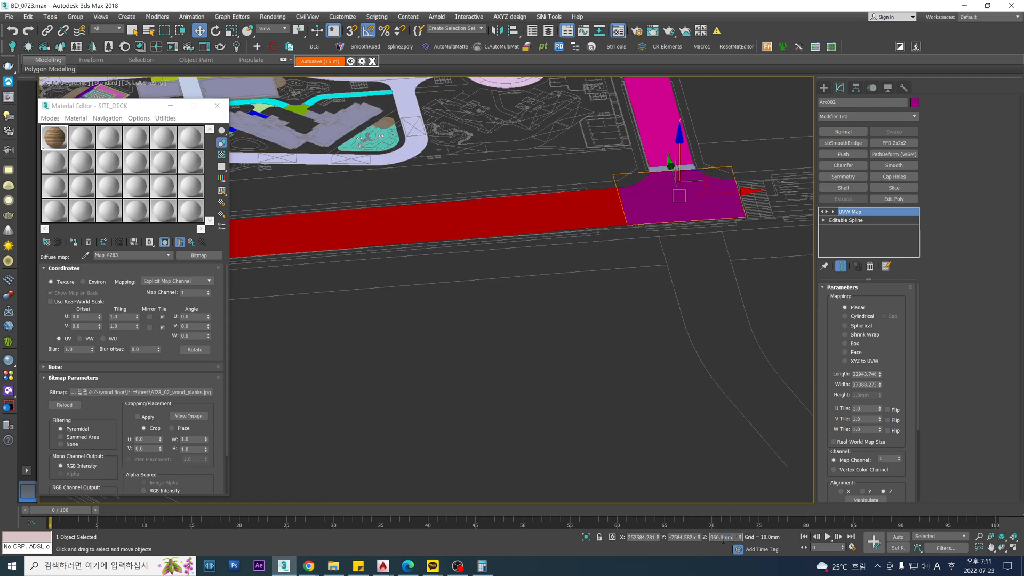
middle_click_drag(573, 220, 593, 273)
scroll(695, 345, "down", 4)
Isolate the south road surface with its two end intersections and inspect them in front and top wireframe views.
left_click(653, 317)
middle_click_drag(640, 318, 710, 310)
left_click(667, 292)
left_click(707, 286, "ctrl")
left_click(314, 320, "ctrl")
key("alt+q")
key("f")
scroll(503, 368, "down", 2)
key("F3")
scroll(525, 352, "down", 2)
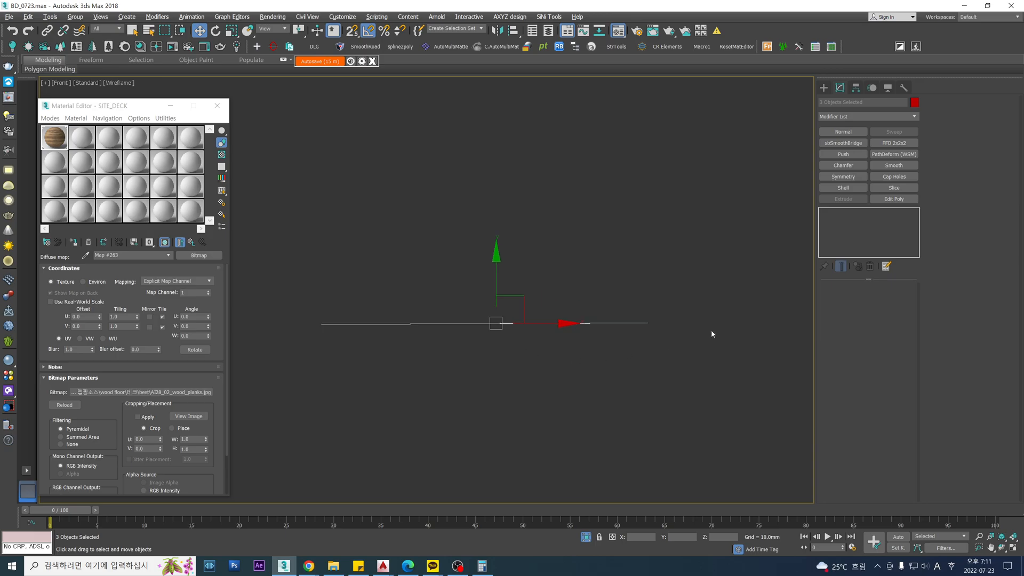
key("t")
scroll(562, 351, "down", 1)
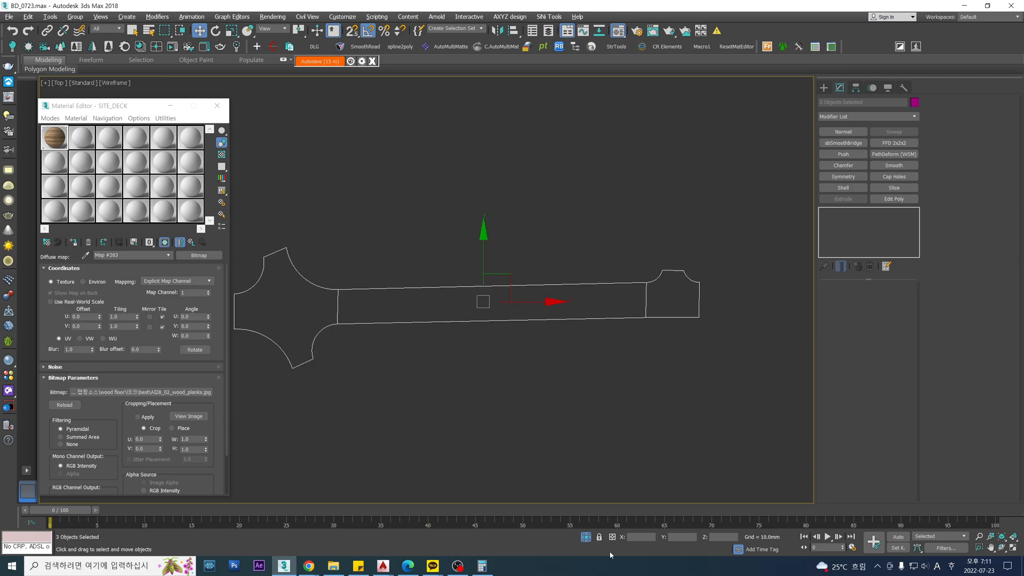
End the isolation and return to a shaded, angled view of the whole site.
left_click(586, 537)
middle_click_drag(532, 289, 558, 314)
key("F3")
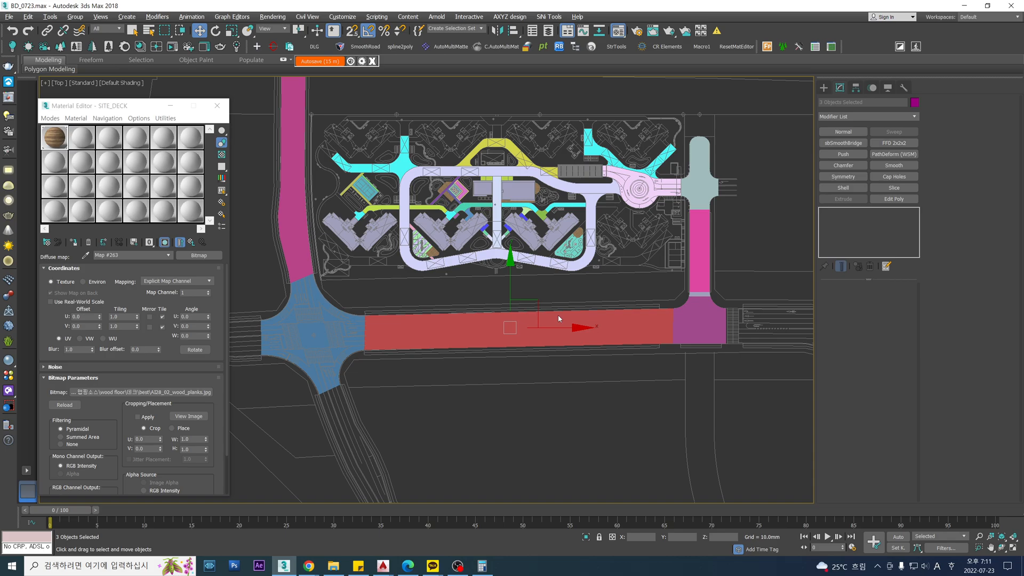
middle_click_drag(471, 303, 629, 423, "alt")
scroll(716, 304, "up", 3)
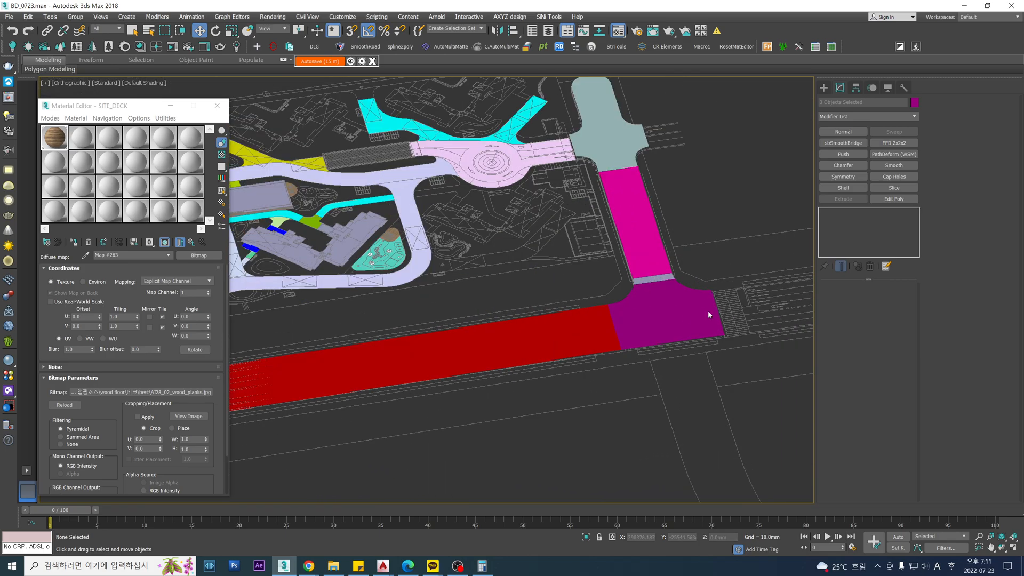
Select the south and east road surfaces with their adjoining intersections and display the site in top wireframe view.
left_click(686, 319)
scroll(687, 318, "down", 3)
middle_click_drag(557, 383, 624, 363)
left_click_drag(733, 443, 392, 349)
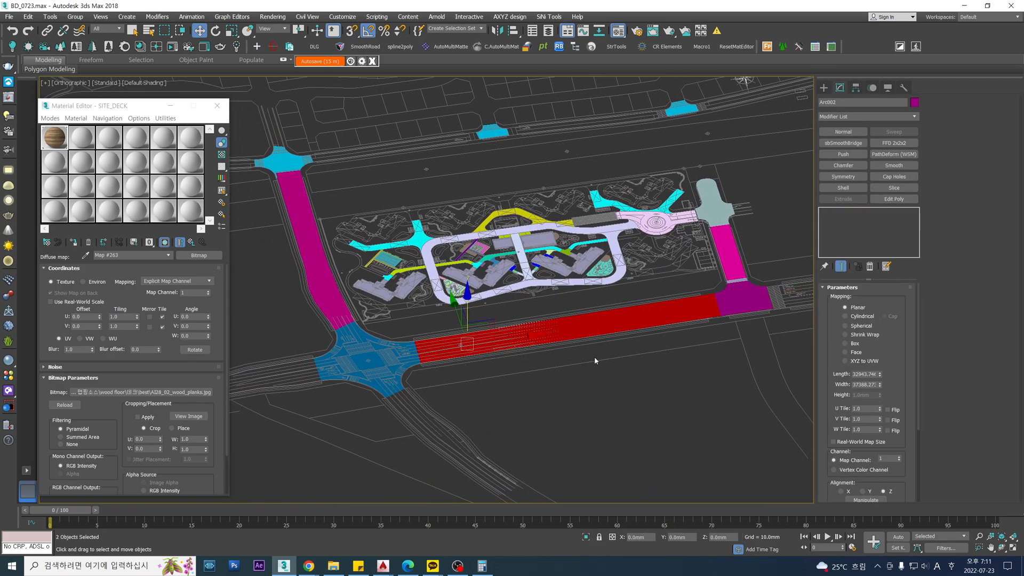
middle_click_drag(594, 356, 528, 383)
left_click(678, 327, "ctrl")
left_click(750, 219)
left_click_drag(639, 382, 640, 383)
key("z")
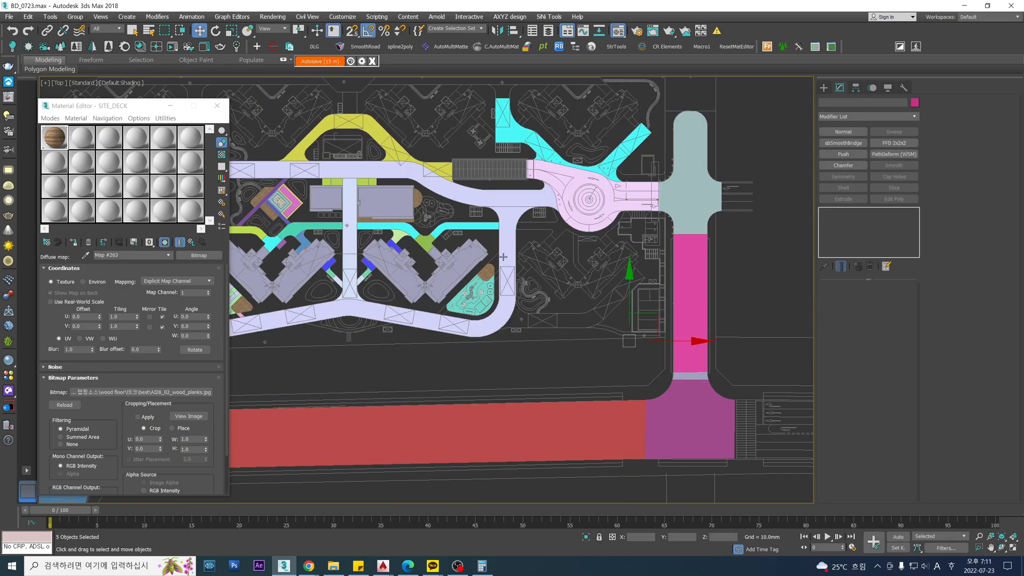
key("t")
key("F3")
Switch to AutoCAD's A-015 site plan and examine the FH level and layout around the east entrance intersection and roundabout.
mouse_move(383, 566)
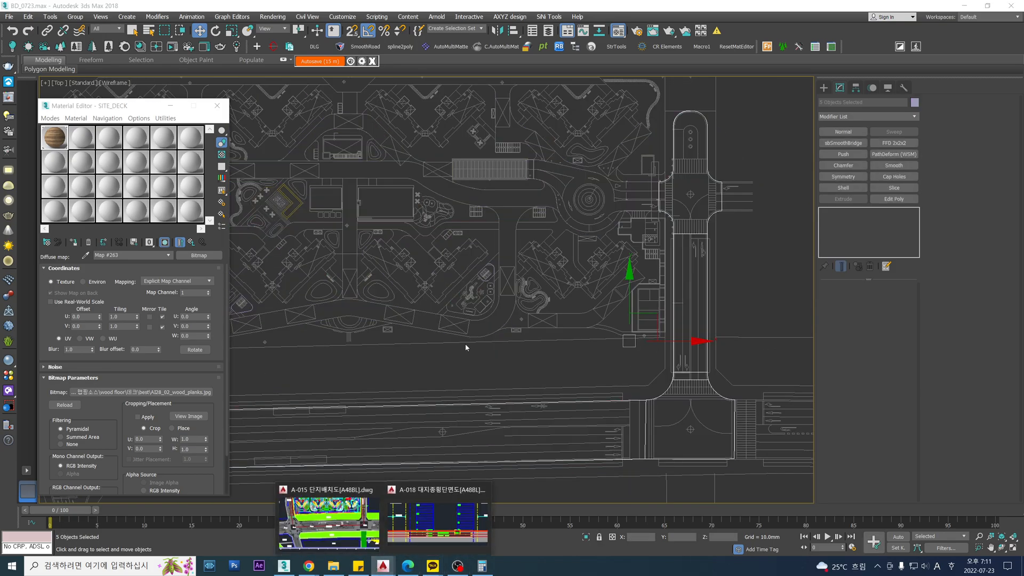
left_click(330, 520)
middle_click_drag(485, 335, 359, 518)
key("F3")
scroll(701, 331, "up", 4)
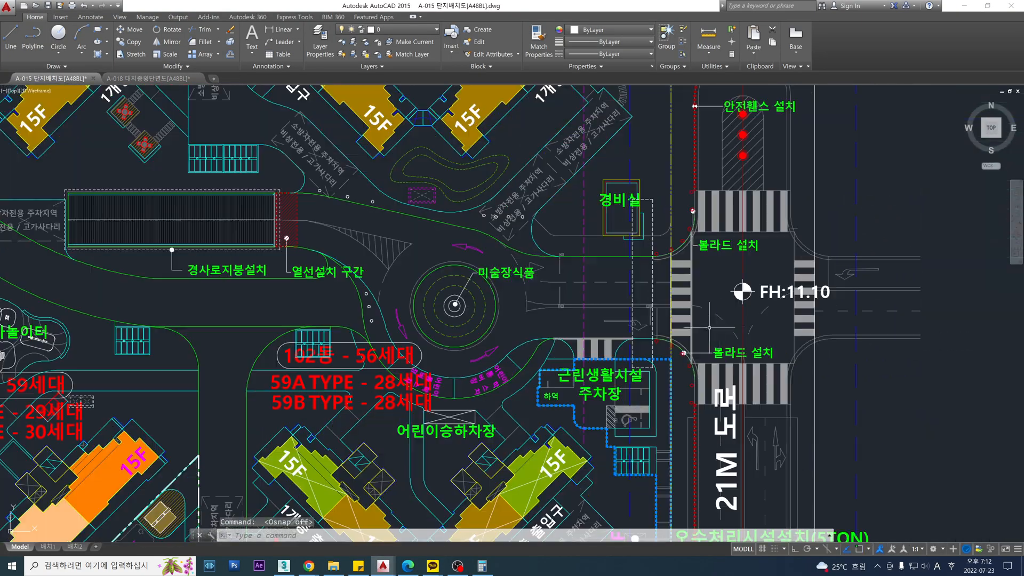
middle_click_drag(515, 291, 542, 299)
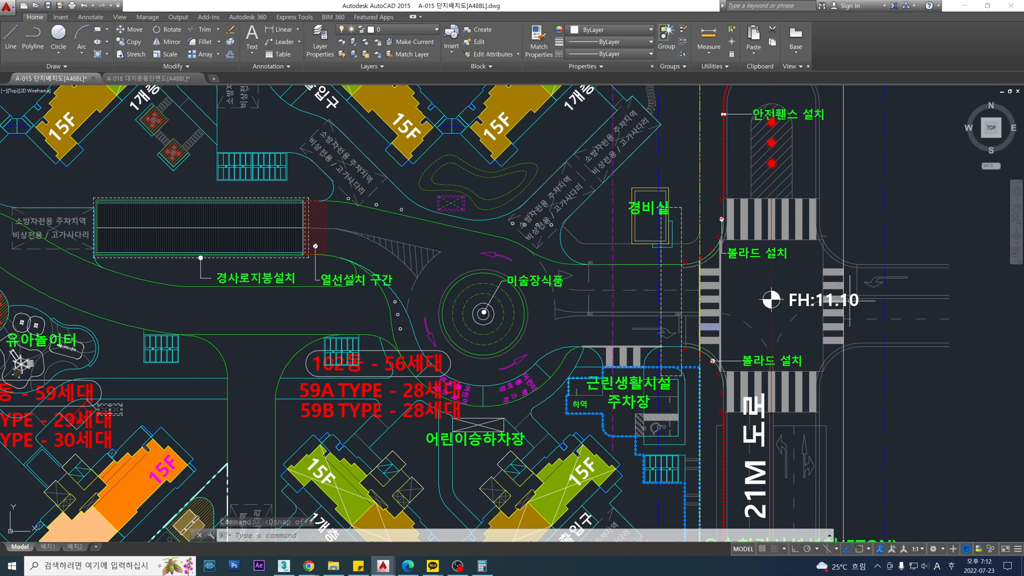
scroll(853, 299, "down", 2)
middle_click_drag(534, 261, 548, 261)
scroll(620, 256, "up", 2)
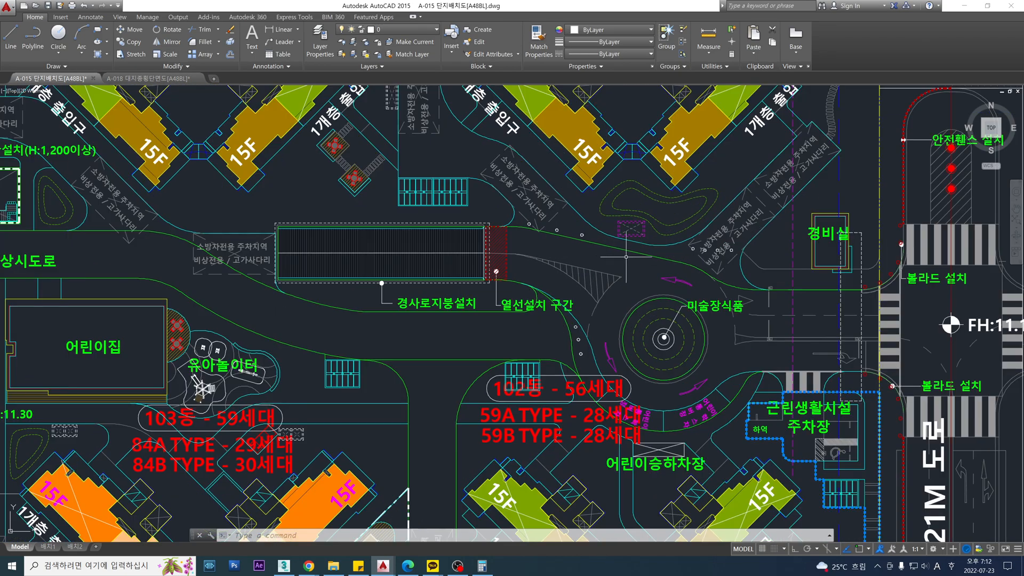
Examine the FH levels inside the apartment complex, around the 7M internal roads and the southern boundary.
scroll(692, 230, "down", 2)
middle_click_drag(540, 182, 546, 190)
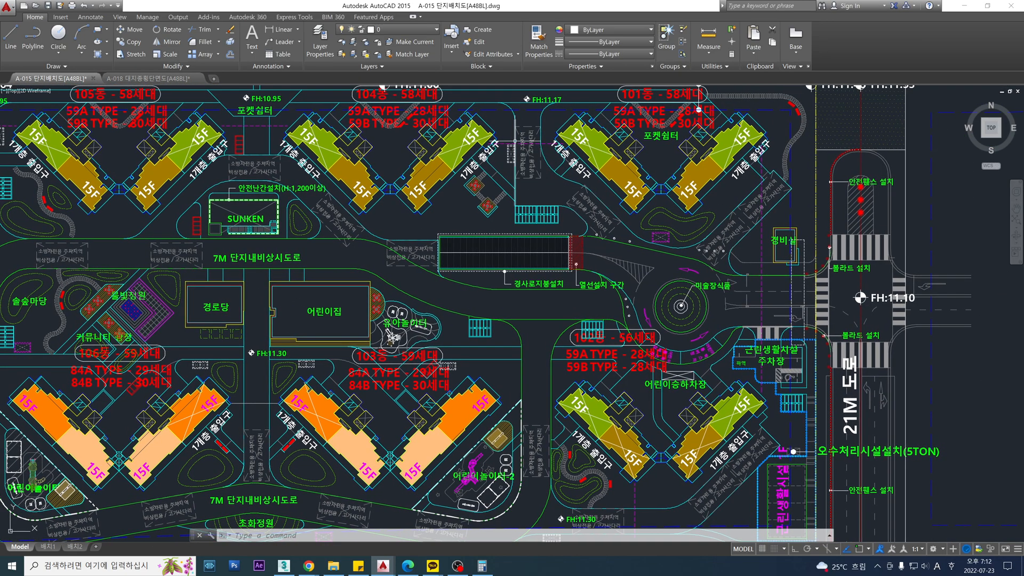
middle_click_drag(432, 280, 474, 278)
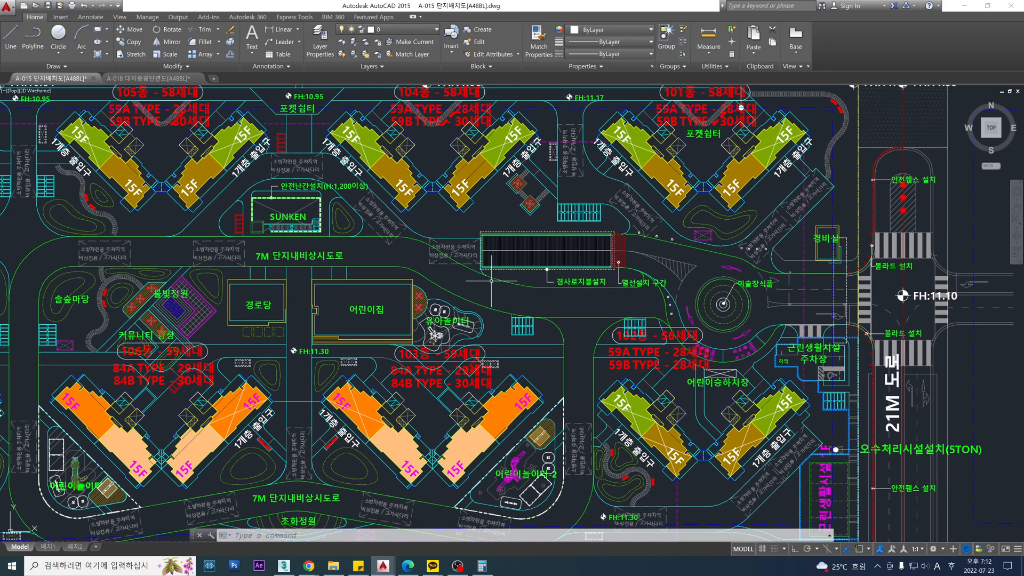
middle_click_drag(658, 411, 605, 329)
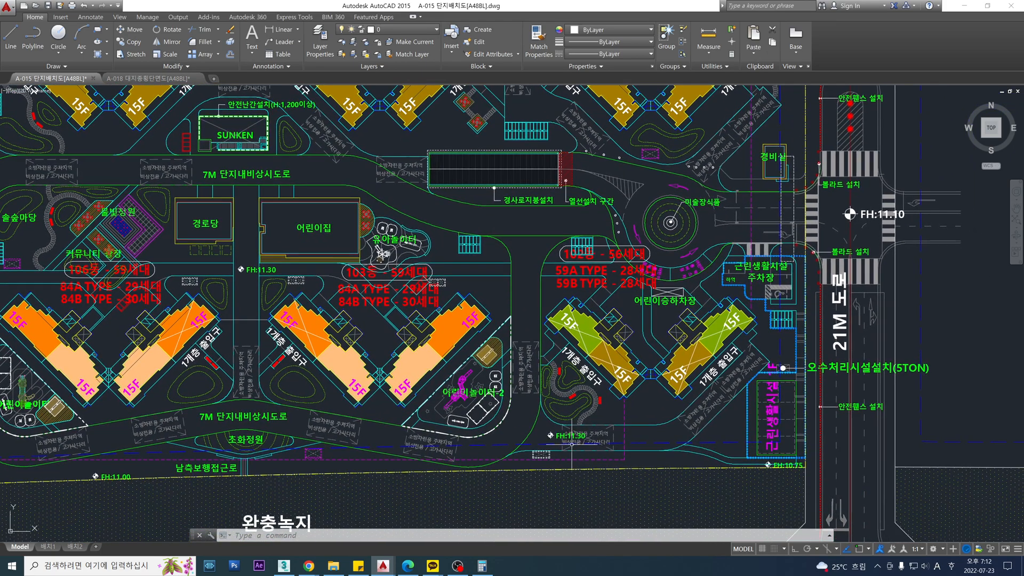
middle_click_drag(501, 319, 513, 333)
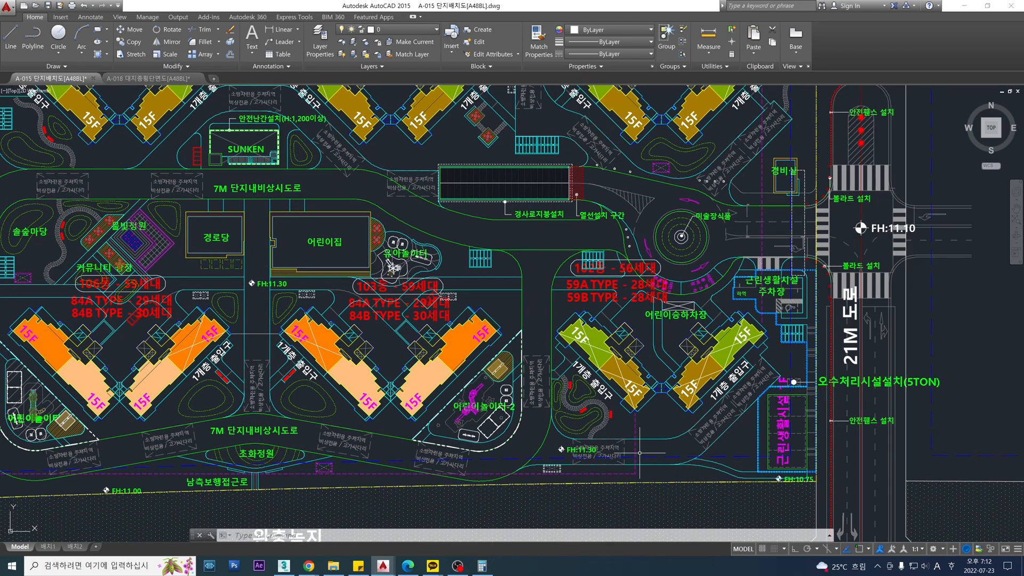
middle_click_drag(490, 392, 499, 392)
middle_click_drag(517, 462, 522, 465)
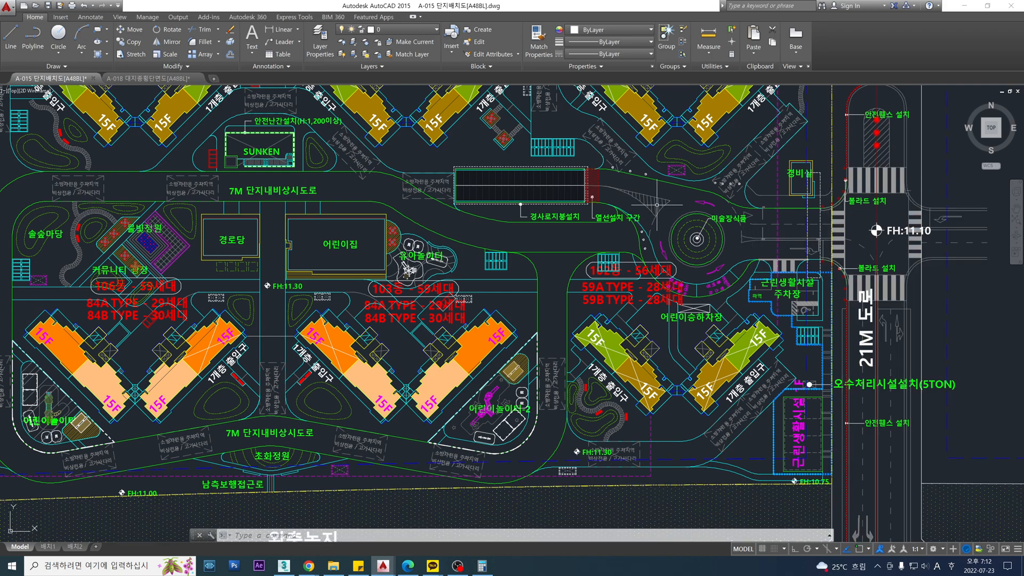
Examine the FH levels across the apartment complex, from the central 7M road to the southwest corner below building 107동.
middle_click_drag(680, 254, 775, 256)
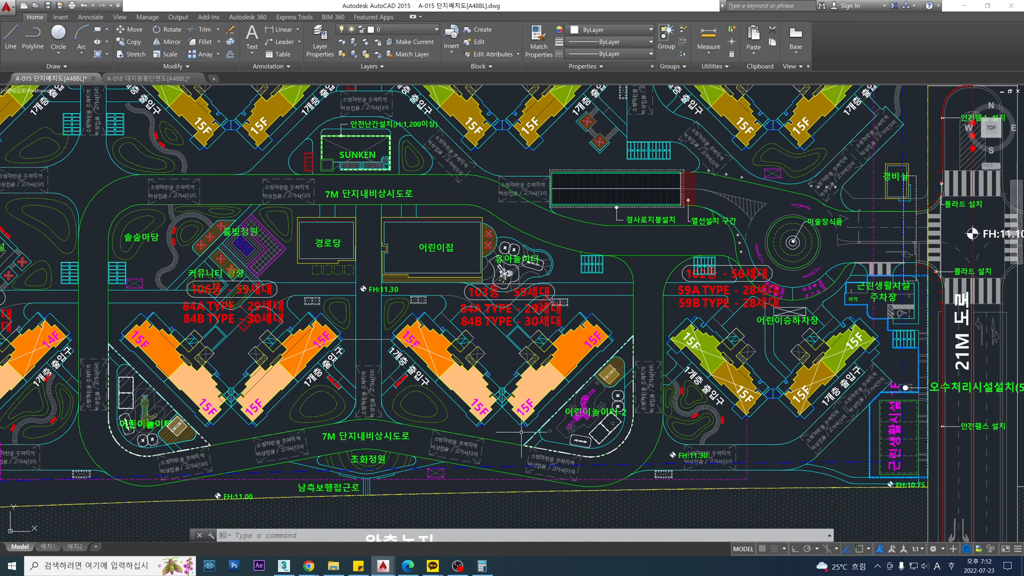
mouse_move(308, 218)
middle_mouse_down()
mouse_move(407, 260)
mouse_move(535, 279)
middle_mouse_up()
scroll(330, 235, "down", 3)
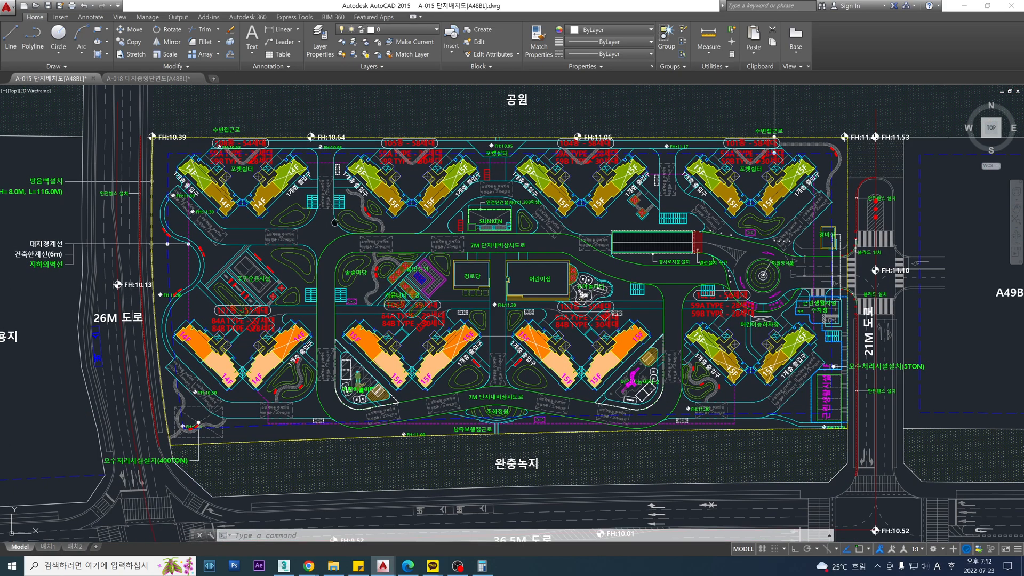
scroll(663, 177, "up", 2)
mouse_move(203, 340)
middle_mouse_down()
mouse_move(270, 254)
mouse_move(410, 186)
middle_mouse_up()
middle_click_drag(296, 430, 403, 389)
scroll(280, 385, "up", 2)
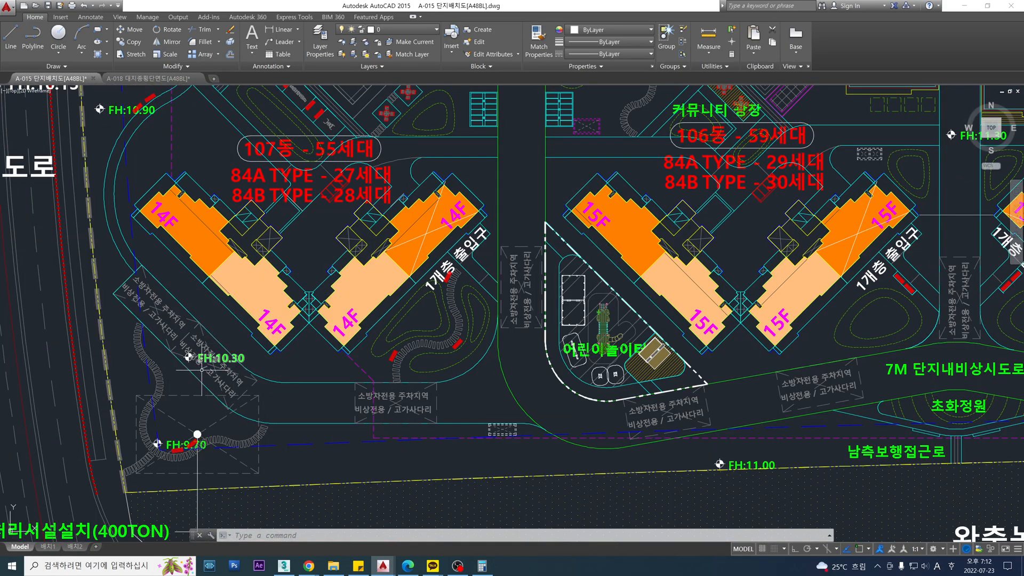
middle_click_drag(309, 375, 356, 376)
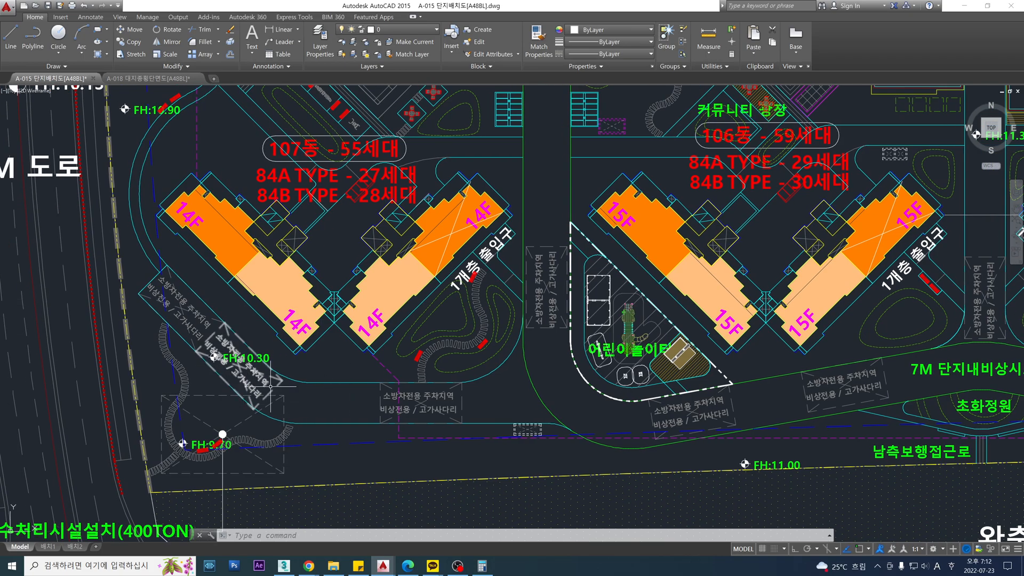
middle_click_drag(267, 380, 279, 373)
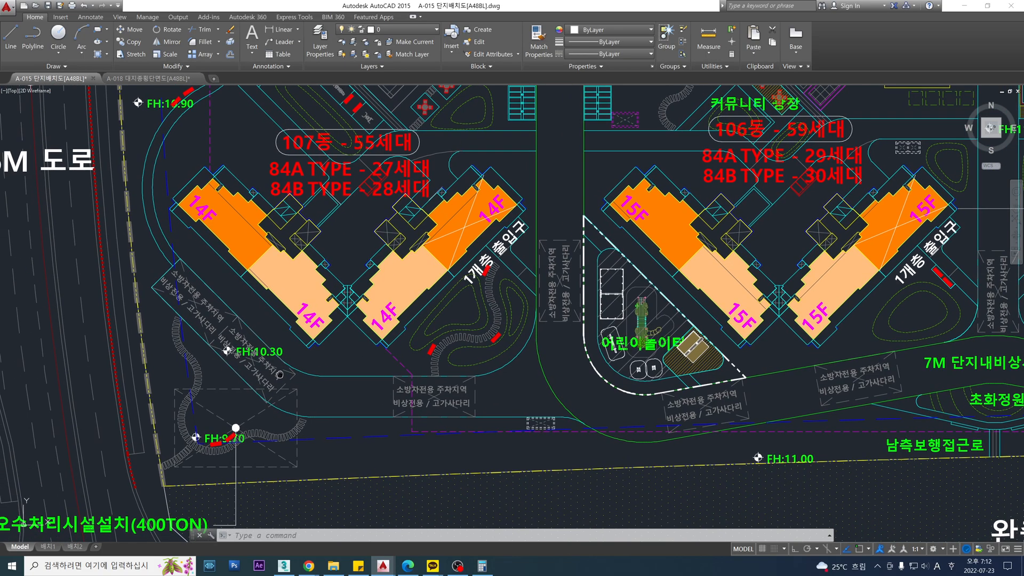
Draw a line at the site's southwest corner, from beside the FH:10.30 marker down toward the FH:9.70 marker.
type("l")
key("space")
left_click(303, 352)
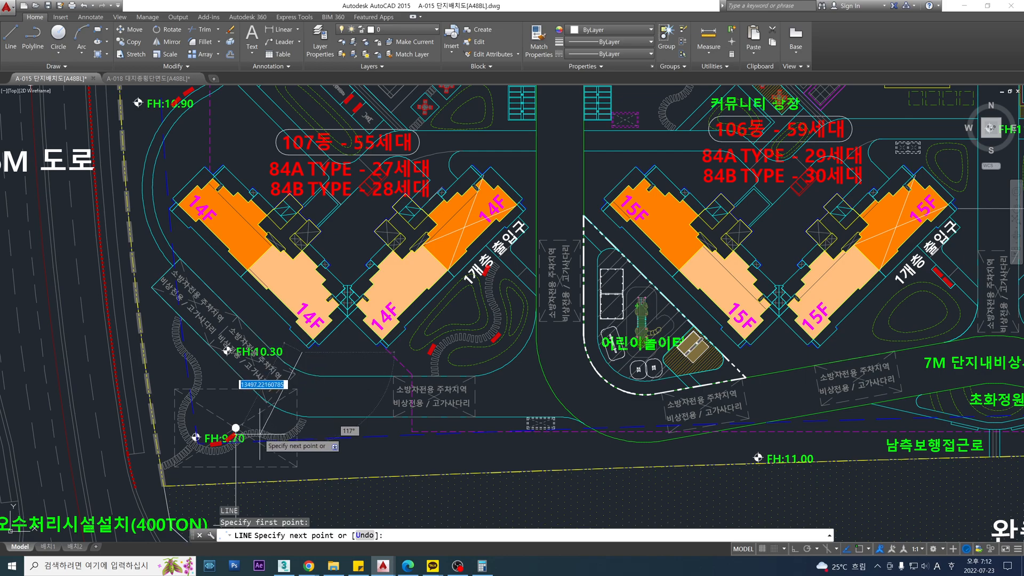
left_click(257, 431)
key("Escape")
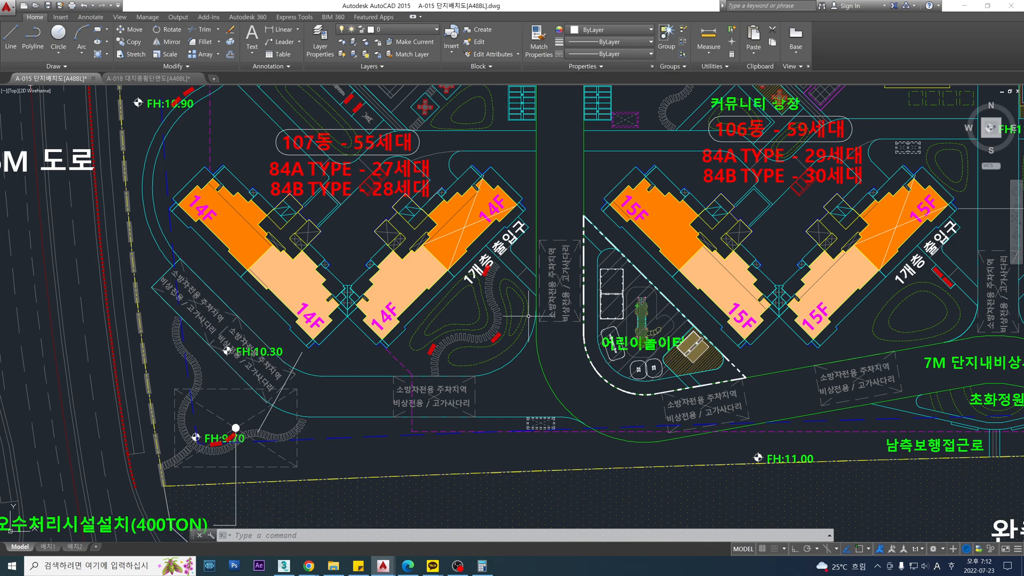
middle_click_drag(453, 224, 478, 308)
middle_click_drag(422, 200, 411, 294)
key("Escape")
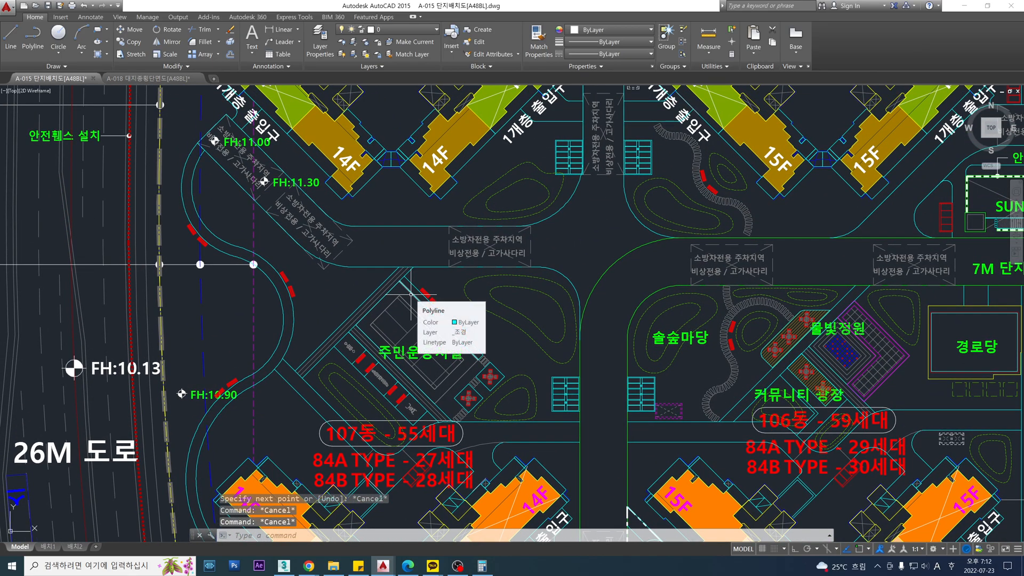
Switch to the 3ds Max model and display the site in front view.
scroll(425, 295, "down", 2)
mouse_move(739, 456)
middle_mouse_down()
mouse_move(460, 368)
mouse_move(453, 277)
middle_mouse_up()
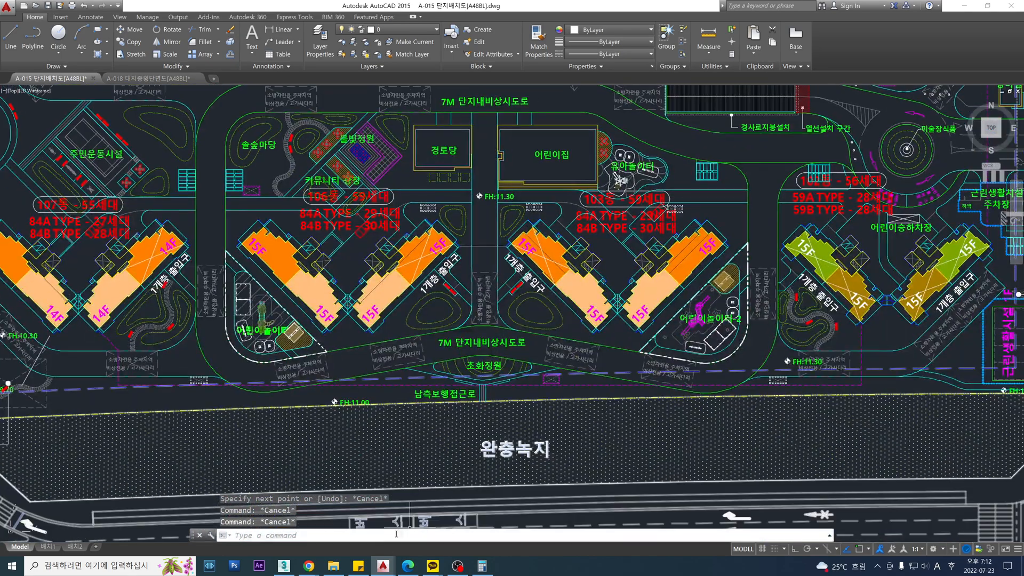
left_click(284, 566)
scroll(483, 336, "down", 3)
key("f")
Draw a long straight spline line along the road surfaces in front view.
left_click(826, 88)
left_click(834, 101)
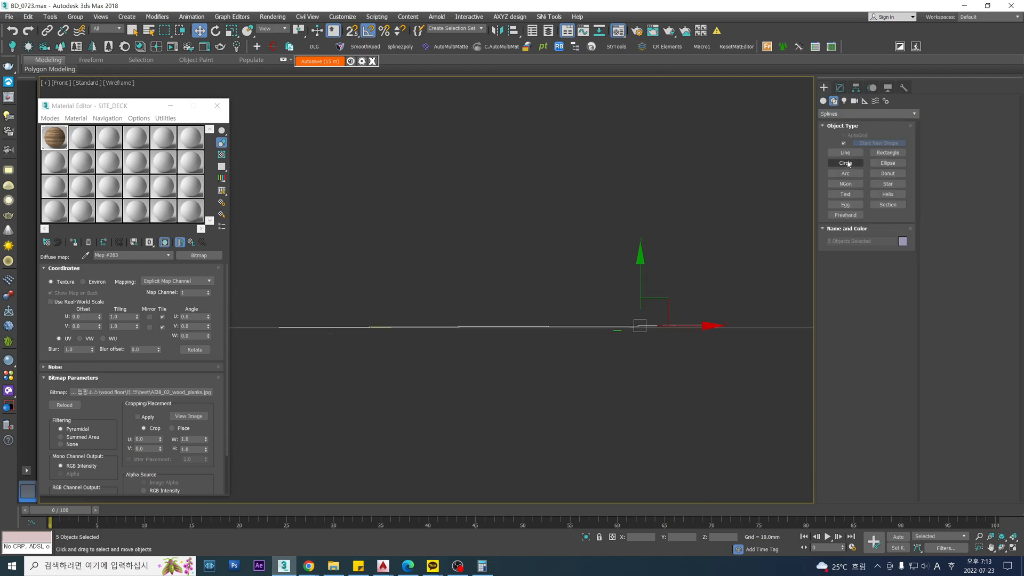
left_click(846, 153)
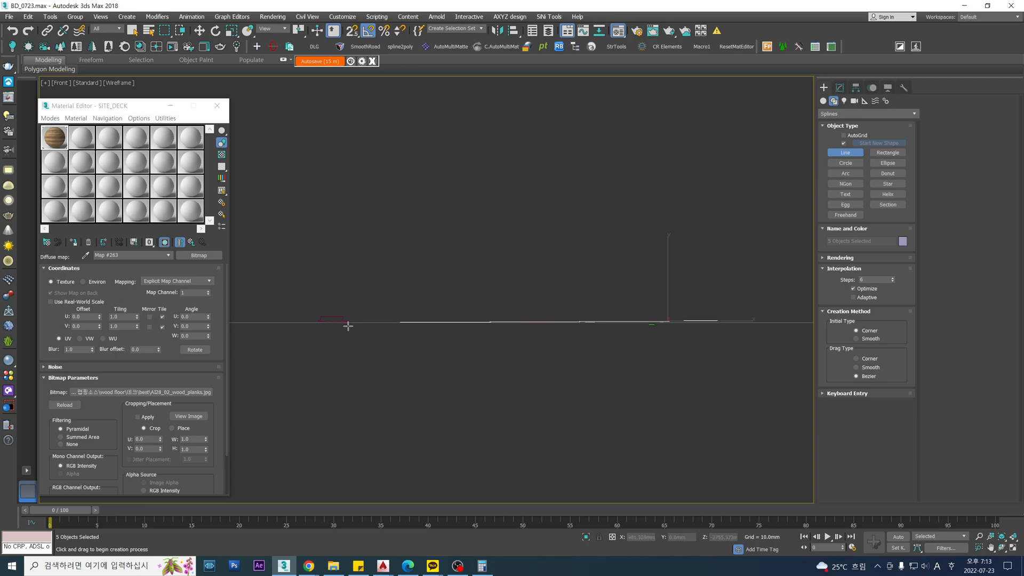
left_click(398, 323)
key("s")
middle_click_drag(526, 340, 478, 343)
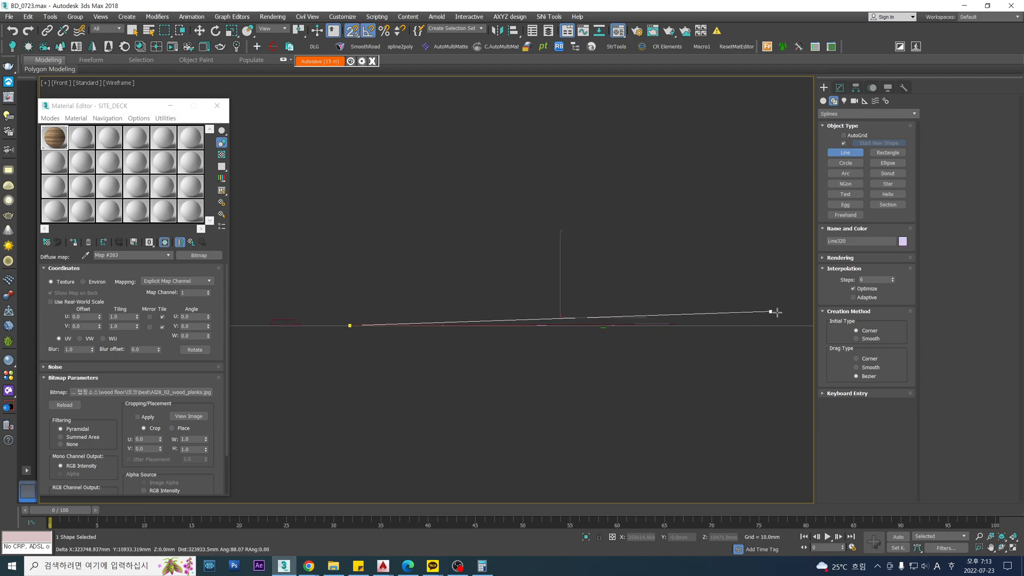
left_click(794, 319)
right_click(670, 382)
Delete the line drawn along the road surfaces, working in a shaded, angled view.
key("w")
key("t")
scroll(610, 354, "down", 3)
key("s")
scroll(577, 335, "up", 2)
middle_click_drag(541, 333, 608, 311, "alt")
middle_click_drag(598, 275, 584, 277)
left_click(556, 323)
key("F3")
left_click(557, 324)
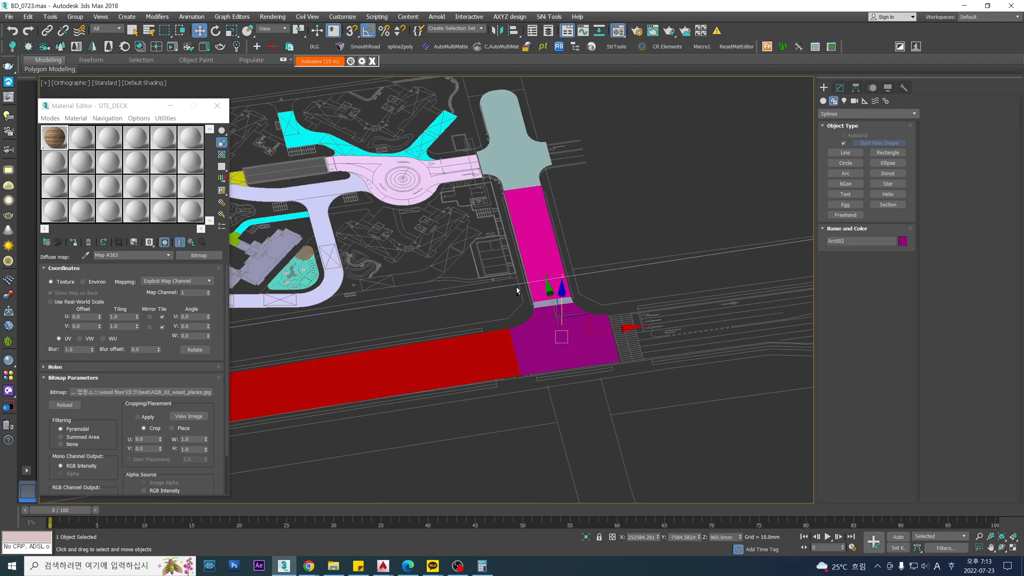
left_click(607, 258)
left_click_drag(610, 288, 610, 288)
key("Delete")
Examine the purple southeast intersection and its adjoining road surfaces up close and across the whole site.
middle_click_drag(441, 289, 570, 293)
left_click(450, 297)
scroll(450, 297, "down", 2)
scroll(450, 295, "down", 2)
middle_click_drag(450, 295, 400, 291, "alt")
scroll(373, 288, "up", 3)
scroll(424, 342, "up", 2)
middle_click_drag(285, 304, 446, 355)
scroll(424, 342, "down", 4)
middle_click_drag(613, 304, 422, 320)
scroll(578, 312, "up", 4)
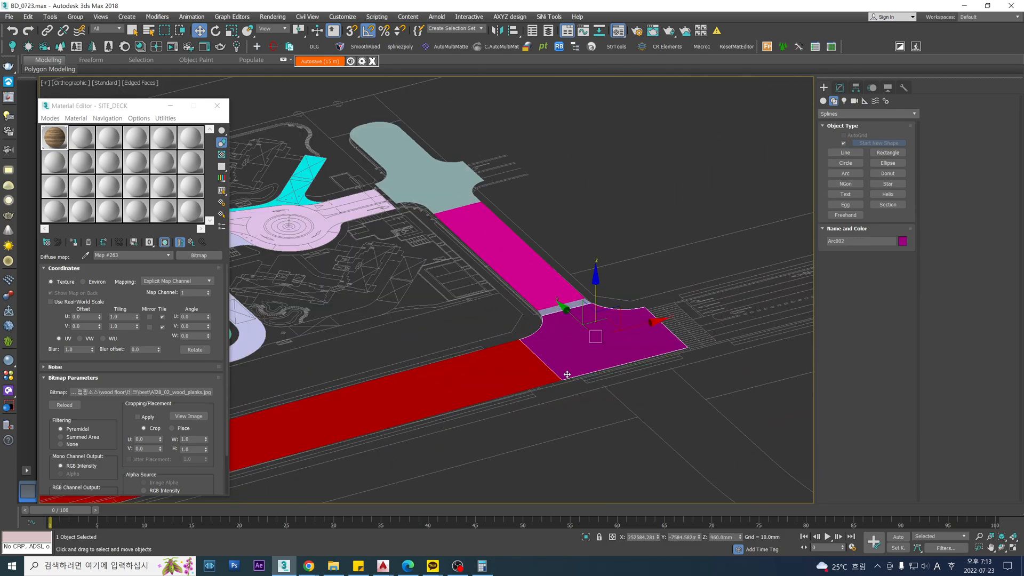
scroll(587, 316, "down", 4)
middle_click_drag(587, 316, 701, 259, "alt")
scroll(701, 260, "down", 2)
Draw a straight spline line running diagonally across the whole site in the angled view.
left_click(851, 155)
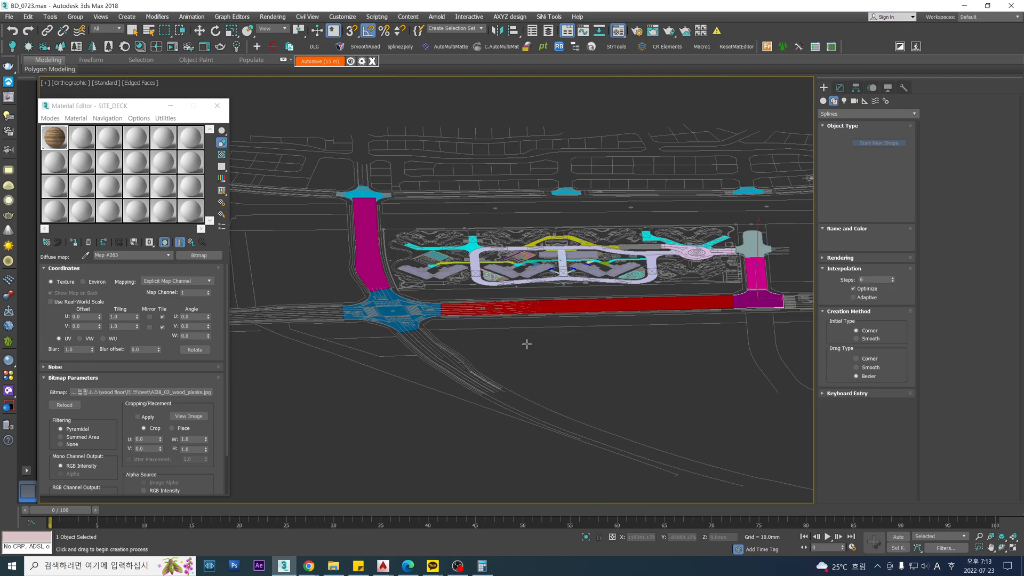
middle_click_drag(517, 348, 405, 329)
scroll(405, 329, "down", 4)
left_click(437, 338)
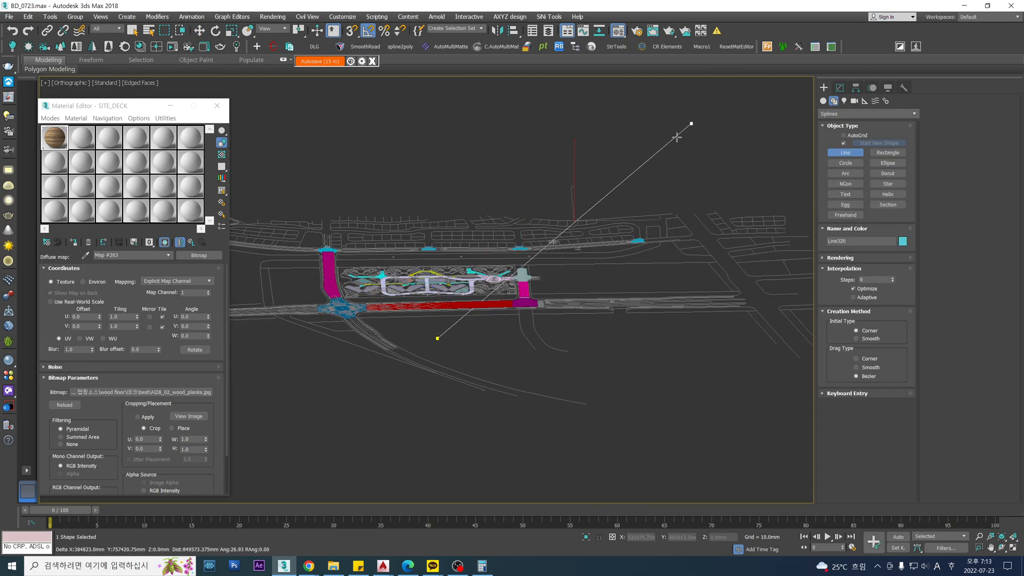
left_click(698, 178)
middle_click_drag(536, 341, 604, 355)
right_click(715, 331)
Move the diagonal line's far vertex south to the road east of the site in top view and check the line in front view.
key("w")
key("s")
key("1")
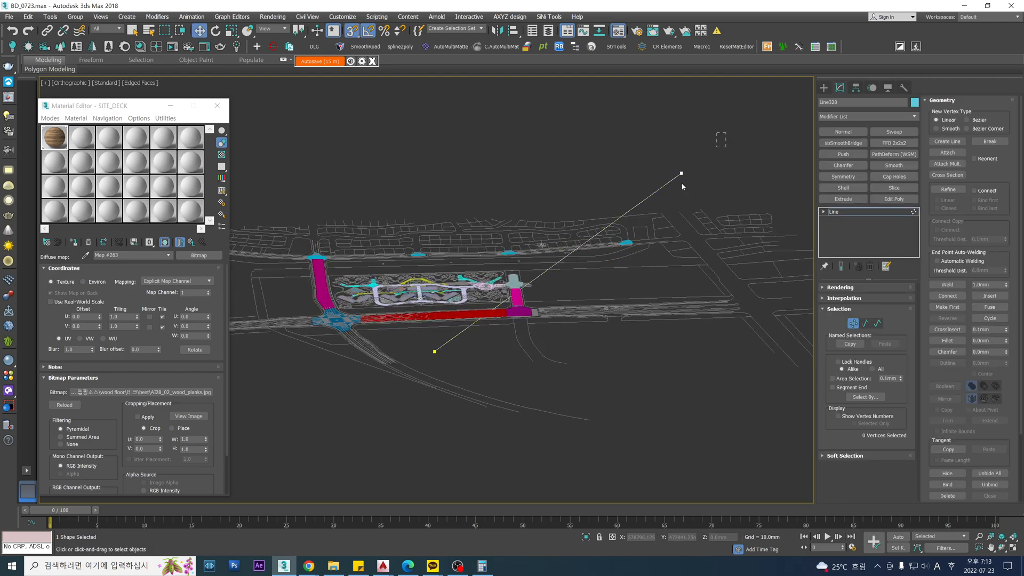
left_click(682, 174)
key("t")
key("z")
scroll(624, 226, "down", 8)
left_click_drag(595, 192, 615, 330)
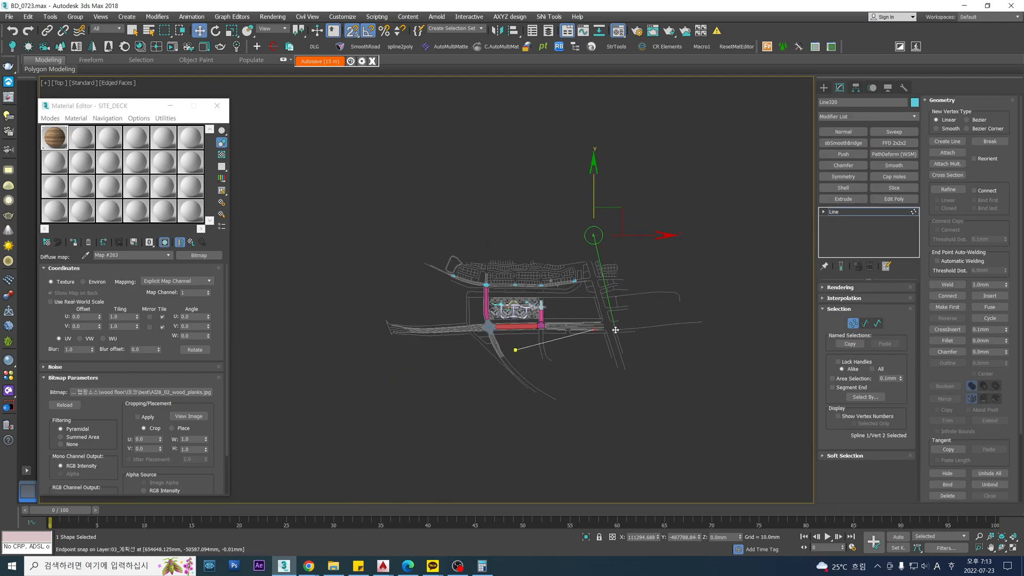
key("f")
key("z")
scroll(609, 341, "down", 5)
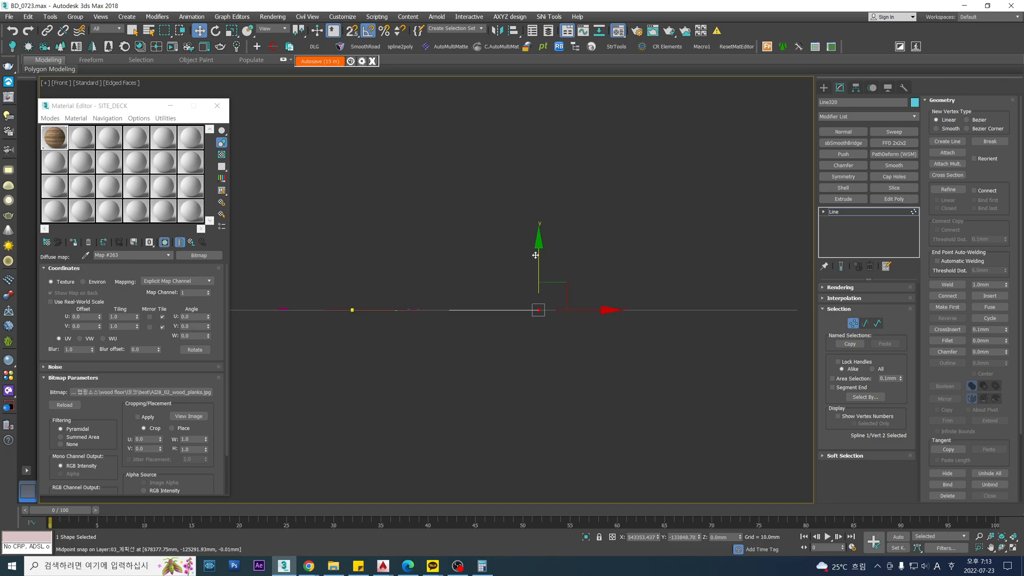
Delete the diagonal line crossing the site.
middle_click_drag(526, 234, 603, 262, "alt")
left_click(854, 213)
scroll(516, 266, "up", 3)
middle_click_drag(521, 260, 492, 298)
key("Delete")
Examine the lavender internal loop road and the yellow road beside the ramp, selecting each surface.
scroll(487, 298, "up", 3)
scroll(383, 317, "up", 3)
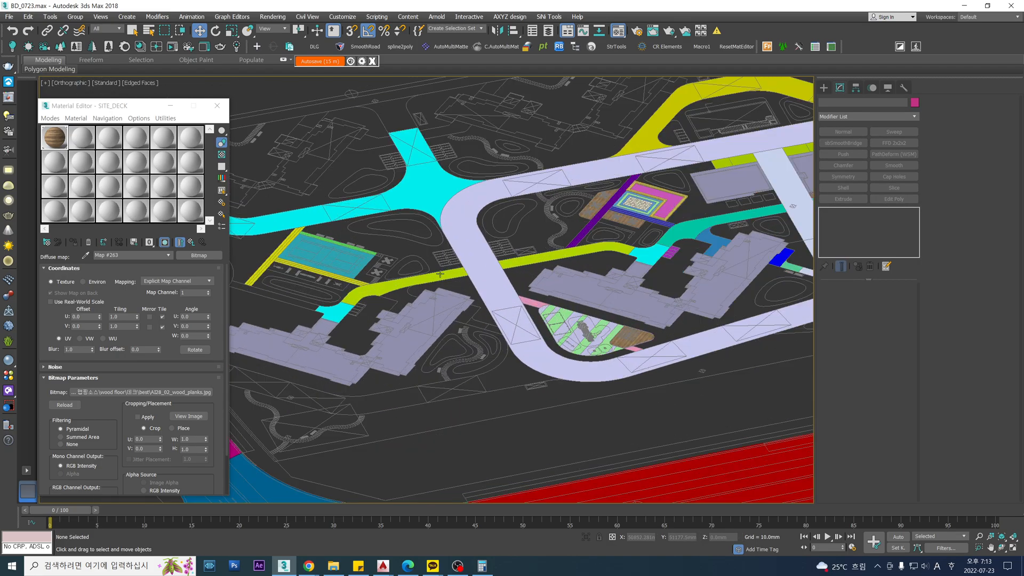
left_click(490, 267)
scroll(504, 262, "down", 4)
middle_click_drag(704, 281, 433, 296)
middle_click_drag(511, 293, 541, 318)
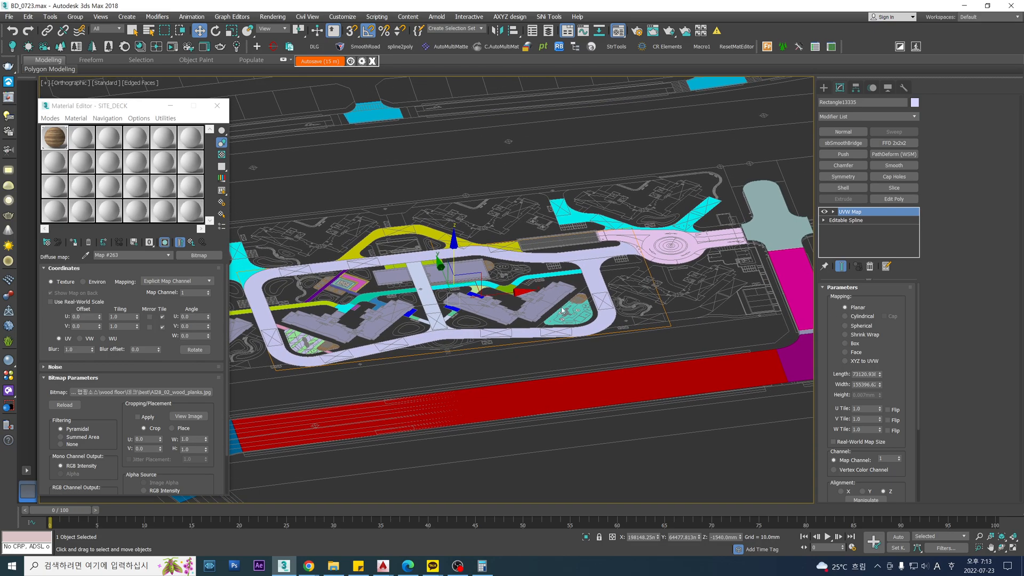
left_click(647, 293)
scroll(537, 240, "up", 5)
left_click(472, 255)
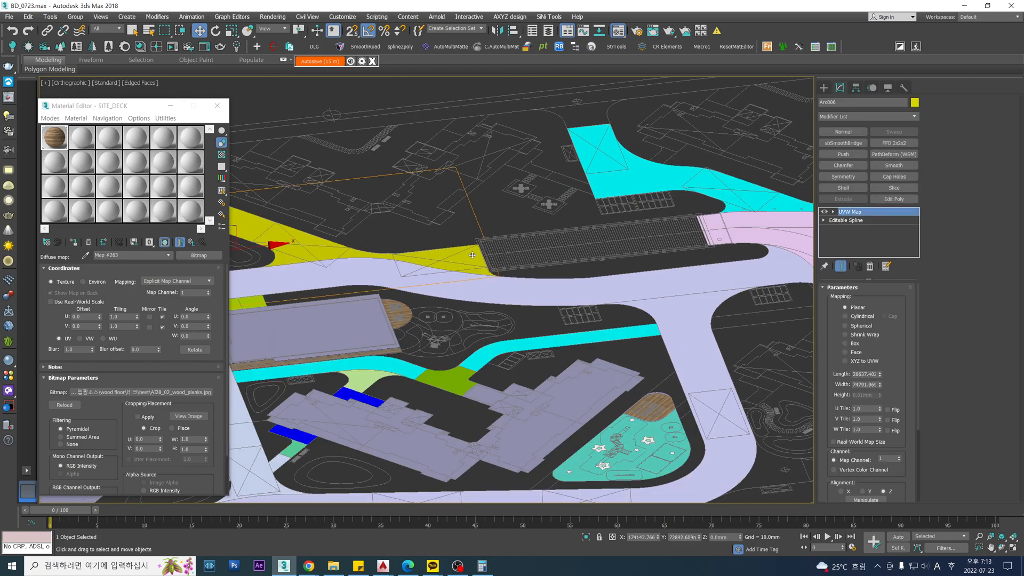
Draw a rectangle over the short path north of the yellow road in top view and convert it to an Editable Poly.
key("t")
key("z")
key("F3")
left_click(825, 89)
left_click(888, 153)
key("F3")
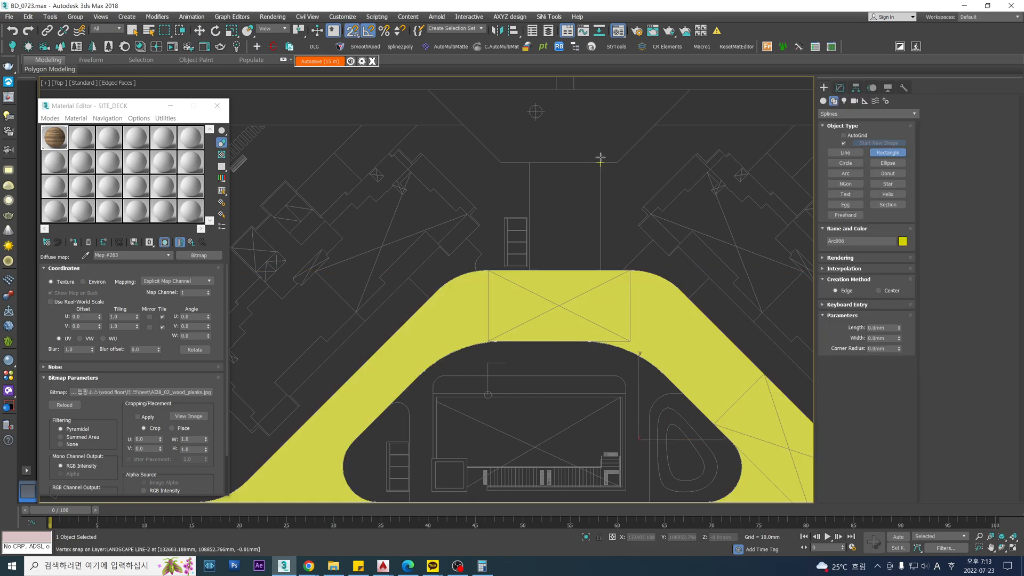
left_click_drag(599, 163, 530, 271)
key("w")
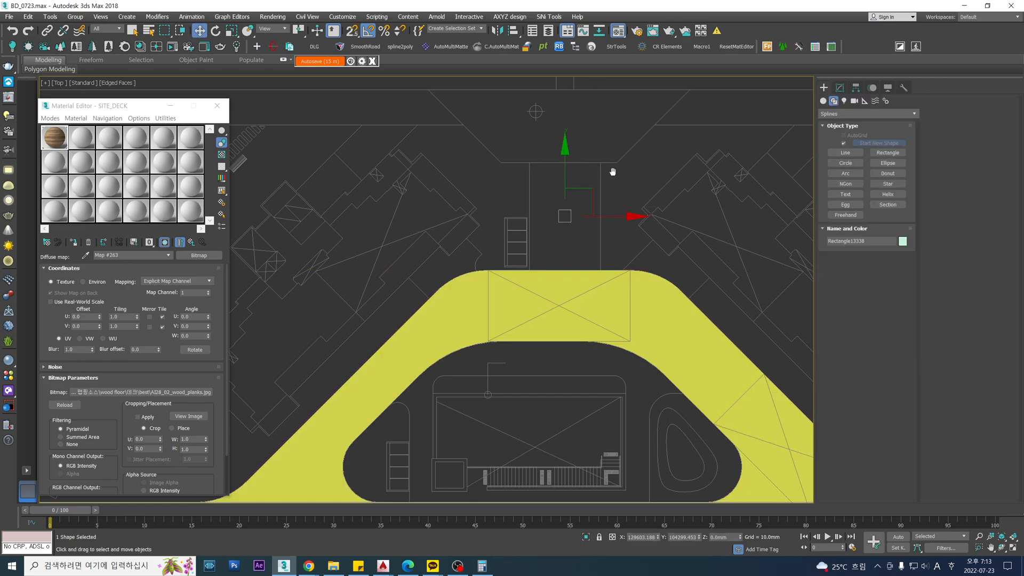
middle_click_drag(613, 168, 598, 239)
key("ctrl+e")
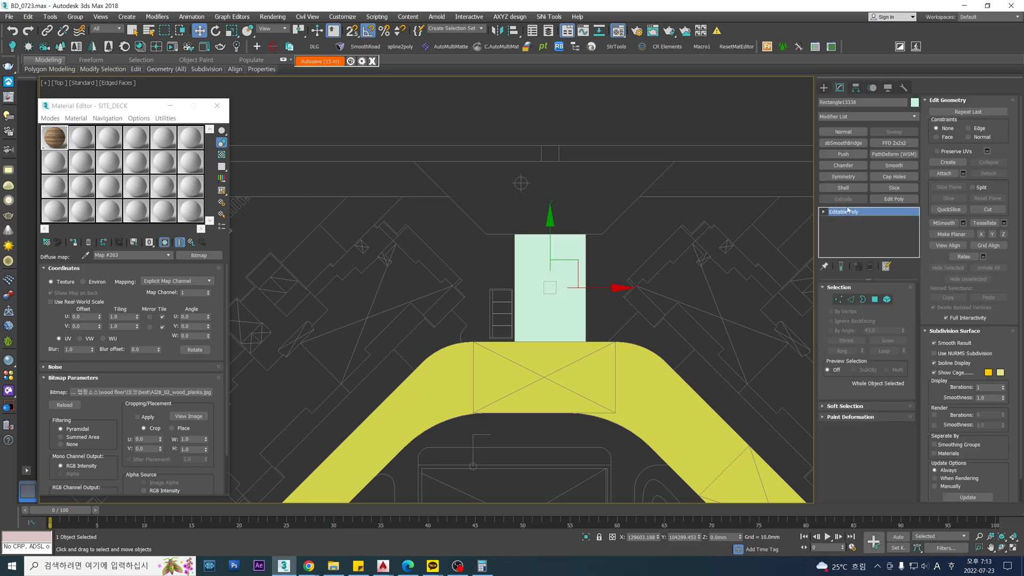
Trace the trapezoidal rest area north of the new path with a snapped line and close the spline.
left_click(825, 88)
left_click(845, 153)
middle_click_drag(587, 240, 595, 276)
key("s")
left_click(422, 197)
left_click(495, 270)
left_click(611, 270)
left_click(685, 197)
left_click(422, 198)
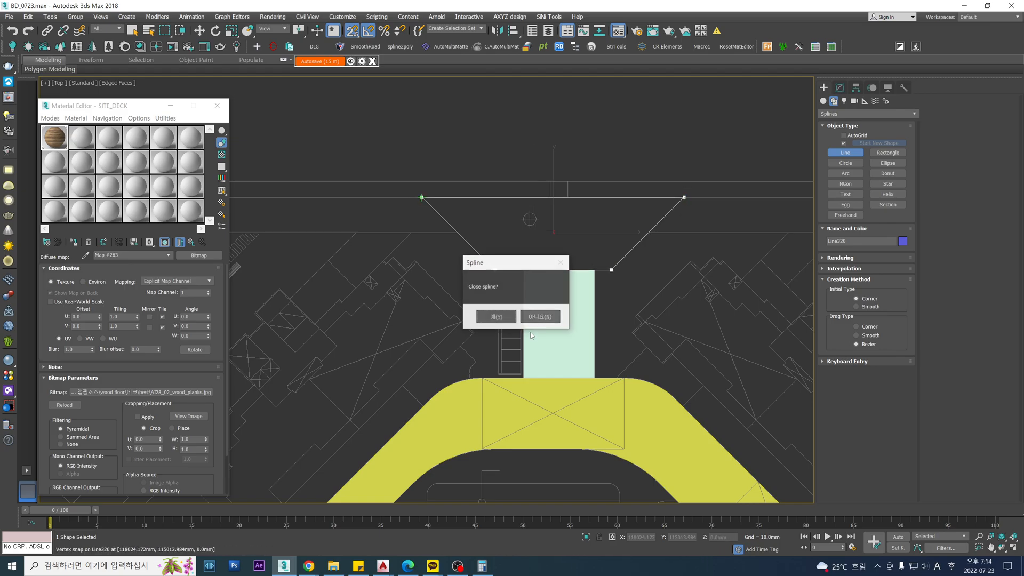
left_click(496, 319)
key("w")
Apply a UVW Map modifier to the trapezoid and select it in an angled view.
middle_click_drag(539, 271, 524, 227)
key("alt+u")
scroll(489, 252, "down", 3)
left_click(518, 296)
middle_click_drag(518, 296, 485, 350, "alt")
left_click(423, 247)
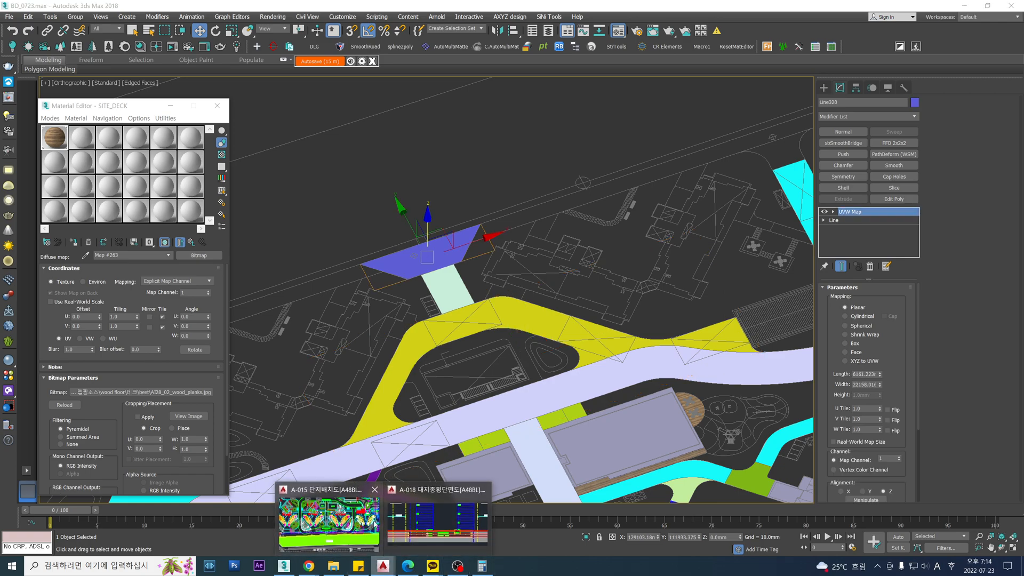
Switch to AutoCAD's A-015 site plan and read the FH level at the 포켓쉼터 rest area.
left_click(325, 512)
scroll(425, 196, "down", 3)
scroll(488, 176, "up", 6)
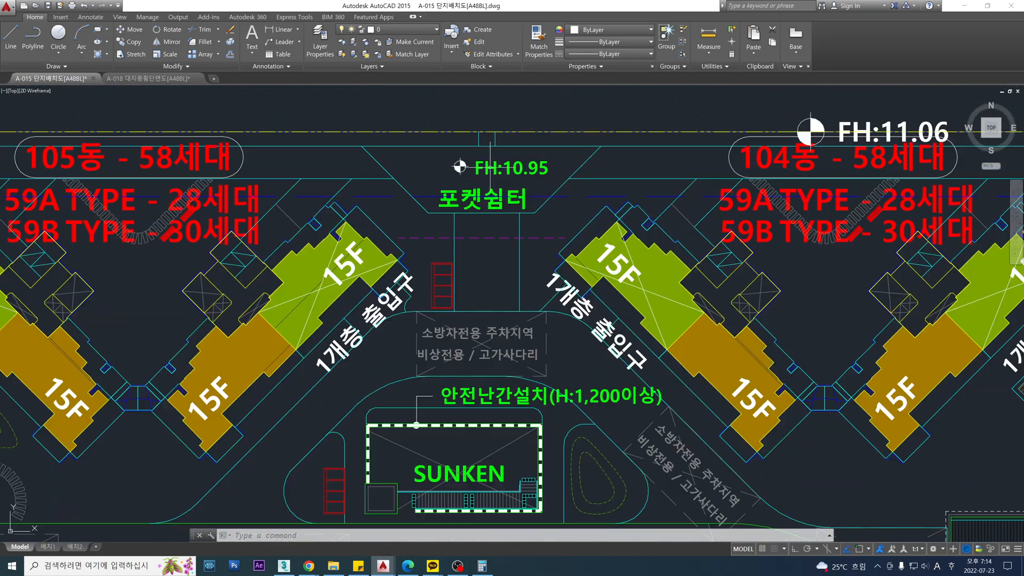
middle_click_drag(520, 273, 498, 243)
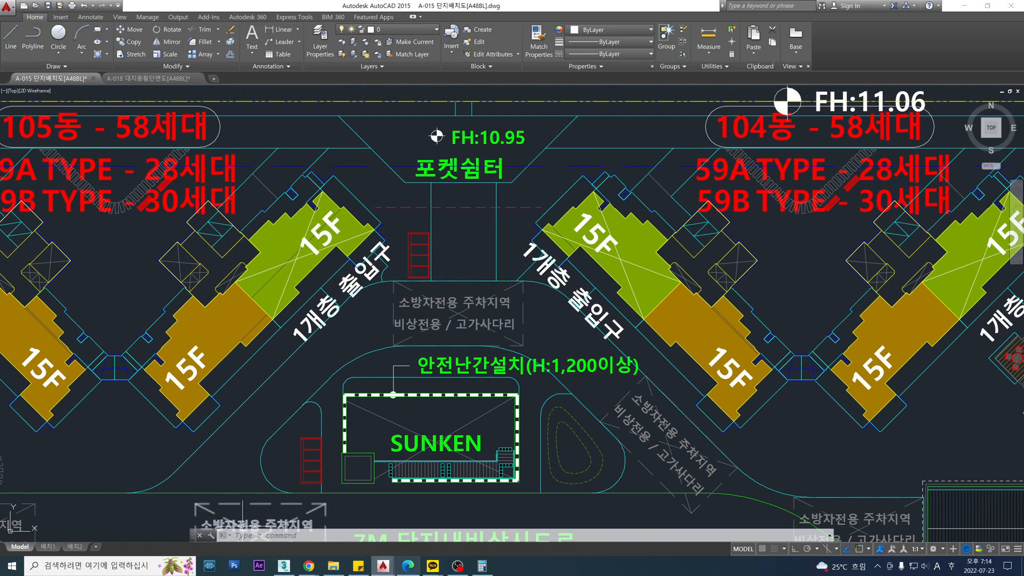
Calculate the level difference 11.3 − 10.95 in the Windows calculator.
left_click(481, 565)
left_click(170, 220)
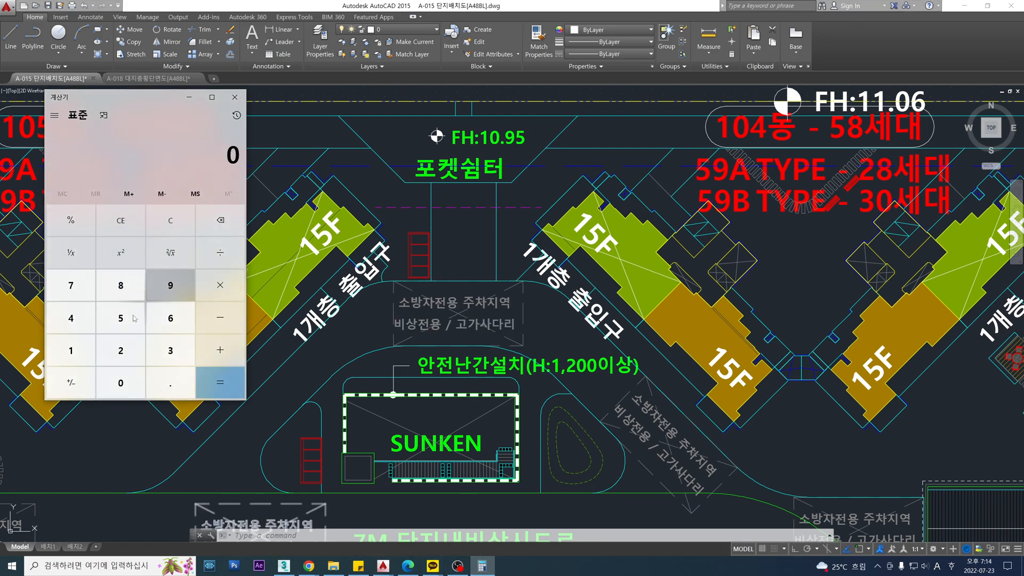
double_click(71, 350)
left_click(163, 389)
left_click(170, 350)
left_click(220, 317)
left_click(71, 351)
left_click(121, 382)
left_click(171, 383)
left_click(170, 285)
left_click(121, 318)
left_click(220, 383)
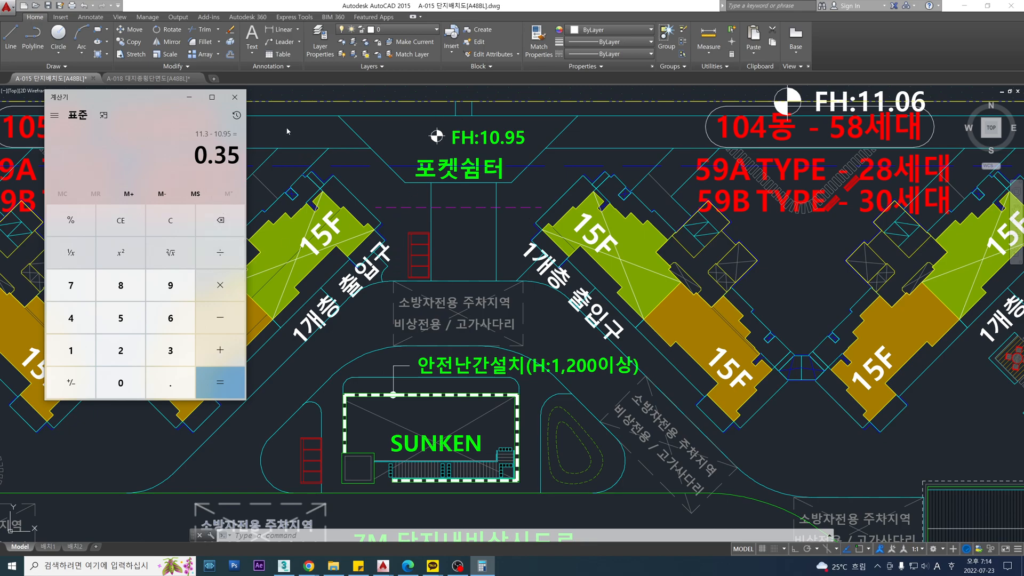
Return to 3ds Max and set the blue trapezoid's Z position to -350 mm.
left_click(284, 566)
middle_click_drag(449, 263, 475, 248)
left_click(453, 274)
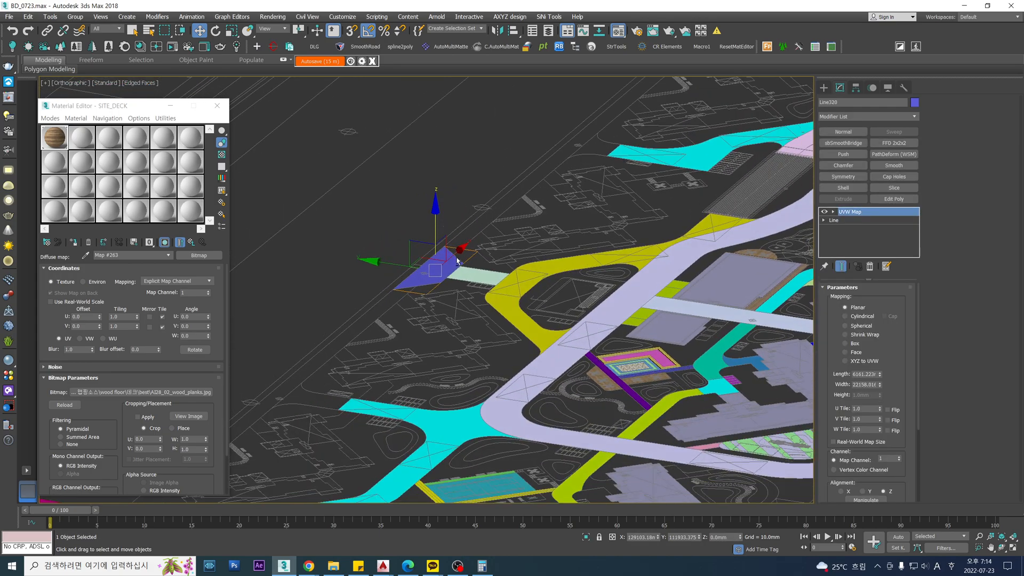
scroll(462, 273, "up", 8)
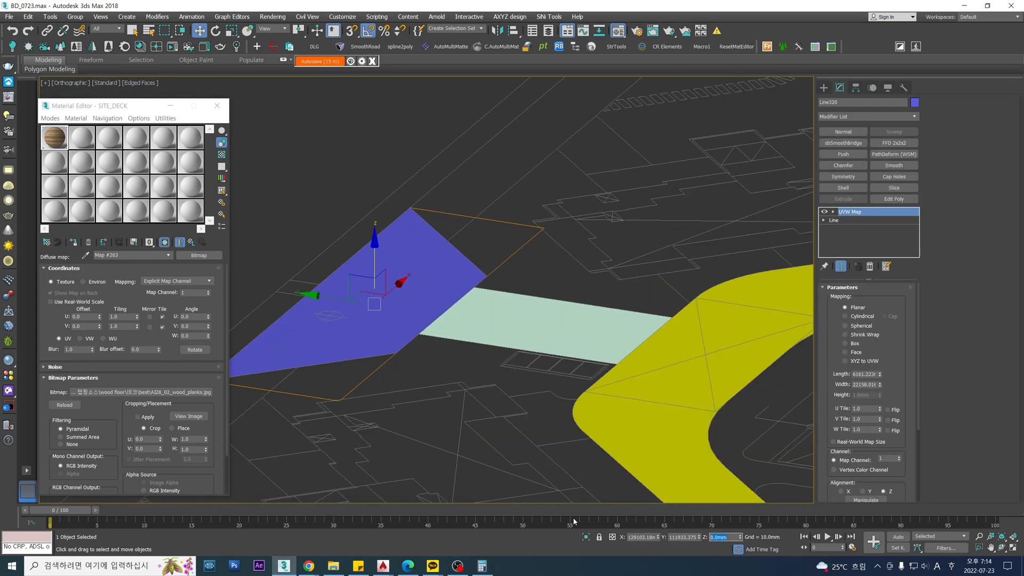
key("Return")
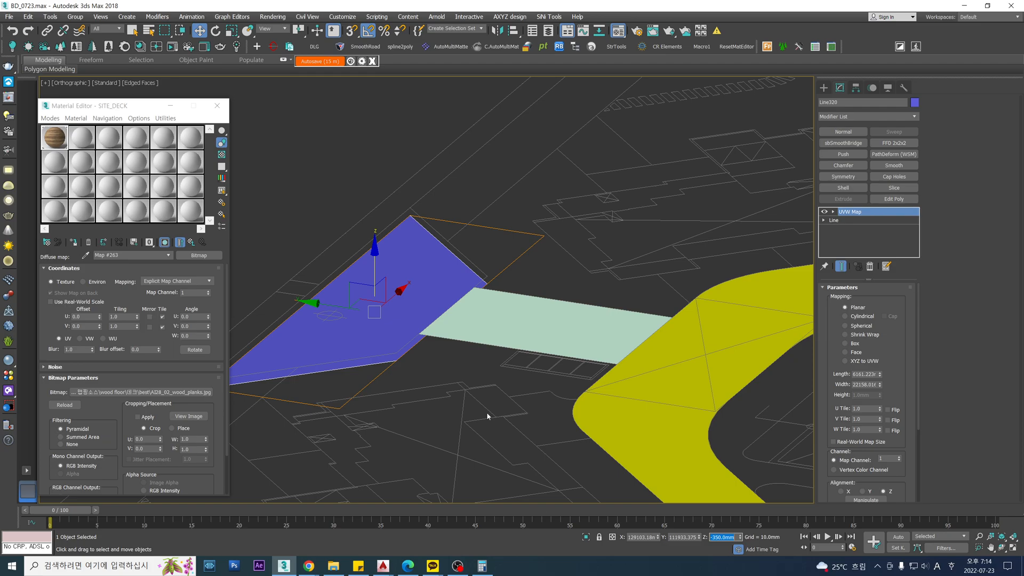
Move the pale green path's two end vertices down to the blue trapezoid's height using vertical vertex snapping.
left_click(473, 313)
middle_click_drag(473, 314, 801, 234, "alt")
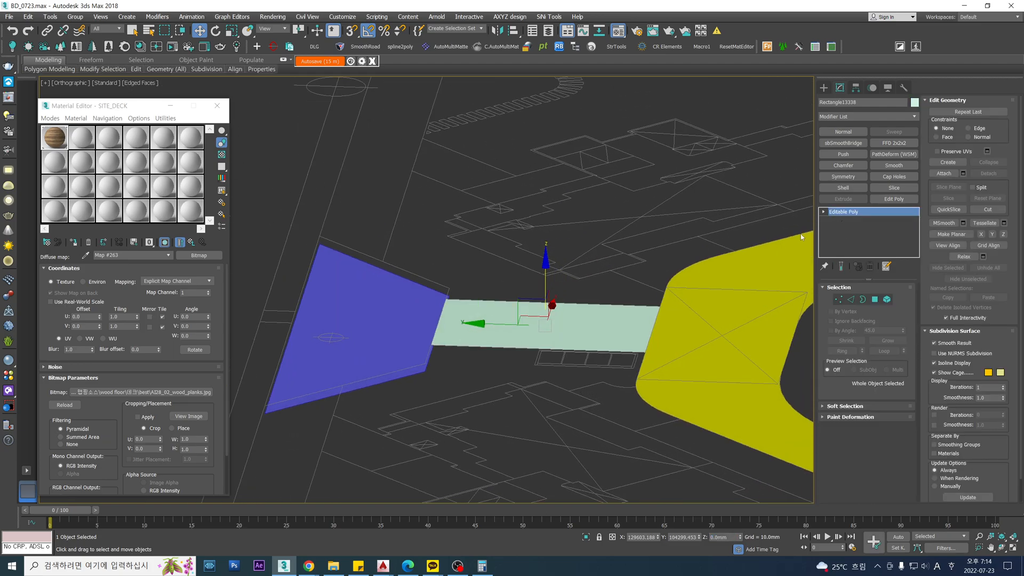
key("1")
scroll(414, 360, "up", 4)
key("s")
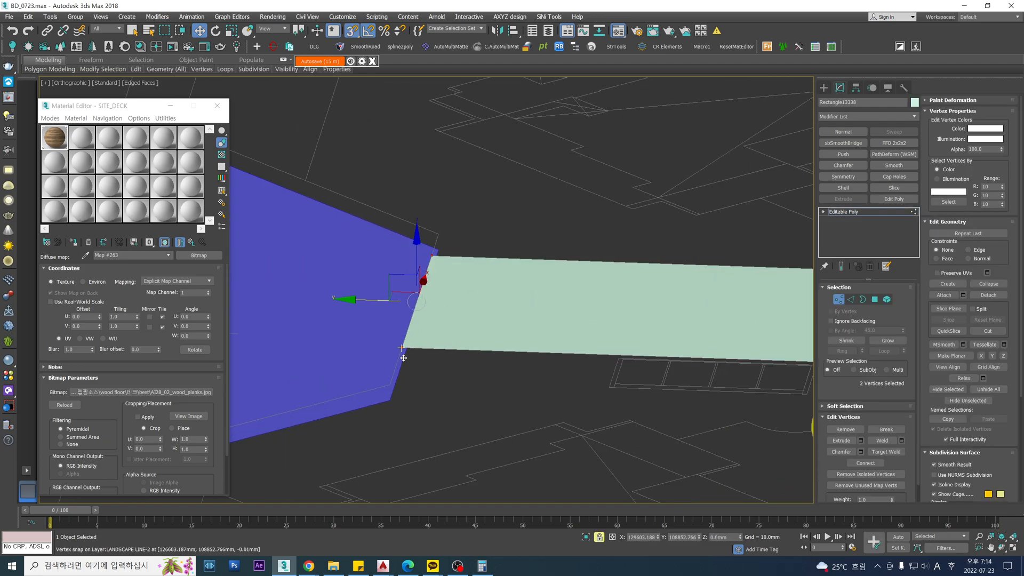
key("F7")
left_click_drag(404, 358, 400, 385)
key("s")
key("space")
scroll(519, 301, "down", 4)
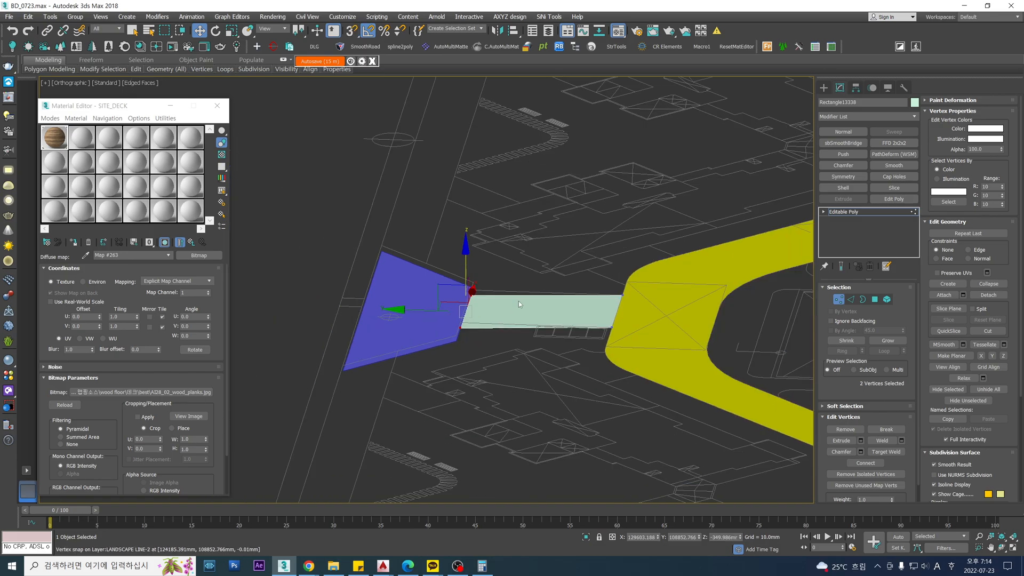
Leave vertex editing of the path and show the cyan road's entrance in the shaded top view.
key("t")
scroll(538, 277, "down", 5)
scroll(555, 272, "up", 2)
key("F3")
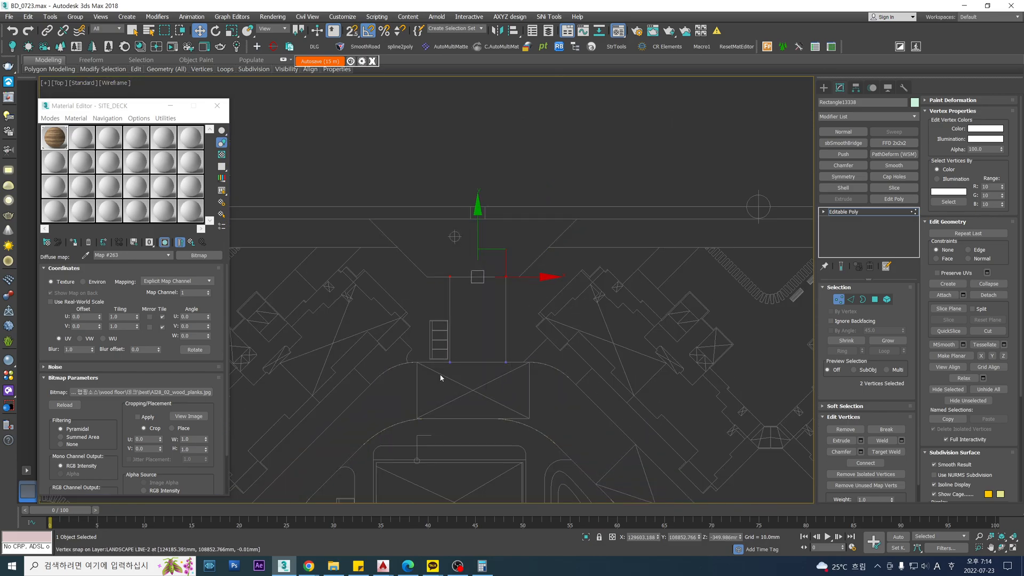
scroll(440, 377, "down", 2)
key("F3")
middle_click_drag(478, 330, 336, 358)
key("F3")
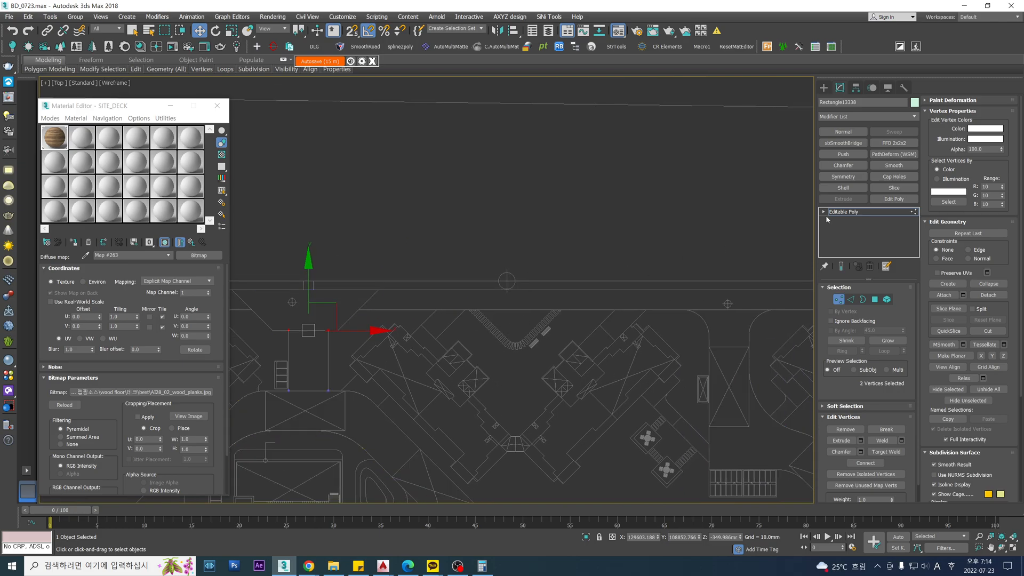
left_click(844, 212)
key("F3")
scroll(708, 315, "up", 4)
middle_click_drag(709, 315, 508, 319)
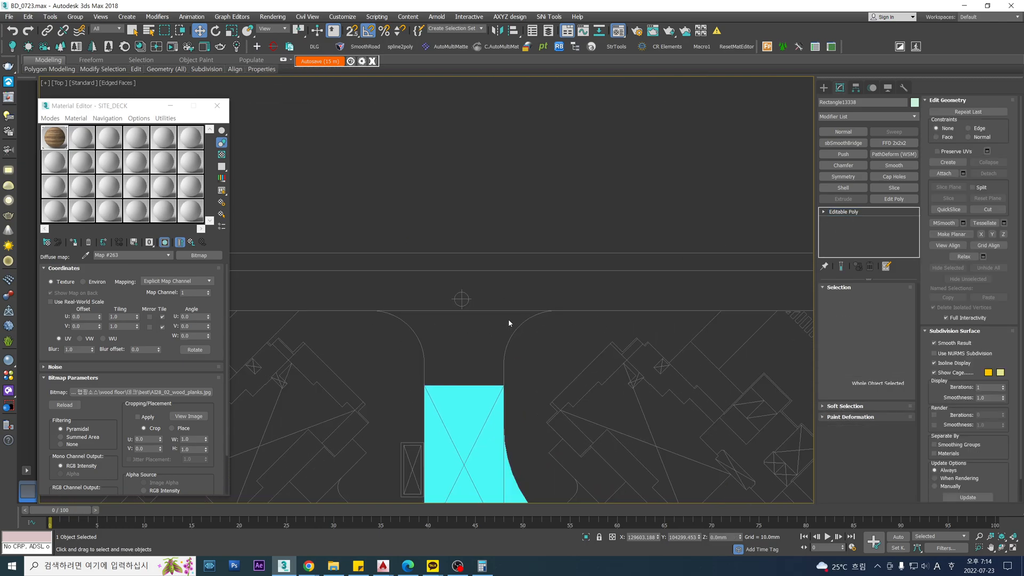
left_click(533, 391)
middle_click_drag(502, 432, 516, 277)
left_click_drag(515, 288, 617, 410)
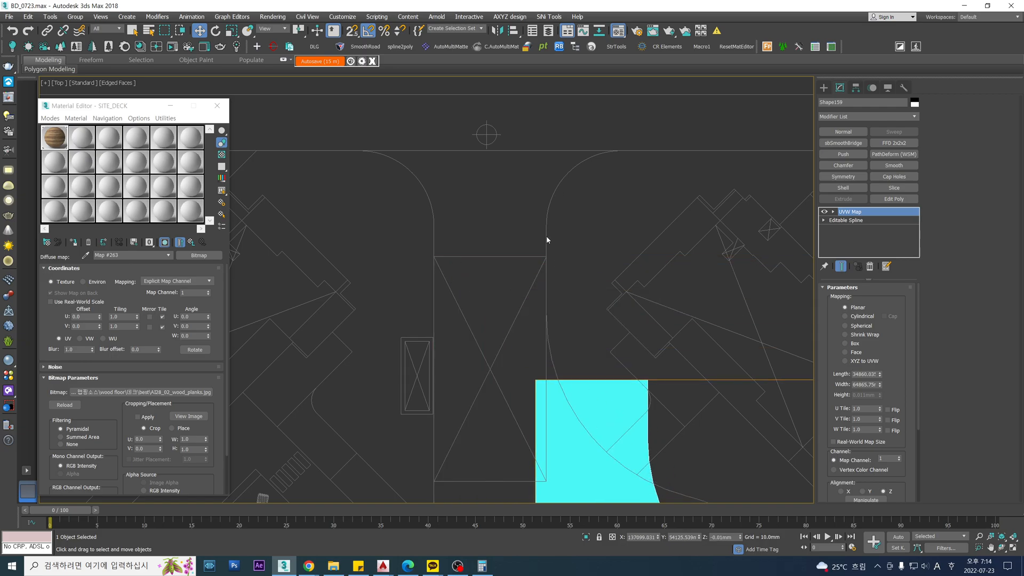
key("ctrl+z")
Draw a closed rectangular line about 14090 × 3078 mm across the mouth of the cyan road's entrance and apply a UVW Map modifier.
middle_click_drag(503, 143, 547, 258)
left_click(824, 89)
left_click(855, 154)
left_click(403, 265)
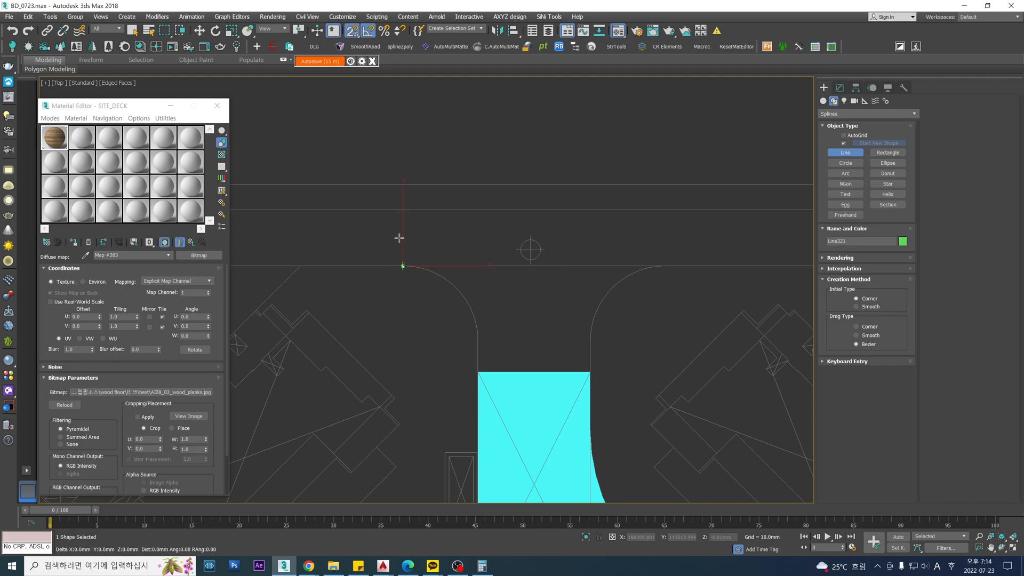
left_click(402, 208)
key("s")
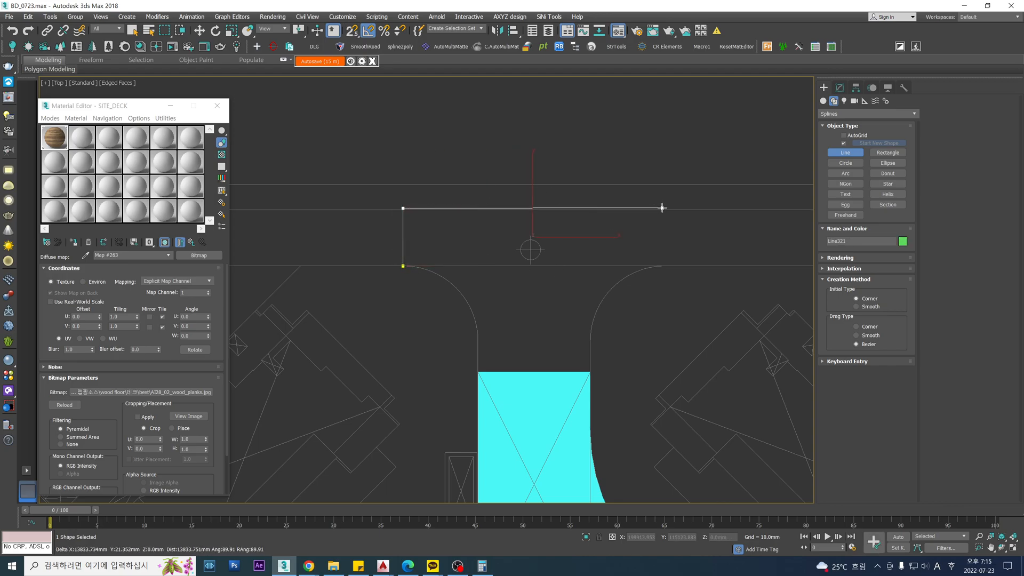
key("s")
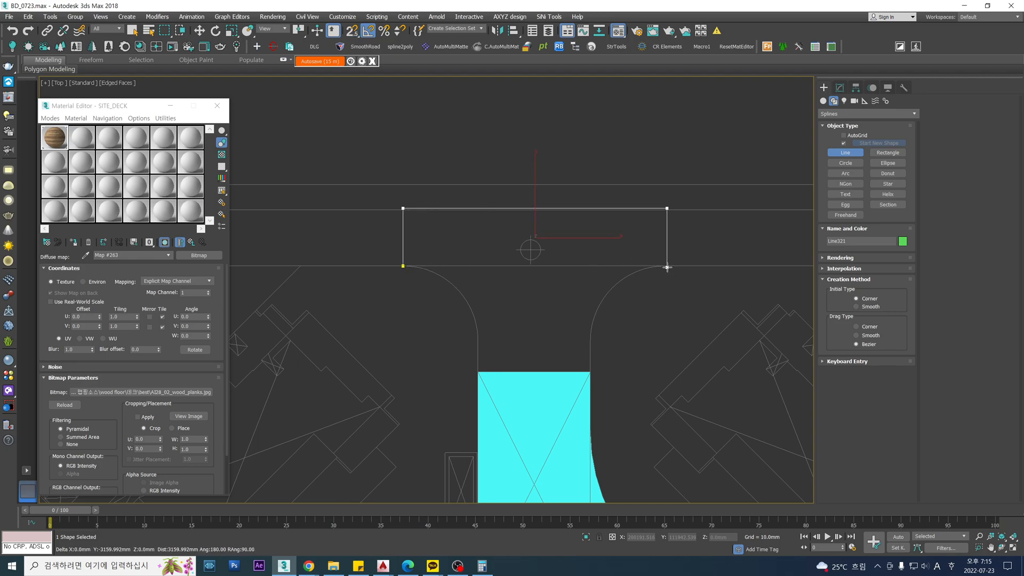
key("s")
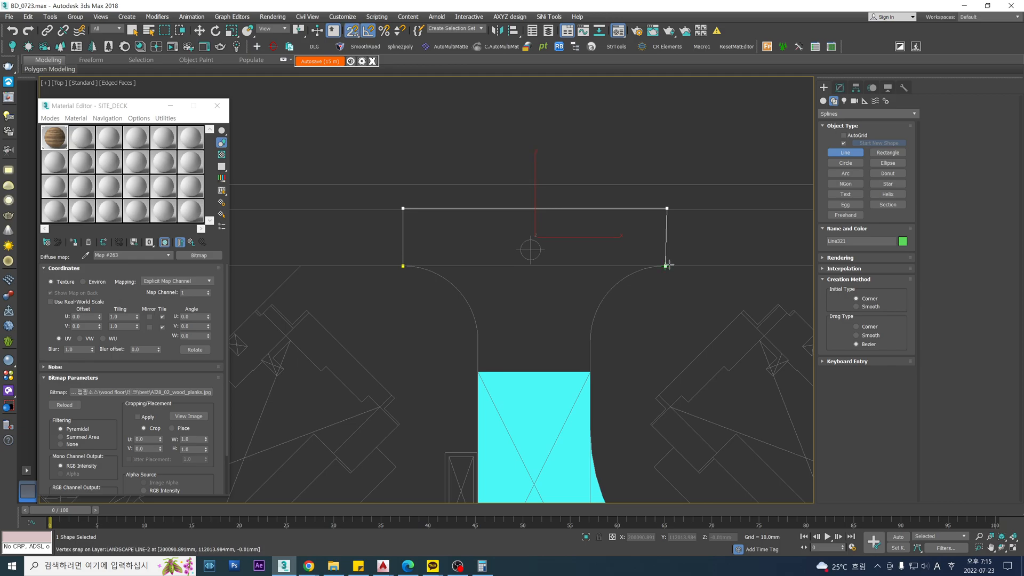
left_click(667, 265)
left_click(403, 266)
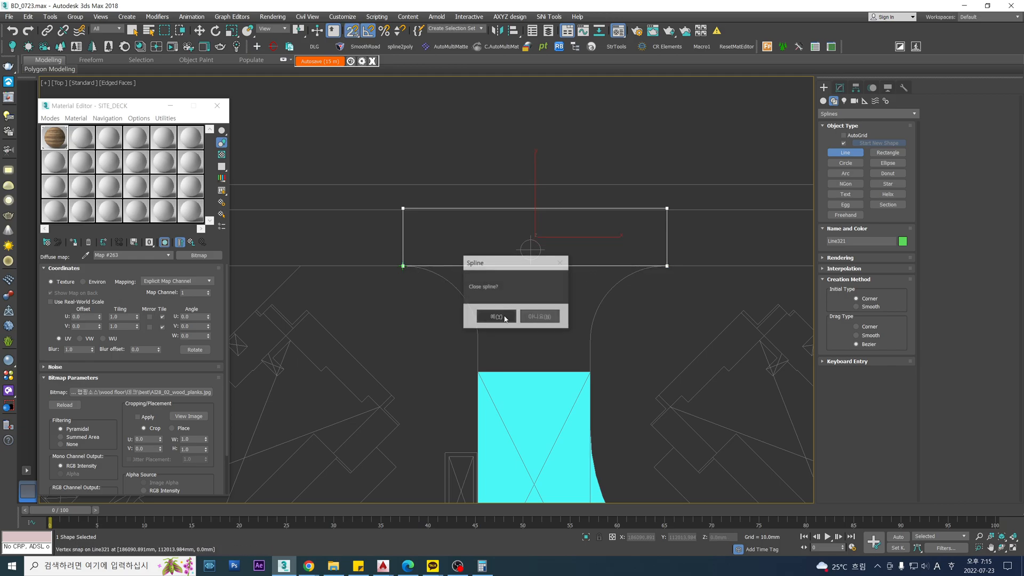
left_click(496, 317)
key("u")
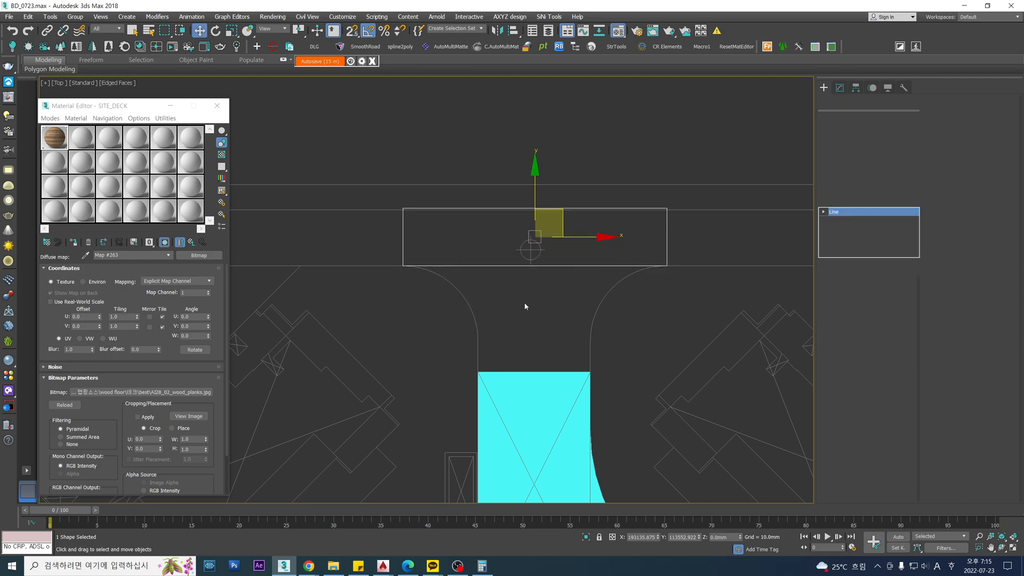
mouse_move(512, 285)
middle_mouse_down("alt")
mouse_move(549, 227)
mouse_move(518, 269)
middle_mouse_up("alt")
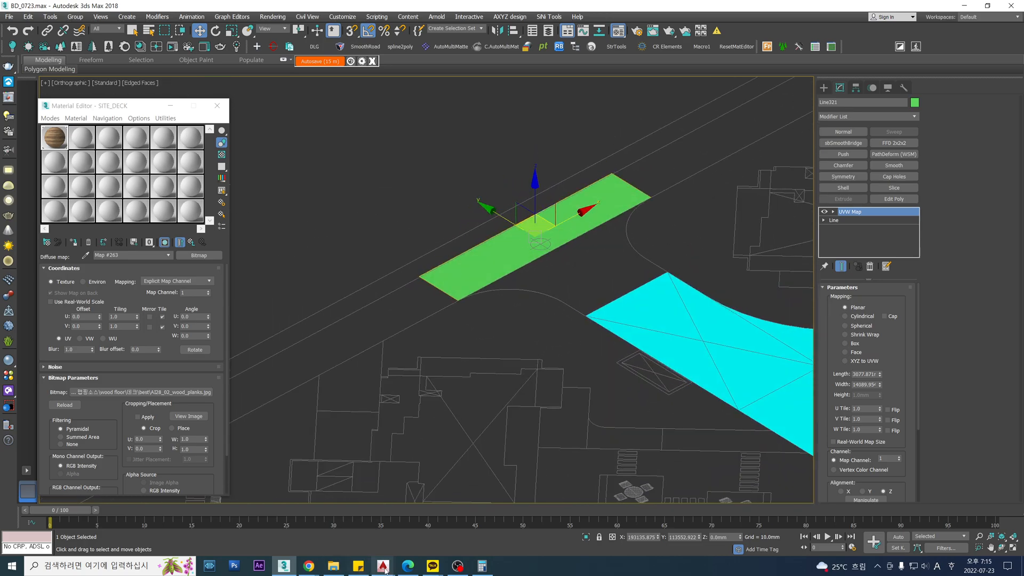
Switch to AutoCAD's A-015 site plan and read the FH level at the road entrance beyond 104동.
mouse_move(383, 567)
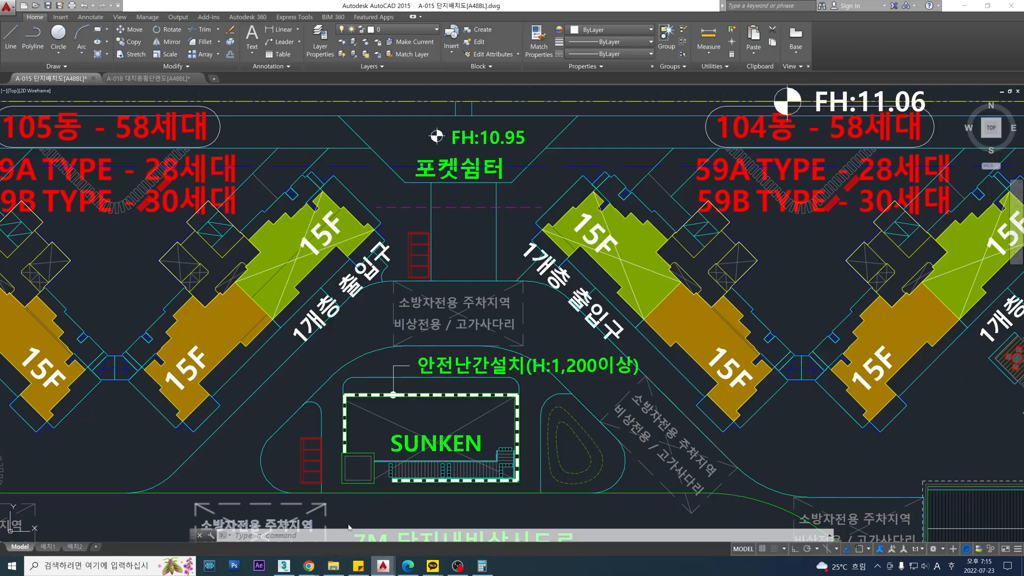
left_click(329, 520)
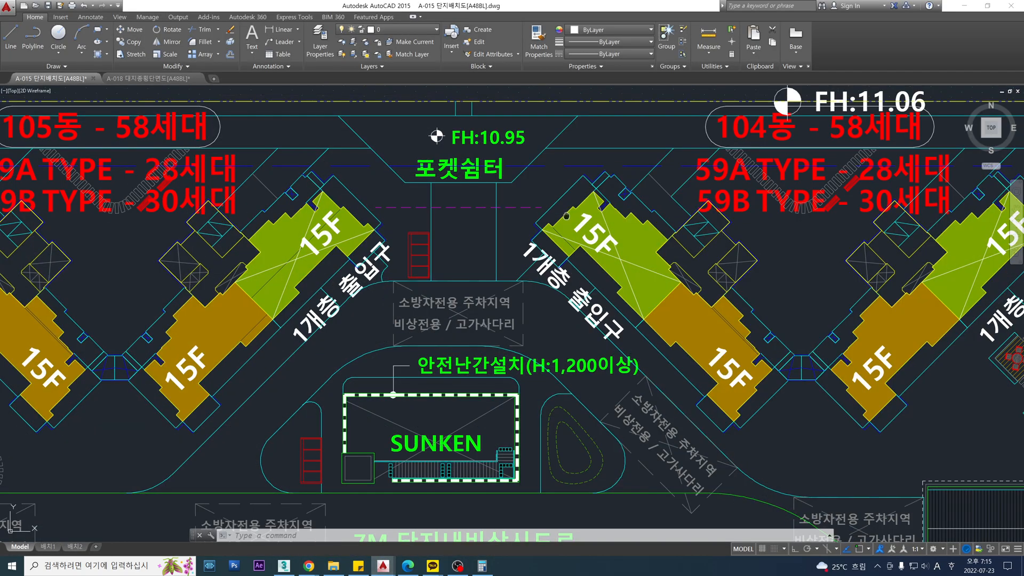
middle_click_drag(567, 216, 204, 317)
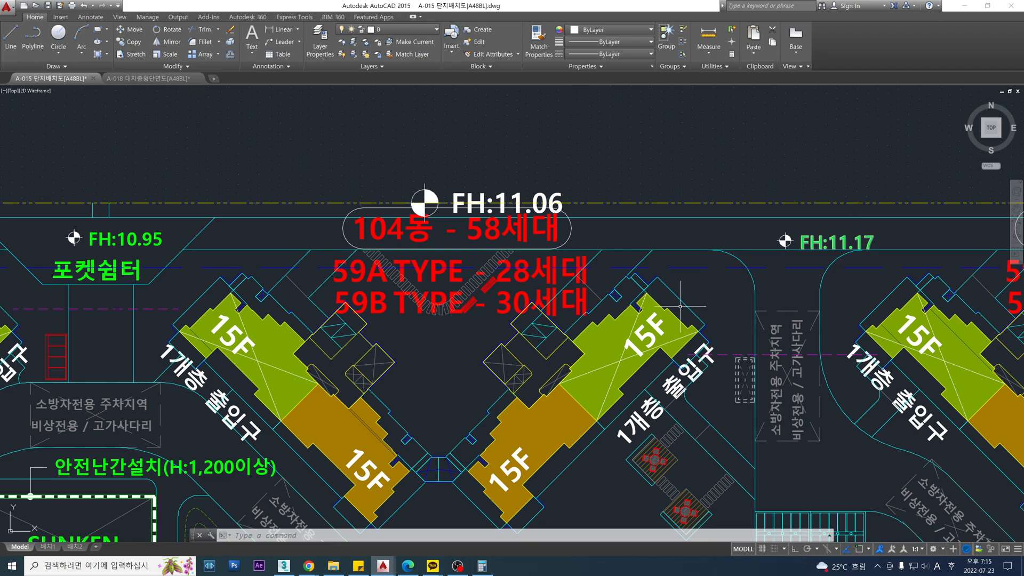
left_click(965, 6)
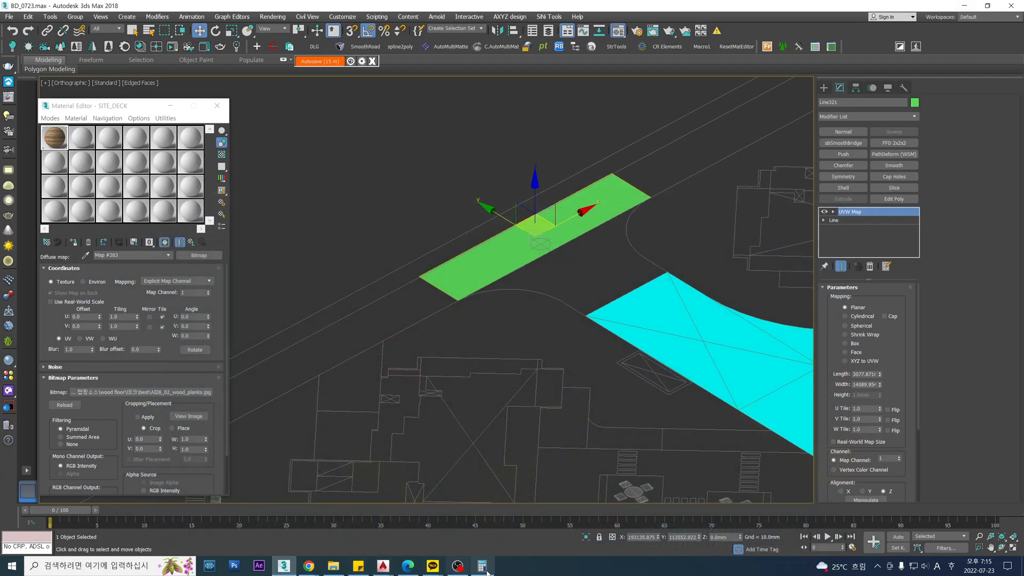
left_click(481, 566)
left_click(170, 220)
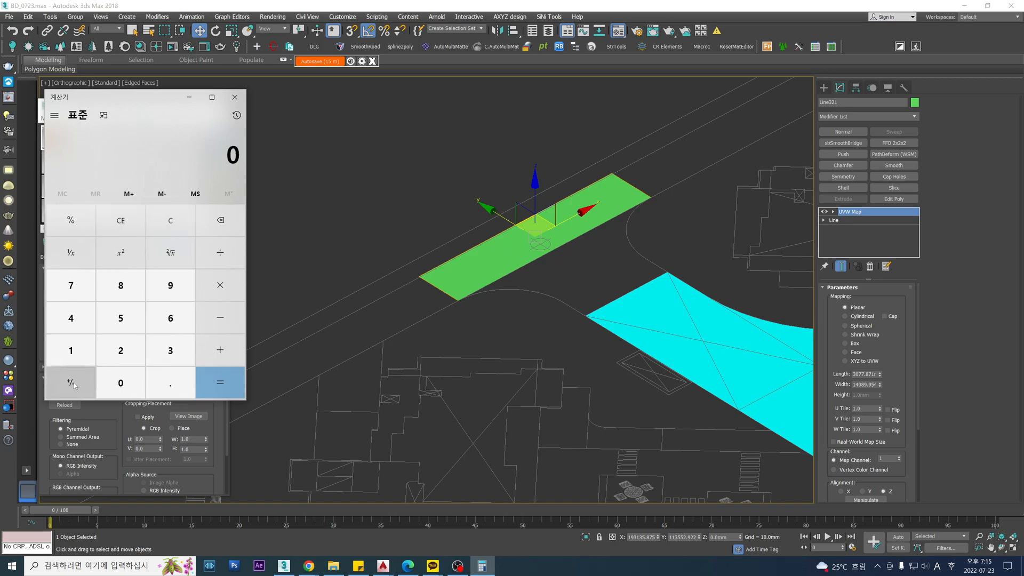
double_click(71, 352)
left_click(170, 383)
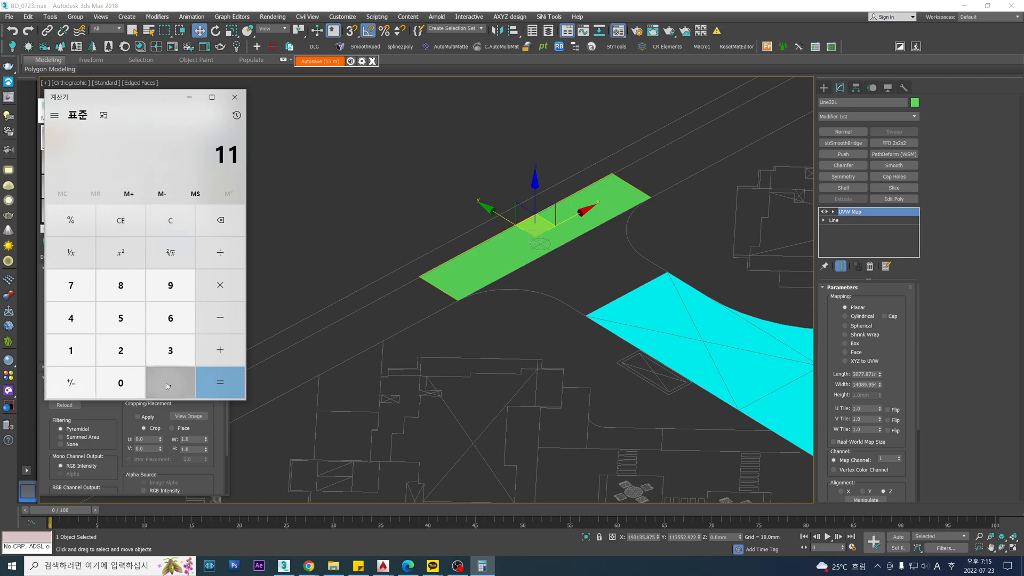
left_click(175, 354)
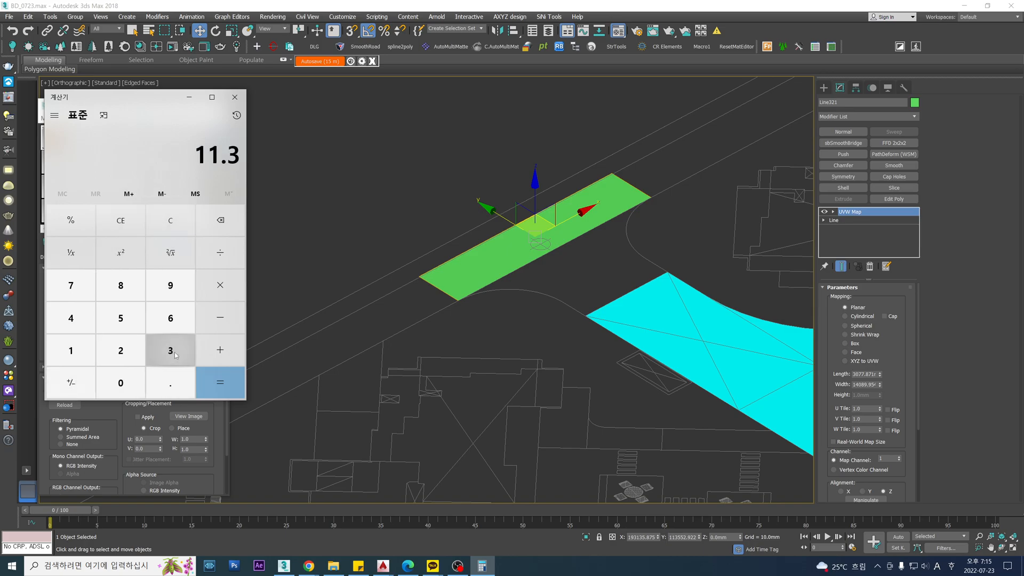
left_click(227, 322)
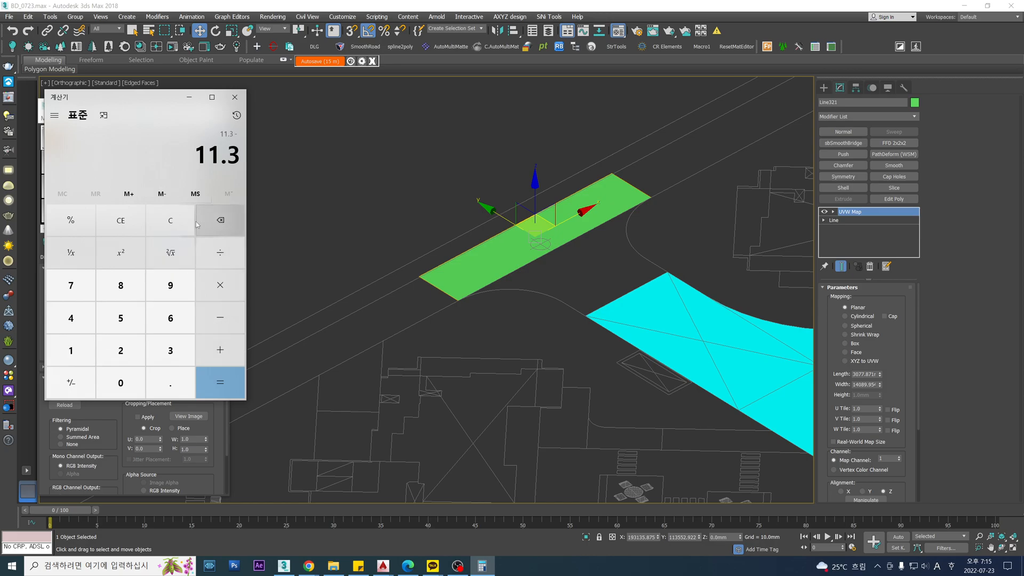
left_click(170, 220)
Show AutoCAD's A-015 site plan beside 3ds Max with the FH levels around 포켓쉼터 and 104동 in view.
mouse_move(384, 566)
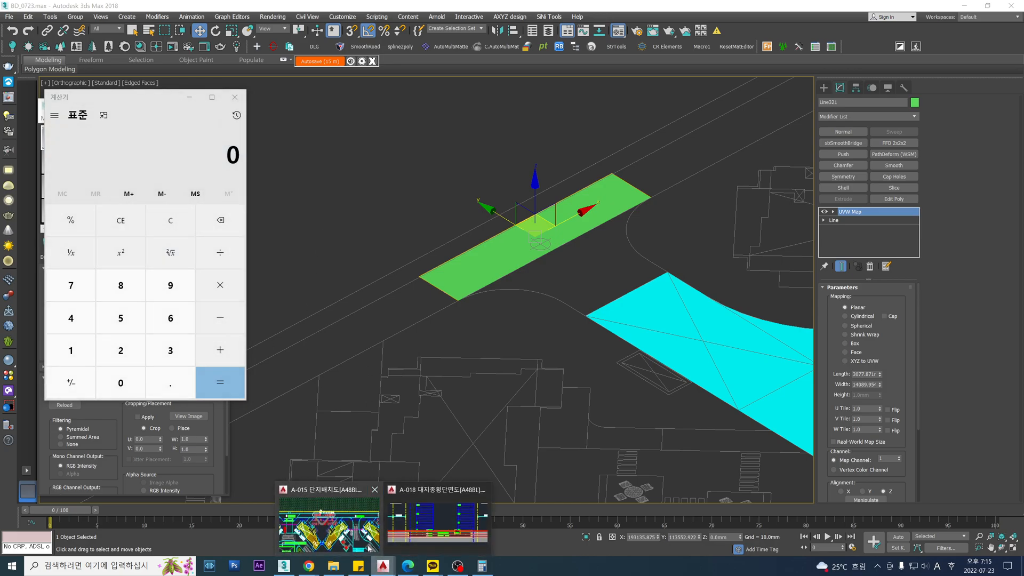
left_click(331, 525)
left_click(611, 284)
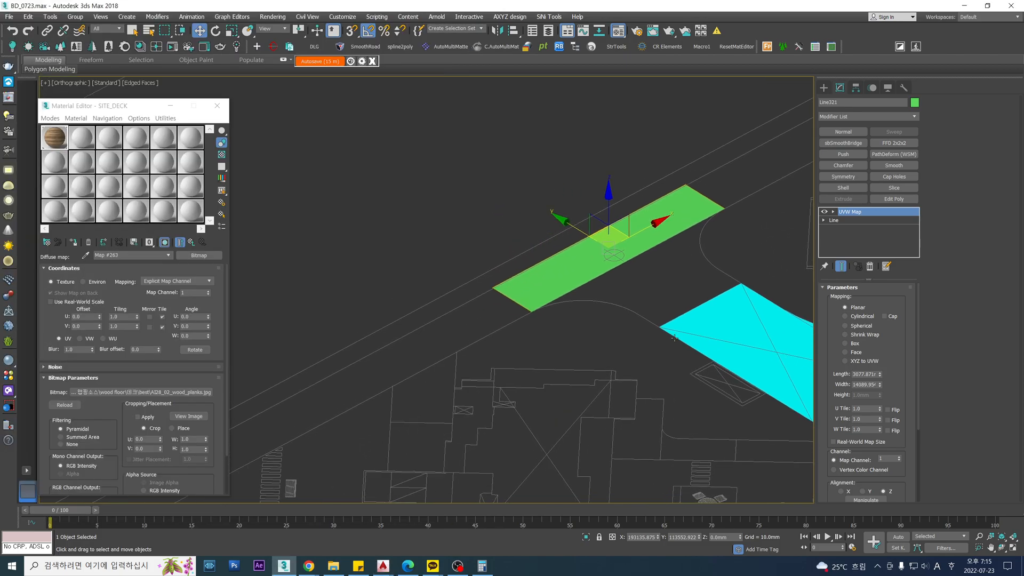
mouse_move(389, 569)
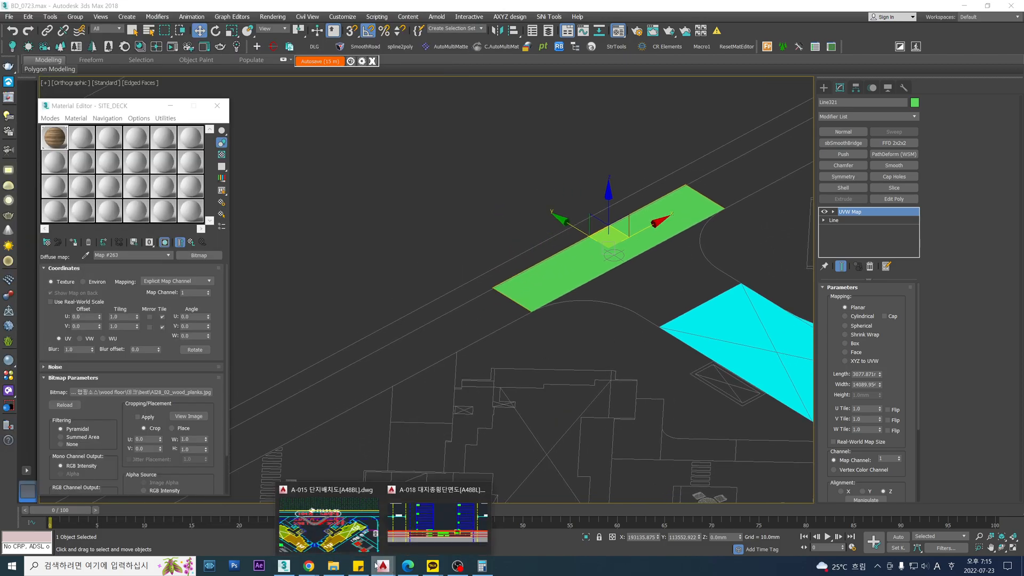
left_click(330, 526)
scroll(188, 318, "down", 2)
mouse_move(118, 322)
middle_mouse_down()
mouse_move(188, 318)
mouse_move(354, 337)
middle_mouse_up()
middle_click_drag(180, 290, 280, 298)
mouse_move(454, 299)
middle_mouse_down()
mouse_move(122, 313)
mouse_move(224, 317)
middle_mouse_up()
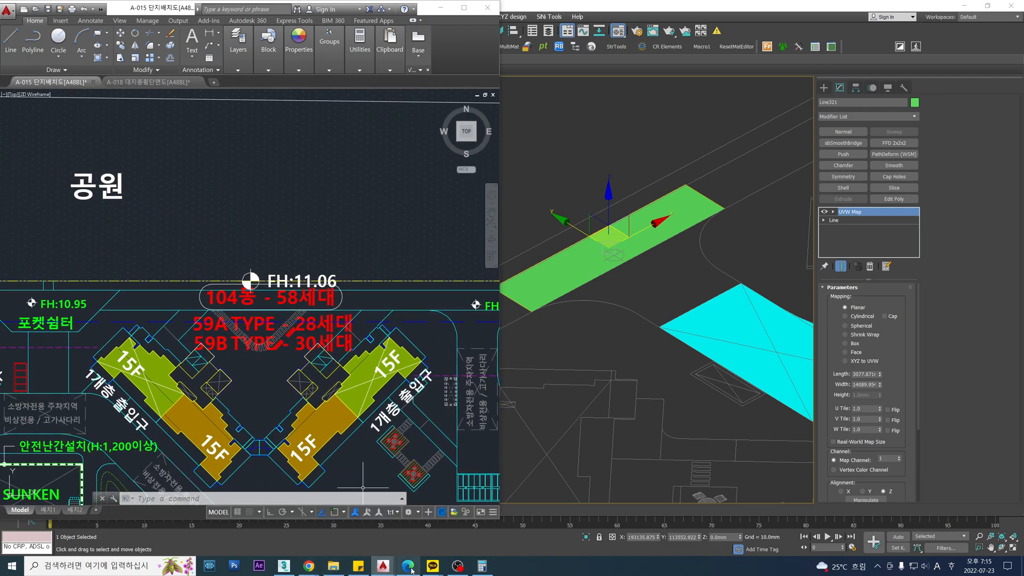
Calculate the level difference 10.95 − 11.17 in the Windows calculator placed beside the site plan, and close it.
left_click(483, 567)
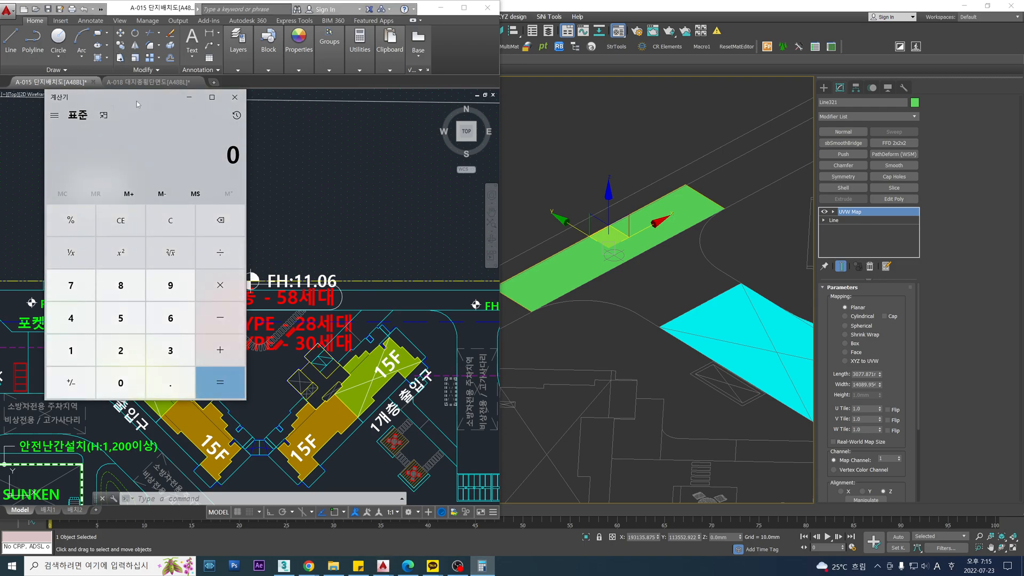
left_click_drag(136, 100, 648, 143)
left_click(597, 402)
left_click(633, 421)
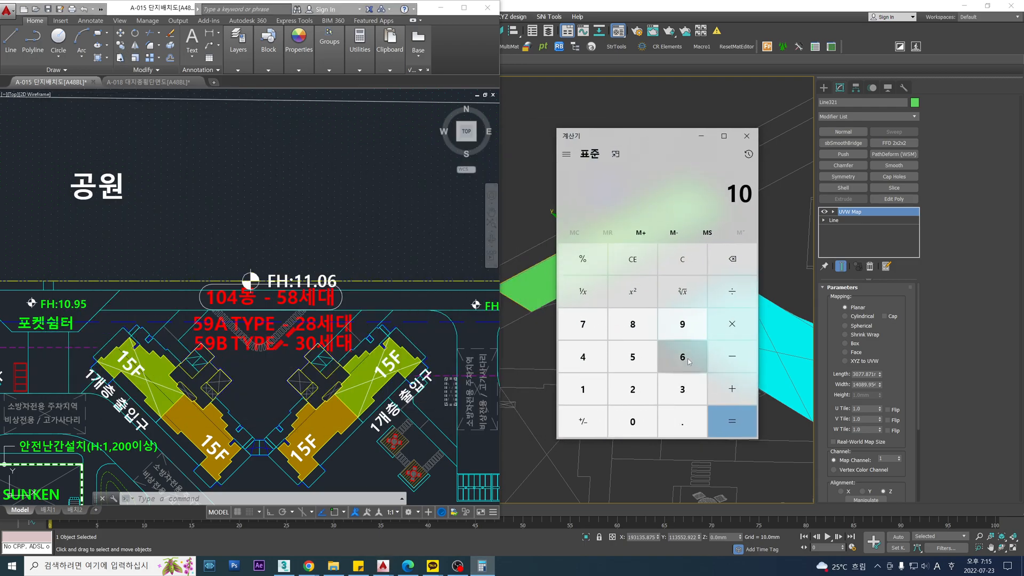
left_click(682, 323)
left_click(648, 357)
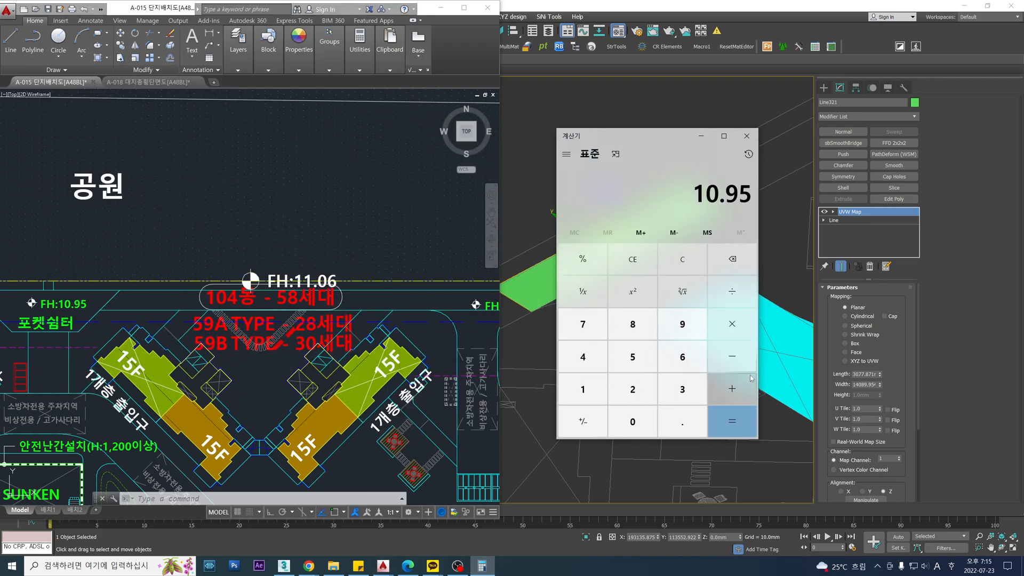
left_click(732, 356)
left_click(583, 389)
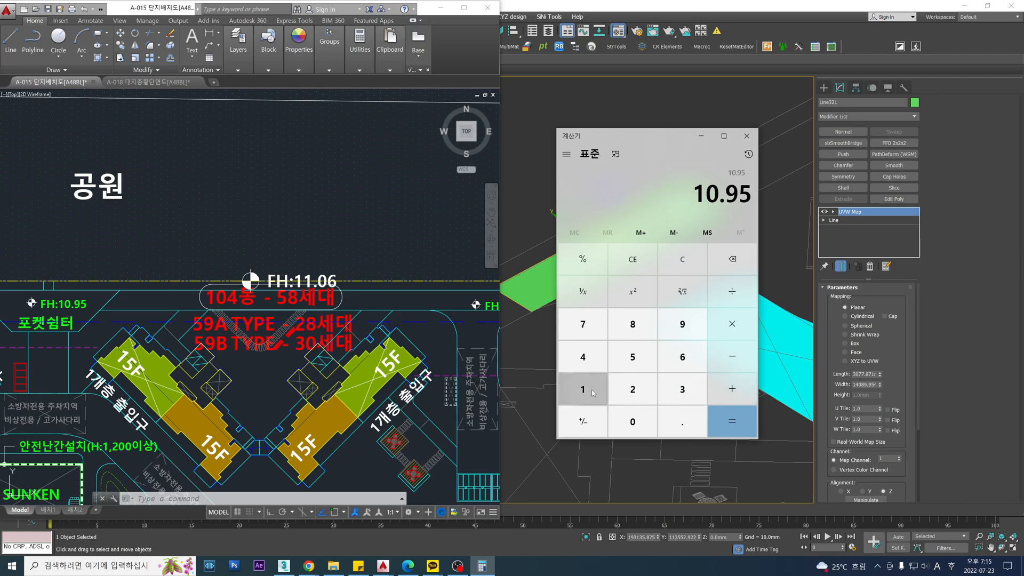
left_click(583, 389)
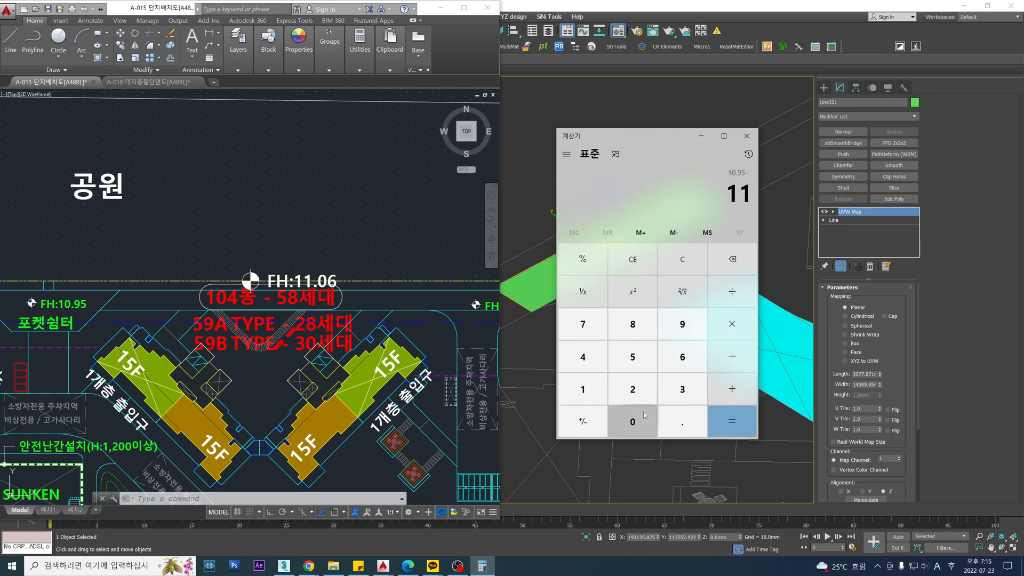
left_click(686, 427)
left_click(583, 390)
left_click(583, 324)
left_click(734, 434)
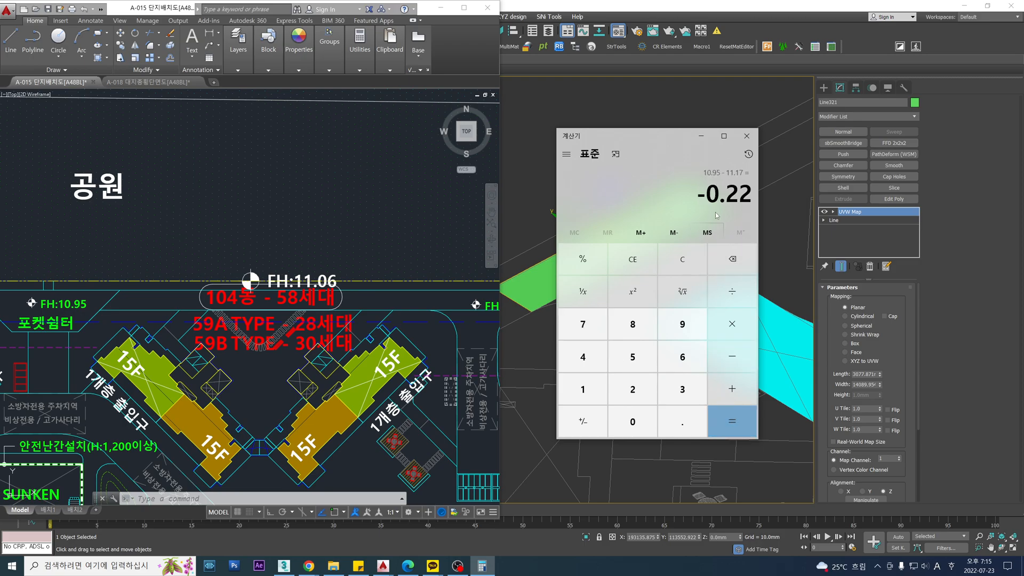
left_click(747, 135)
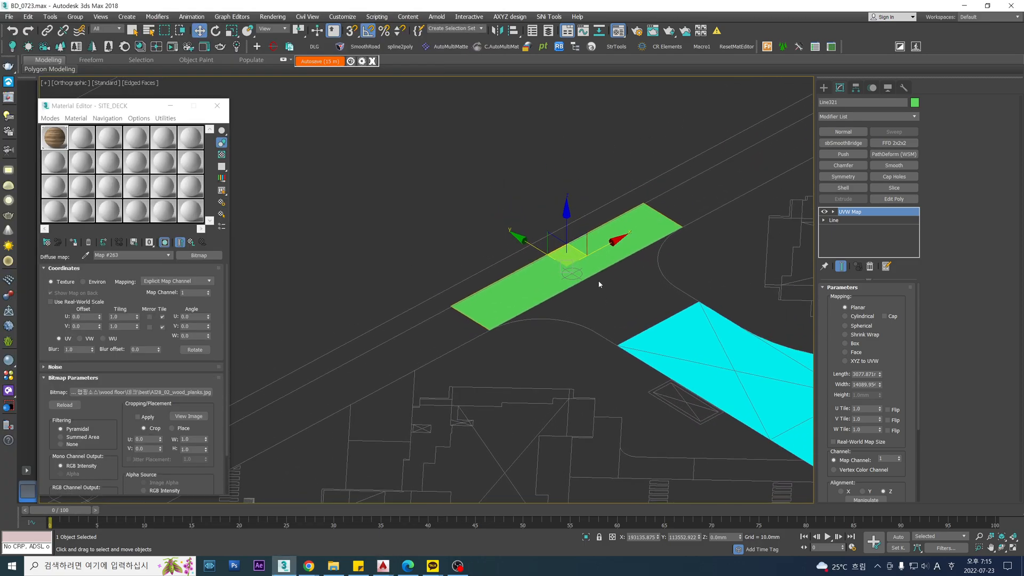
In 3ds Max, snap the green rectangle to the blue trapezoid's height and offset its Z by the calculated level difference.
left_click_drag(573, 221, 573, 202)
middle_click_drag(460, 259, 623, 104)
key("s")
key("space")
left_click_drag(665, 113, 362, 322)
key("s")
key("space")
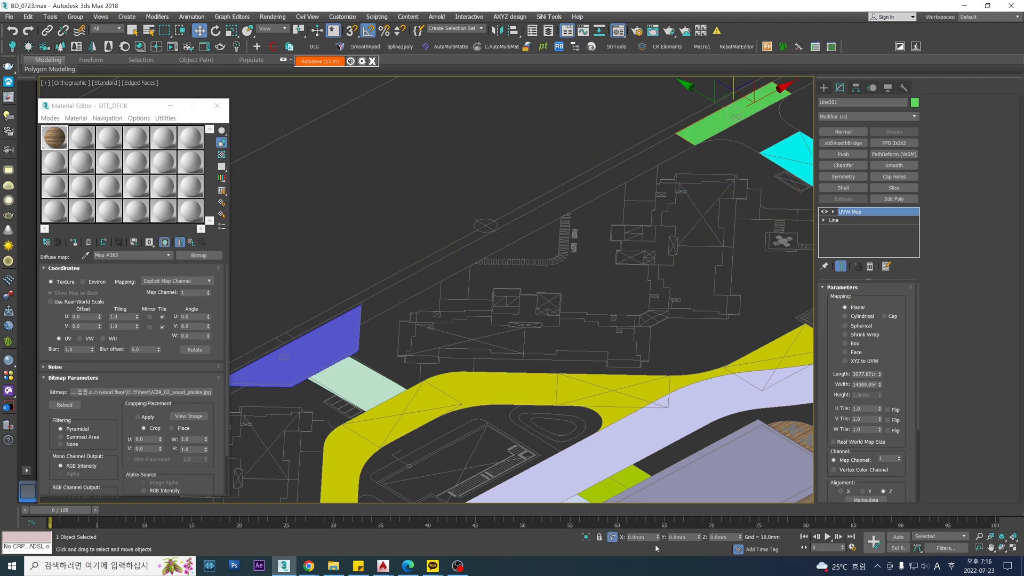
key("Return")
Examine the gap between the green rectangle and the cyan road in the orthographic and Top views.
middle_click_drag(596, 231, 504, 280, "alt")
scroll(681, 213, "up", 4)
left_click(646, 253)
left_click(638, 208)
left_click(668, 274)
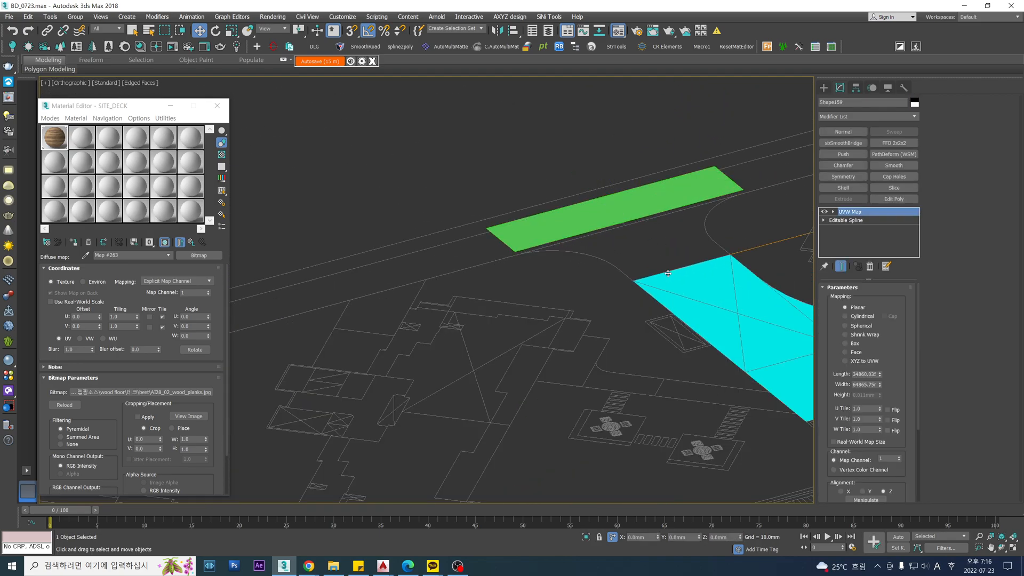
key("t")
middle_click_drag(575, 261, 713, 297)
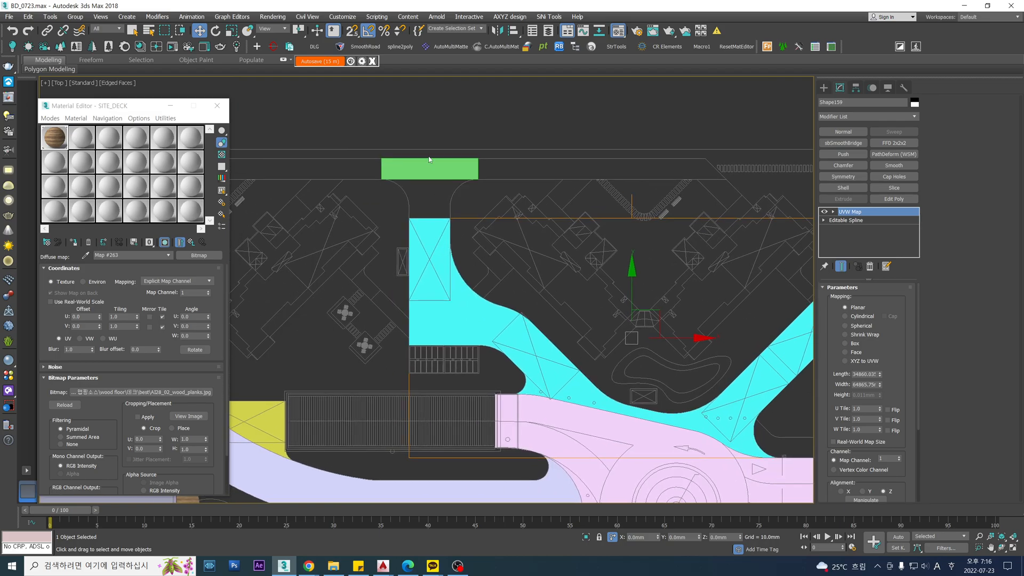
left_click(427, 231)
left_click(429, 163)
scroll(429, 163, "up", 4)
middle_click_drag(431, 165, 467, 203)
Trace the two curved corners between the green rectangle and the cyan road with snapped quarter arcs about 4000 mm in radius.
left_click(825, 88)
left_click(848, 173)
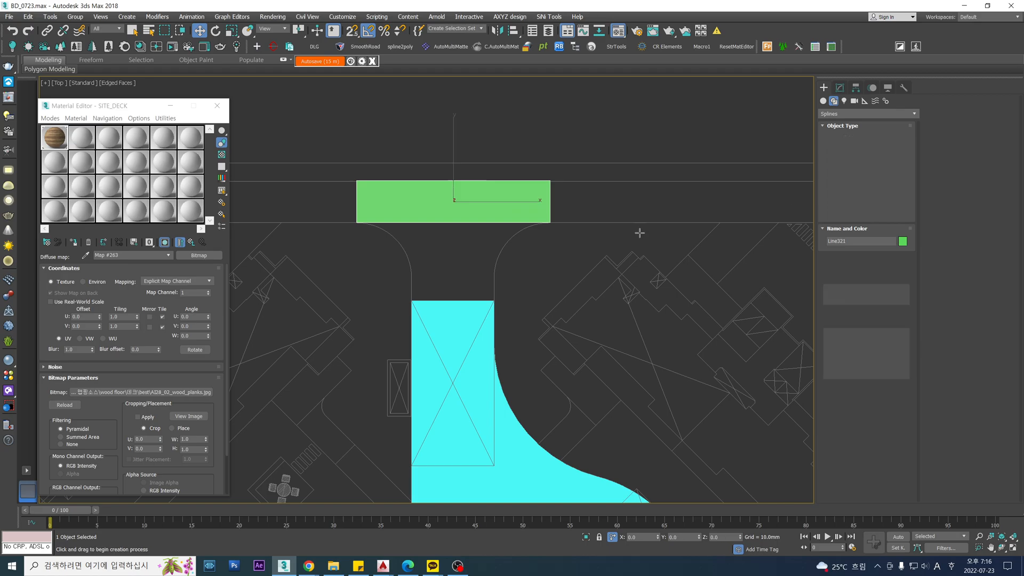
scroll(417, 220, "up", 4)
key("F3")
middle_click_drag(357, 222, 356, 208)
key("s")
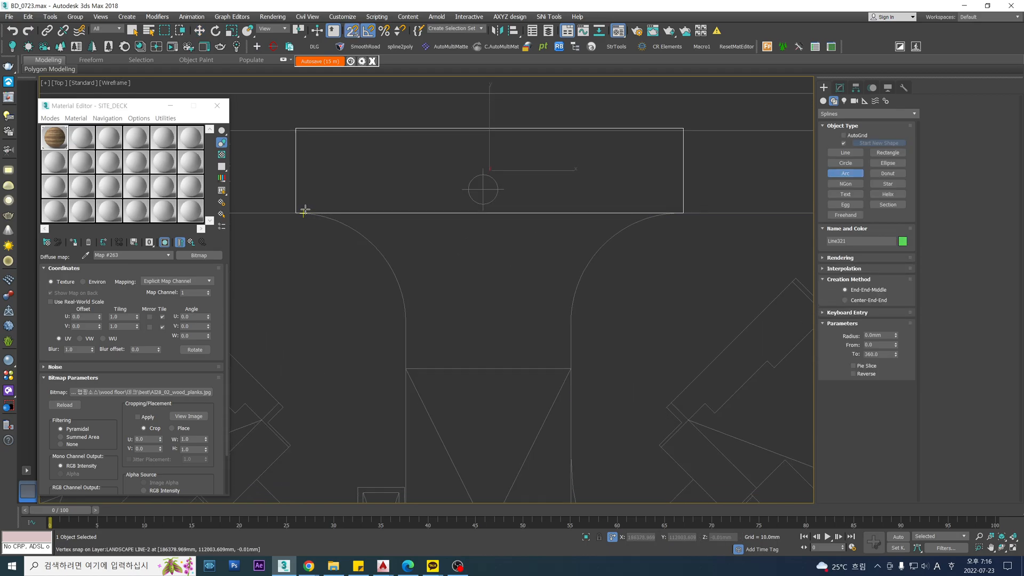
left_click_drag(289, 209, 406, 322)
key("F3")
left_click(393, 268)
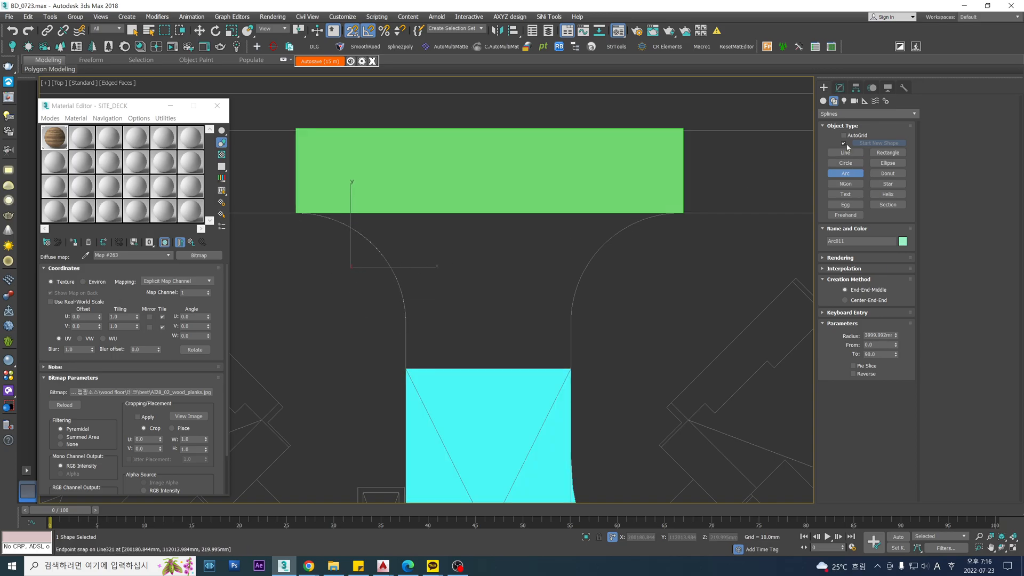
left_click_drag(571, 323, 684, 213)
Draw a snapped line from the lower end of one arc along the cyan road's upper edge to the other arc.
left_click(845, 153)
left_click(571, 323)
left_click(576, 369)
left_click(407, 368)
left_click(407, 325)
right_click(657, 287)
key("s")
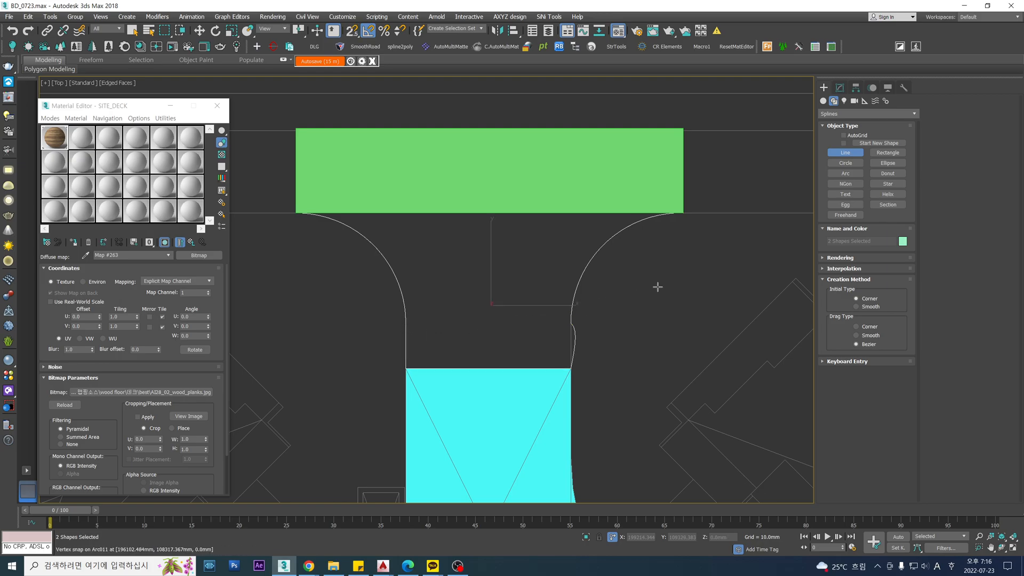
Join the arcs and line into one spline and weld all its vertices.
key("1")
key("ctrl+a")
left_click(948, 286)
left_click(948, 296)
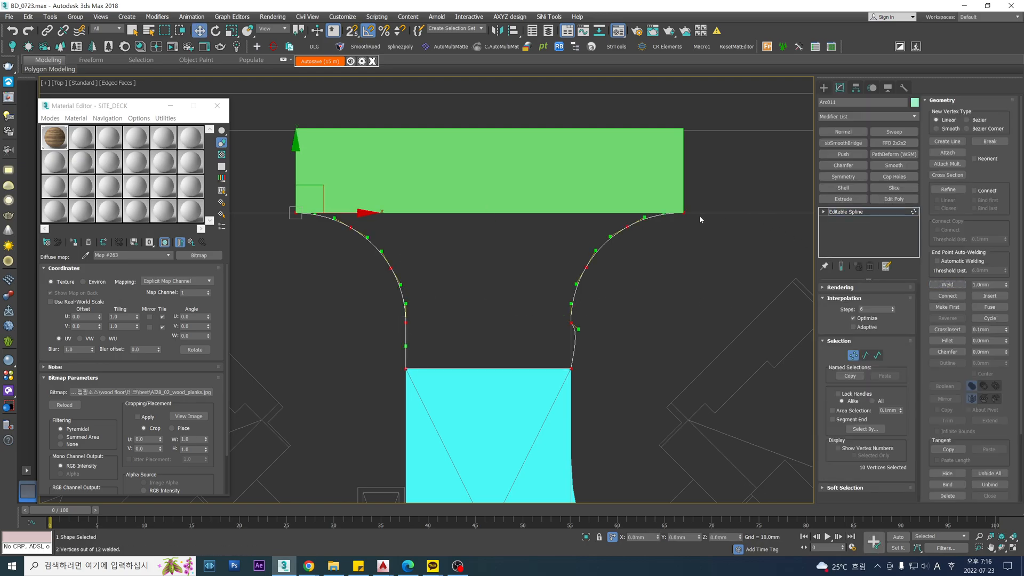
key("w")
Adjust the Bezier handle at the right arc's lower end so the segment down to the cyan road runs straight.
scroll(613, 320, "up", 2)
key("1")
key("1")
left_click_drag(591, 299, 520, 348)
scroll(548, 344, "up", 3)
key("s")
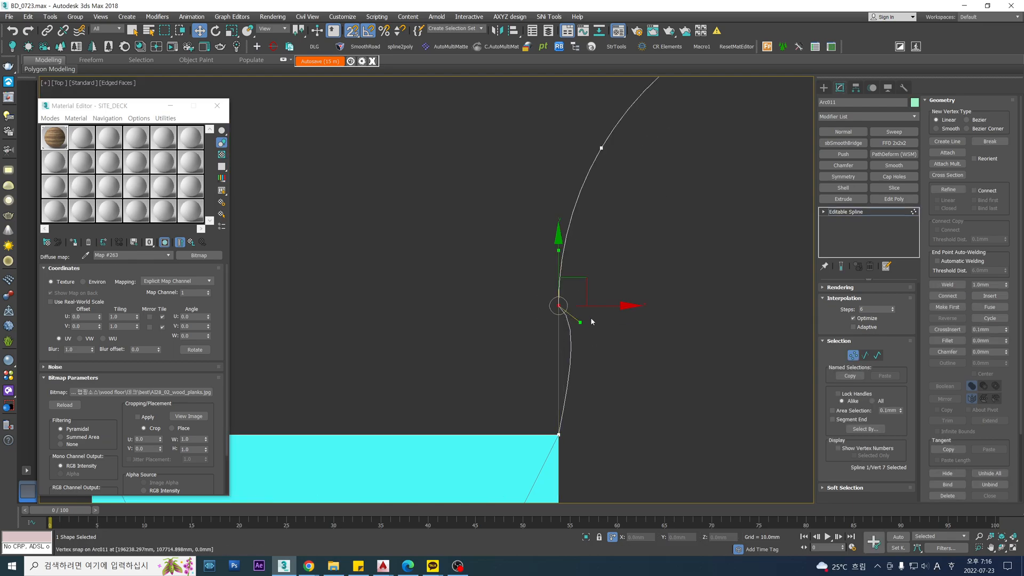
left_click_drag(581, 323, 558, 334)
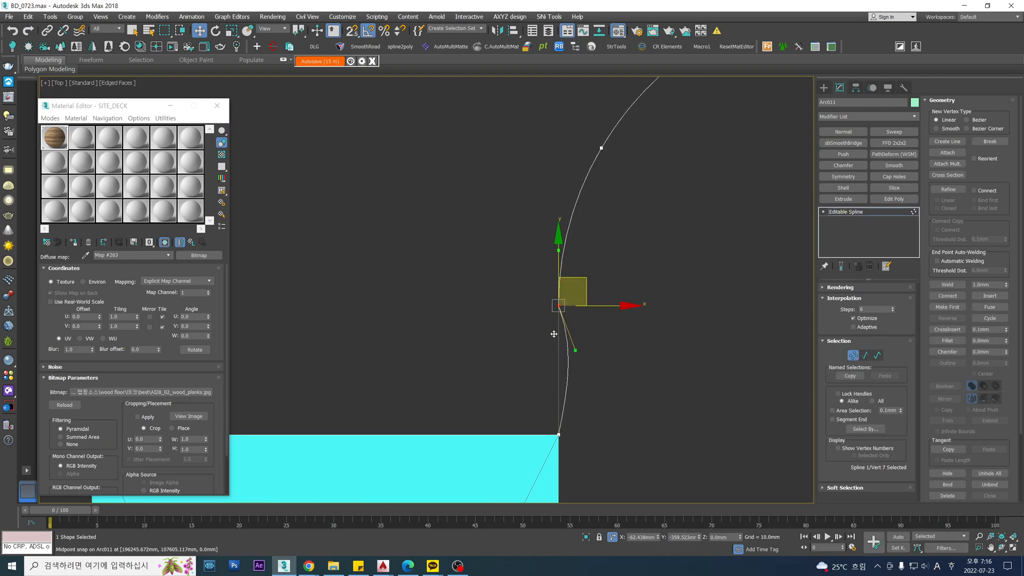
left_click_drag(572, 326, 556, 331)
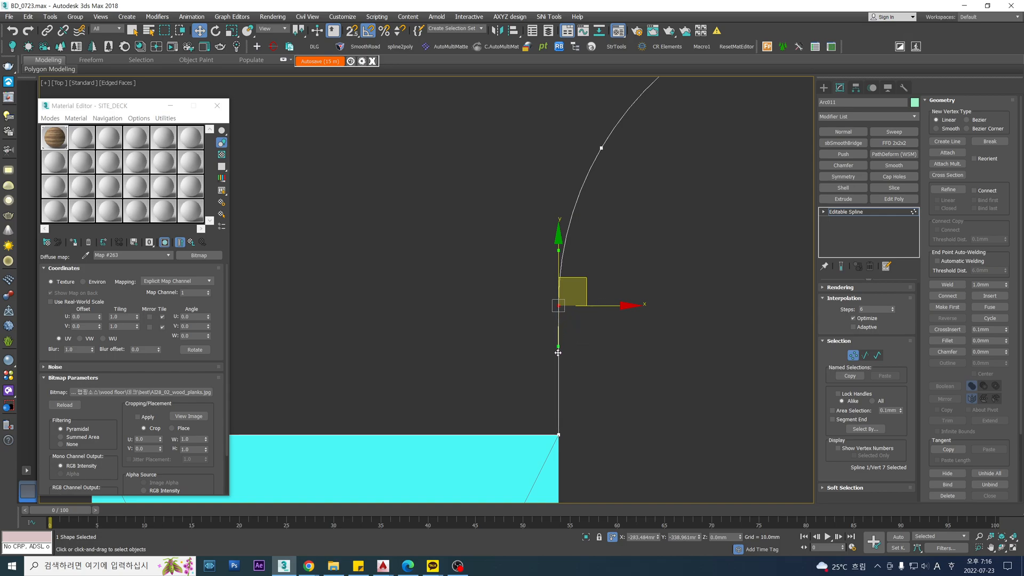
Close the outline by connecting its two open end vertices along the green rectangle's lower edge.
scroll(587, 320, "down", 3)
key("s")
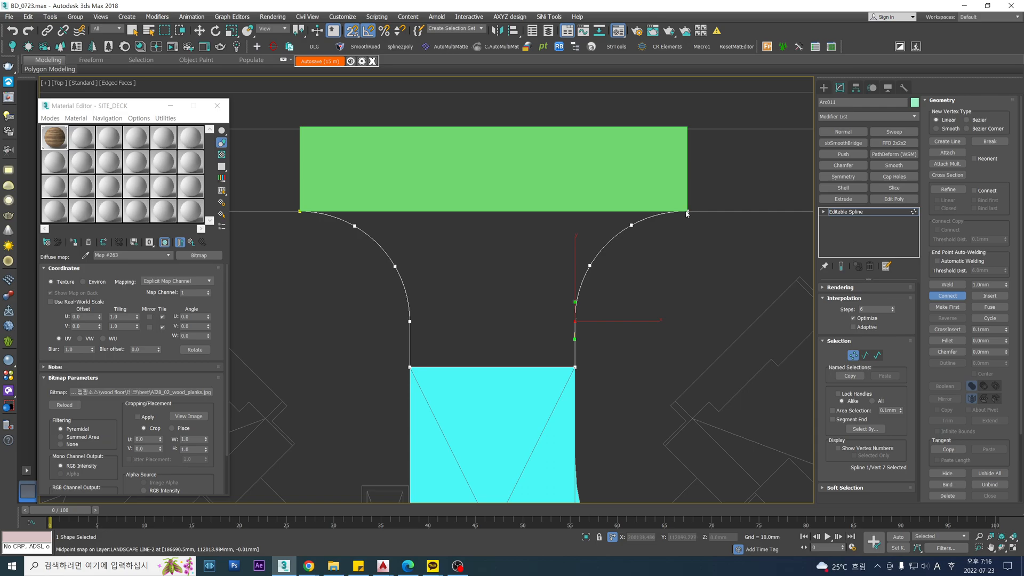
key("w")
left_click(629, 261)
left_click(859, 215)
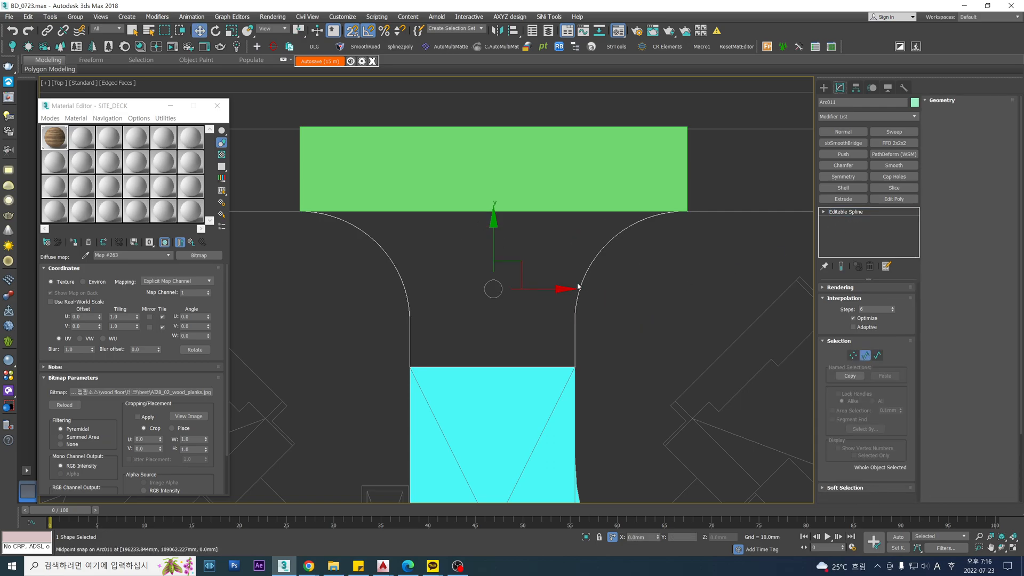
Undo the accidental move of the outline and apply a UVW Map modifier to the closed shape.
left_click_drag(520, 263, 654, 372)
key("ctrl+z")
key("s")
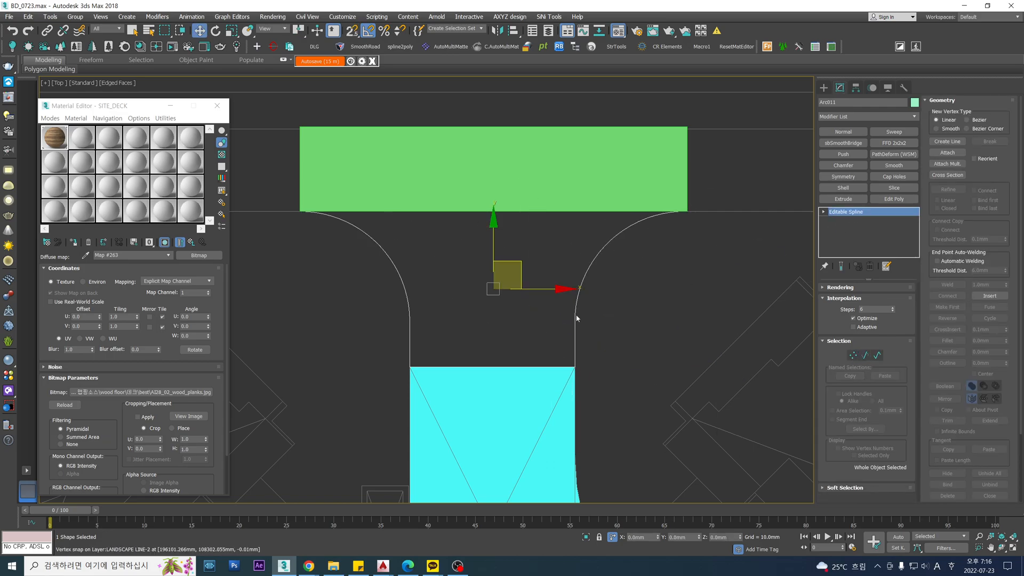
middle_click_drag(525, 288, 546, 308)
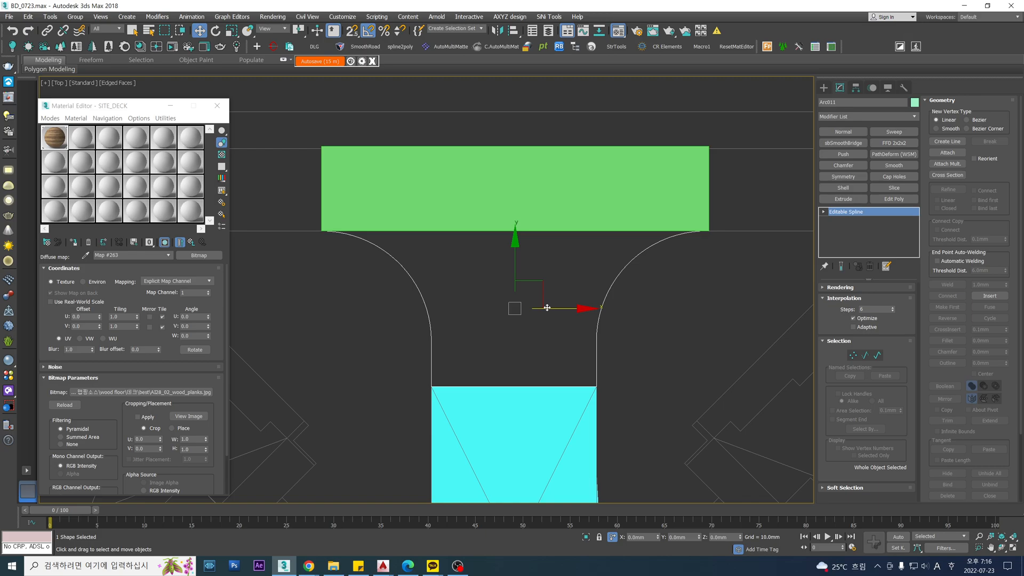
key("alt+u")
scroll(549, 308, "down", 4)
middle_click_drag(562, 315, 589, 318, "alt")
scroll(560, 306, "up", 5)
scroll(556, 309, "down", 1)
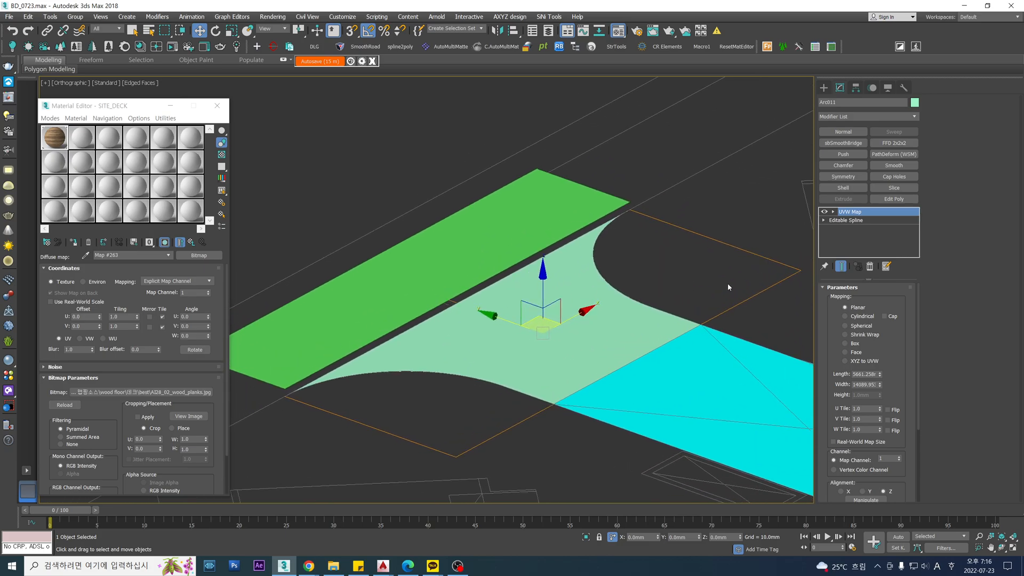
Try raising the connecting surface's outer edge to the green rectangle by snapping the control points of an FFD 2x2x2 modifier.
key("t")
scroll(511, 308, "down", 2)
middle_click_drag(513, 311, 566, 275, "alt")
left_click(894, 143)
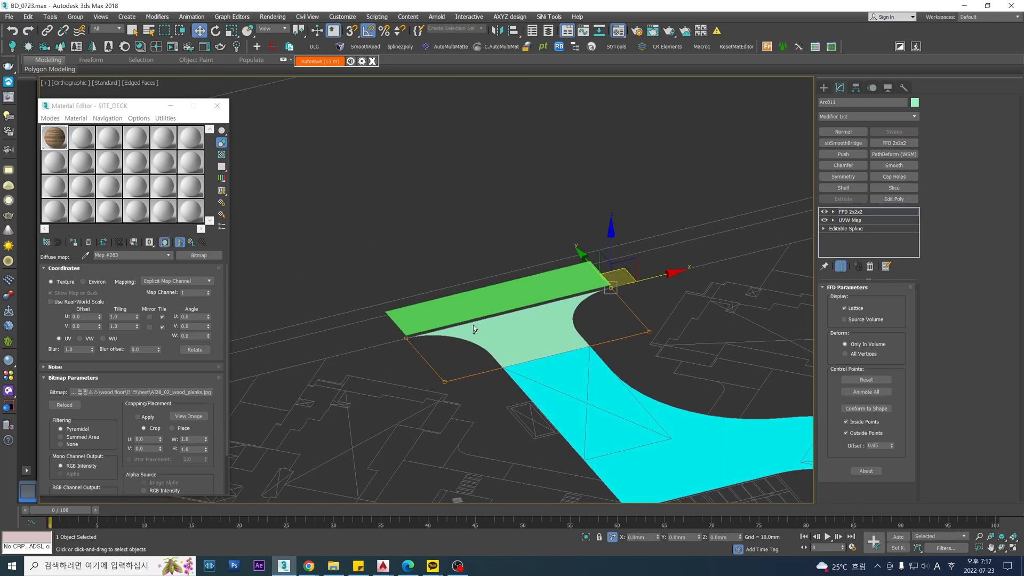
scroll(411, 335, "up", 5)
key("s")
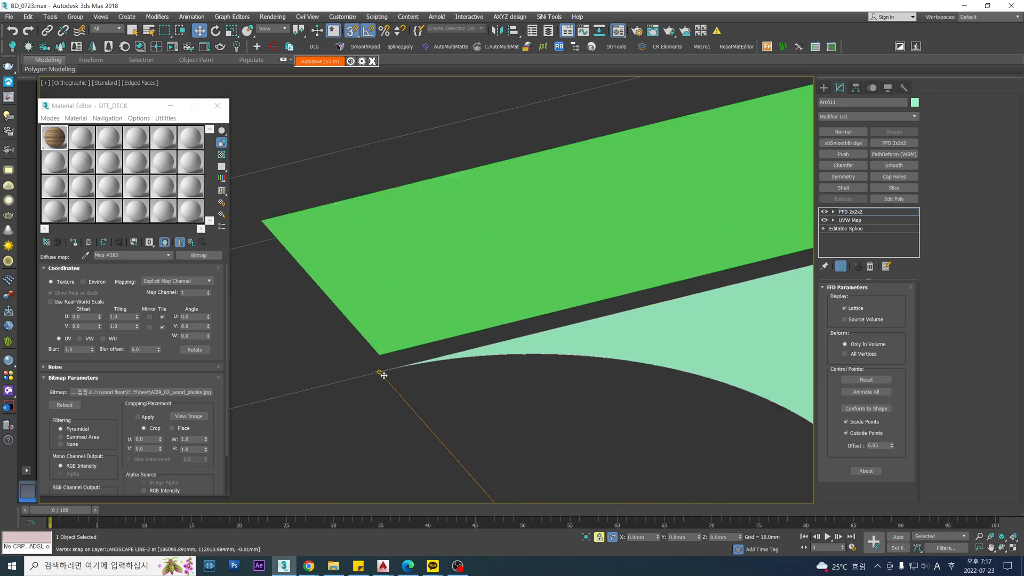
scroll(383, 375, "down", 5)
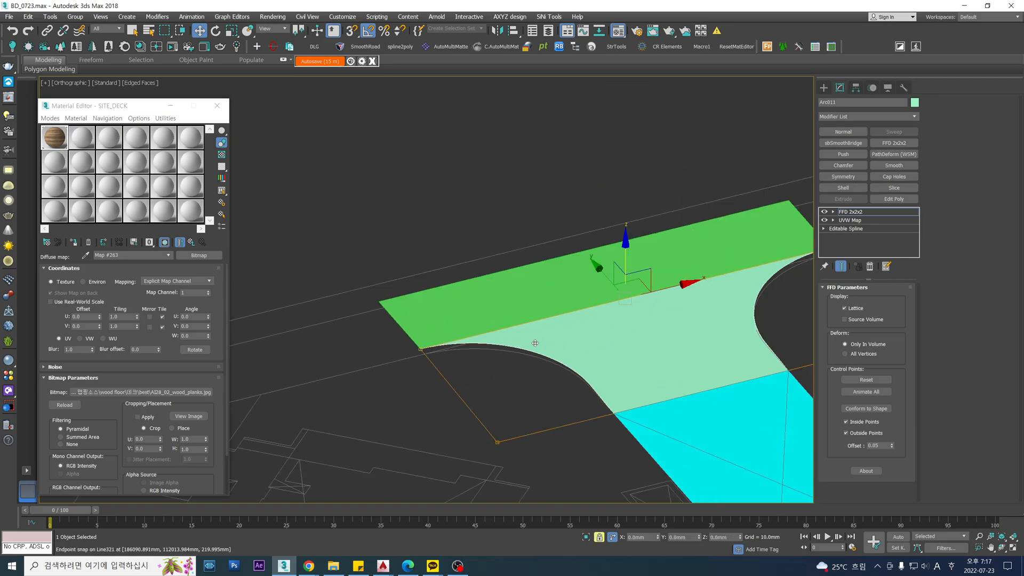
Delete the FFD 2x2x2 modifier from the connecting surface.
key("t")
scroll(624, 318, "down", 5)
scroll(592, 358, "up", 1)
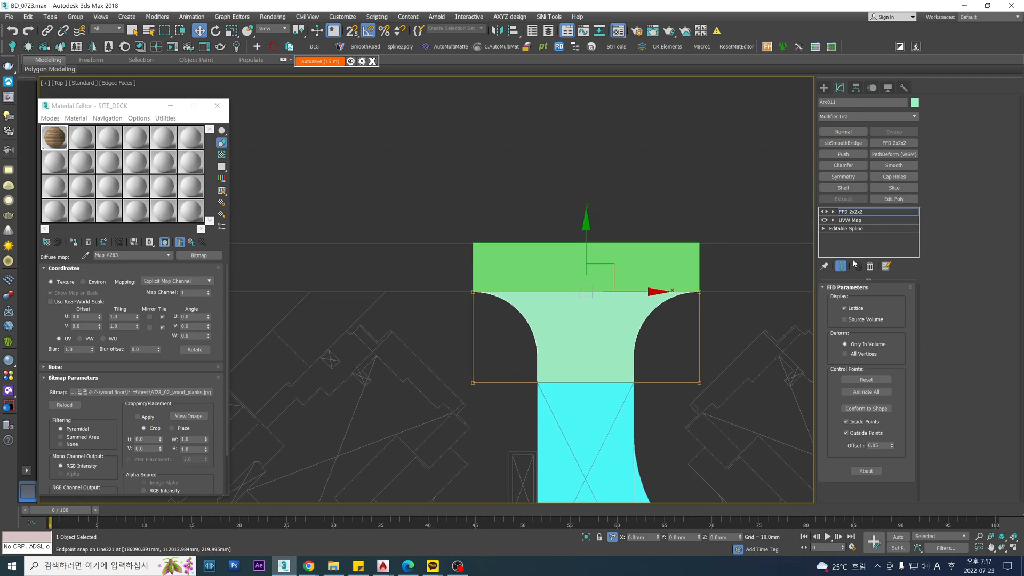
left_click(870, 267)
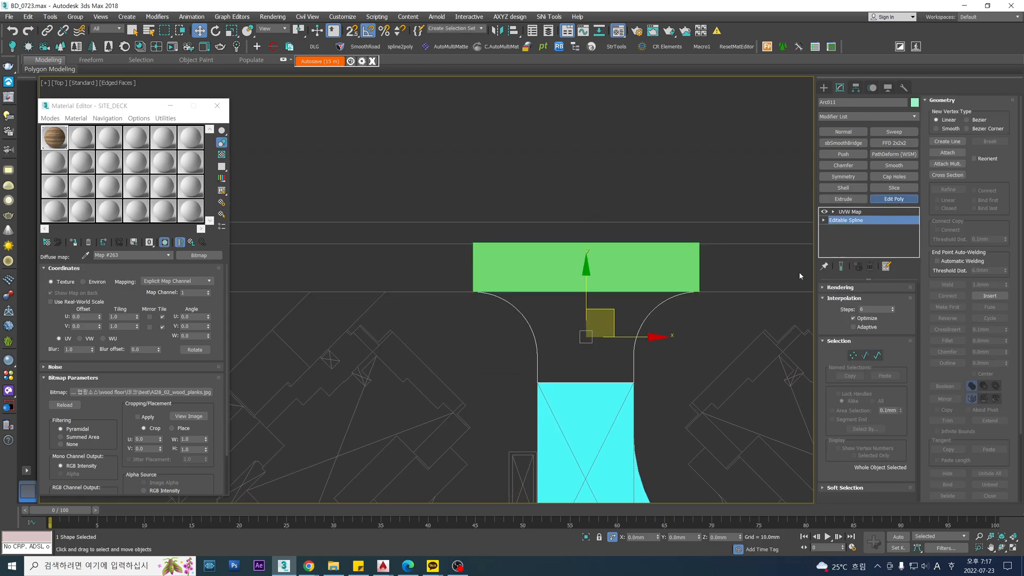
Add an Edit Poly modifier below the UVW Map and connect the first opposite vertex pairs where the curves leave the straight neck.
key("F3")
scroll(624, 320, "up", 4)
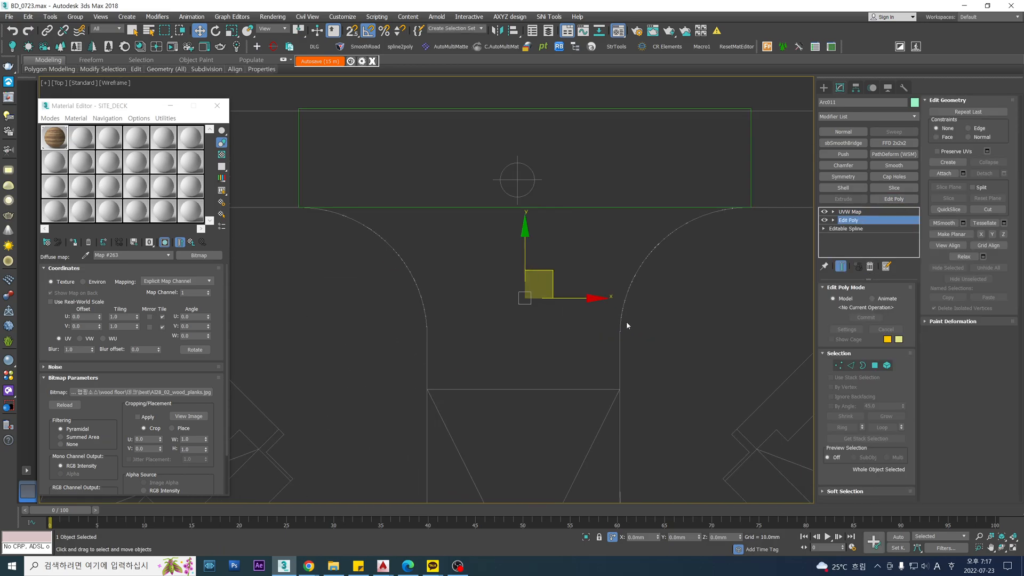
key("1")
left_click_drag(642, 327, 411, 354)
left_click(619, 328)
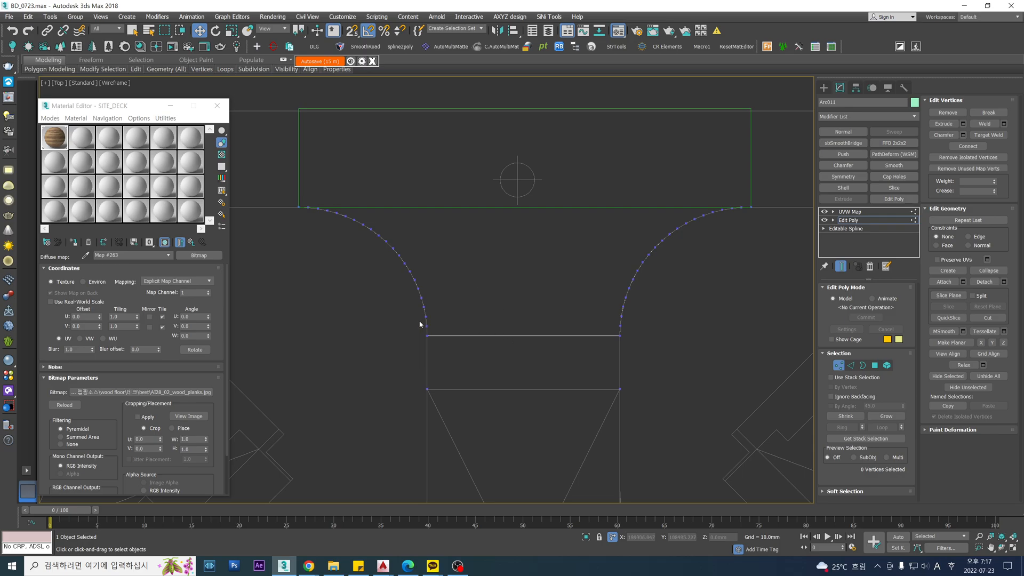
left_click_drag(640, 333, 639, 332)
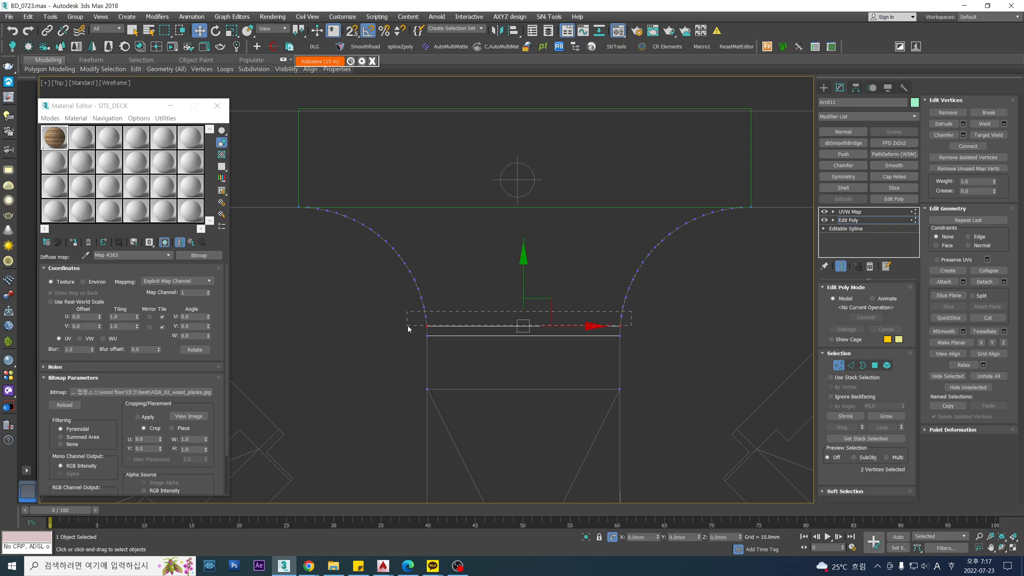
Connect successive opposite vertex pairs with horizontal edges across the lower part of the two curves.
scroll(656, 309, "up", 3)
left_click_drag(707, 297, 395, 309)
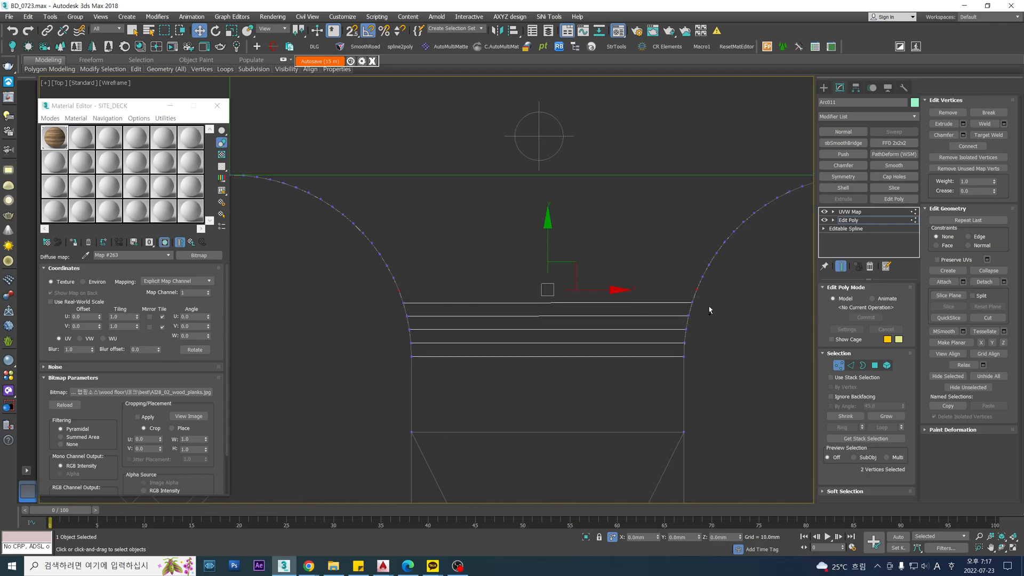
left_click_drag(713, 273, 655, 286)
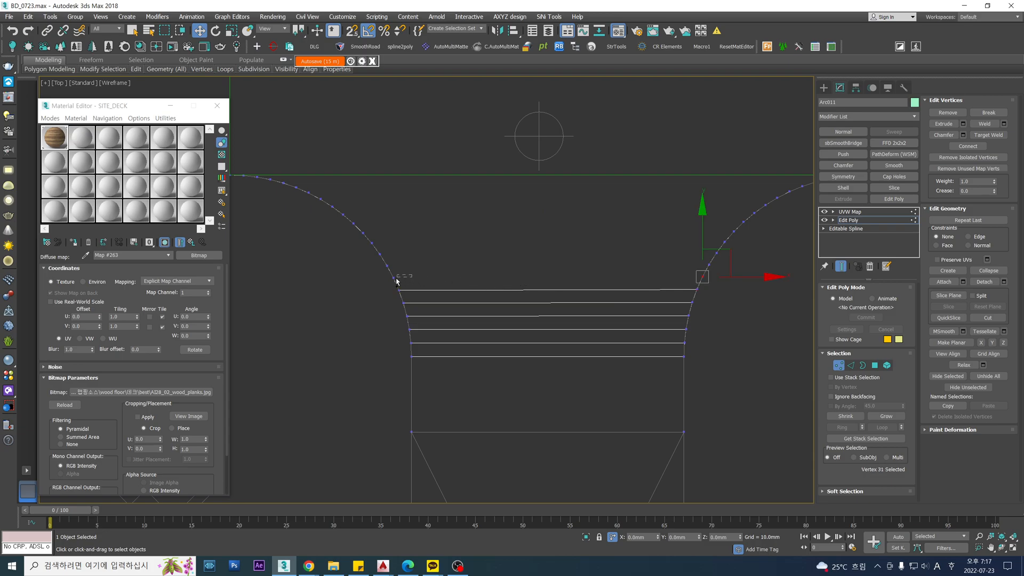
left_click_drag(703, 265, 704, 267, "ctrl")
scroll(726, 256, "up", 4)
left_click(713, 252)
scroll(679, 264, "down", 2)
middle_click_drag(635, 255, 714, 272)
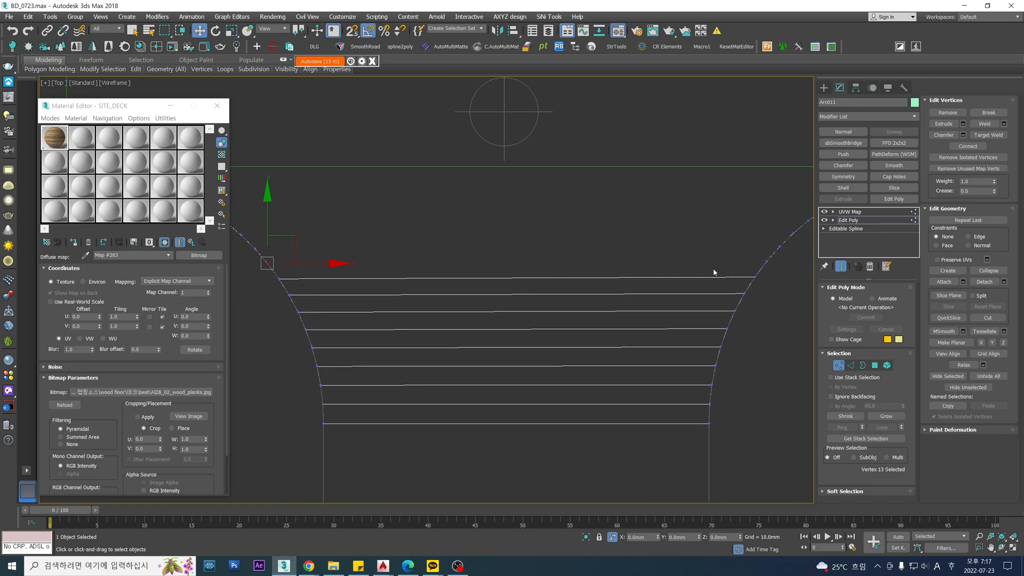
Connect the next opposite vertex pairs across the middle of the two curves.
left_click(764, 263, "ctrl")
scroll(766, 262, "up", 4)
left_click(779, 247)
middle_click_drag(780, 247, 682, 253)
left_click_drag(696, 279, 697, 280)
scroll(697, 281, "down", 4)
middle_click_drag(238, 269, 478, 265)
scroll(472, 265, "up", 2)
left_click_drag(422, 272, 422, 272, "ctrl")
key("ctrl+shift+e")
Continue connecting opposite vertex pairs just above the middle of the curves.
left_click_drag(438, 237, 407, 252)
scroll(463, 249, "down", 2)
middle_click_drag(728, 249, 404, 282)
scroll(677, 272, "up", 4)
left_click_drag(635, 278, 648, 305, "ctrl")
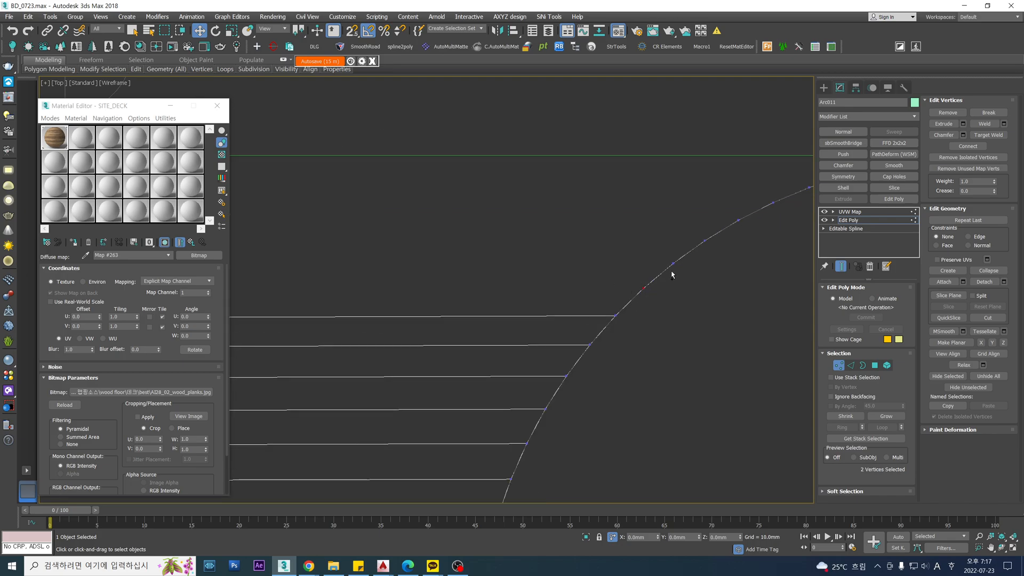
scroll(667, 273, "down", 3)
middle_click_drag(486, 282, 789, 289)
scroll(407, 277, "up", 3)
left_click_drag(399, 277, 389, 287, "ctrl")
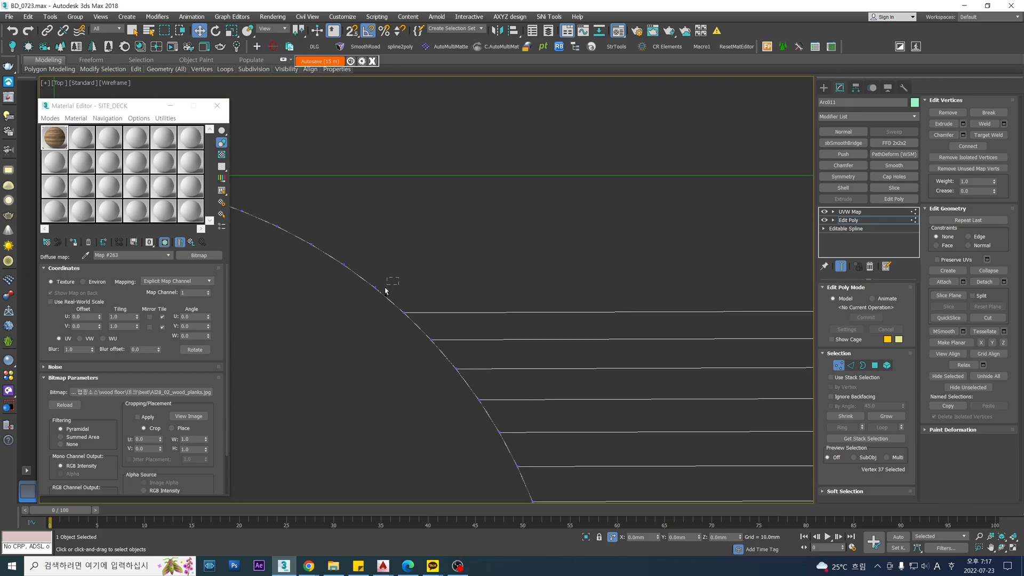
Isolate the connecting surface and connect the opposite vertex pairs on the upper part of its curves.
scroll(356, 281, "down", 2)
key("alt+q")
scroll(375, 281, "down", 1)
middle_click_drag(413, 290, 349, 284)
middle_click_drag(777, 284, 755, 277)
left_click_drag(763, 292, 776, 274, "ctrl")
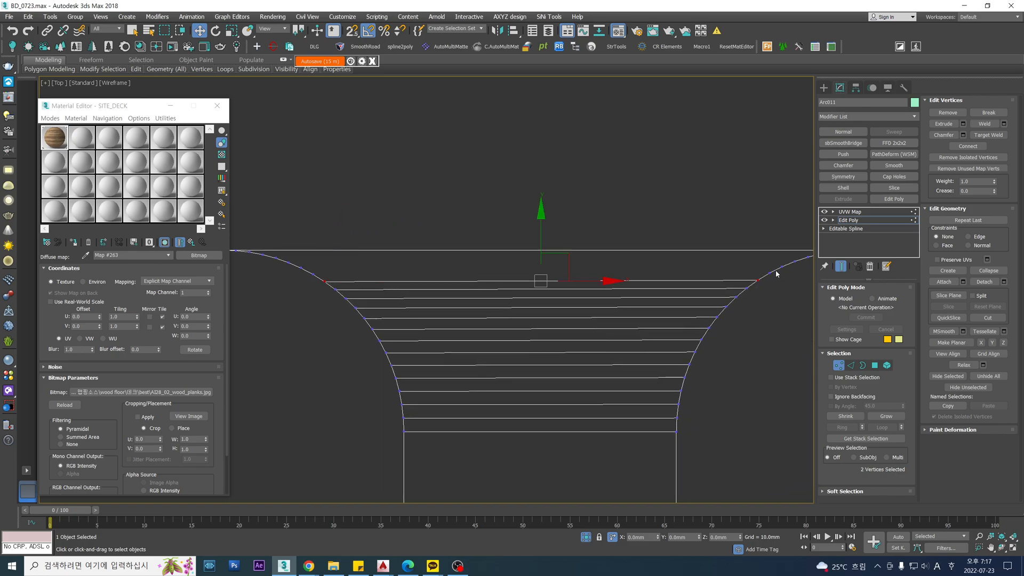
left_click(769, 273)
left_click_drag(308, 279, 308, 280, "ctrl")
key("ctrl+shift+e")
Connect the opposite vertex pairs close below the surface's straight upper edge.
left_click(301, 268)
middle_click_drag(653, 254, 635, 254)
key("ctrl+shift+e")
left_click(777, 261)
left_click(271, 263, "ctrl")
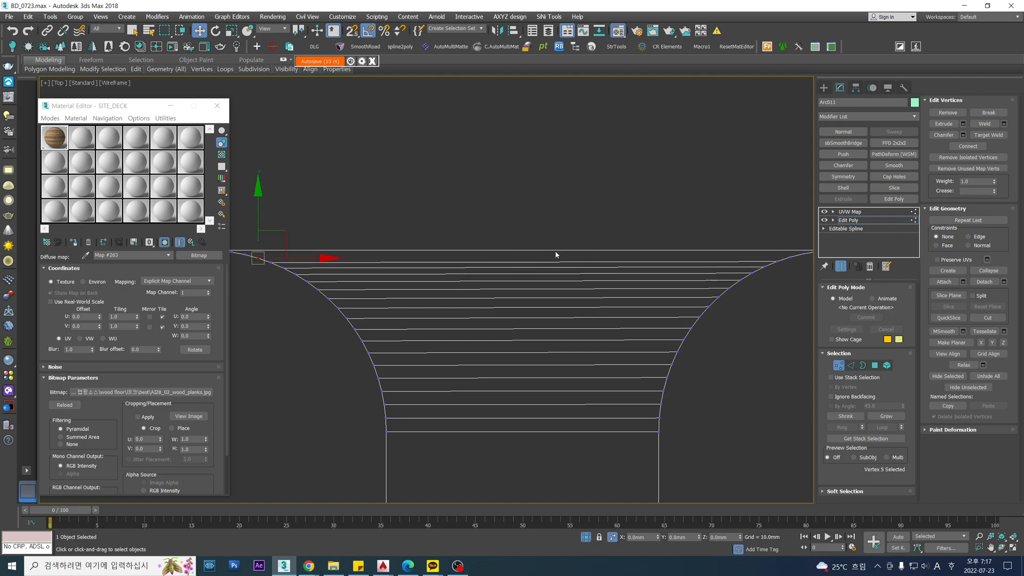
middle_click_drag(756, 263, 701, 265)
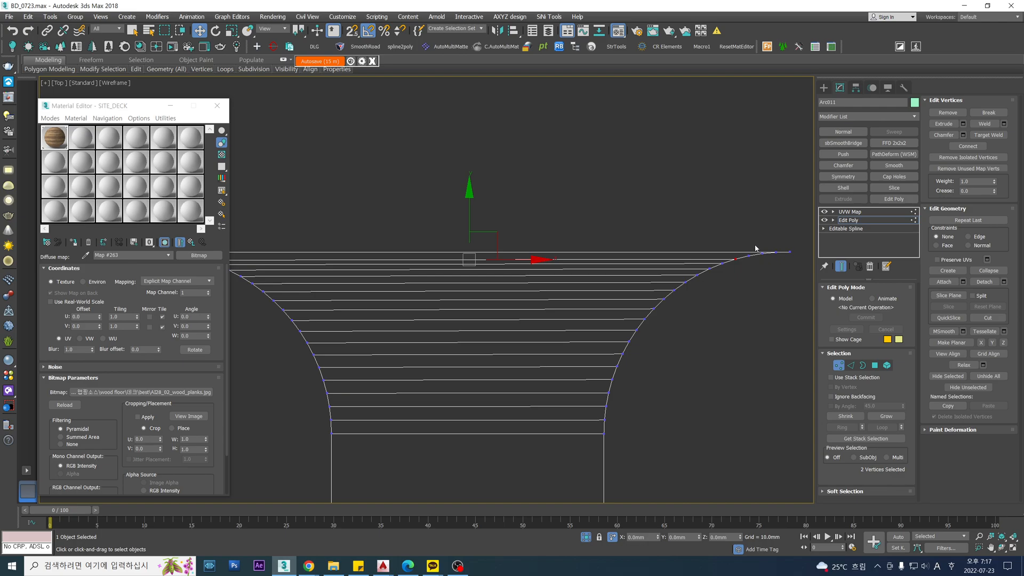
Connect the last opposite vertex pair near the two outer tips of the connecting surface, just below its straight upper edge.
left_click_drag(747, 271, 747, 272)
middle_click_drag(582, 280, 675, 286)
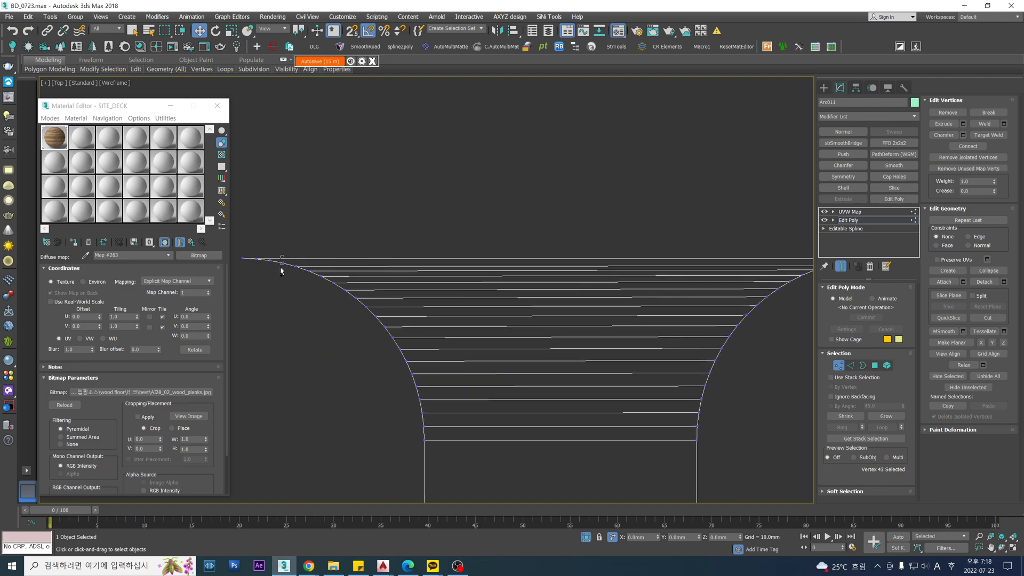
left_click(274, 258)
scroll(704, 274, "up", 5)
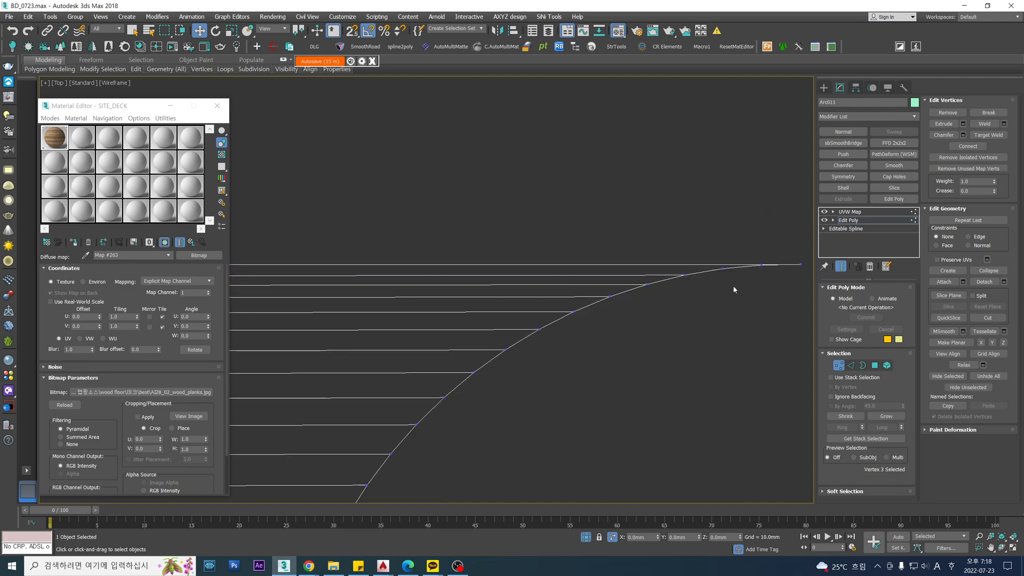
left_click_drag(712, 259, 757, 298)
scroll(764, 258, "up", 3)
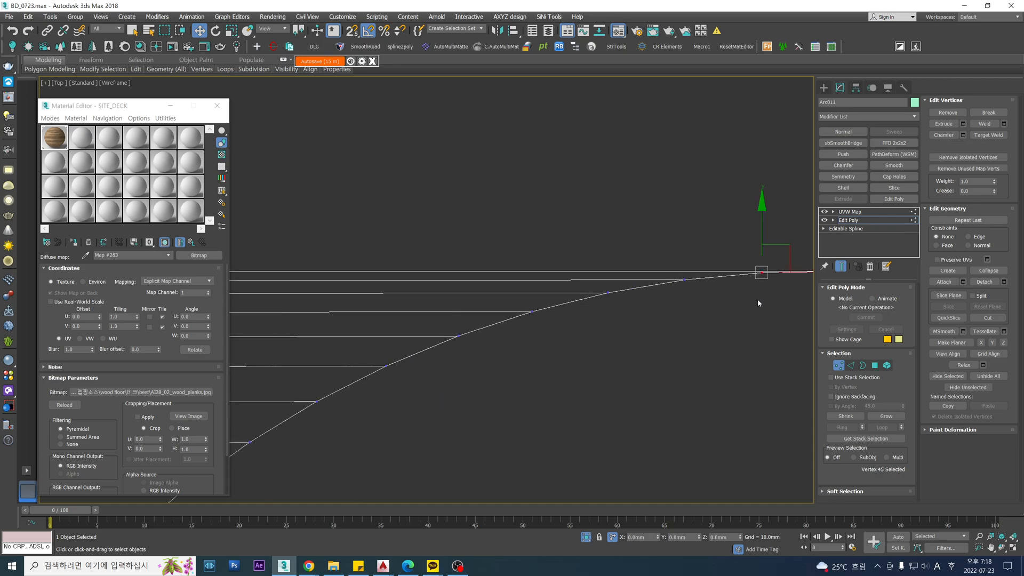
scroll(743, 291, "down", 9)
middle_click_drag(358, 301, 507, 295)
scroll(477, 286, "up", 8)
left_click_drag(328, 251, 300, 291)
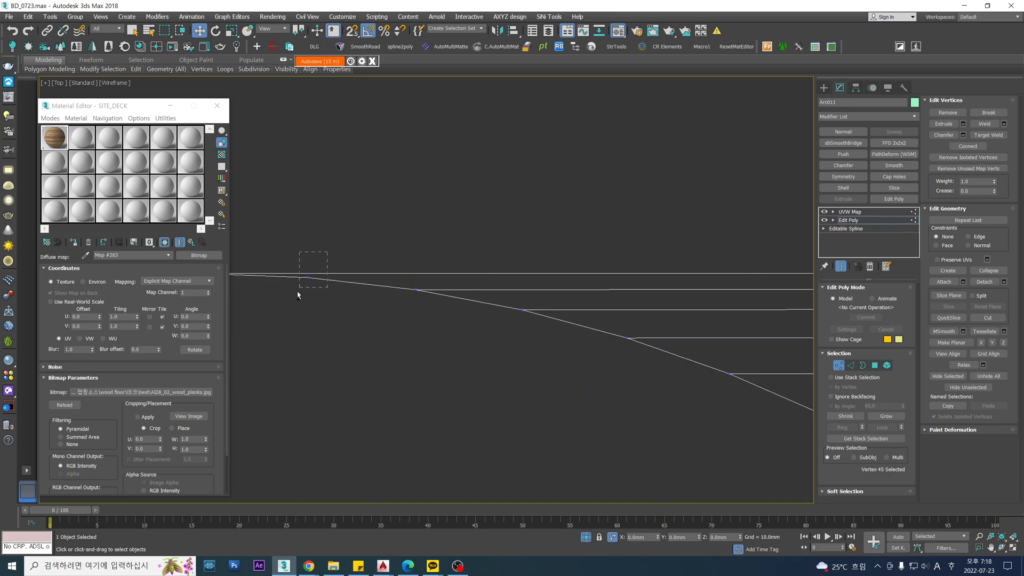
scroll(355, 298, "down", 5)
Add FFD 2x2x2 above the surface's Edit Poly, exit isolation and snap its control points to the green rectangle's corner height.
left_click(867, 219)
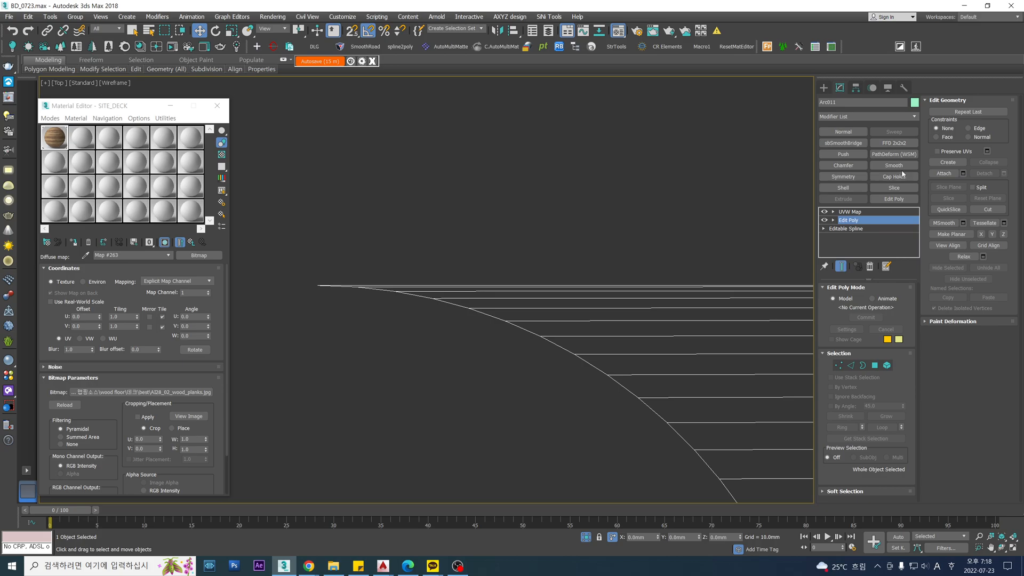
left_click(894, 143)
key("F3")
scroll(672, 268, "down", 5)
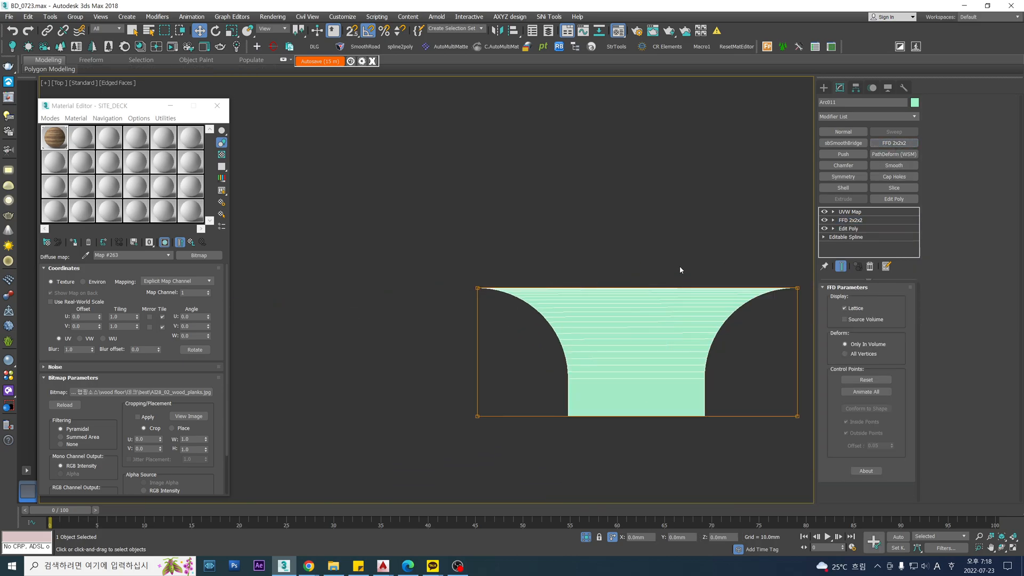
left_click(584, 538)
middle_click_drag(566, 323, 599, 288, "alt")
left_click_drag(658, 179, 447, 430)
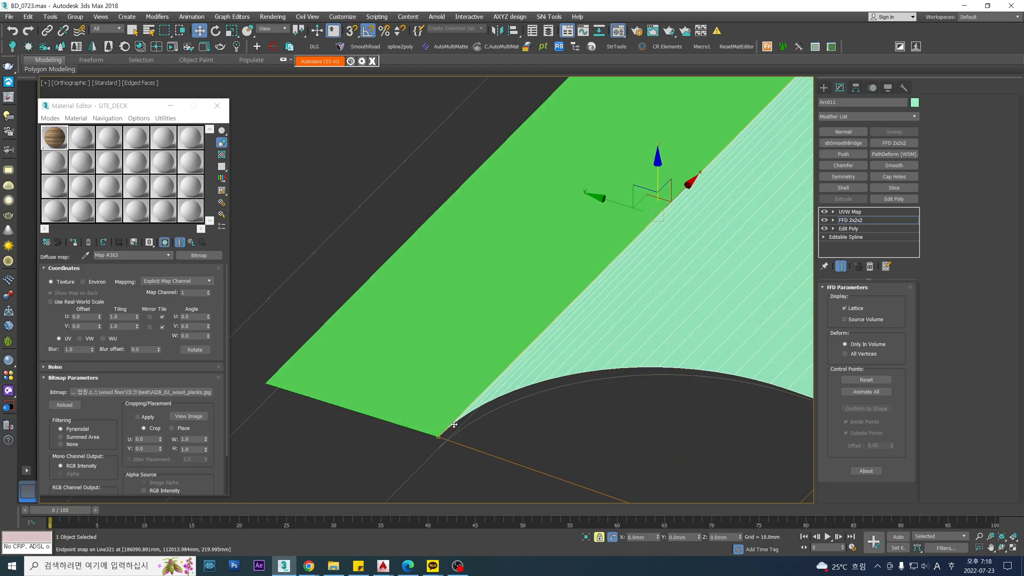
scroll(525, 380, "down", 5)
middle_click_drag(581, 377, 416, 338)
middle_click_drag(416, 338, 528, 324, "alt")
key("ctrl+e")
Draw a closed four-corner line for the road strip between the green rectangle and the violet entrance surface, snapping to their corners.
key("t")
scroll(434, 343, "up", 4)
scroll(442, 346, "down", 5)
scroll(533, 323, "up", 1)
left_click(597, 287)
middle_click_drag(577, 289, 692, 292)
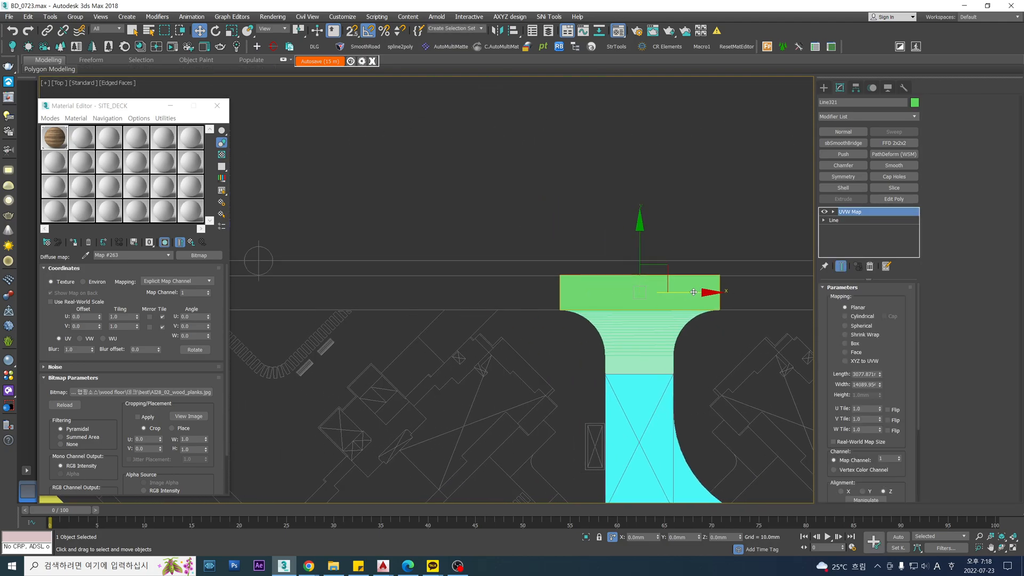
left_click(825, 87)
left_click(846, 153)
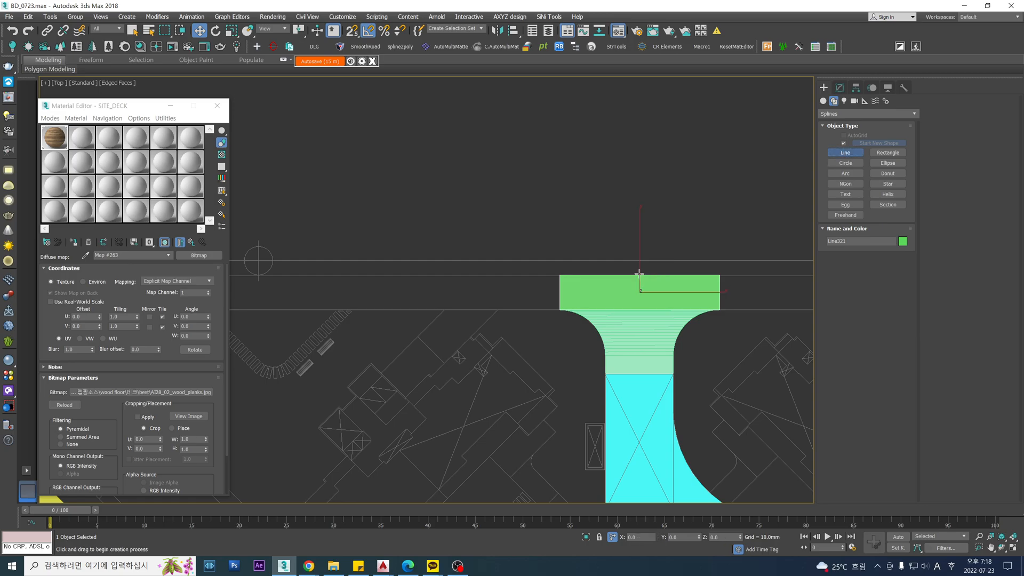
key("s")
left_click(565, 271)
middle_click_drag(325, 287, 724, 251)
left_click(441, 240)
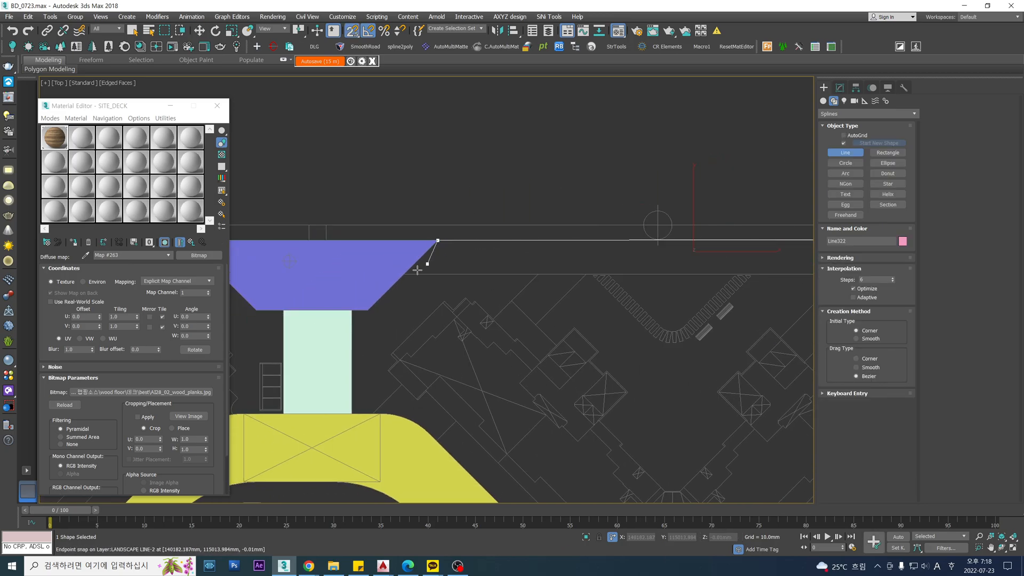
middle_click_drag(633, 278, 395, 297)
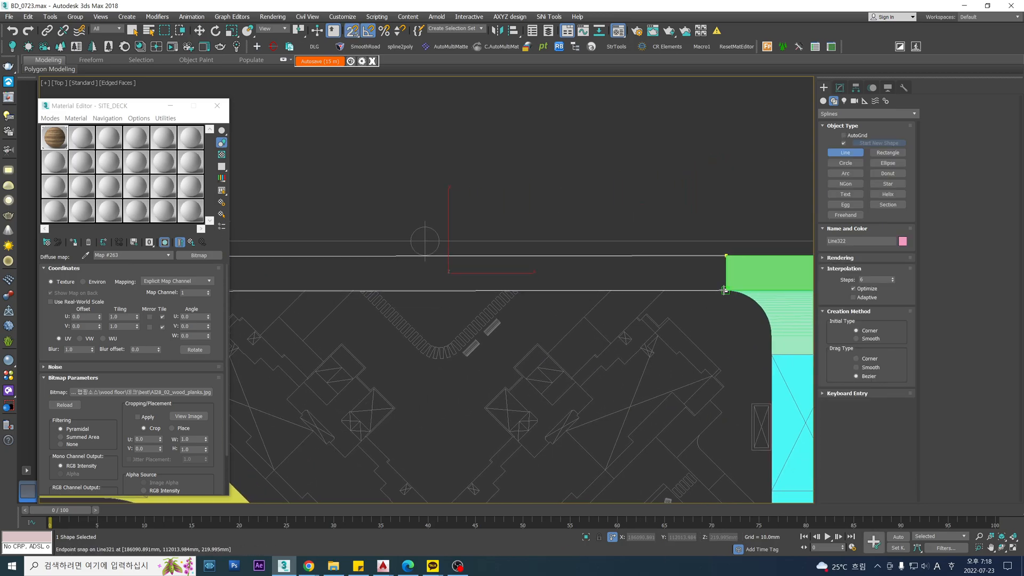
left_click(726, 256)
left_click(497, 317)
Snap the new strip's two end vertices beside the green rectangle to that rectangle's height.
middle_click_drag(497, 317, 590, 267, "alt")
scroll(590, 267, "up", 4)
key("w")
key("s")
scroll(645, 279, "up", 3)
key("1")
scroll(730, 294, "up", 2)
left_click_drag(638, 208, 697, 271)
key("space")
key("s")
key("s")
scroll(699, 277, "down", 4)
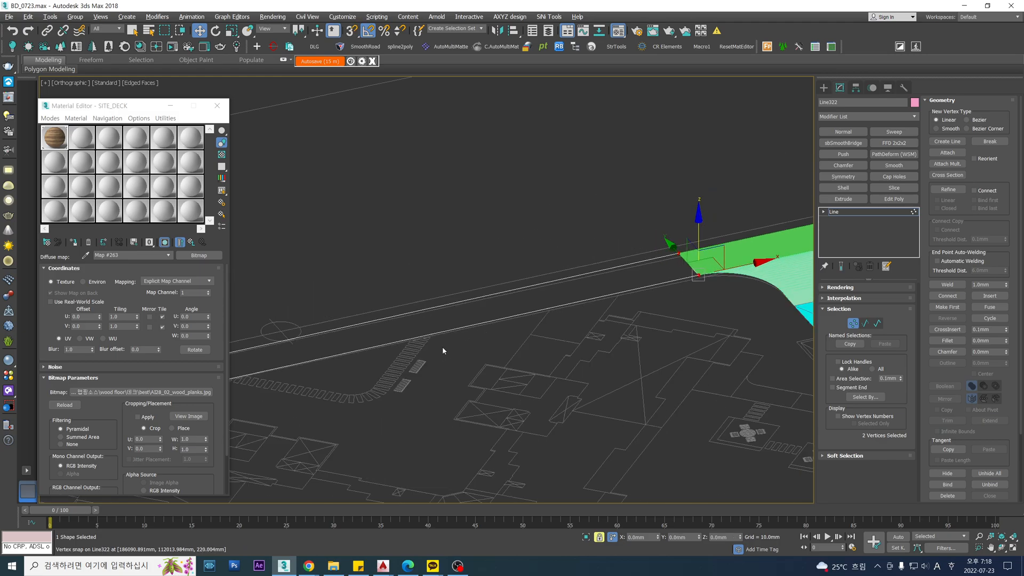
Snap the strip's two opposite end vertices to the height of the violet entrance surface.
scroll(490, 342, "down", 5)
scroll(368, 290, "up", 8)
key("space")
left_click_drag(389, 235, 251, 369)
scroll(340, 310, "up", 2)
middle_click_drag(341, 308, 402, 280)
key("space")
key("s")
left_click_drag(394, 231, 393, 243)
key("s")
scroll(477, 251, "down", 5)
left_click(842, 217)
Apply UVW Map to the strip outline to make it a filled surface.
middle_click_drag(716, 285, 516, 363)
scroll(517, 363, "down", 4)
key("shift+u")
middle_click_drag(623, 298, 524, 299)
middle_click_drag(524, 298, 526, 320, "alt")
Examine the road surfaces across the site from above, ending at the striped ramp between the yellow and pink roads.
key("t")
scroll(564, 302, "down", 5)
left_click(680, 325)
middle_click_drag(656, 275, 516, 337)
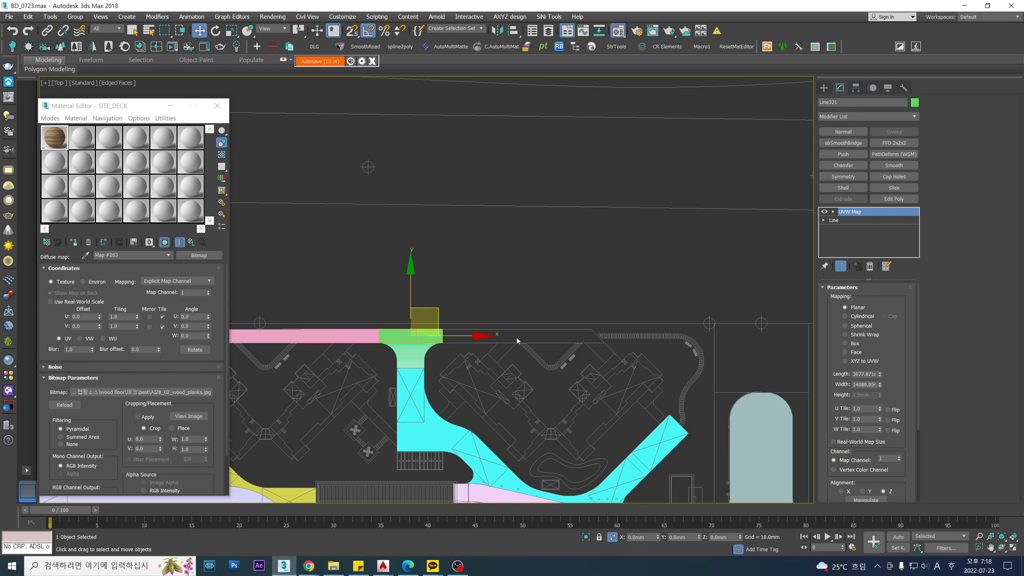
middle_click_drag(453, 284, 542, 333)
middle_click_drag(435, 369, 637, 346)
mouse_move(436, 370)
middle_mouse_down()
mouse_move(572, 329)
mouse_move(618, 329)
middle_mouse_up()
mouse_move(286, 304)
middle_mouse_down()
mouse_move(453, 286)
mouse_move(471, 309)
mouse_move(331, 256)
middle_mouse_up()
middle_click_drag(665, 325, 496, 273)
middle_click_drag(590, 325, 494, 309)
mouse_move(555, 320)
middle_mouse_down()
mouse_move(496, 304)
mouse_move(496, 278)
middle_mouse_up()
middle_click_drag(581, 280, 556, 268)
scroll(506, 238, "up", 4)
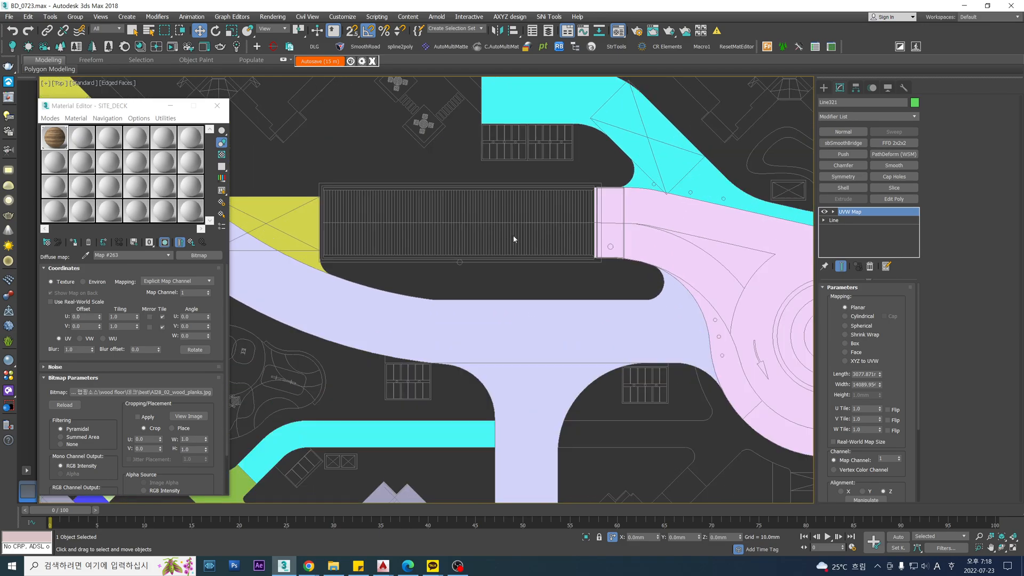
Start a line at the pink road's upper corner and run it along the striped ramp's upper edge to its far corner.
left_click(824, 88)
left_click(845, 174)
scroll(555, 226, "up", 3)
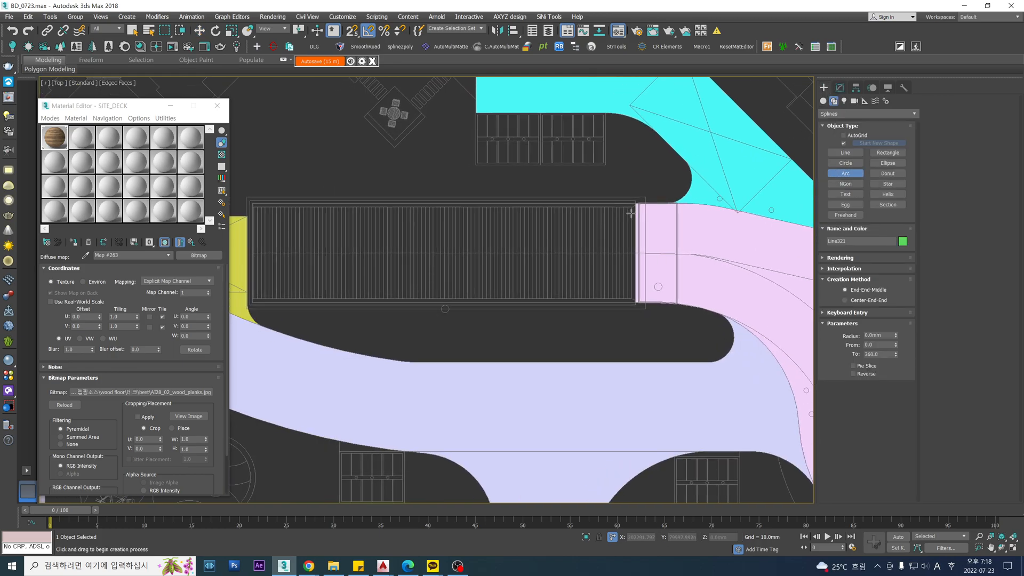
left_click(842, 152)
scroll(598, 208, "up", 3)
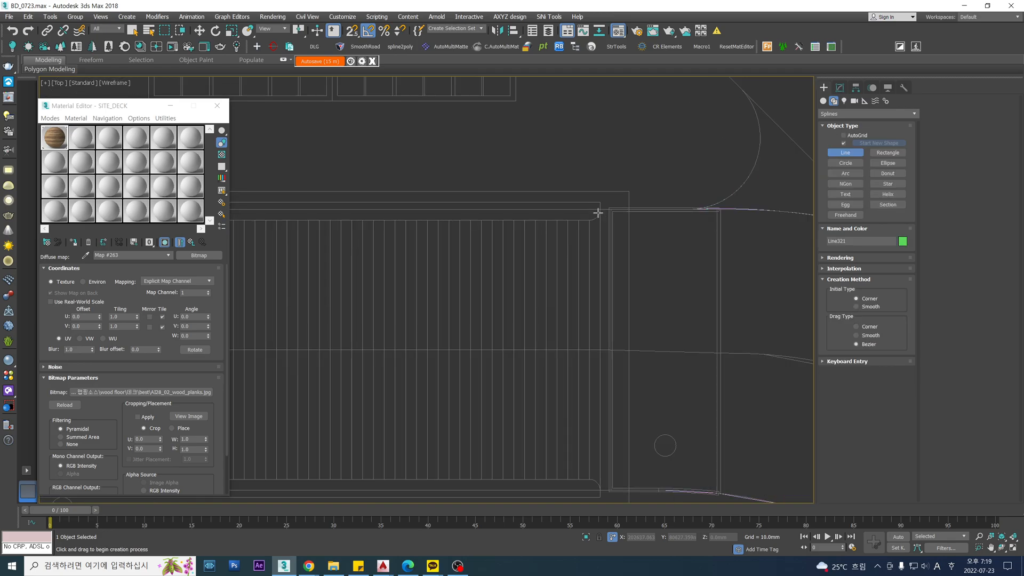
left_click(598, 208)
scroll(598, 208, "down", 3)
middle_click_drag(463, 235, 672, 196)
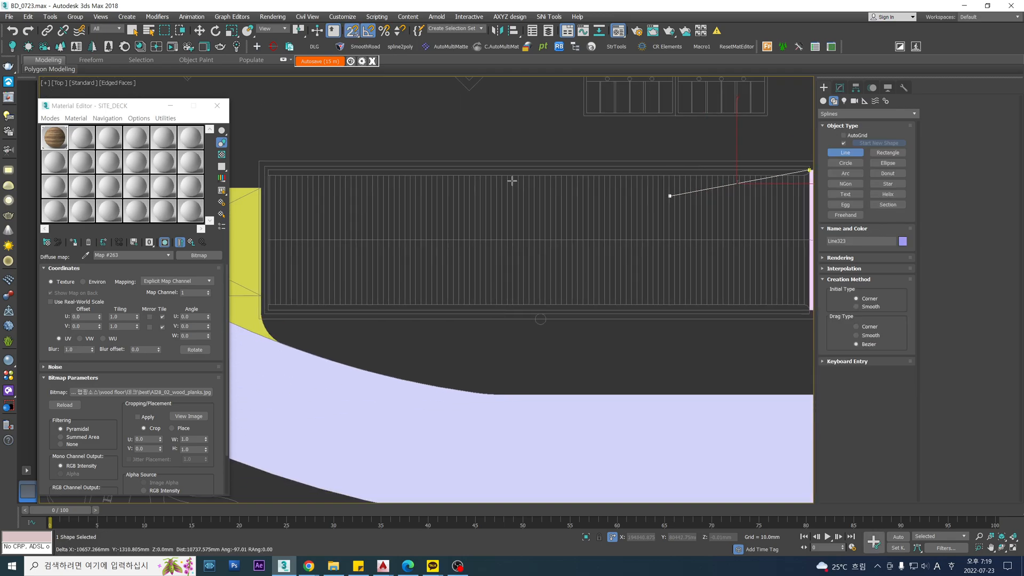
left_click(268, 171)
scroll(273, 310, "up", 2)
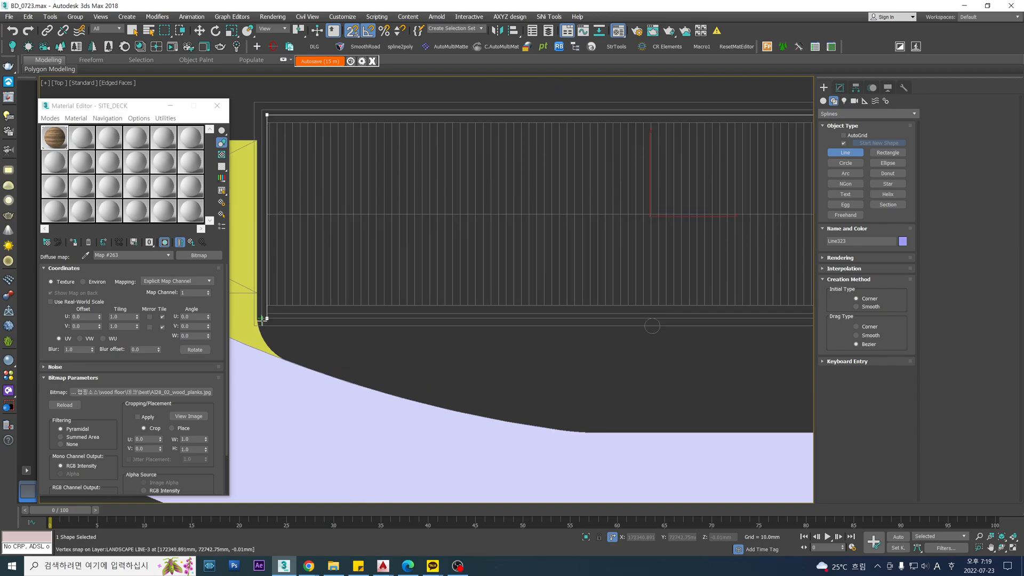
Complete the ramp outline through its lower corners, snapping to the pink road's edge, and close the spline.
scroll(263, 318, "up", 4)
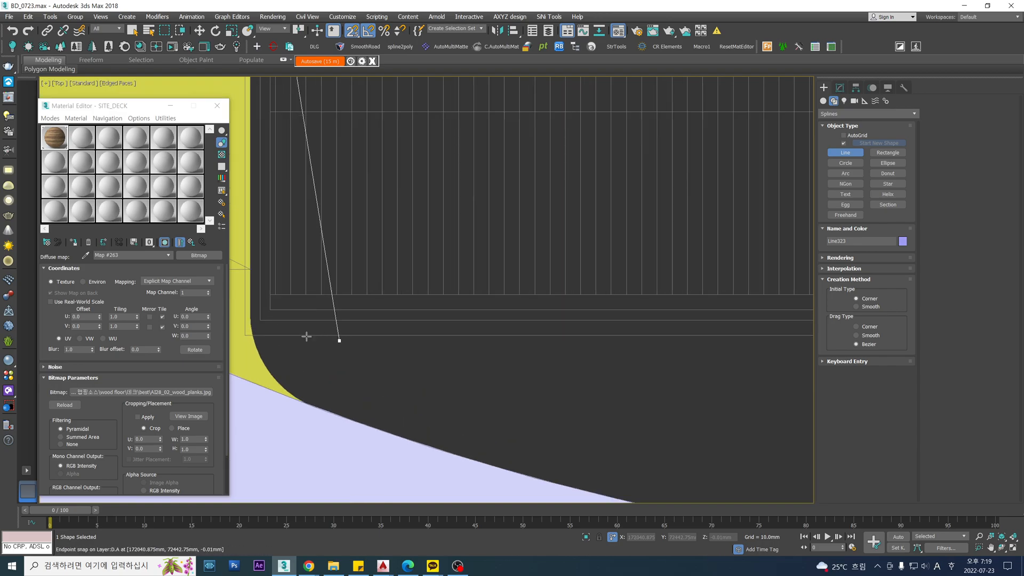
left_click(270, 310)
scroll(322, 311, "down", 6)
middle_click_drag(502, 321, 290, 376)
scroll(597, 351, "up", 3)
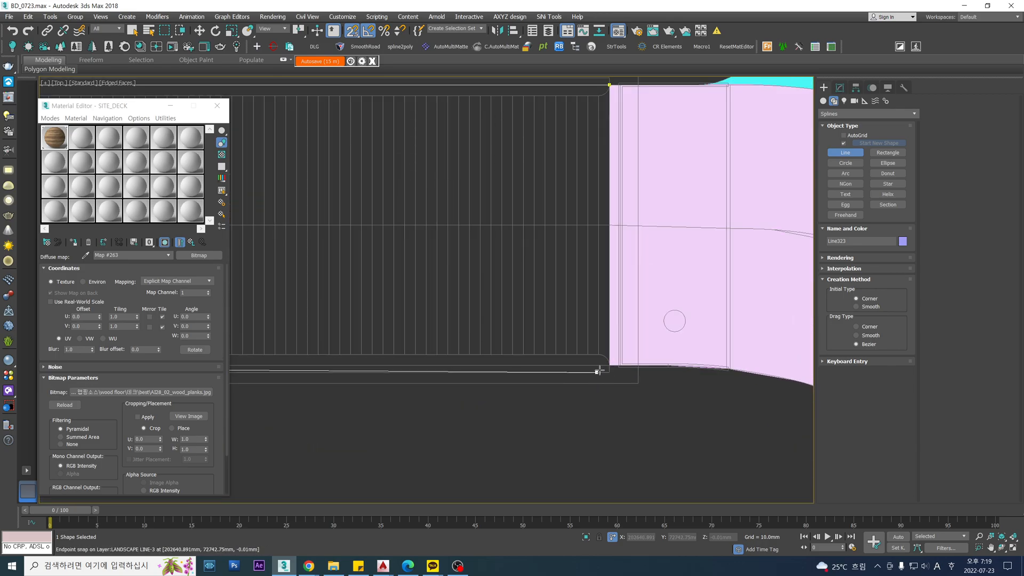
left_click(608, 366)
scroll(620, 231, "down", 2)
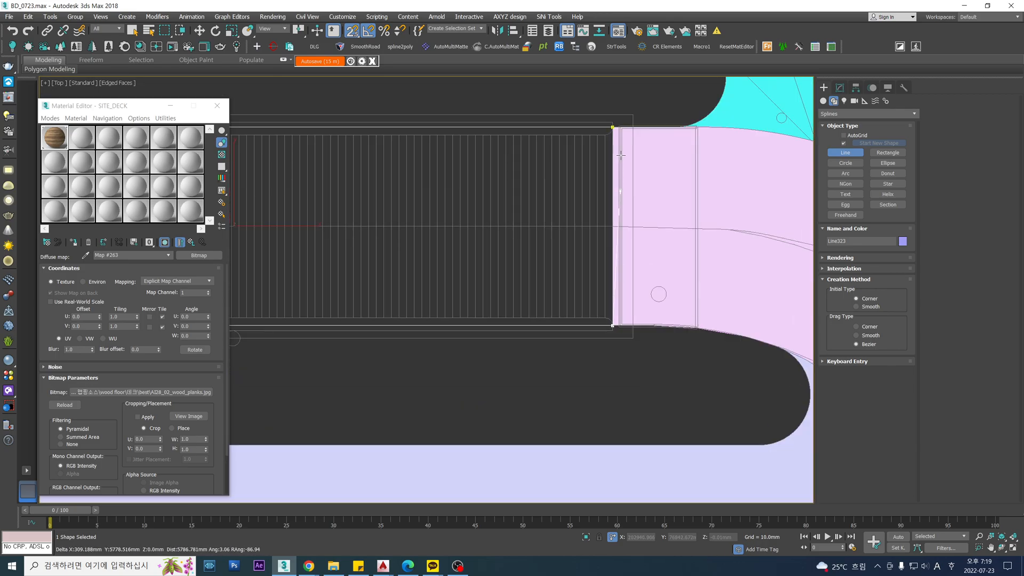
left_click(612, 128)
left_click(540, 316)
scroll(436, 299, "down", 5)
key("w")
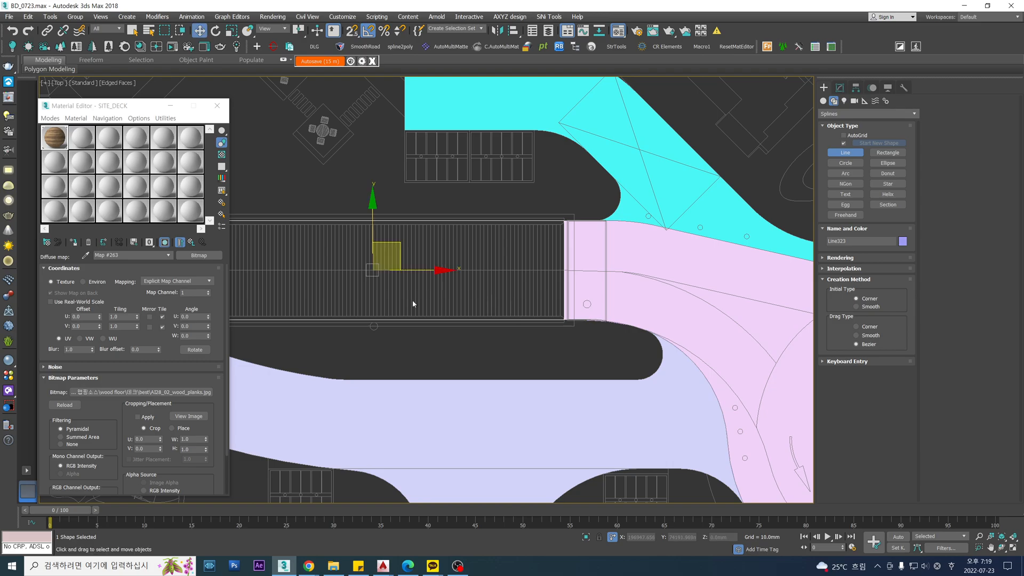
Isolate the ramp outline and draw an arc of about 10650 mm radius bulging left from its lower-left corner.
scroll(529, 308, "up", 3)
key("alt+q")
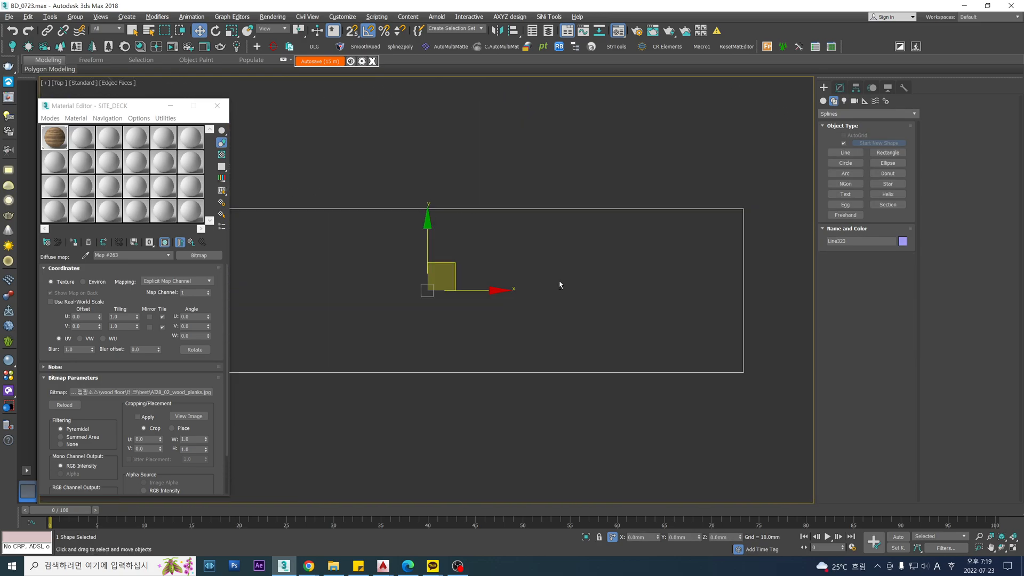
left_click(848, 176)
key("s")
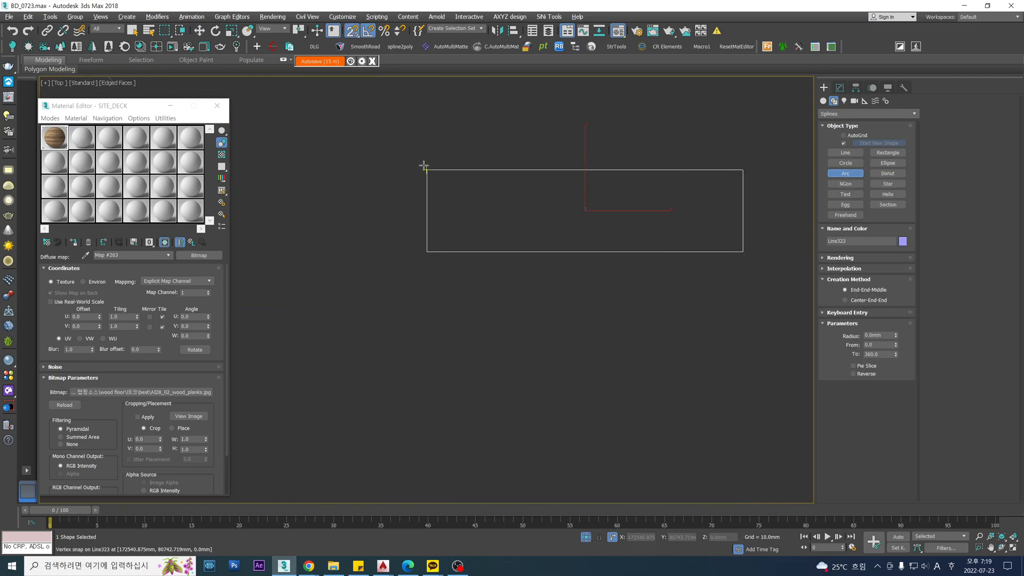
left_click_drag(427, 252, 425, 467)
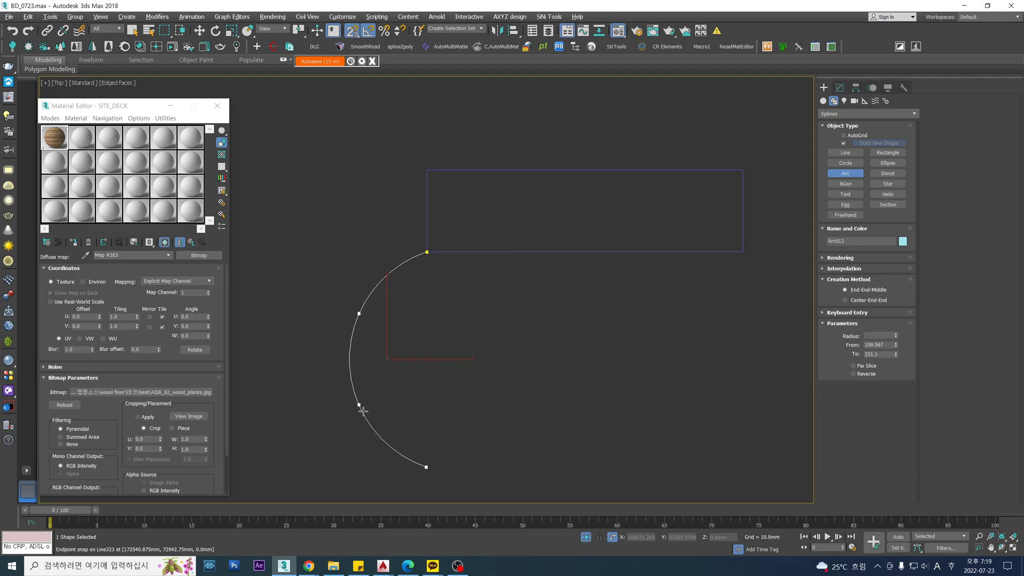
left_click(350, 393)
middle_click_drag(450, 262, 494, 255)
key("s")
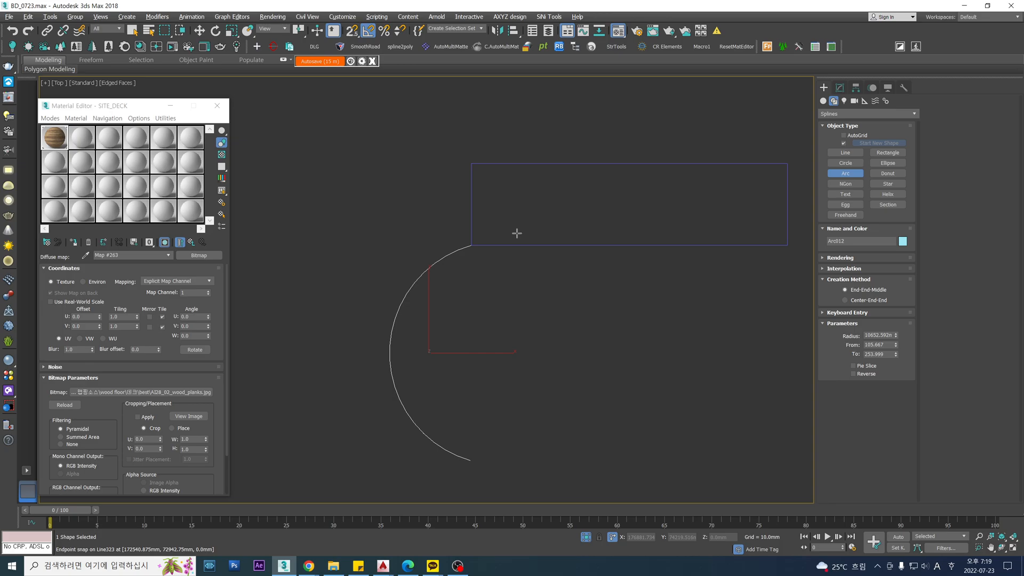
key("w")
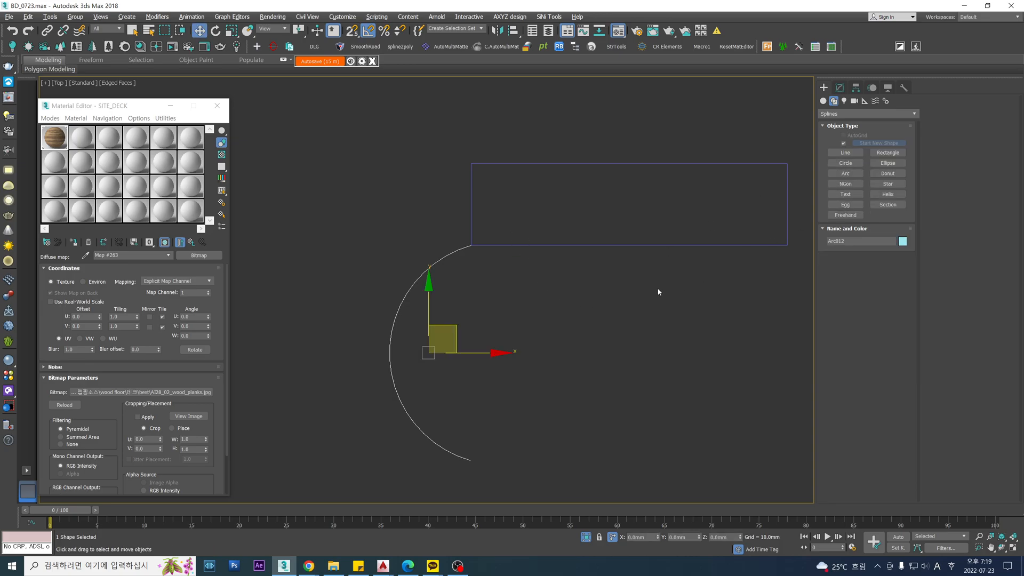
Convert the arc to an editable spline and outline it outward by roughly the ramp rectangle's width.
key("alt+e")
key("3")
left_click(403, 300)
left_click_drag(995, 302, 981, 208)
scroll(960, 307, "down", 4)
left_click(959, 284)
middle_click_drag(387, 339, 418, 379)
left_click(418, 379)
left_click_drag(432, 347, 498, 424)
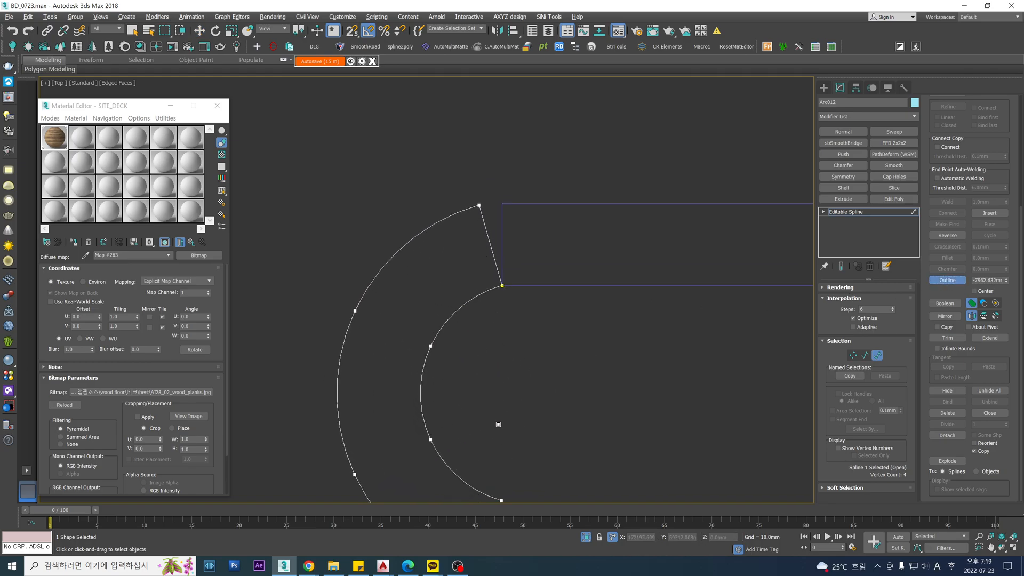
scroll(555, 238, "down", 2)
middle_click_drag(556, 238, 557, 190)
key("w")
left_click(871, 210)
Attach the curved outline to the ramp rectangle and delete the end segments separating the two shapes.
left_click_drag(606, 106, 588, 284)
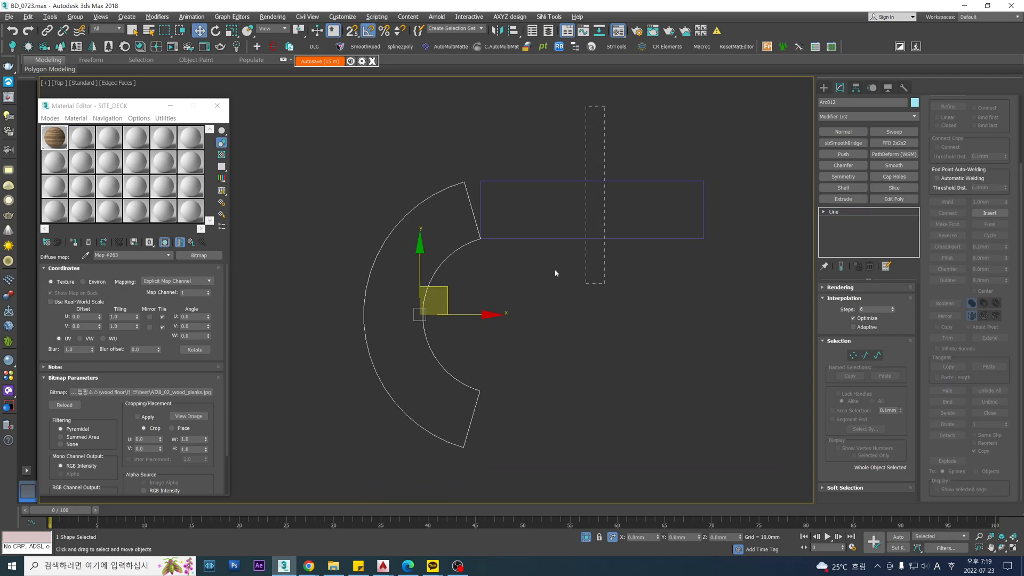
key("alt+a")
left_click(466, 248)
key("w")
key("2")
left_click_drag(515, 206, 463, 198)
key("Delete")
Join the open ends of the curved and straight outlines and delete the rectangle's extra upper-left corner vertex.
scroll(488, 195, "up", 2)
key("1")
key("s")
key("alt+c")
key("w")
middle_click_drag(538, 213, 526, 190)
key("1")
key("1")
left_click_drag(461, 129, 437, 161)
key("Delete")
scroll(437, 161, "down", 2)
middle_click_drag(450, 182, 519, 239)
scroll(508, 197, "up", 2)
key("s")
scroll(508, 197, "down", 2)
scroll(519, 238, "up", 2)
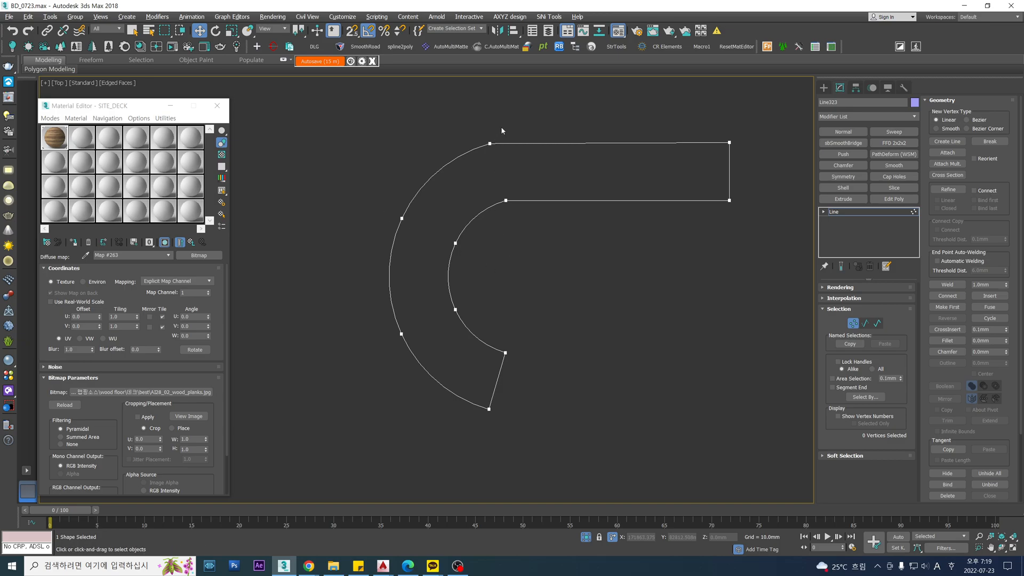
left_click(848, 213)
middle_click_drag(480, 361, 472, 383)
left_click(901, 204)
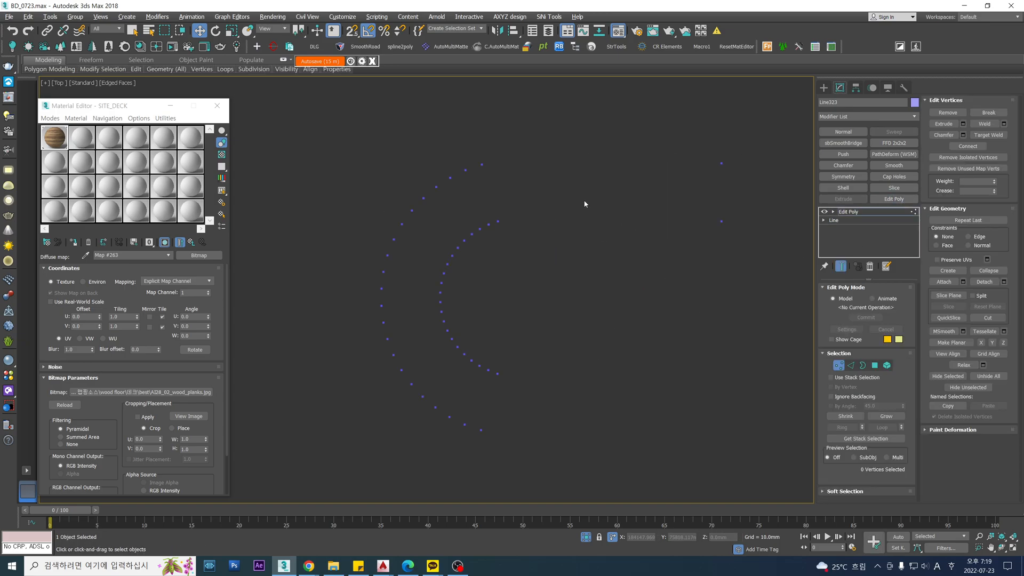
left_click(853, 221)
left_click(856, 212)
left_click(870, 267)
Weld the coincident vertices of the combined ramp outline with a 1.0 mm threshold.
key("1")
left_click(948, 284)
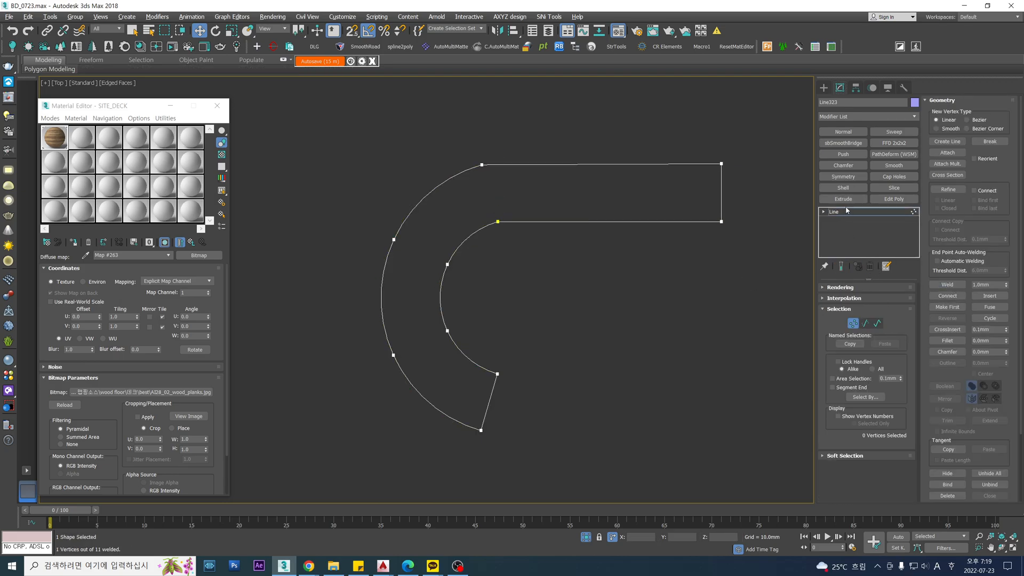
left_click(833, 212)
Add Edit Poly to the ramp outline and connect the two vertices where the curve meets the straight part.
key("1")
left_click_drag(508, 147, 477, 188)
scroll(508, 208, "up", 3)
left_click_drag(483, 257, 480, 251, "ctrl")
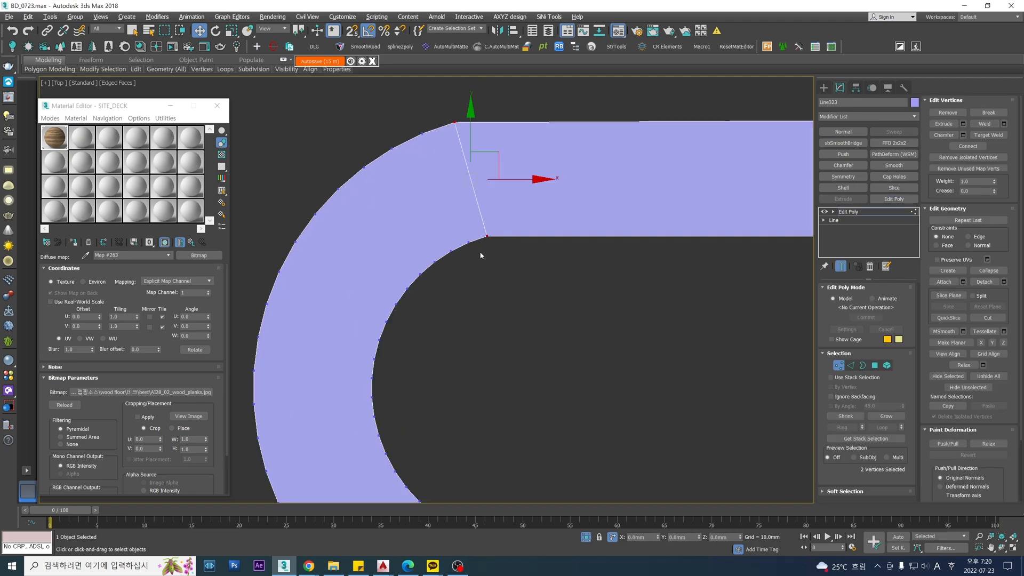
Connect each pair of facing inner and outer vertices across the upper part of the ramp's curve in wireframe display.
key("F3")
left_click(469, 243, "ctrl")
key("ctrl+shift+e")
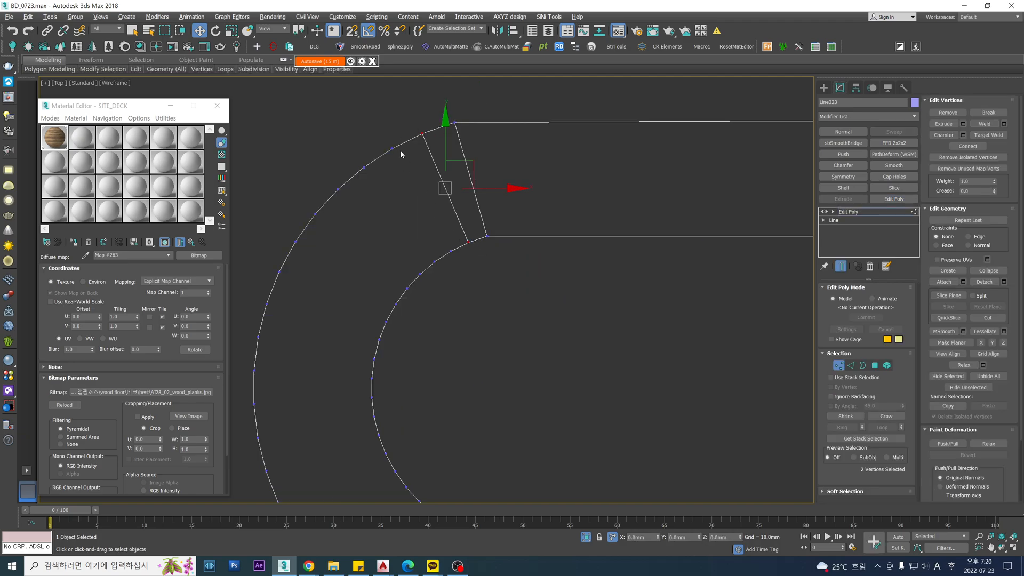
left_click(451, 258, "ctrl")
left_click(363, 171, "ctrl")
key("ctrl+shift+e")
key("ctrl+shift+e")
left_click_drag(418, 280, 403, 292, "ctrl")
left_click_drag(324, 204, 311, 221, "ctrl")
key("ctrl+shift+e")
middle_click_drag(332, 271, 430, 157)
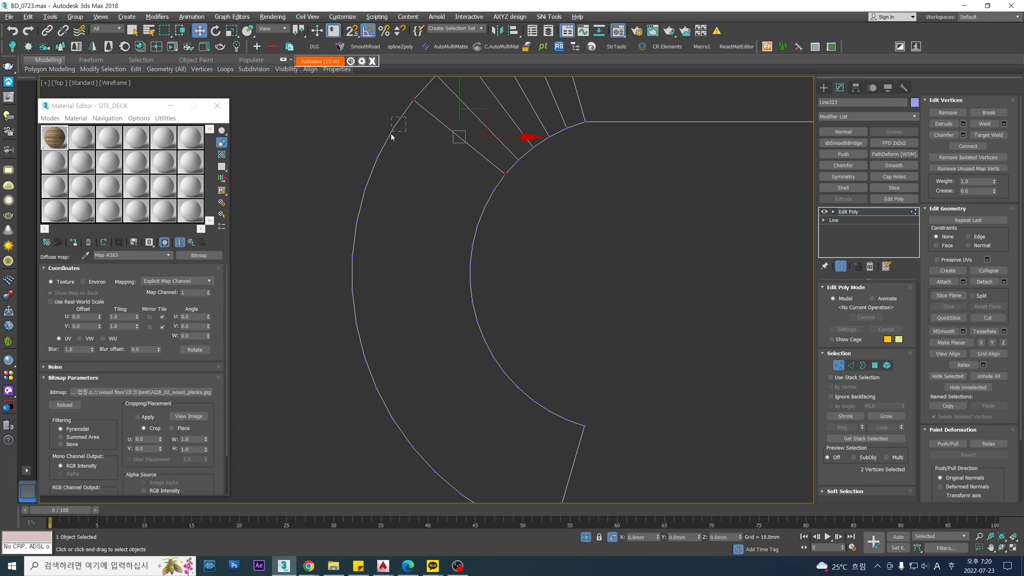
Continue connecting facing inner and outer vertices around the outermost middle section of the curve.
left_click(495, 189, "ctrl")
key("ctrl+shift+e")
left_click(378, 158, "ctrl")
key("ctrl+shift+e")
left_click(365, 189)
left_click(478, 226, "ctrl")
key("ctrl+shift+e")
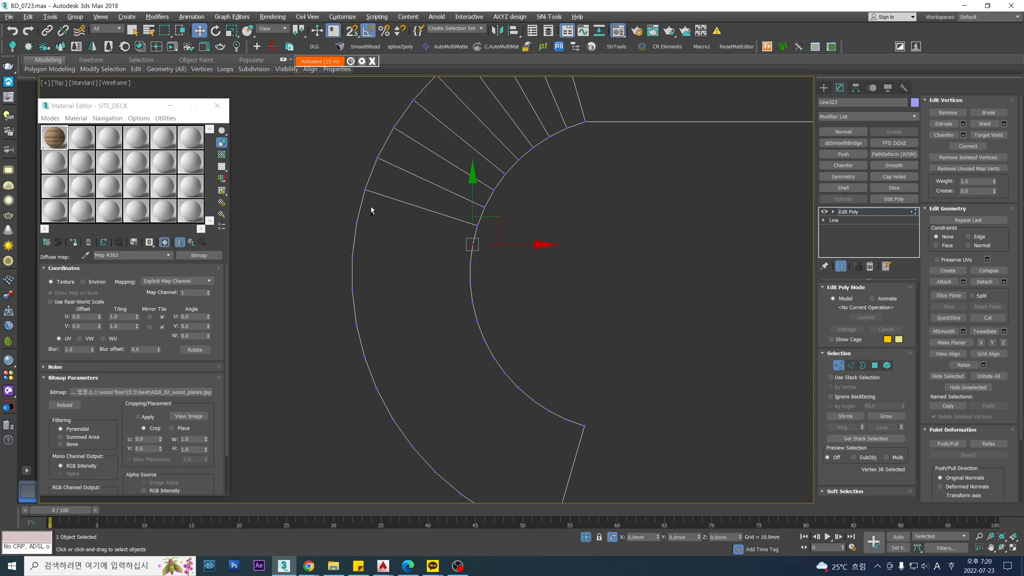
left_click(353, 257)
left_click(470, 263, "ctrl")
key("ctrl+shift+e")
left_click(352, 290, "ctrl")
key("ctrl+shift+e")
left_click_drag(501, 294, 470, 312, "ctrl")
middle_click_drag(475, 320, 495, 227)
key("ctrl+shift+e")
left_click(497, 229)
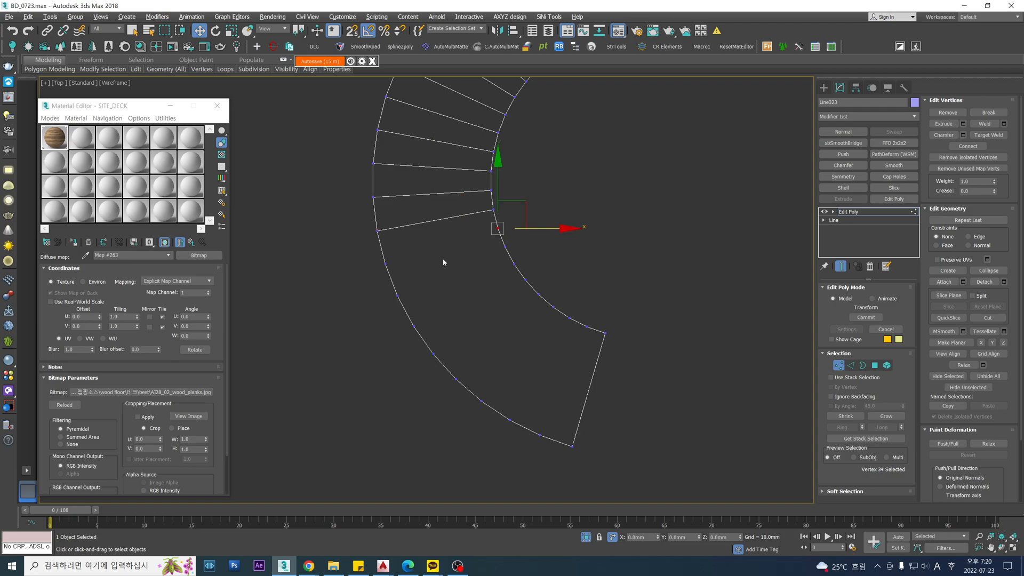
Connect the remaining facing vertex pairs along the curve's lower section up to its open end.
left_click_drag(368, 277, 368, 279, "ctrl")
key("ctrl+shift+e")
left_click_drag(406, 282, 376, 306)
key("ctrl+shift+e")
left_click_drag(521, 239, 503, 274, "ctrl")
left_click_drag(425, 317, 405, 336, "ctrl")
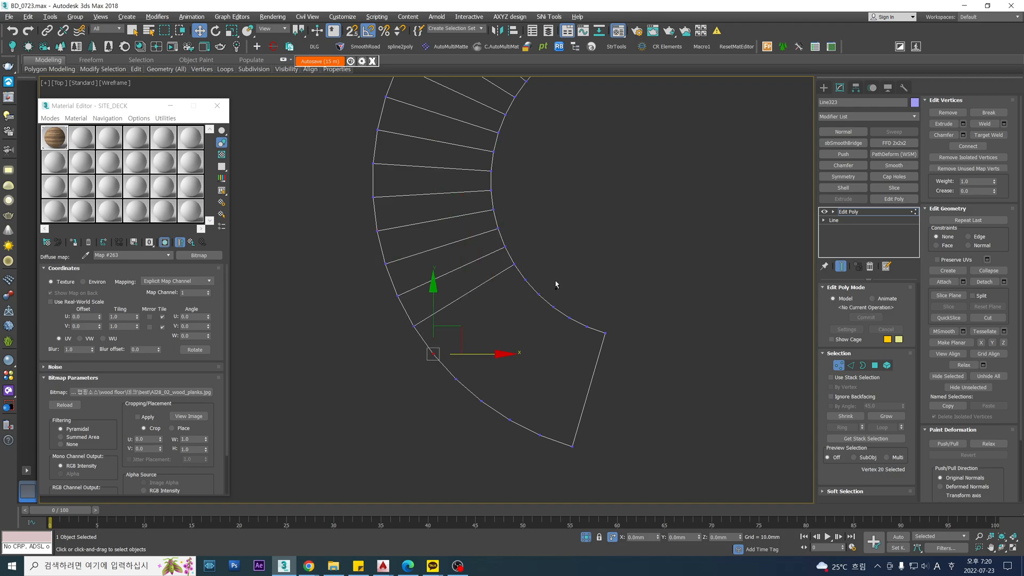
left_click_drag(520, 291, 521, 292, "ctrl")
left_click_drag(449, 373, 463, 399, "ctrl")
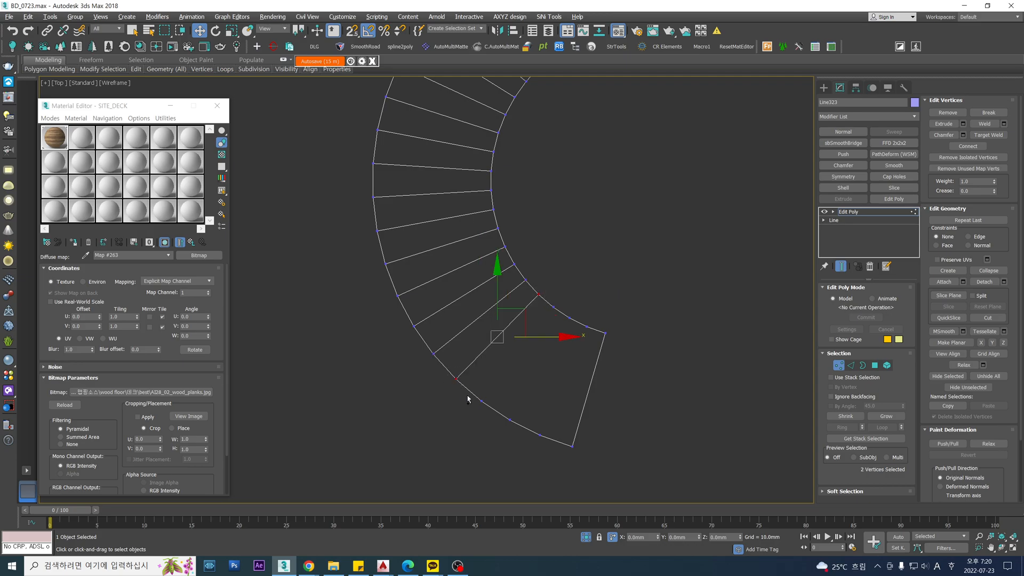
left_click(554, 307, "ctrl")
key("ctrl+shift+e")
left_click(569, 317)
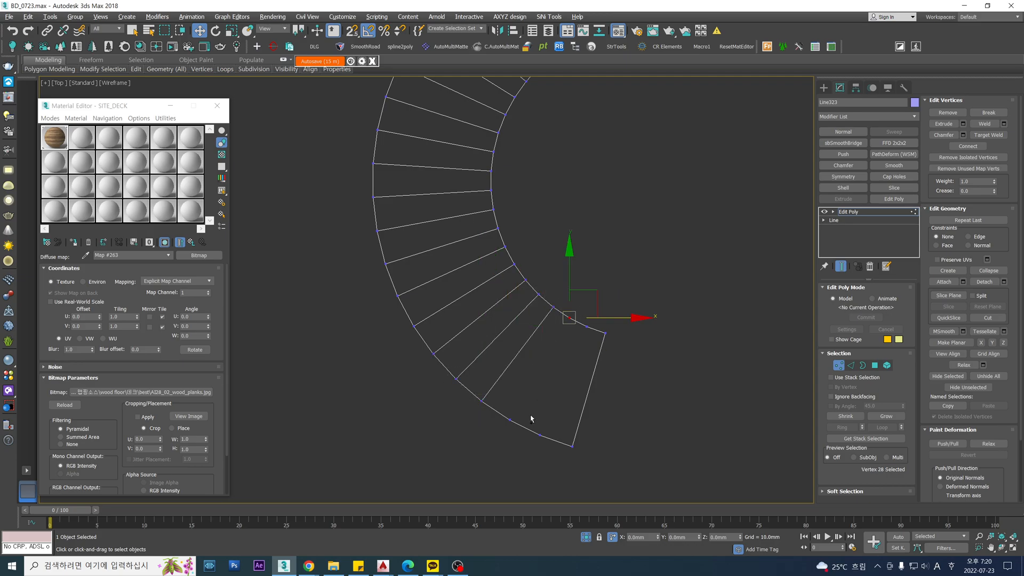
left_click(538, 411)
left_click_drag(504, 429, 535, 451)
left_click(569, 317, "ctrl")
key("ctrl+shift+e")
left_click(587, 326)
key("ctrl+shift+e")
scroll(633, 315, "down", 2)
Select the vertices along the ramp's inner edge and apply an FFD 2x2x2 modifier to them.
left_click(858, 213)
scroll(579, 308, "down", 2)
middle_click_drag(604, 203, 583, 261)
scroll(579, 308, "down", 3)
scroll(583, 264, "up", 3)
middle_click_drag(738, 293, 663, 268)
key("1")
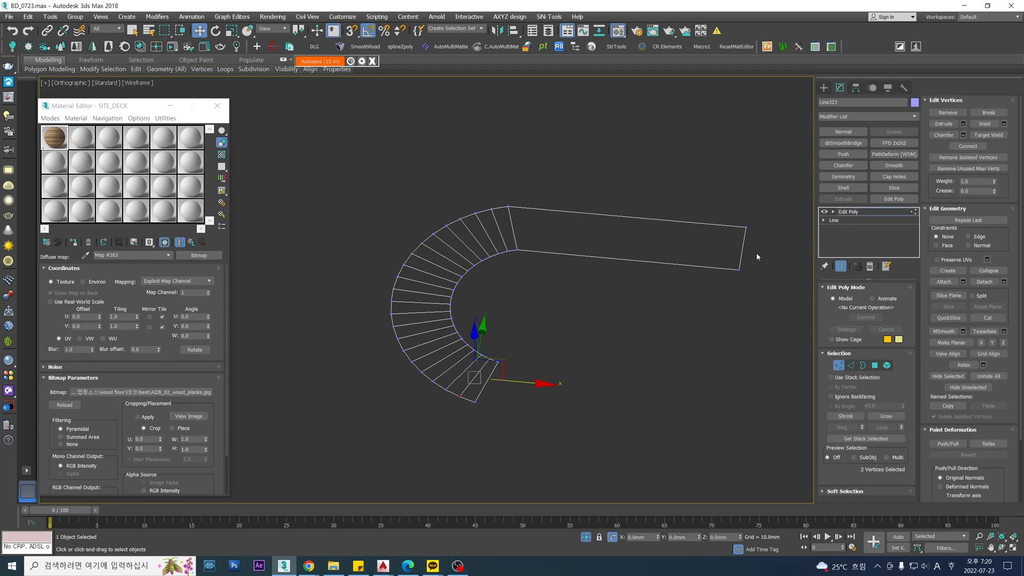
left_click_drag(530, 230, 471, 288, "ctrl")
left_click_drag(445, 255, 445, 255, "ctrl")
middle_click_drag(553, 263, 580, 279)
left_click(894, 143)
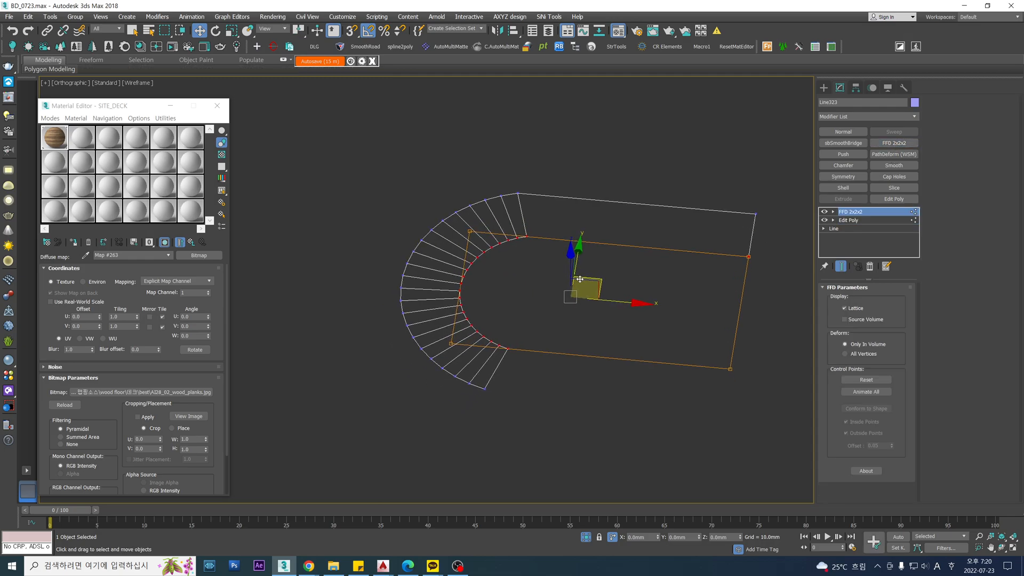
Try to slope the inner edge by lowering the FFD control points in the Front view, and collapse the ramp to Editable Poly.
middle_click_drag(704, 259, 696, 244)
key("t")
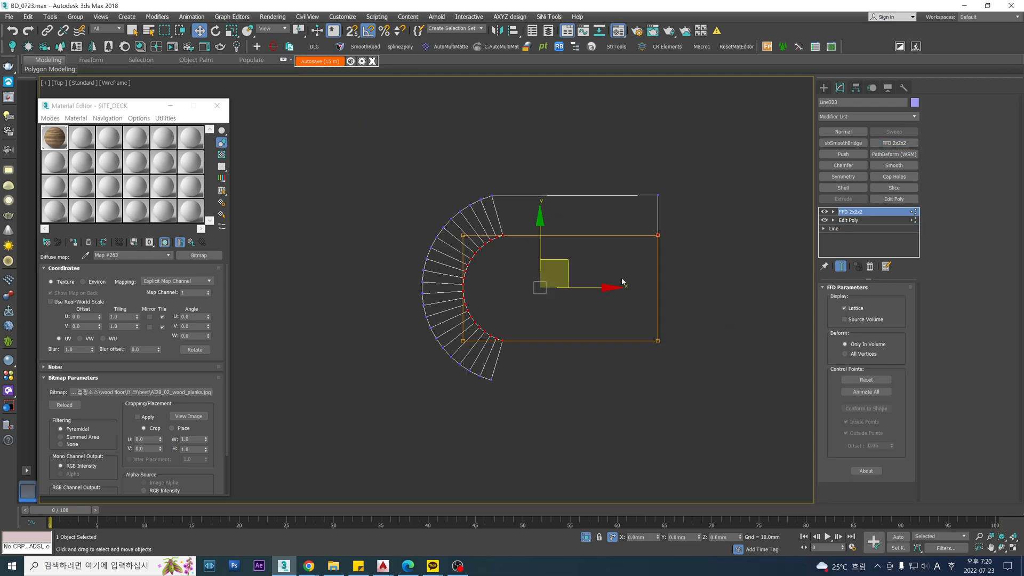
key("f")
scroll(514, 299, "down", 4)
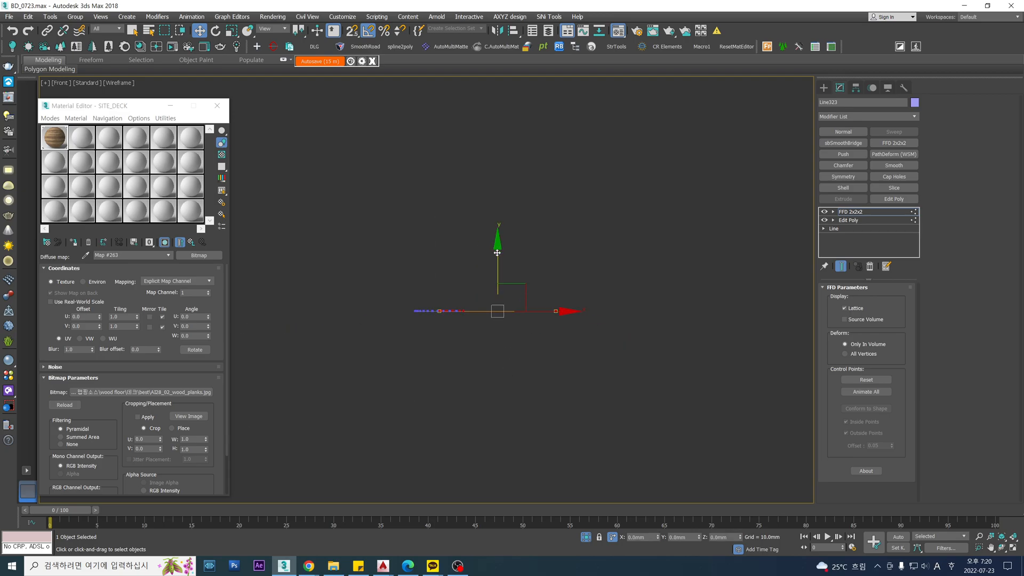
left_click_drag(498, 249, 502, 575)
scroll(502, 401, "down", 3)
middle_click_drag(501, 401, 544, 368)
key("t")
scroll(548, 357, "down", 3)
key("ctrl+shift+c")
scroll(524, 347, "down", 4)
middle_click_drag(524, 347, 507, 303, "alt")
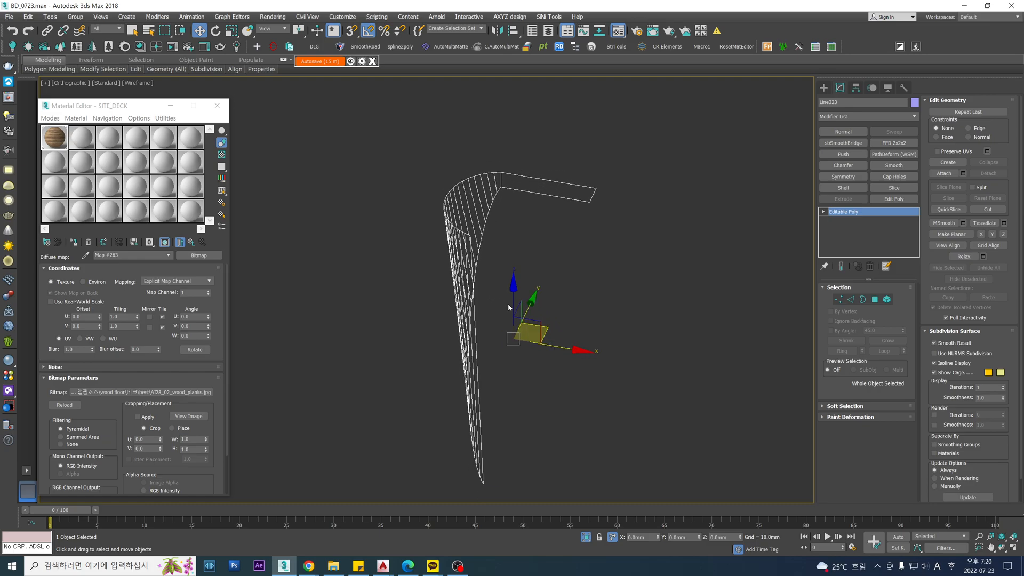
Undo the ramp's collapse and the control-point move.
key("ctrl+z")
key("shift+z")
key("shift+z")
key("shift+z")
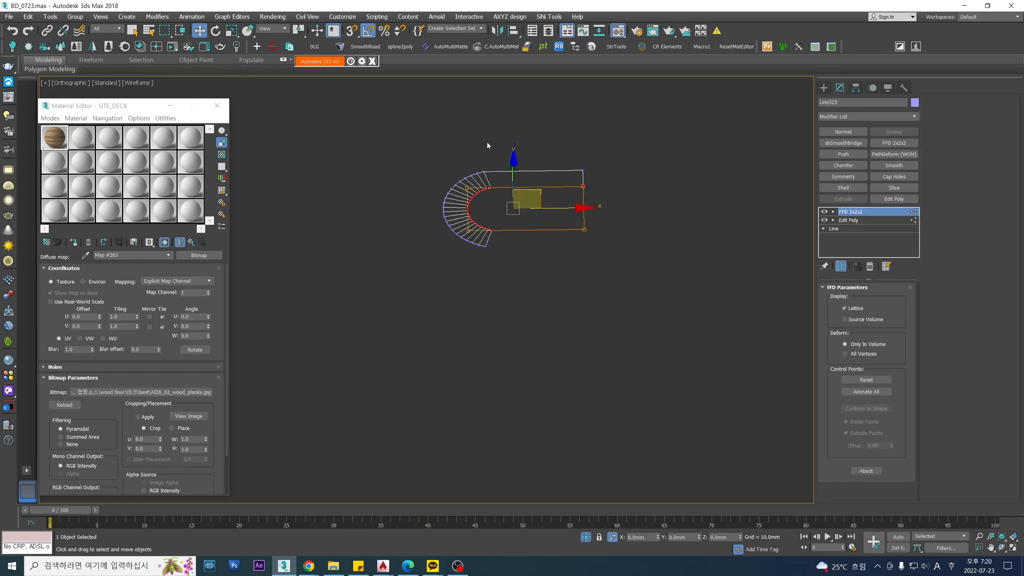
Try to lower only the FFD control points at the curved side of the ramp, and undo the move.
middle_click_drag(441, 258, 504, 213, "alt")
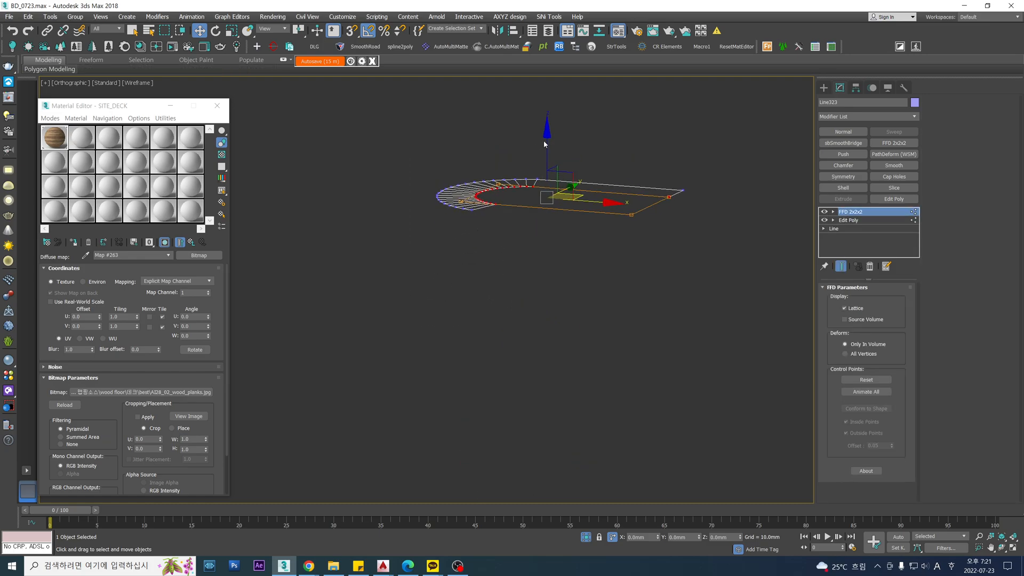
key("1")
left_click_drag(405, 268, 404, 267)
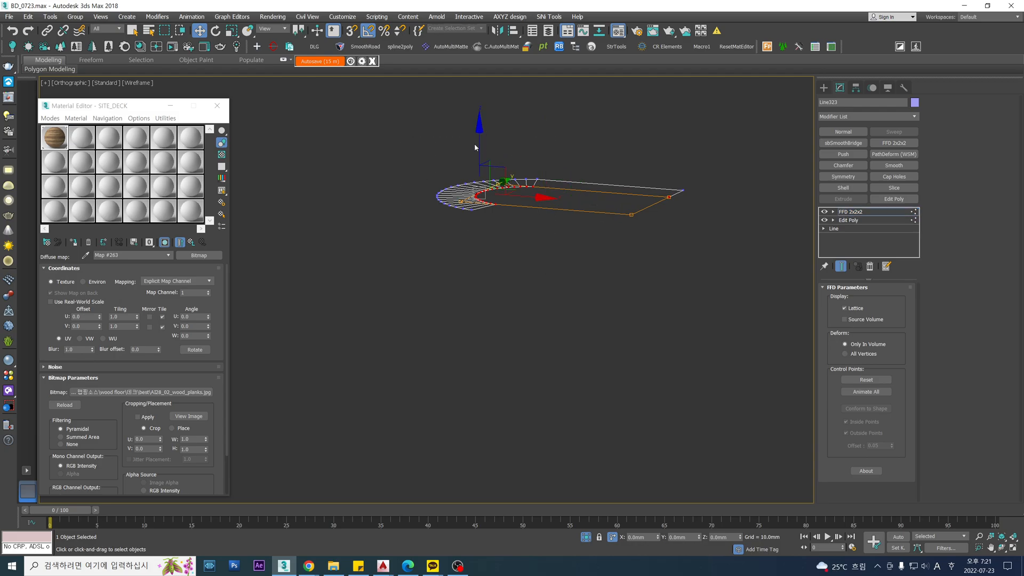
left_click_drag(479, 142, 575, 352)
middle_click_drag(576, 352, 512, 363, "alt")
key("ctrl+z")
Collapse the ramp to Editable Poly and detach its long straight polygon from the curved part.
middle_click_drag(544, 192, 589, 205, "alt")
key("alt+e")
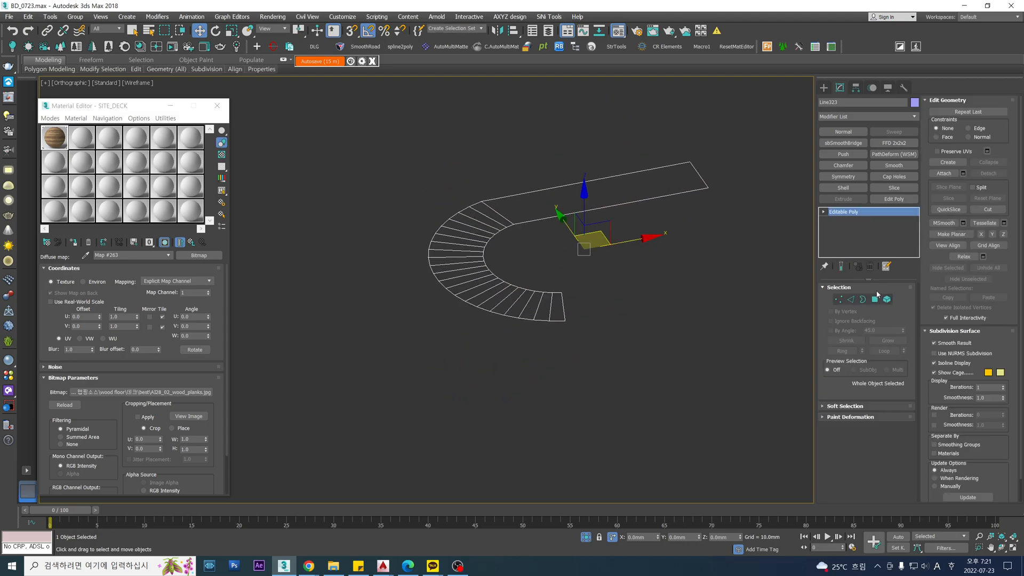
left_click(875, 299)
left_click(617, 196)
middle_click_drag(625, 282, 568, 319)
key("alt+d")
left_click(545, 291)
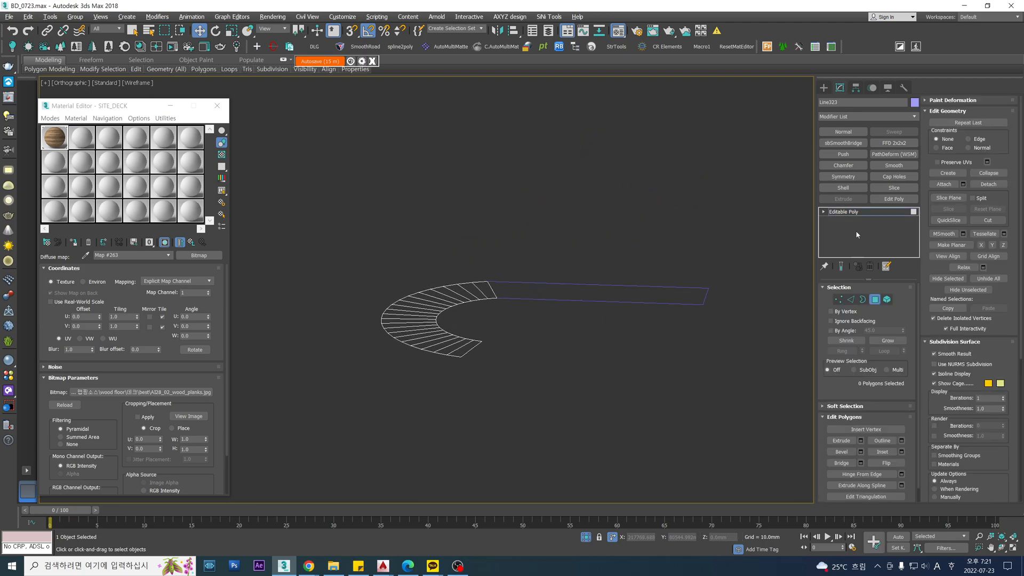
Select all inner-edge vertices of the curved part and apply FFD 2x2x2 to them.
scroll(494, 320, "up", 4)
key("1")
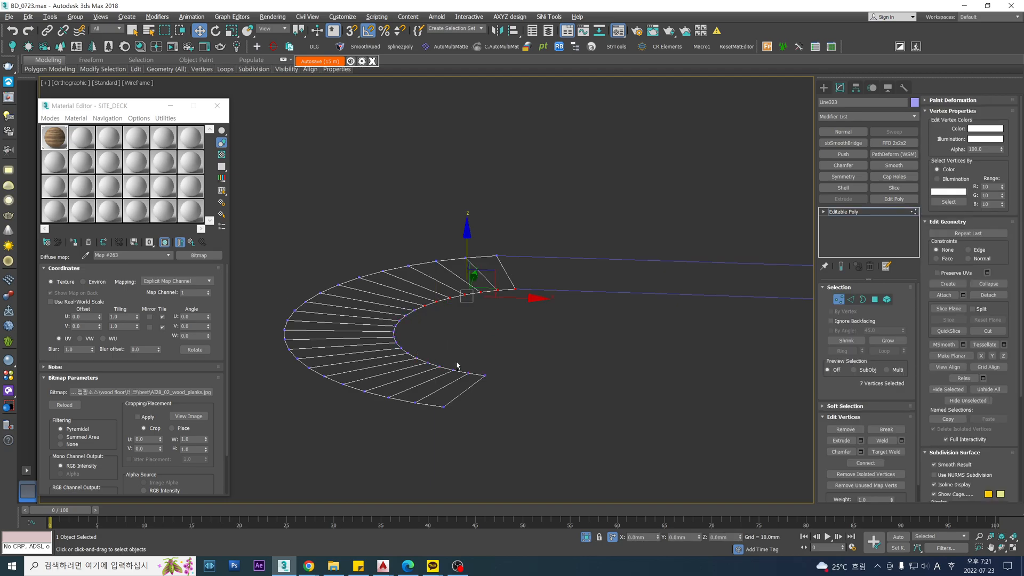
left_click_drag(382, 301, 472, 356, "ctrl")
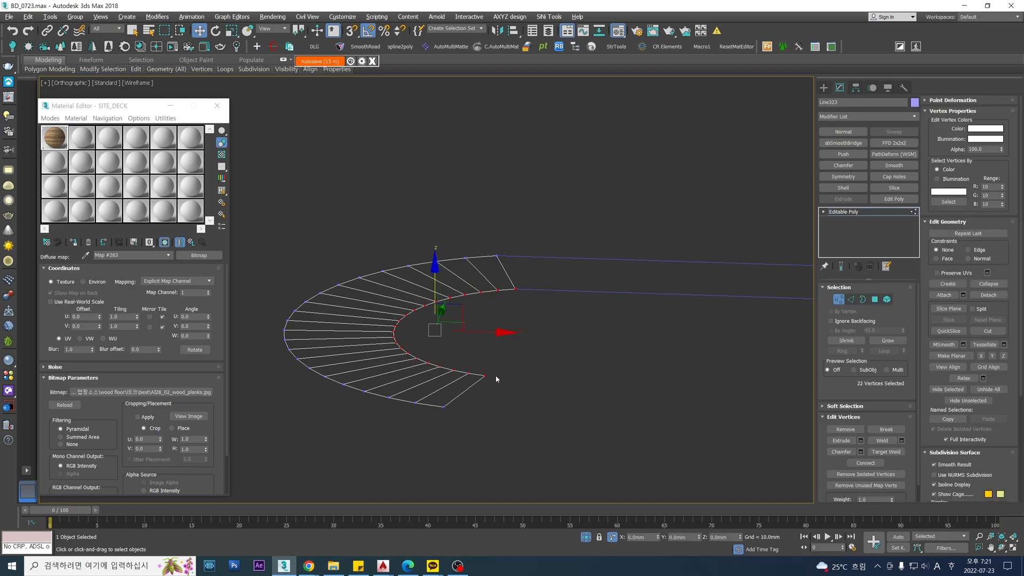
middle_click_drag(492, 375, 517, 394)
left_click(894, 143)
Lower the FFD control points at the curve's open end to slope the inner edge, and collapse the modifier.
key("1")
key("1")
middle_click_drag(444, 399, 466, 365)
key("1")
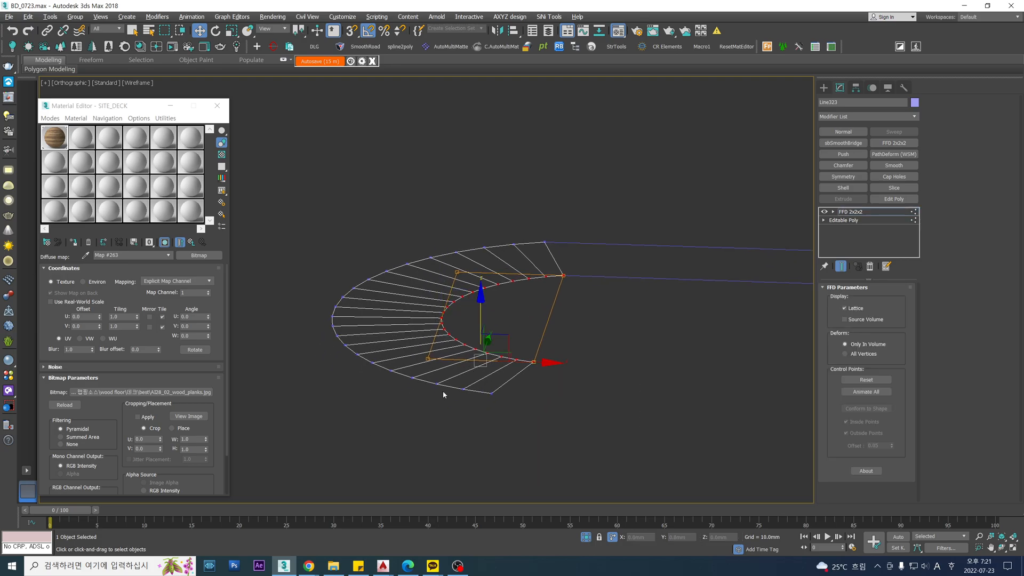
scroll(460, 294, "down", 2)
middle_click_drag(474, 274, 443, 364, "alt")
left_click_drag(444, 364, 520, 379, "alt")
key("alt+c")
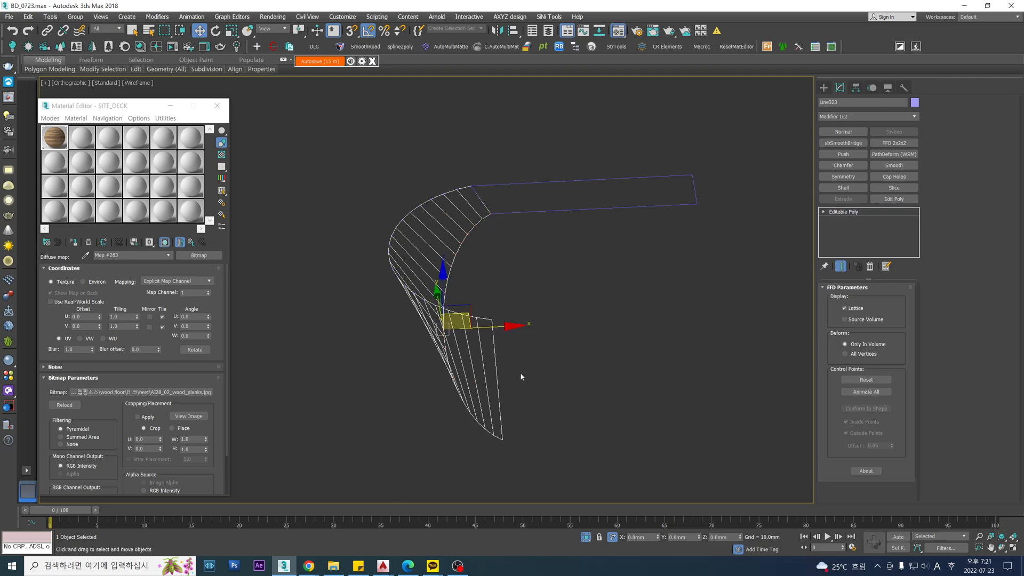
Select all outer-edge vertices of the curved part and apply FFD 2x2x2 to them.
middle_click_drag(464, 228, 497, 277, "alt")
key("1")
left_click_drag(562, 190, 483, 230)
middle_click_drag(483, 230, 464, 225, "alt")
left_click_drag(482, 181, 346, 246, "ctrl")
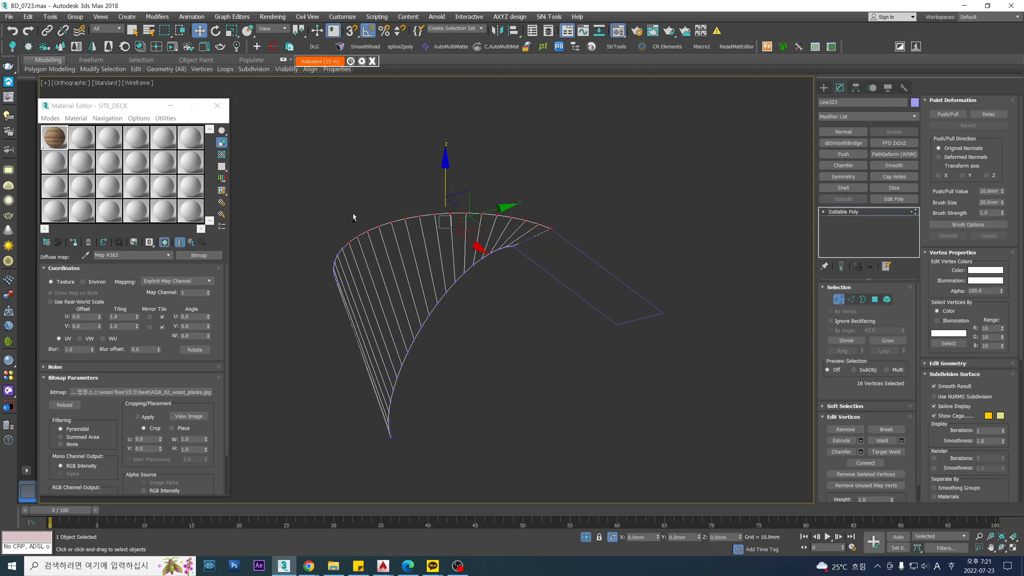
left_click_drag(363, 295, 367, 297, "ctrl")
middle_click_drag(402, 288, 450, 240)
scroll(450, 240, "down", 2)
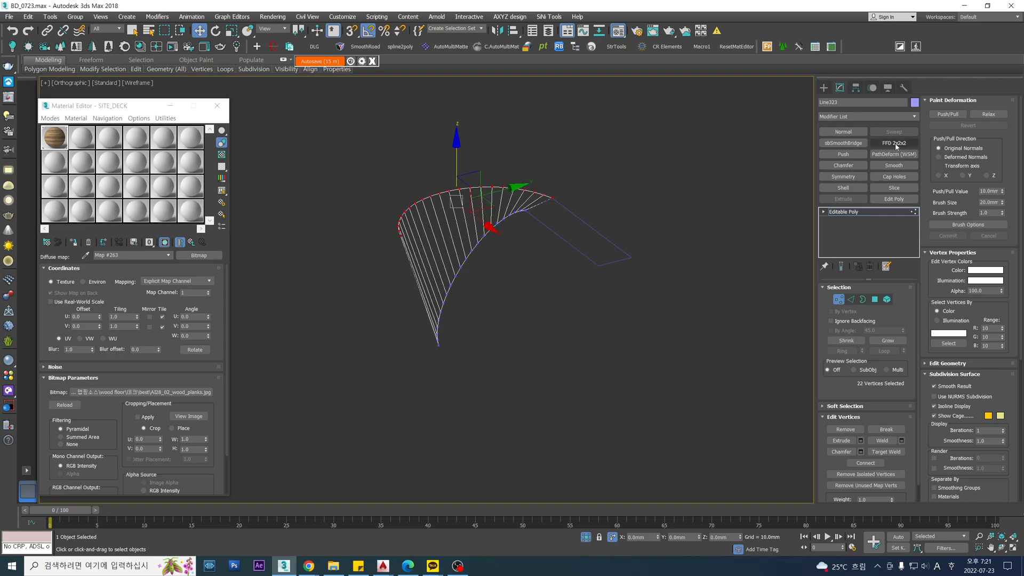
left_click(895, 143)
Lower the outer edge's FFD control points at the open end to the inner edge's level using snap, and collapse the modifier.
key("1")
left_click_drag(328, 196, 438, 348)
key("s")
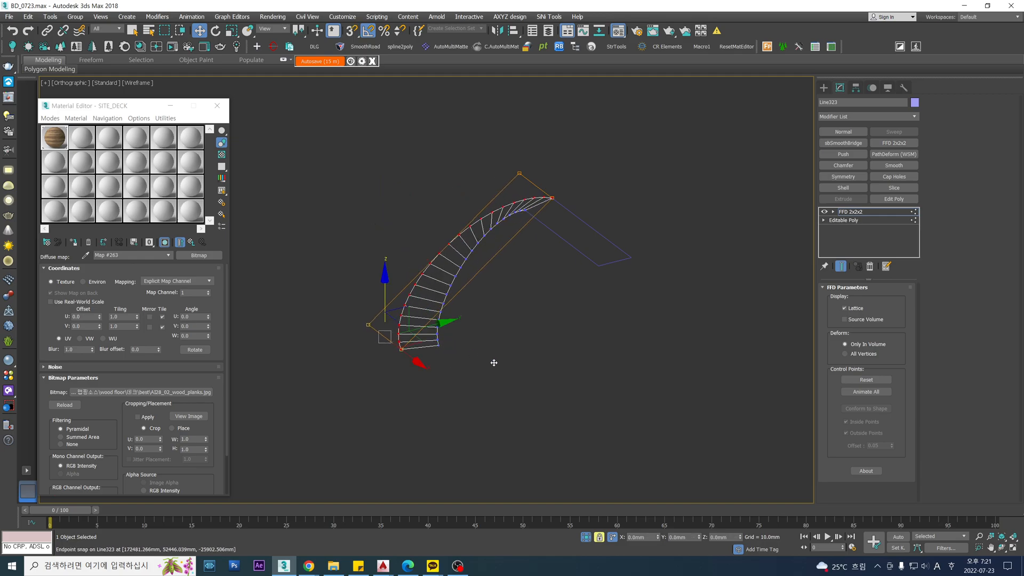
key("space")
key("f")
scroll(497, 357, "down", 2)
scroll(449, 335, "up", 3)
middle_click_drag(385, 446, 341, 267)
middle_click_drag(526, 373, 524, 388)
key("alt+e")
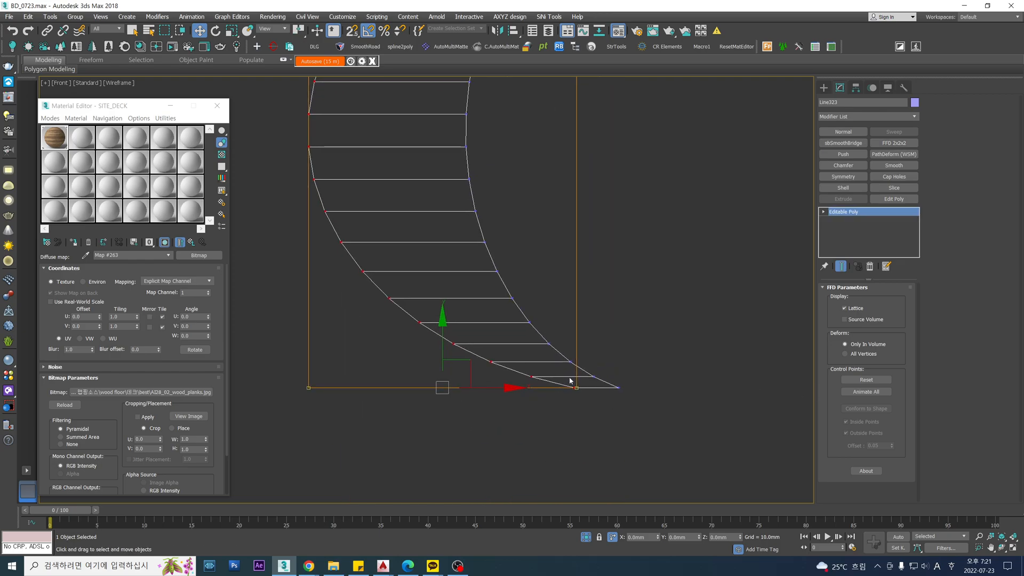
Try to reduce the curve's height by raising the bottom control points of a new FFD 2x2x2, and undo it.
left_click(894, 143)
scroll(316, 440, "down", 2)
key("s")
left_click_drag(495, 406, 490, 261)
key("ctrl+z")
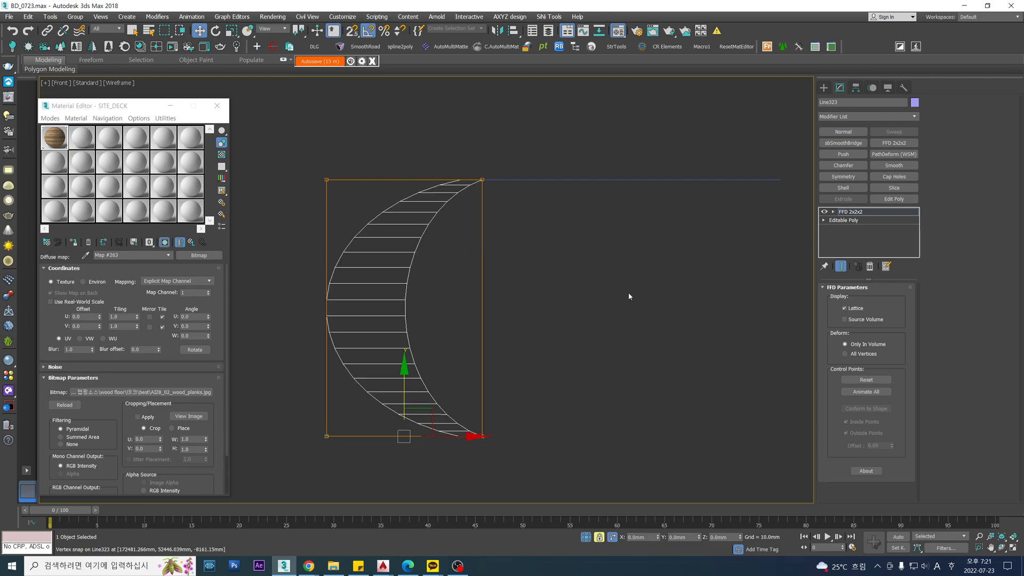
key("1")
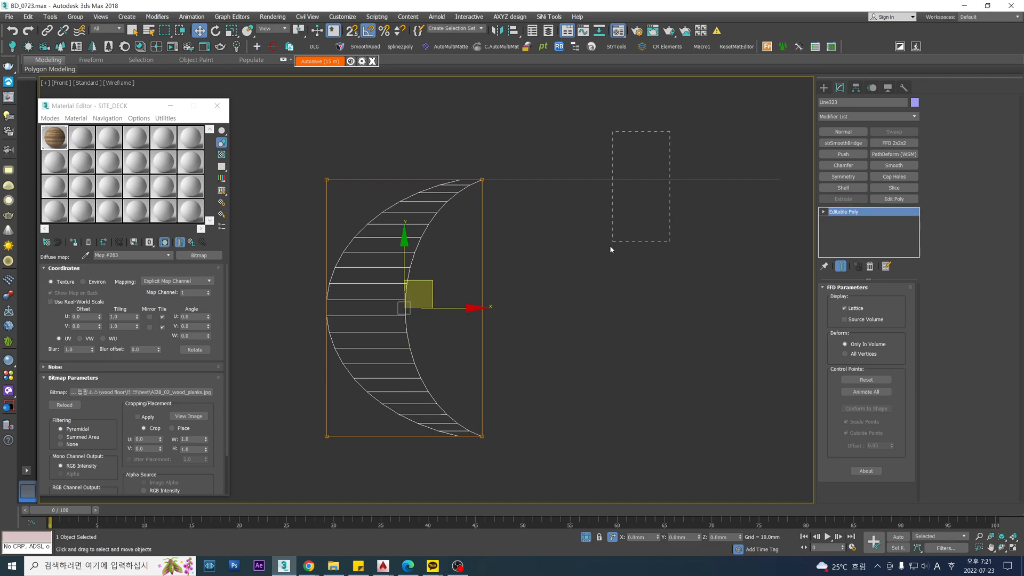
Raise the two far-end vertices of the detached straight part so it slopes upward from the curve.
left_click_drag(611, 246, 611, 246)
scroll(580, 208, "down", 2)
middle_click_drag(581, 206, 557, 255)
key("1")
left_click_drag(733, 215, 683, 280)
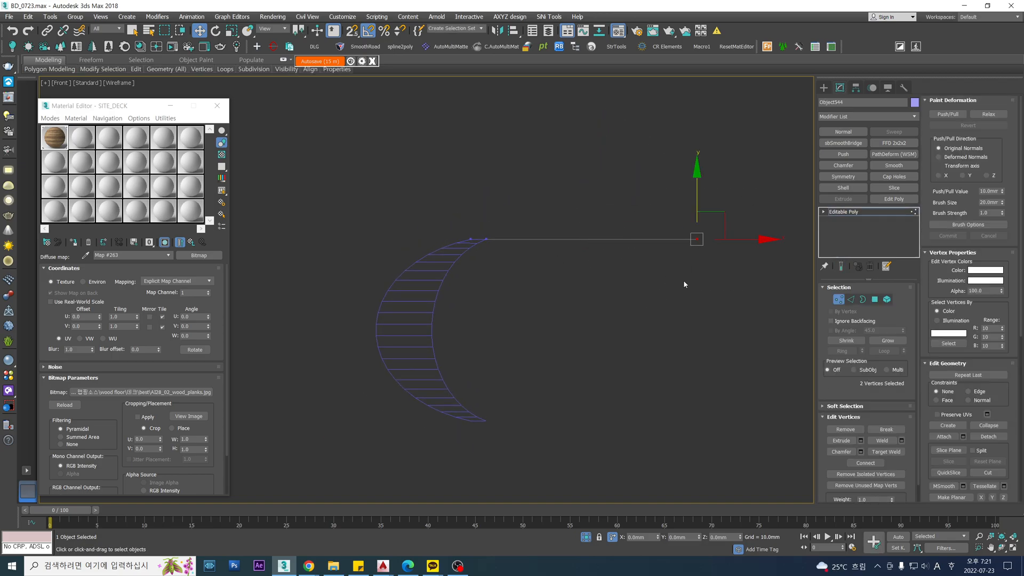
left_click_drag(485, 422, 484, 240)
middle_click_drag(553, 247, 499, 276)
scroll(499, 277, "down", 2)
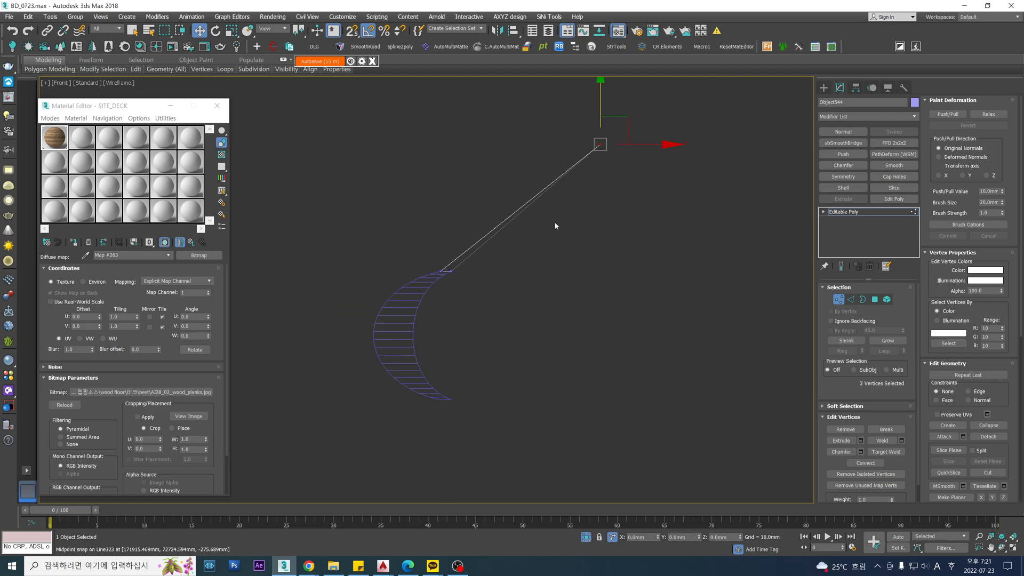
left_click_drag(597, 91, 612, 148)
Attach the curved part to the straight part and lower the whole ramp until its upper end meets the site level.
left_click(824, 213)
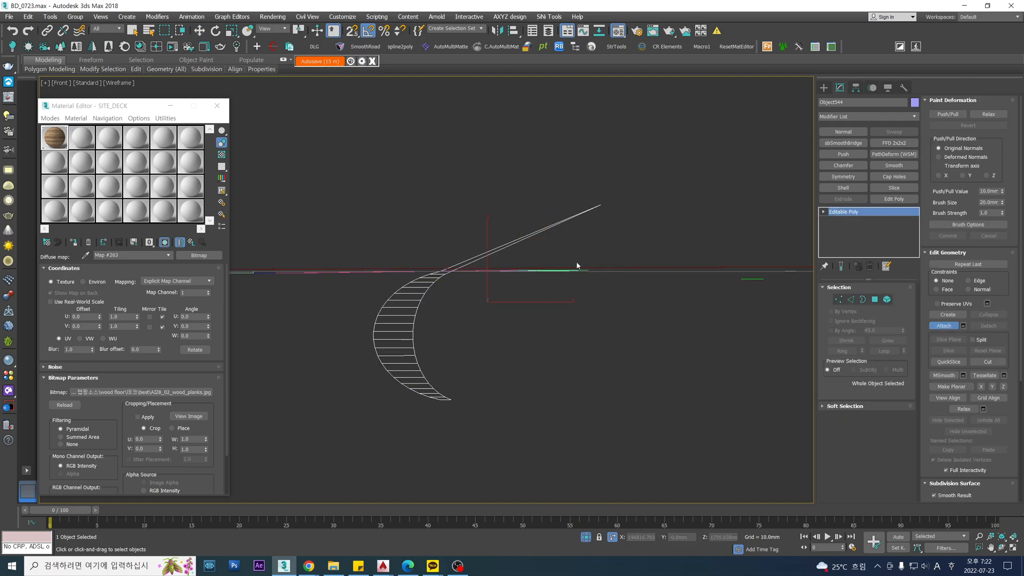
key("w")
left_click_drag(486, 253, 488, 271)
key("s")
key("space")
left_click_drag(601, 223, 598, 269)
key("s")
key("space")
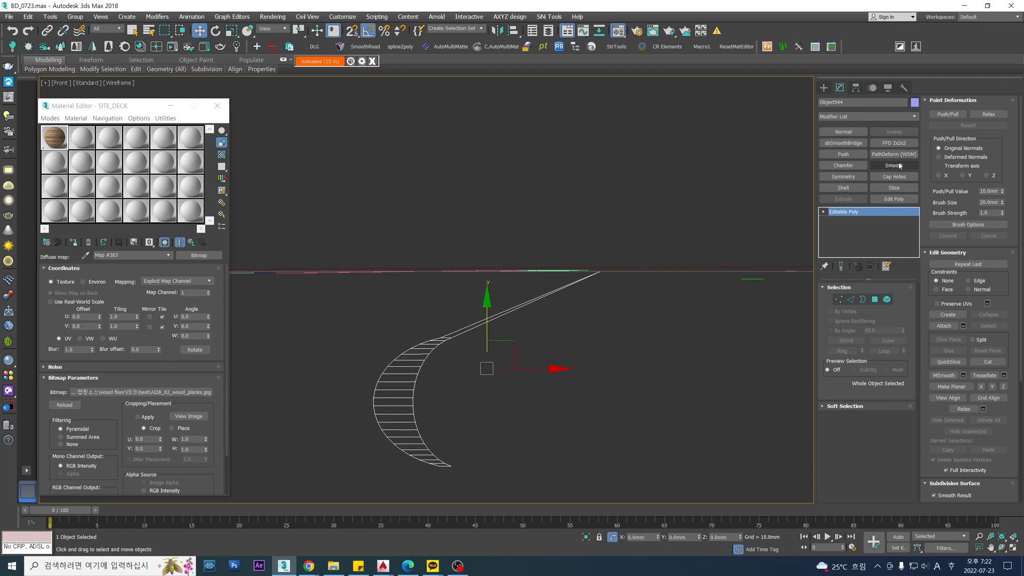
Flatten the ramp's overall slope by raising the bottom control points of an FFD 2x2x2, and collapse it to Editable Poly.
left_click(894, 143)
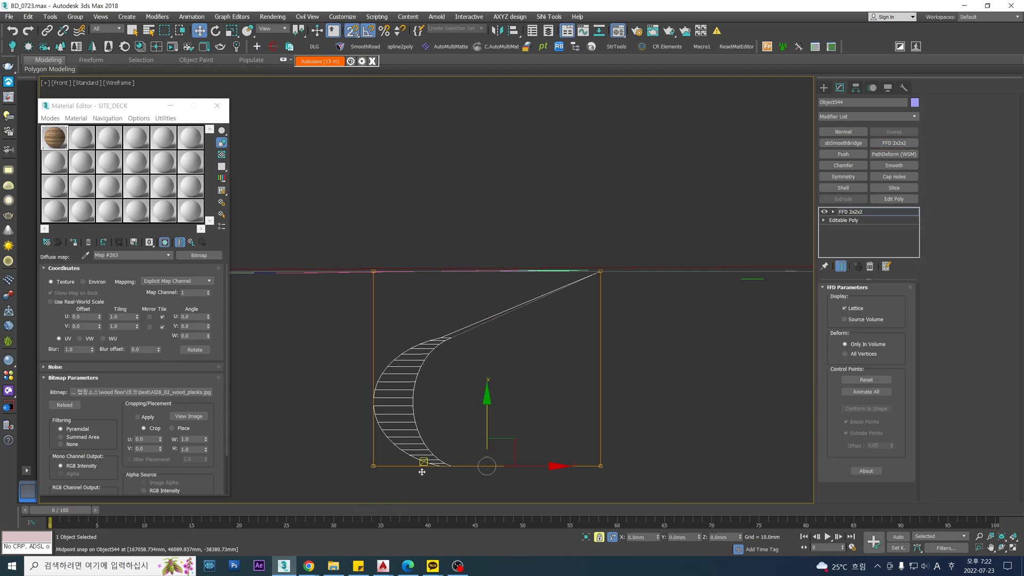
left_click_drag(440, 466, 449, 308)
key("1")
key("alt+e")
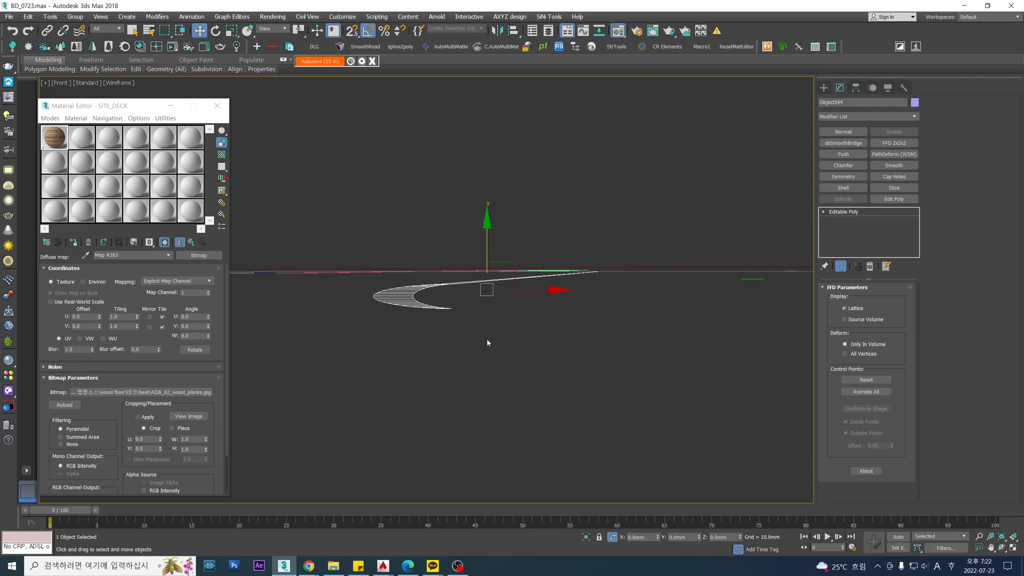
Isolate the ramp in shaded display and examine its slope and the straight-to-curve junction from several angles.
key("F3")
middle_click_drag(466, 286, 480, 324, "alt")
key("alt+q")
middle_click_drag(411, 315, 441, 320, "alt")
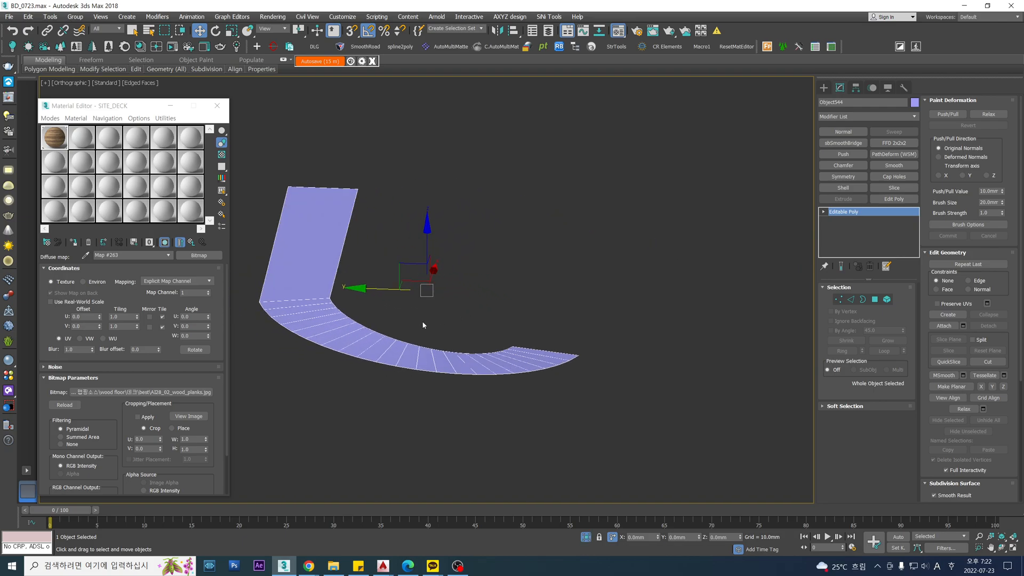
scroll(341, 334, "down", 3)
middle_click_drag(340, 334, 319, 300, "alt")
scroll(320, 299, "up", 5)
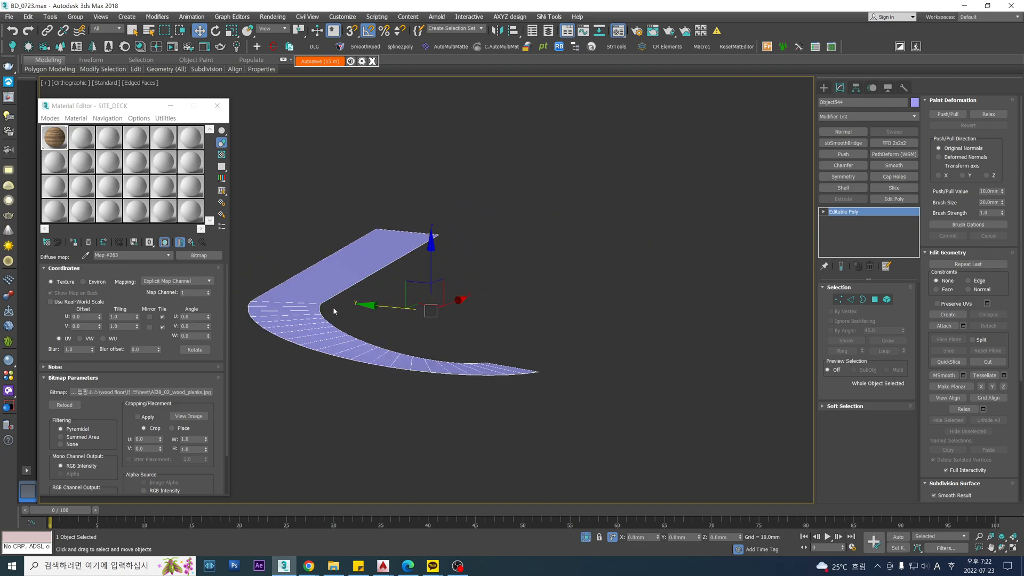
Examine the ramp in plan and from an angle, in both wireframe and shaded display.
key("t")
scroll(474, 312, "down", 3)
key("F3")
mouse_move(474, 304)
middle_mouse_down()
mouse_move(472, 286)
mouse_move(504, 310)
middle_mouse_up()
key("F3")
left_click(825, 88)
key("F3")
key("F3")
key("F3")
key("F3")
middle_click_drag(362, 126, 395, 152)
middle_click_drag(431, 243, 449, 213, "alt")
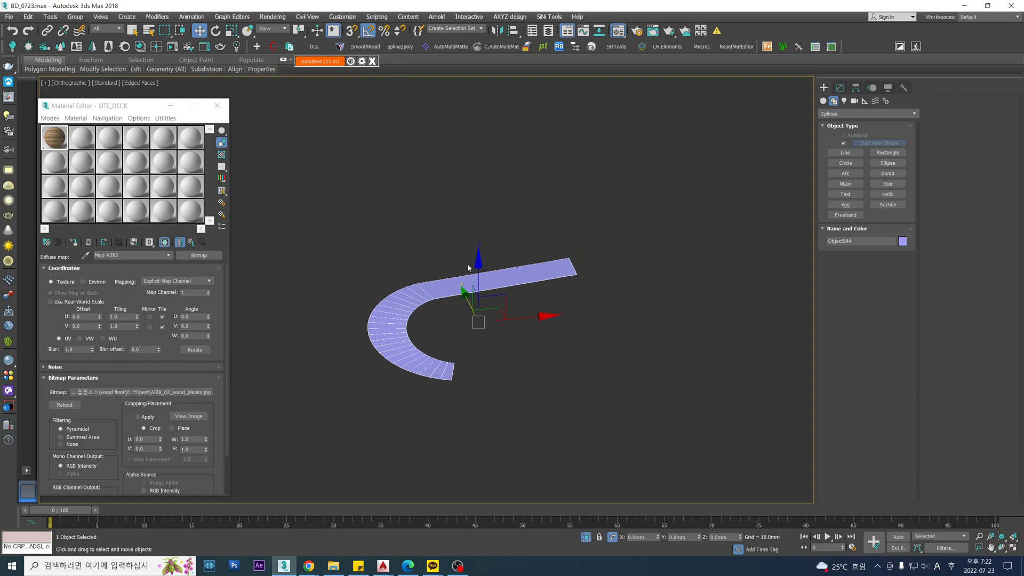
Select all of the ramp's vertices and weld the coincident ones with a 10 mm threshold.
left_click(559, 300)
left_click(542, 273)
key("1")
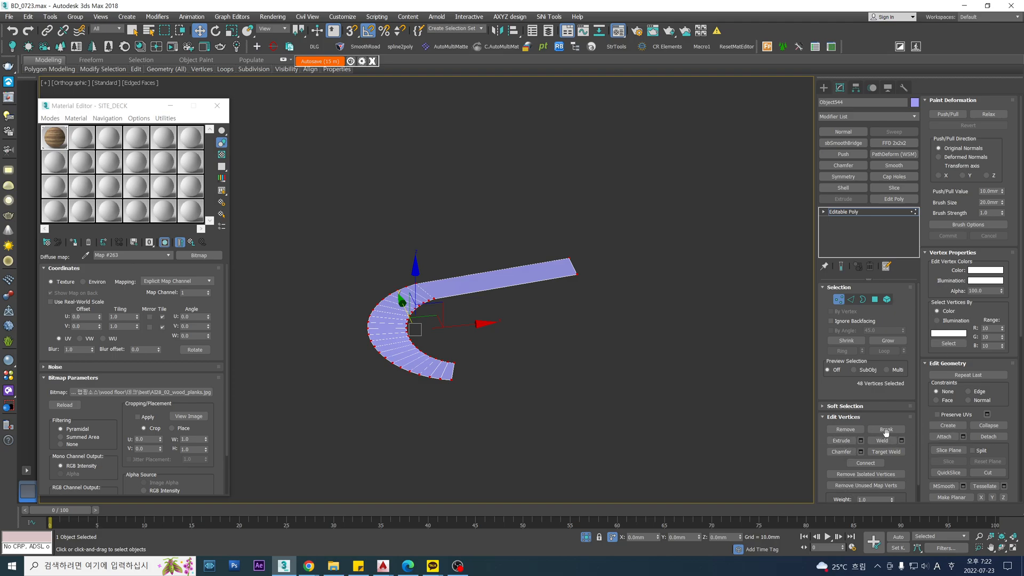
left_click(902, 441)
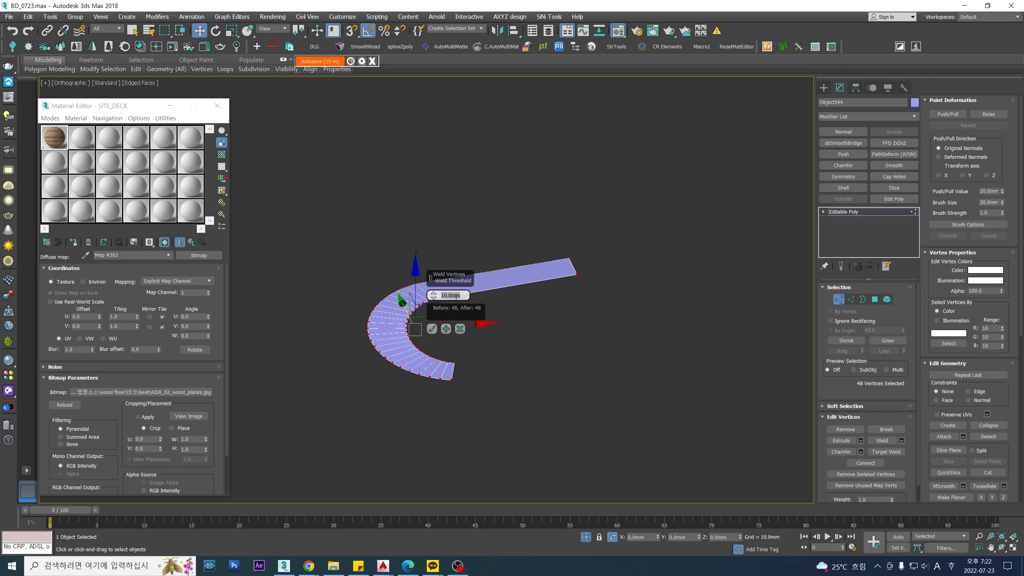
left_click(432, 329)
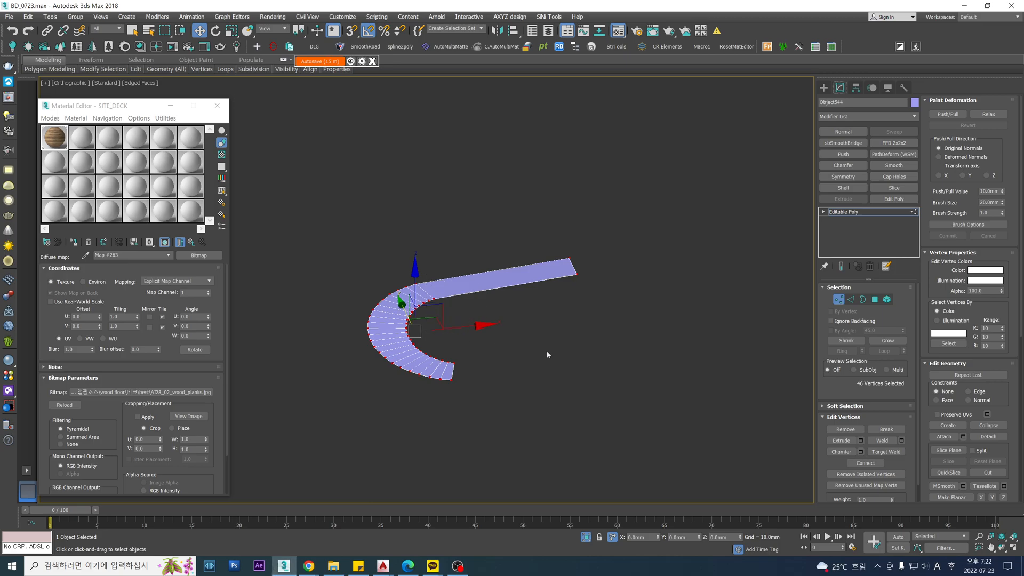
left_click(546, 351)
Inspect the welded ramp up close and the two vertices at the straight part's far end.
scroll(414, 297, "up", 6)
scroll(446, 307, "up", 3)
scroll(521, 306, "down", 9)
middle_click_drag(540, 302, 483, 306)
key("1")
left_click_drag(667, 223, 552, 351)
key("1")
middle_click_drag(562, 341, 562, 323, "alt")
scroll(483, 283, "up", 4)
key("z")
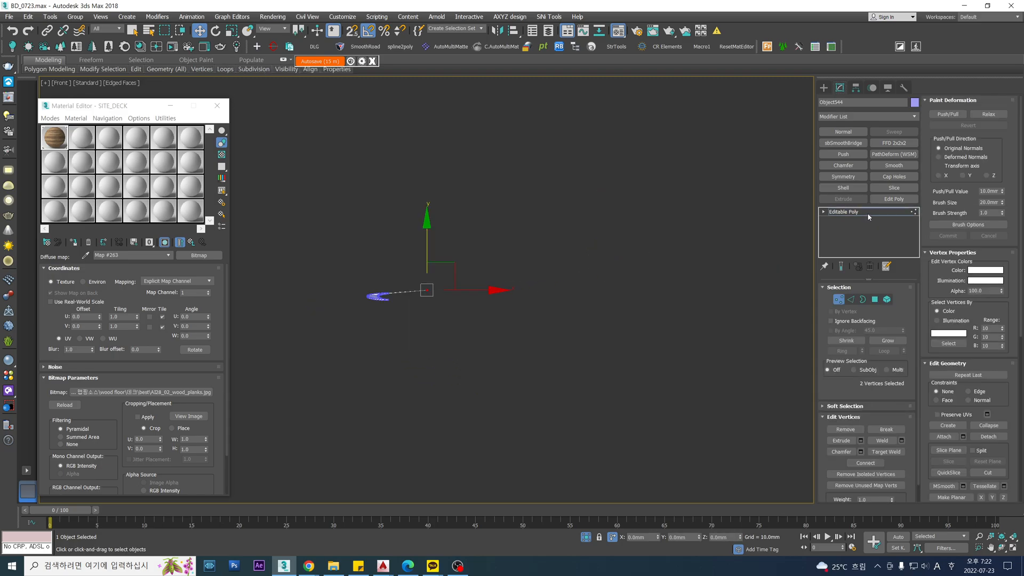
key("t")
left_click(862, 212)
Draw an arc spline of about 31,078 mm radius beside the ramp in the top view.
left_click(824, 88)
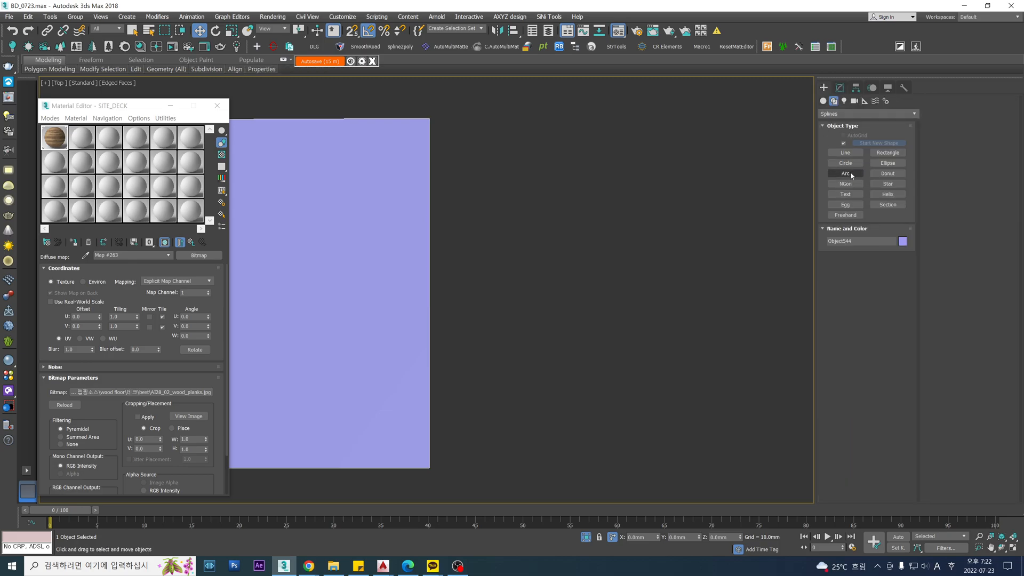
left_click(845, 174)
scroll(606, 256, "down", 6)
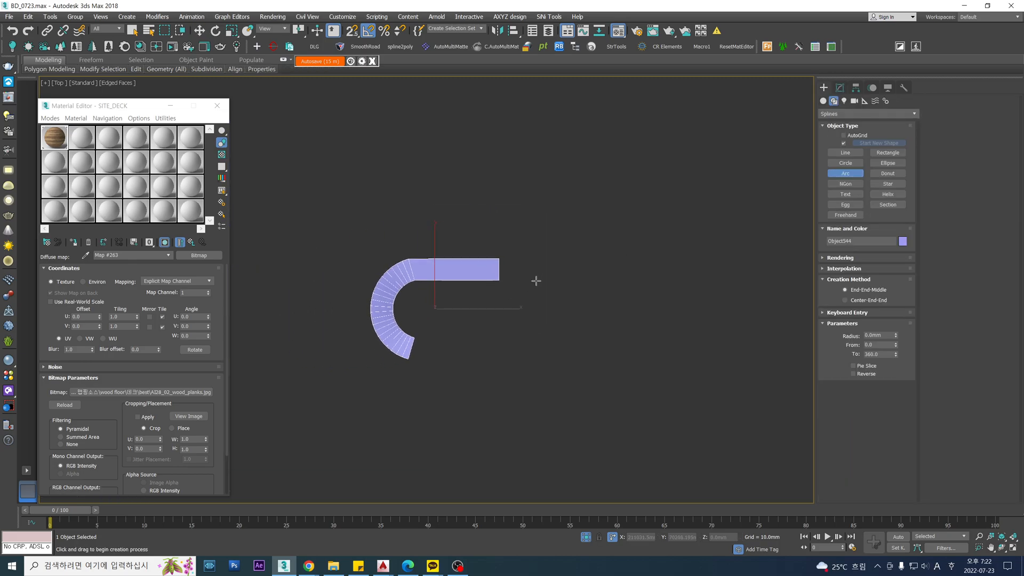
scroll(529, 284, "up", 2)
left_click_drag(612, 262, 489, 394)
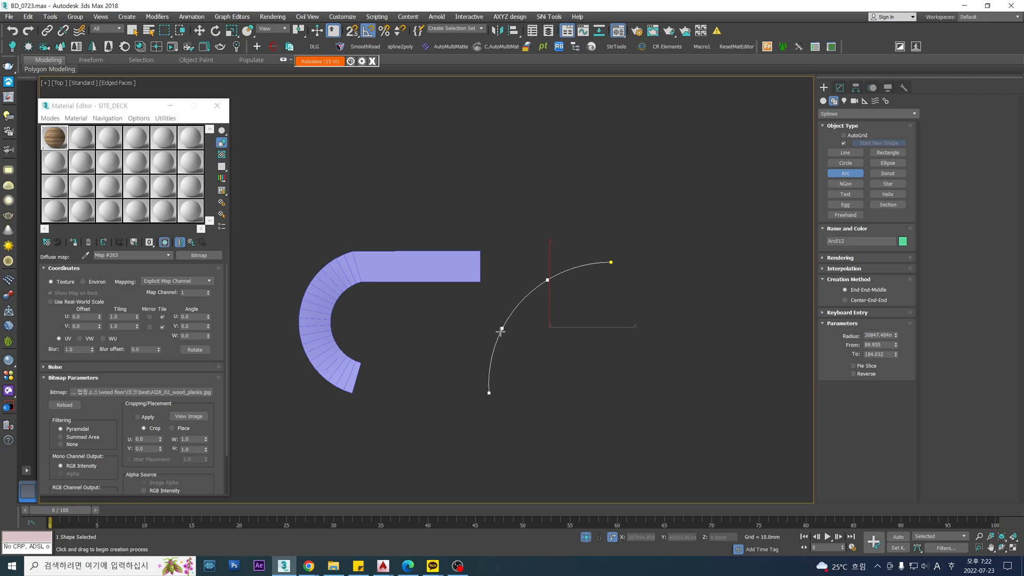
middle_click_drag(574, 321, 530, 315)
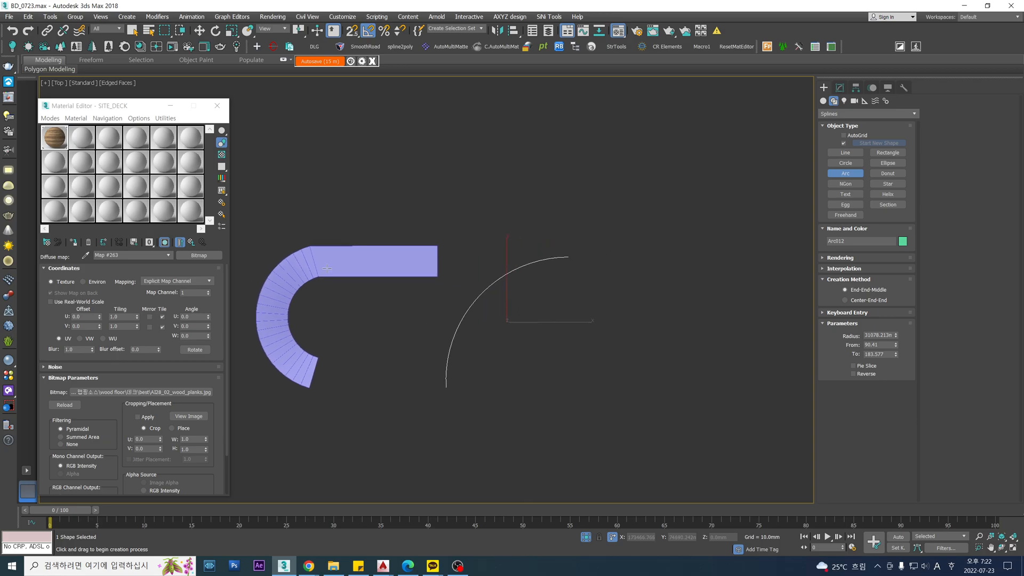
middle_click_drag(349, 271, 358, 281)
middle_click_drag(454, 361, 494, 343)
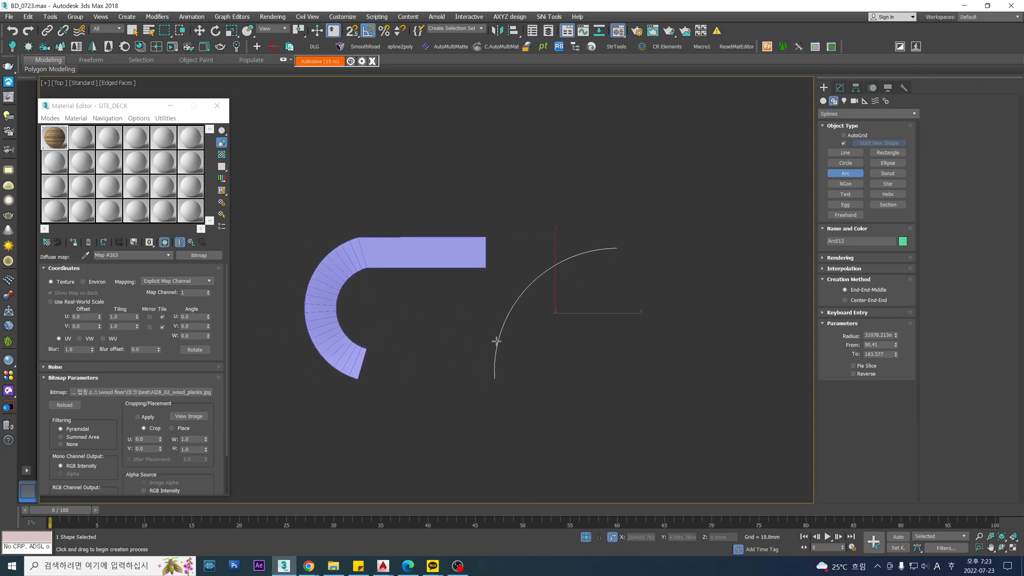
key("w")
key("s")
Detach the polygons of the ramp's curved part as a separate object.
left_click(327, 301)
key("s")
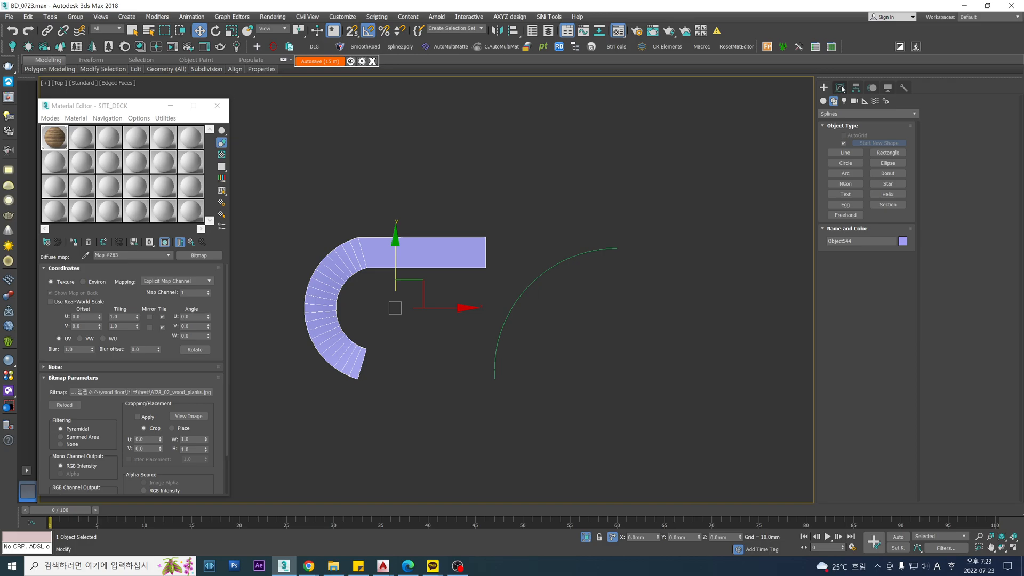
left_click(840, 87)
left_click(887, 300)
left_click(339, 274)
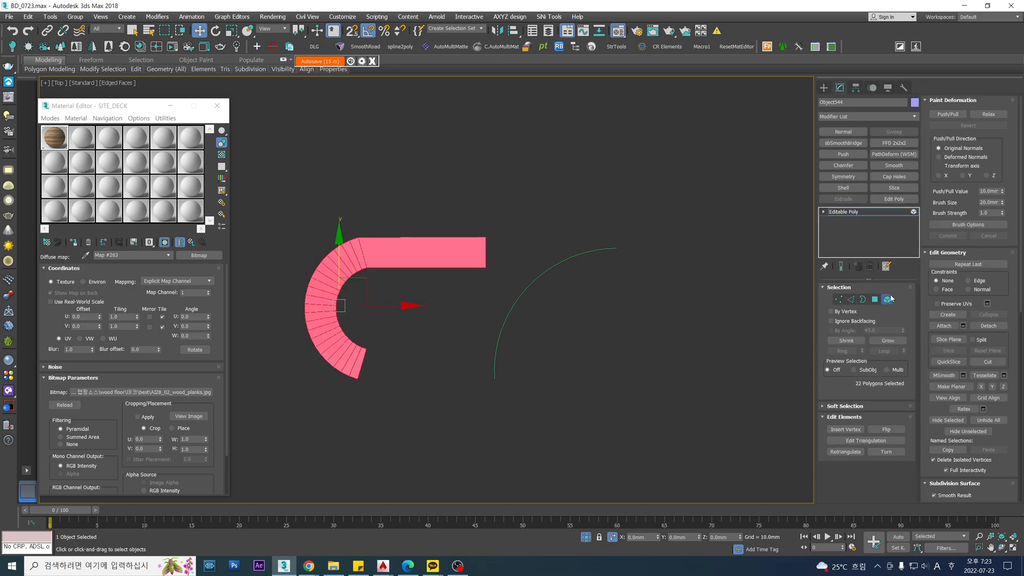
left_click(875, 300)
left_click_drag(259, 216, 352, 398)
key("alt+d")
left_click(548, 287)
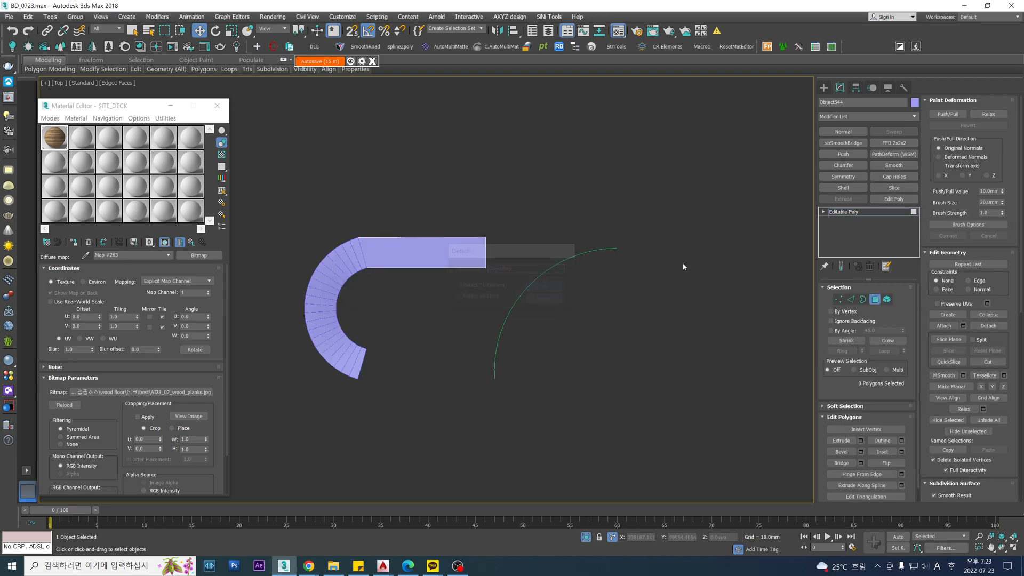
Copy the detached curve toward the straight part's far end and mirror the copy horizontally so it faces the original.
key("4")
left_click(340, 301)
left_click_drag(395, 306, 478, 305)
key("ctrl+z")
left_click_drag(383, 309, 495, 309, "shift")
left_click(513, 324)
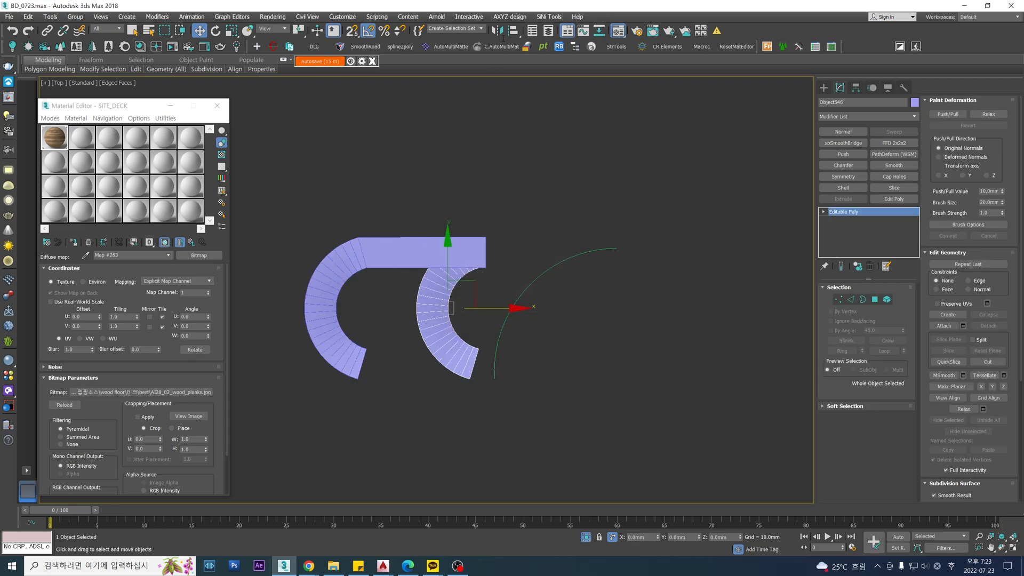
left_click(497, 31)
left_click(484, 359)
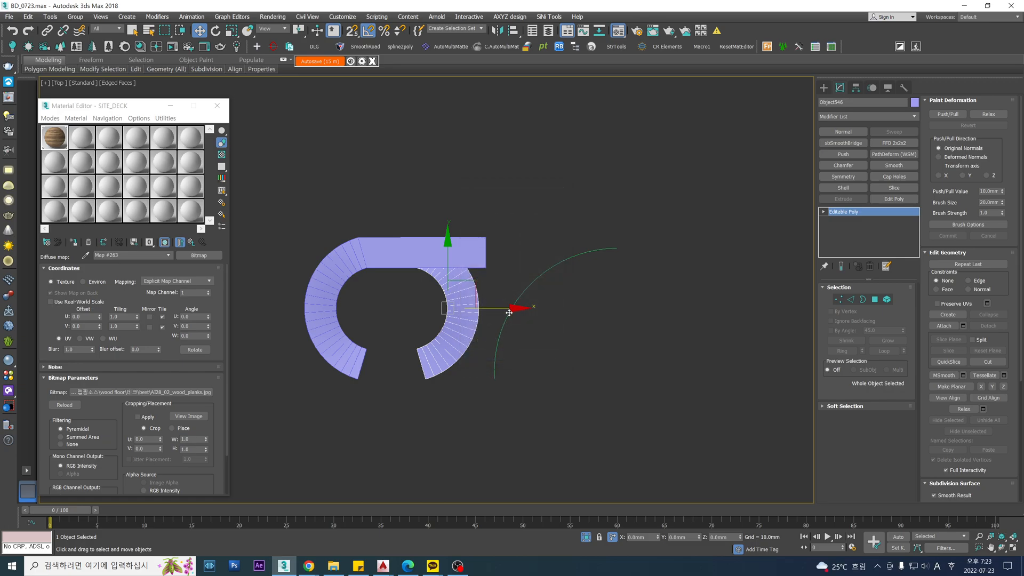
Align the mirrored curve with the straight part's far end in plan and lower it below the ramp.
left_click_drag(505, 310, 484, 271)
scroll(484, 271, "down", 4)
middle_click_drag(481, 336, 477, 277, "alt")
key("space")
scroll(477, 276, "up", 4)
left_click_drag(516, 263, 528, 291)
middle_click_drag(450, 313, 452, 296, "alt")
key("f")
Snap the mirrored curve's height so it sits below the ramp's lower end by the ramp's own drop.
scroll(431, 281, "down", 8)
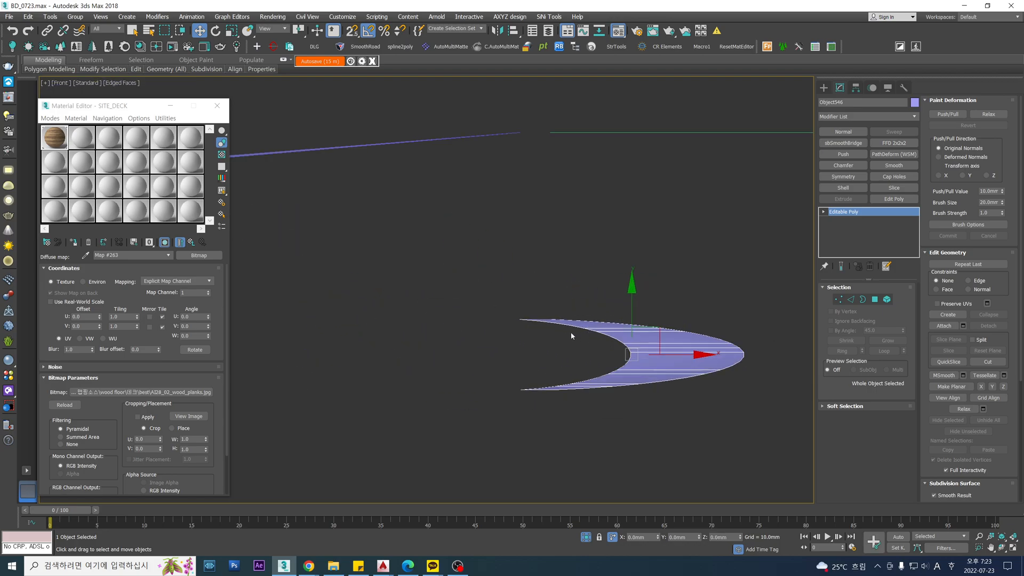
key("s")
left_click_drag(536, 326, 331, 317)
left_click_drag(511, 322, 326, 286)
left_click_drag(538, 246, 328, 288)
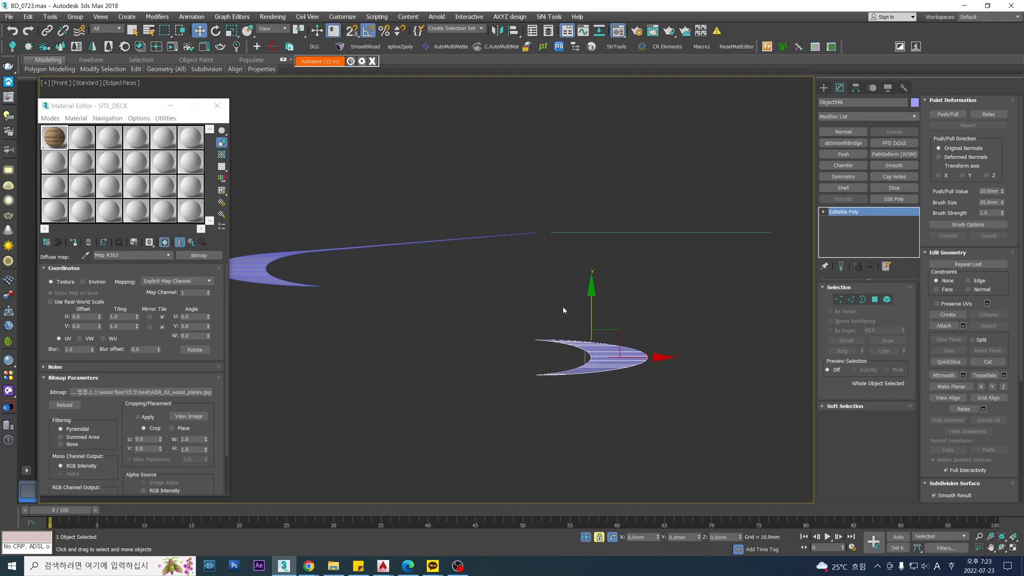
Attach the original curve to the mirrored copy and try to bridge one end edge of each.
middle_click_drag(562, 308, 576, 322, "alt")
key("alt+a")
left_click(339, 323)
key("2")
left_click(343, 326)
left_click(522, 322, "ctrl")
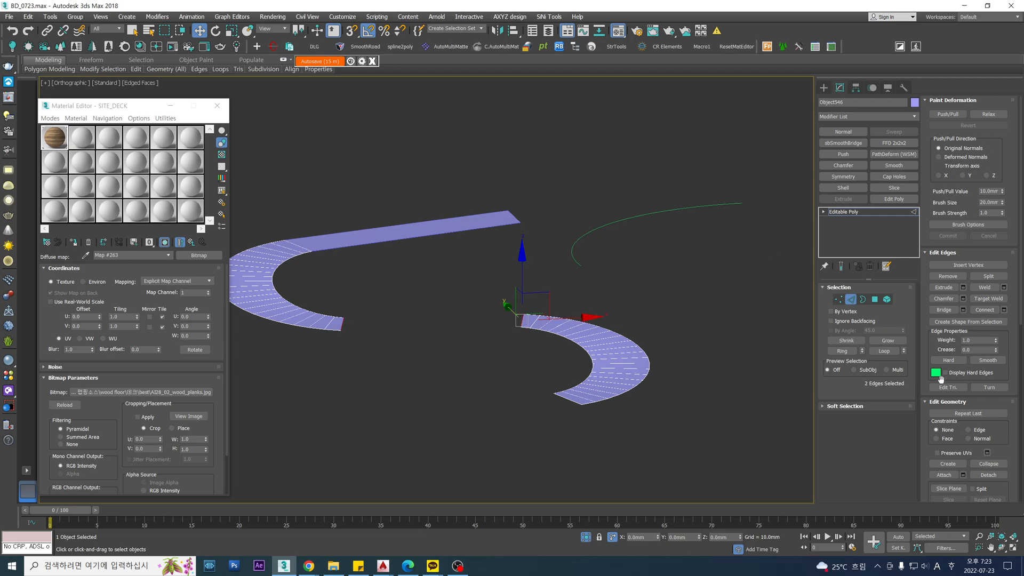
left_click(944, 309)
middle_click_drag(483, 294, 506, 281, "alt")
key("ctrl+z")
Pick the curves' other pair of end edges, and detach the mirrored curve back into its own object.
left_click(293, 254)
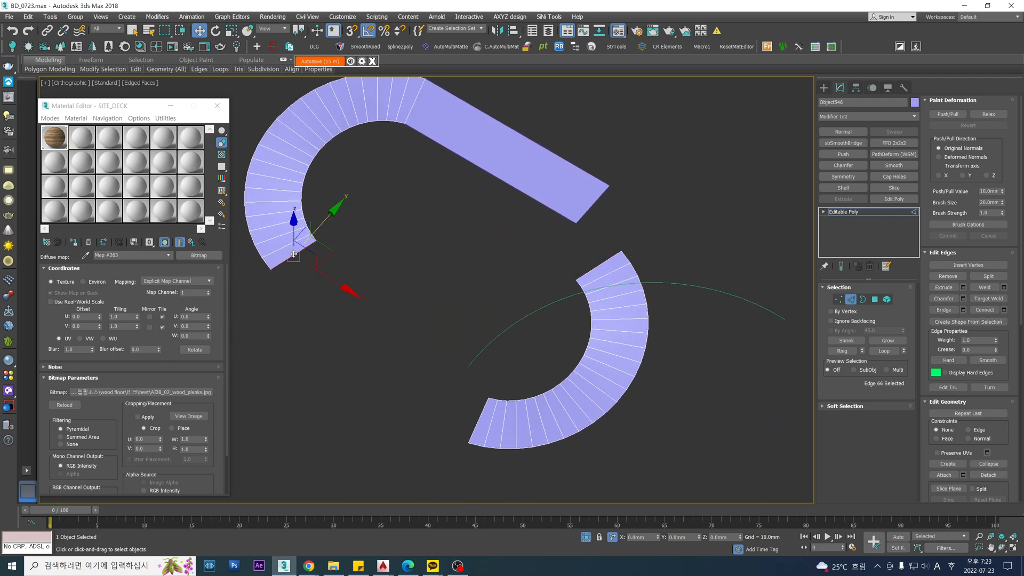
left_click(482, 415, "ctrl")
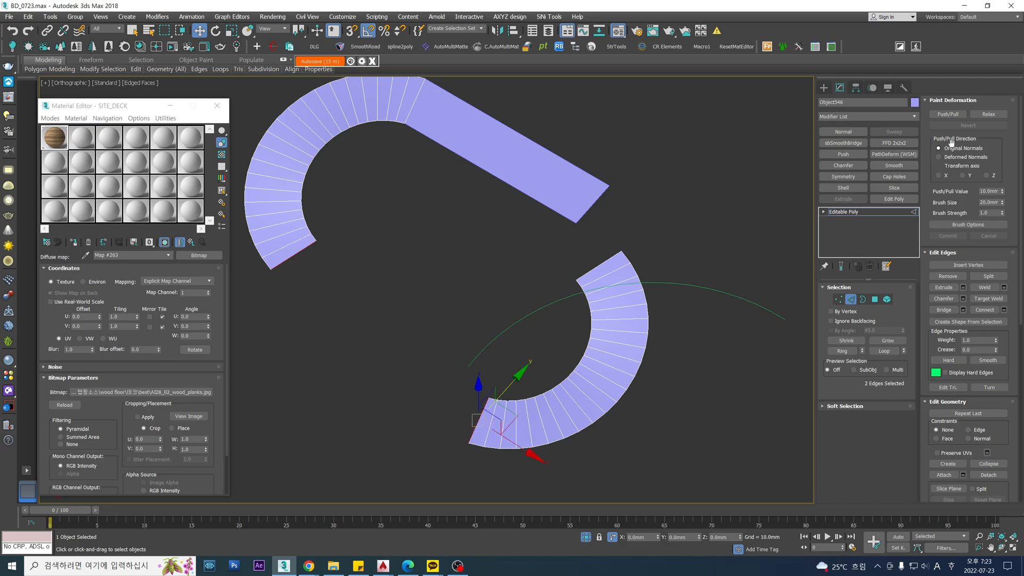
middle_click_drag(490, 352, 510, 313, "alt")
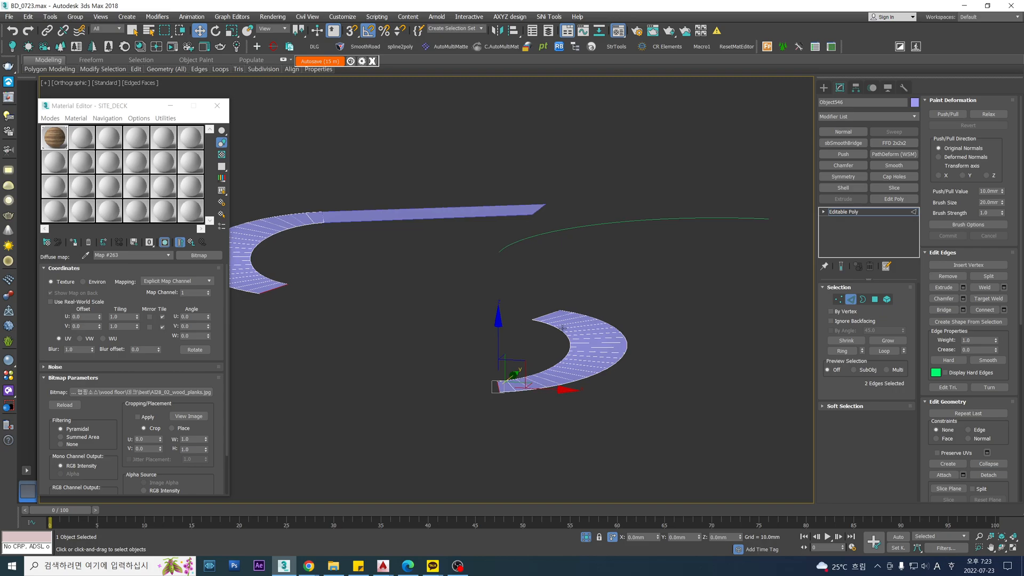
left_click(590, 388)
left_click(616, 353)
key("5")
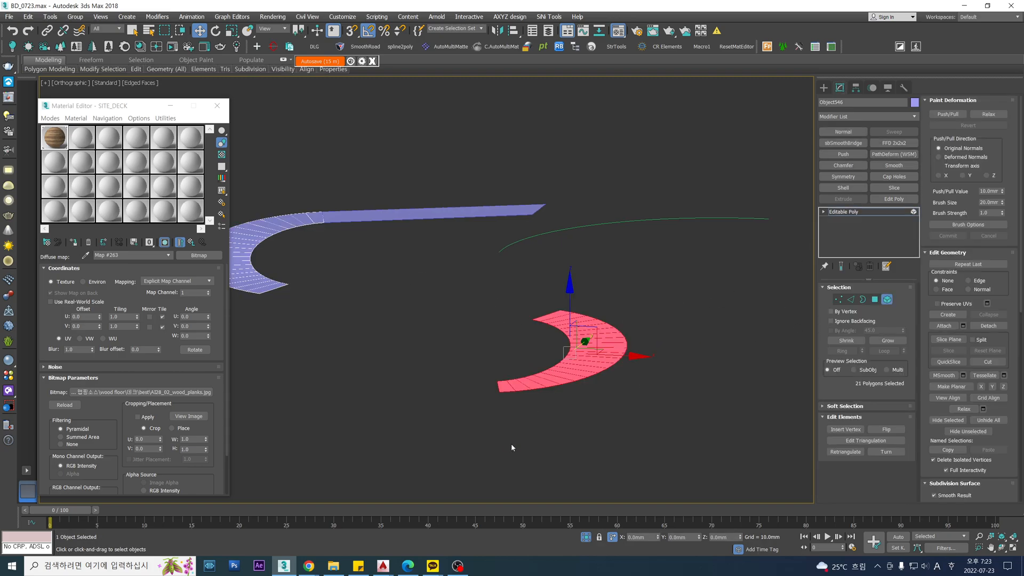
key("Return")
left_click(868, 212)
Mirror the detached lower curve along the Y axis without cloning, reversing its slope direction.
left_click(587, 344)
key("t")
key("z")
left_click(497, 30)
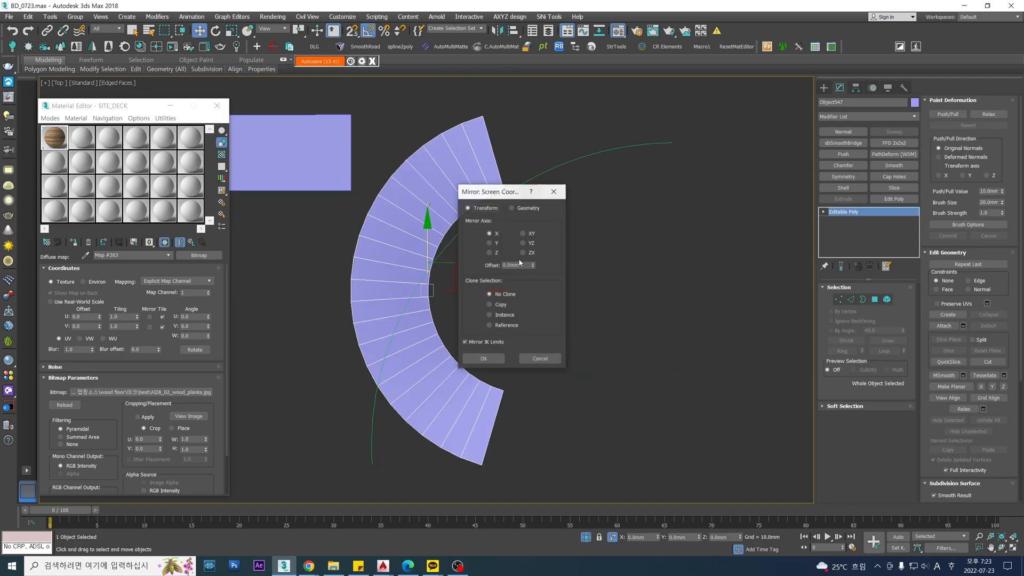
left_click(492, 245)
key("Return")
Bridge the facing end edges of the two curves to form the lower straight part.
middle_click_drag(452, 310, 350, 216, "alt")
key("2")
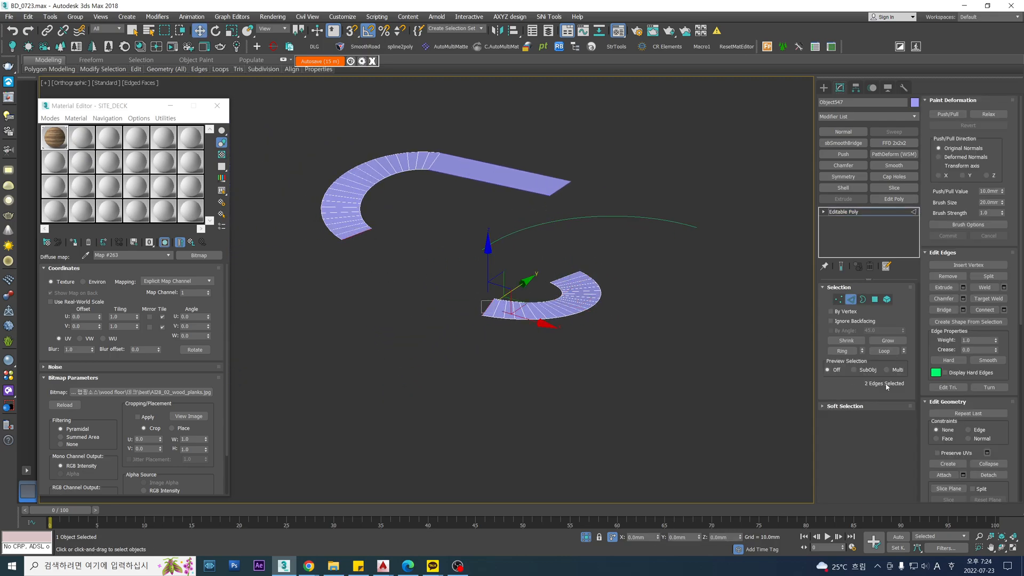
left_click(945, 310)
middle_click_drag(406, 277, 448, 300, "alt")
Raise all vertices of the lower curve in the front view to reduce the lower straight part's slope.
key("f")
scroll(366, 293, "down", 5)
key("1")
left_click_drag(726, 297, 519, 447)
left_click_drag(598, 293, 610, 259)
middle_click_drag(575, 291, 544, 310, "alt")
left_click(855, 212)
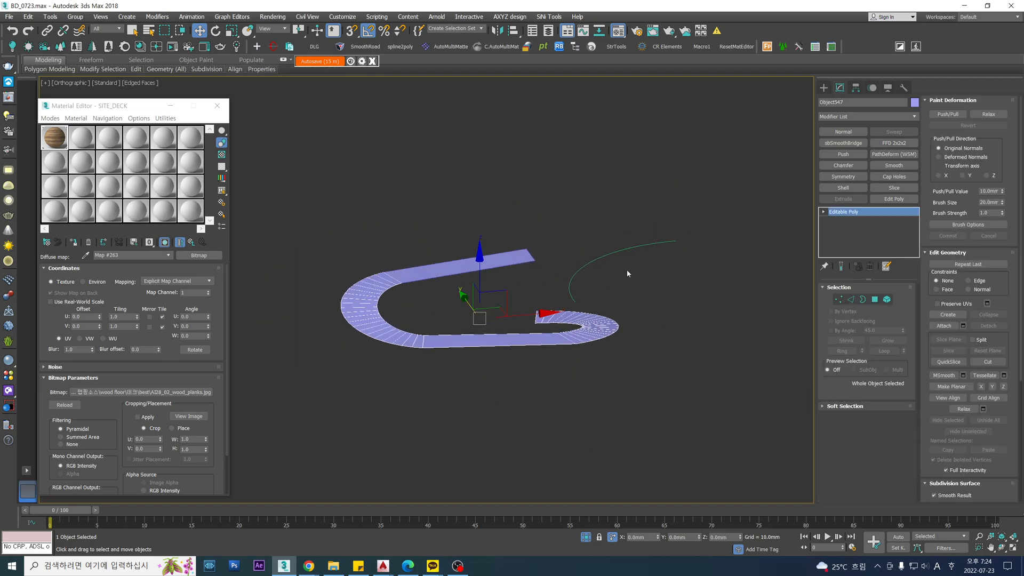
Check the loop in plan, and lower the joined curves and lower straight part away from the upper straight part.
left_click_drag(592, 425, 510, 343)
key("t")
key("z")
scroll(513, 349, "down", 3)
key("F3")
key("F3")
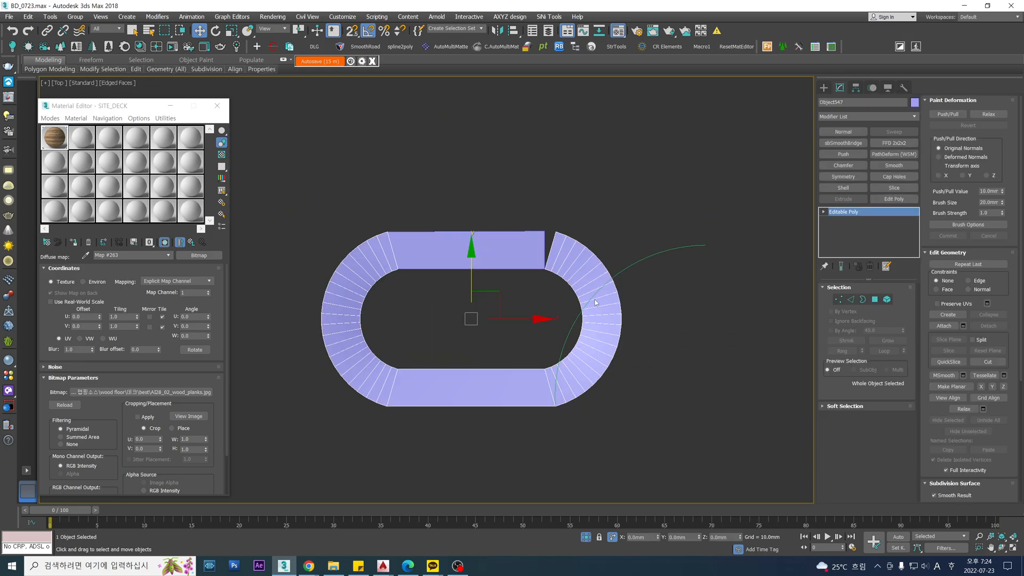
left_click(709, 293)
left_click_drag(707, 286, 669, 244)
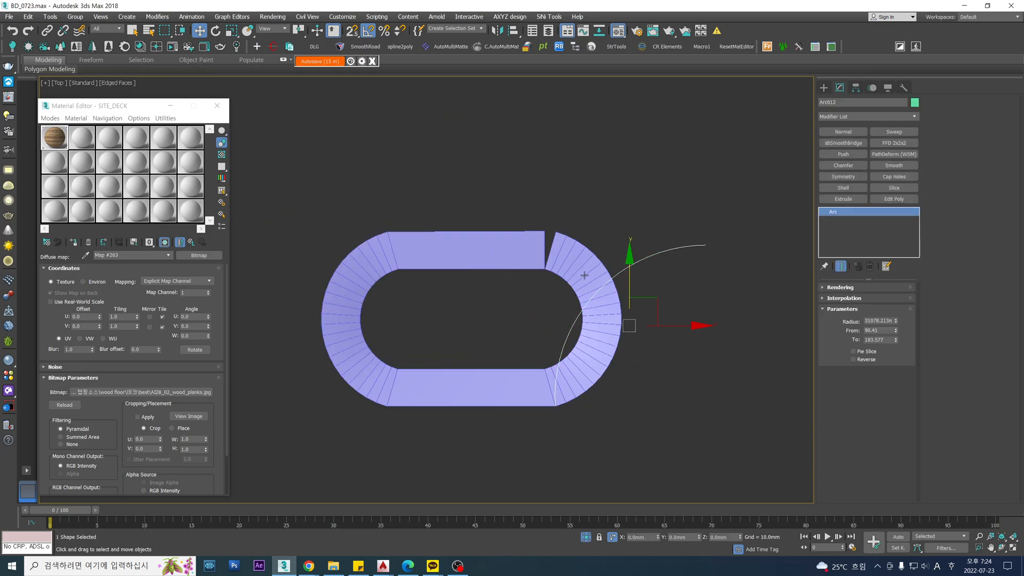
left_click(591, 279)
middle_click_drag(594, 328, 384, 314, "alt")
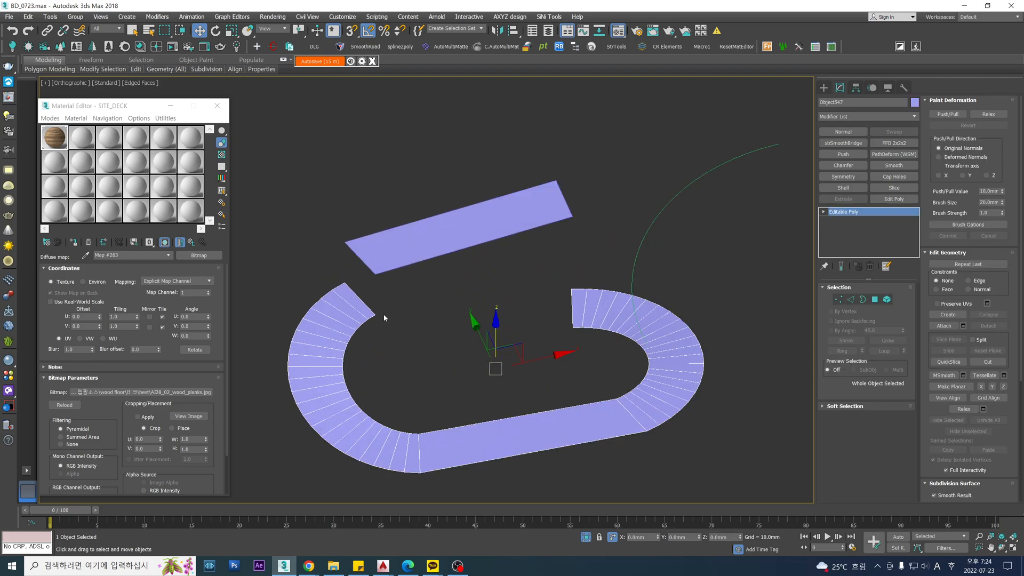
Extrude the original curve's open end edge straight up to the level of the upper straight part's end.
key("1")
key("F3")
left_click(331, 290)
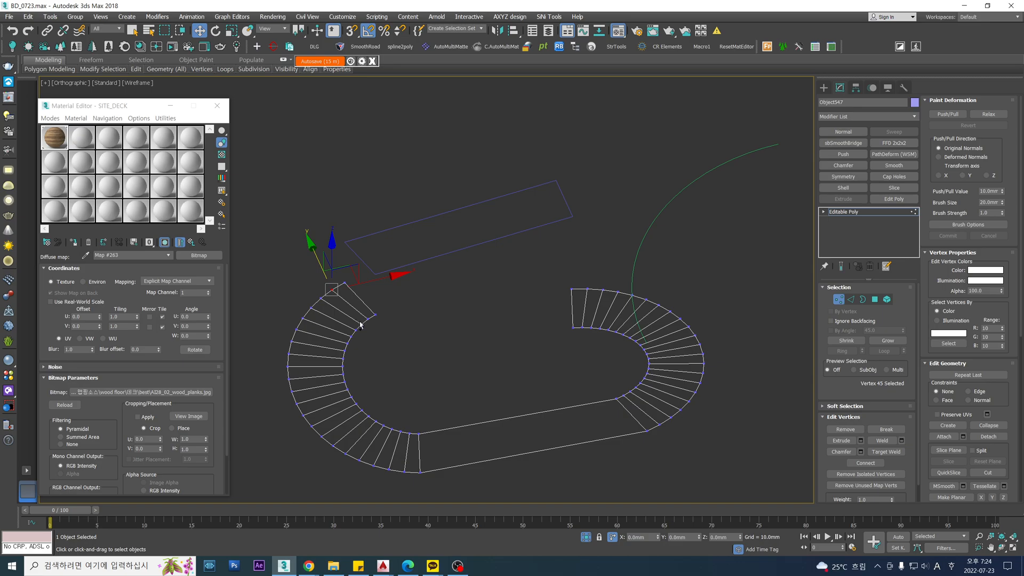
left_click(367, 319, "ctrl")
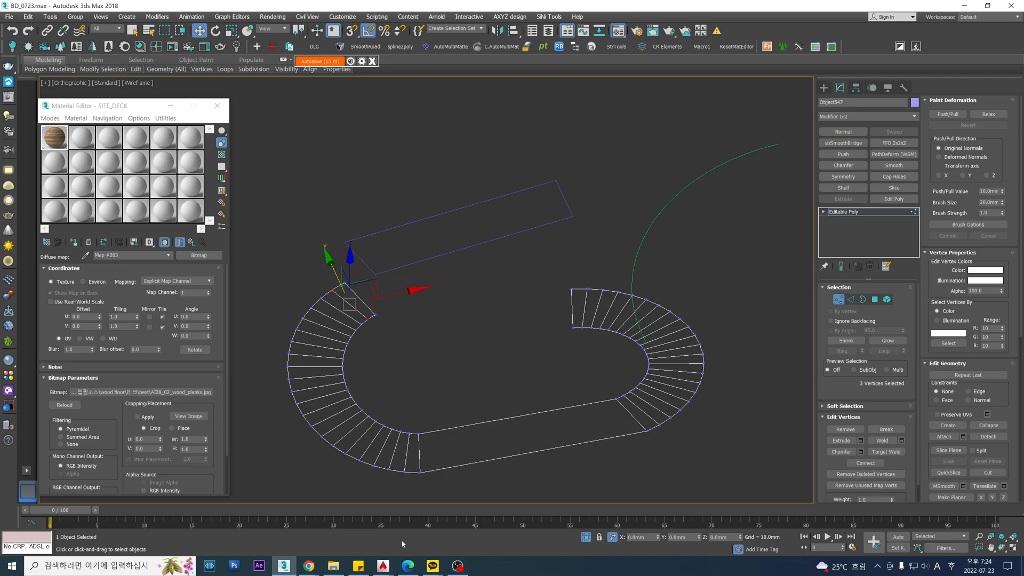
middle_click_drag(638, 396, 419, 320, "alt")
key("2")
left_click(362, 302)
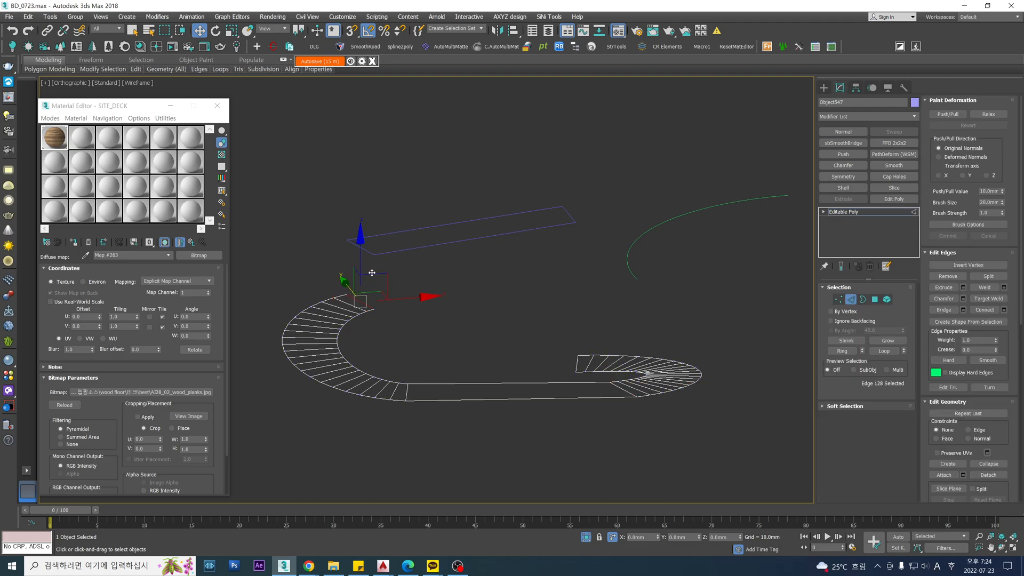
left_click_drag(361, 255, 361, 194, "shift")
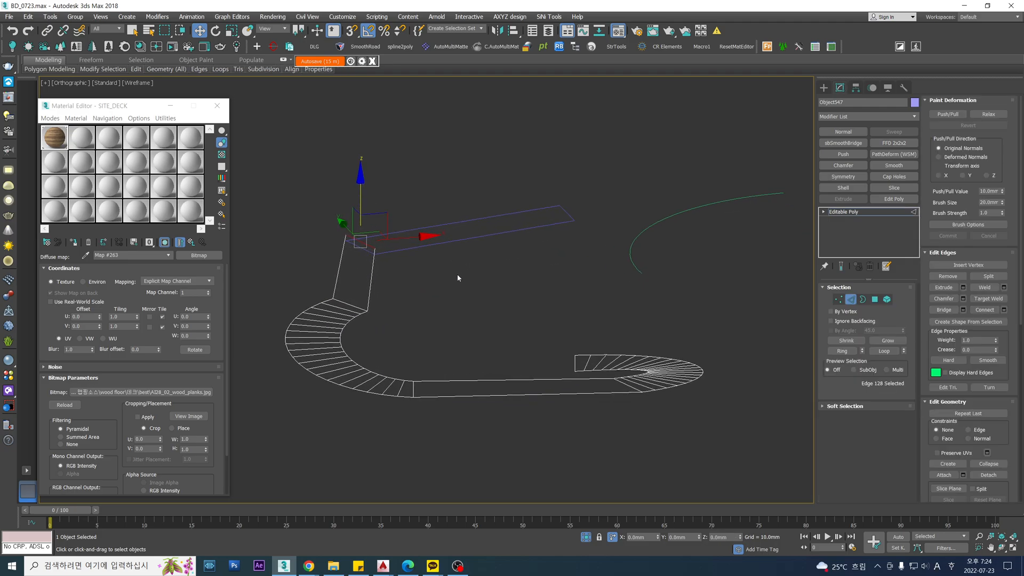
left_click(855, 212)
Try to even out the ramp's slope by loading its inner edge loop into SmoothRoad.
left_click(365, 47)
middle_click_drag(424, 329, 543, 343)
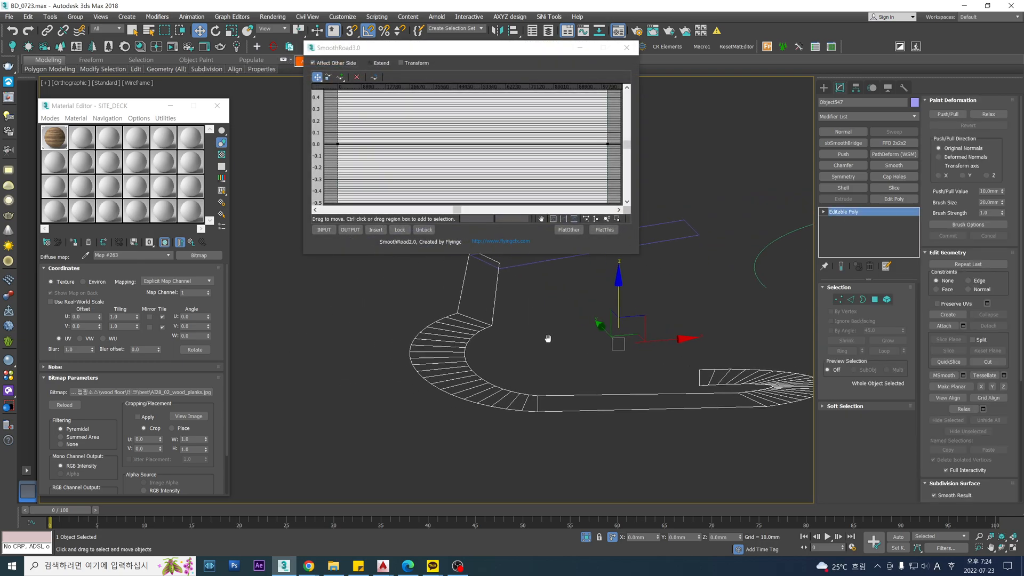
left_click(850, 299)
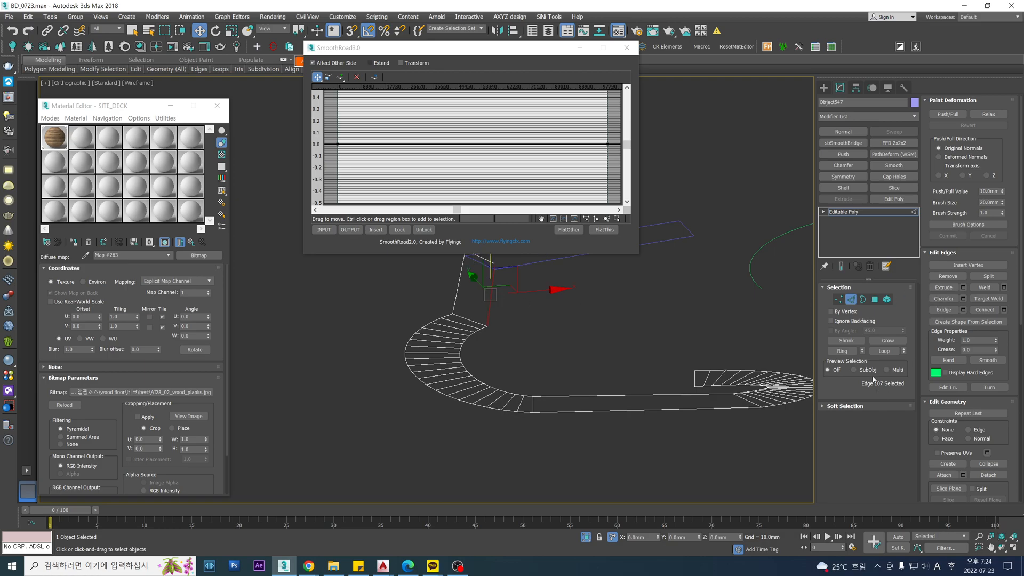
left_click(847, 352)
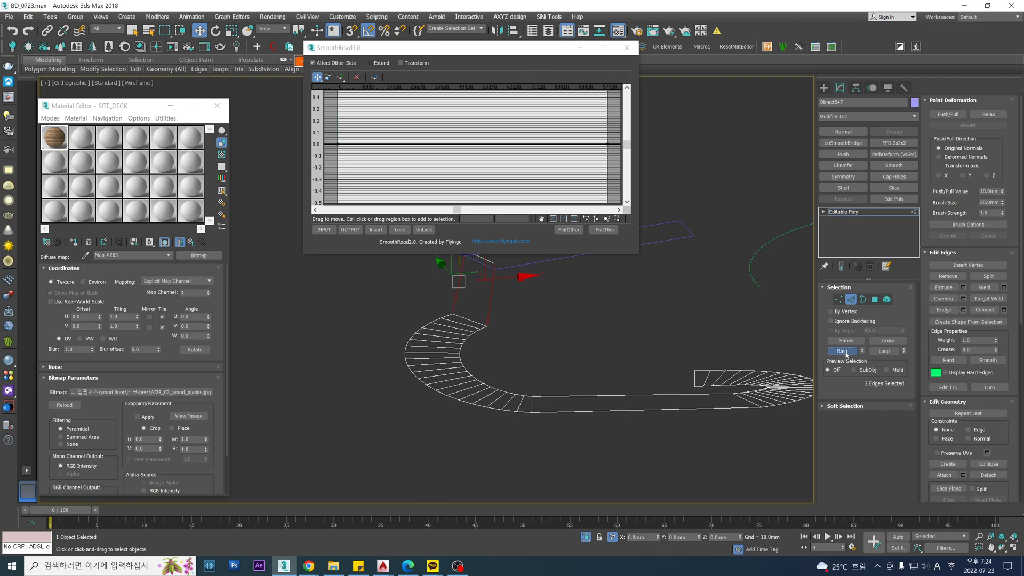
left_click(884, 351)
middle_click_drag(556, 350, 436, 372)
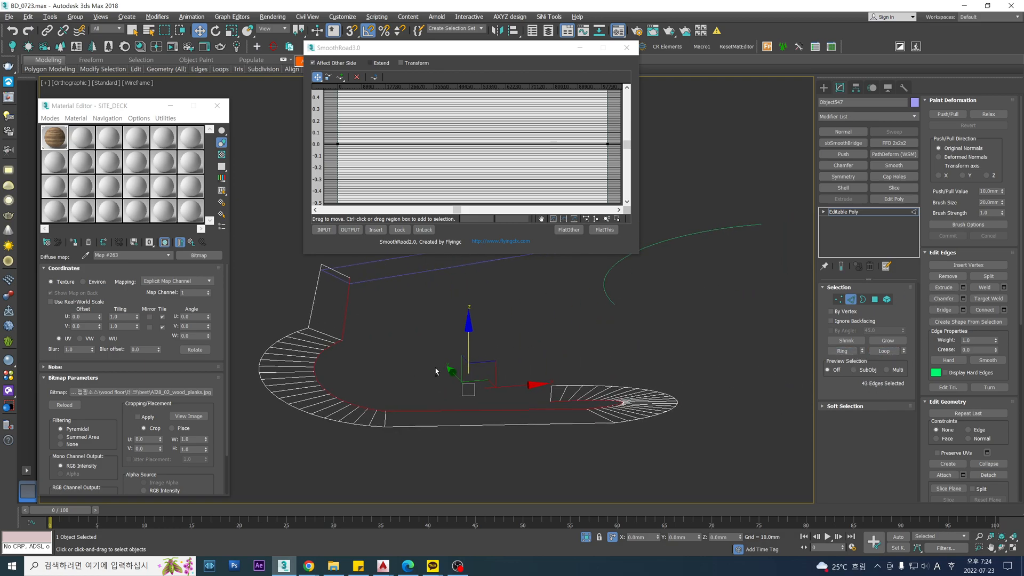
left_click(328, 231)
middle_click_drag(427, 288, 443, 321, "alt")
key("f")
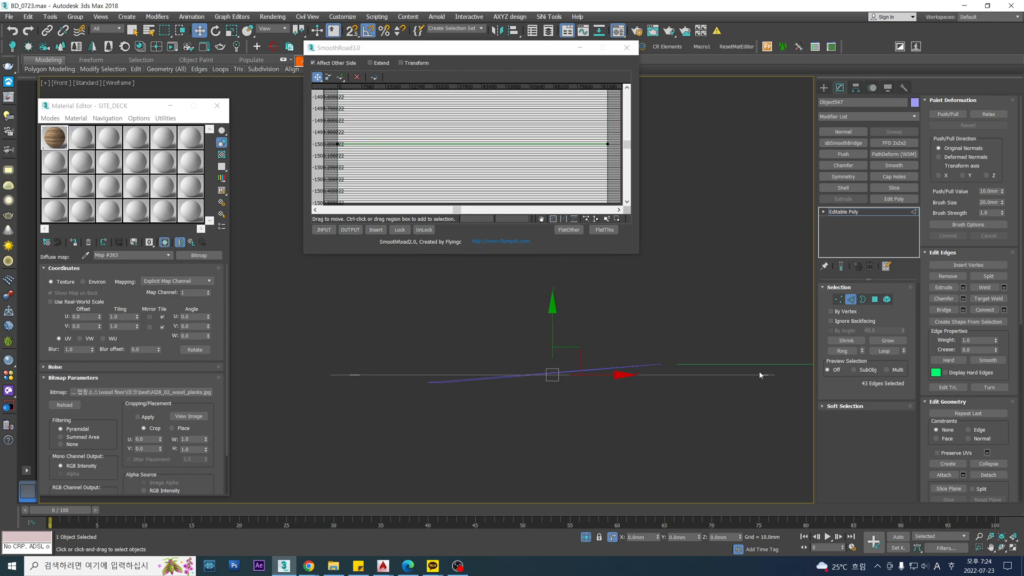
middle_click_drag(499, 308, 561, 328, "alt")
key("ctrl+z")
Leave edge editing on the ramp, open the StrTools panel, and move the SmoothRoad window clear of the ramp.
left_click(862, 211)
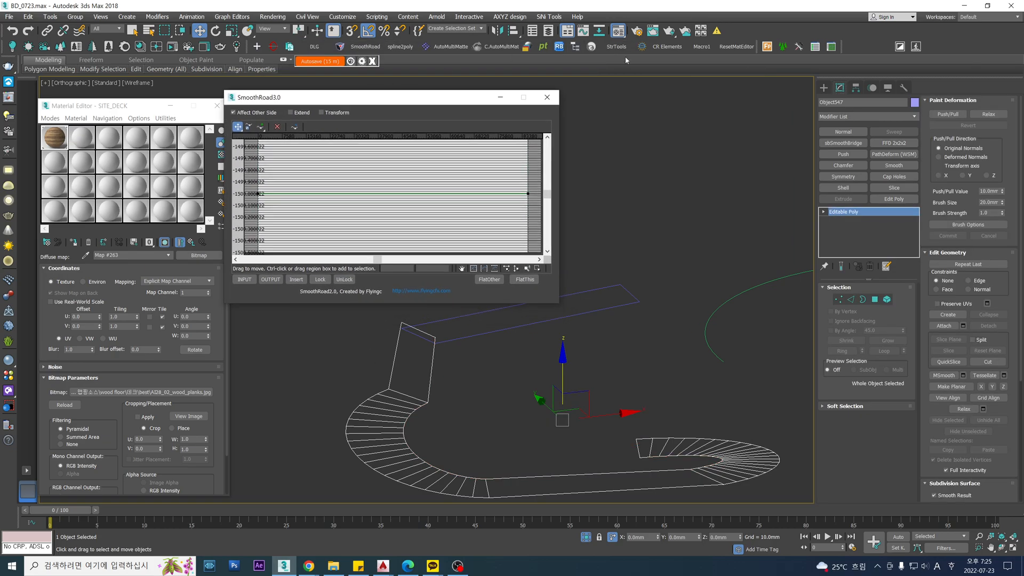
left_click(617, 47)
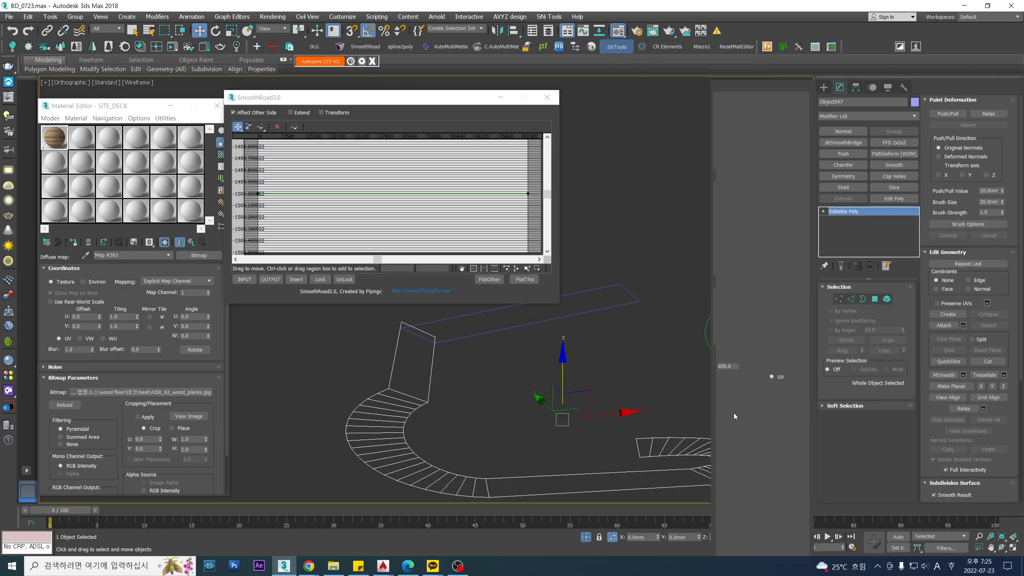
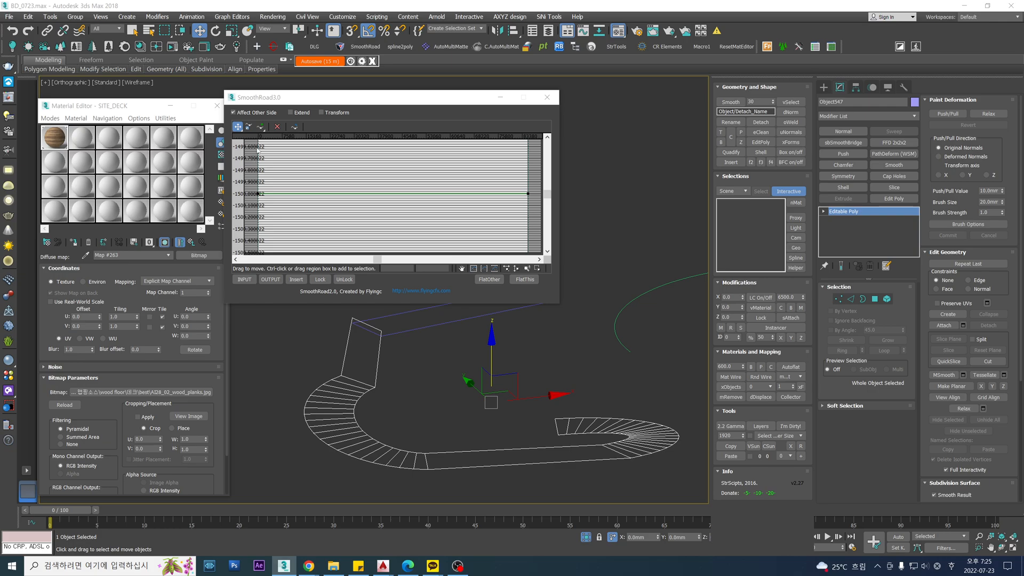
left_click_drag(304, 103, 305, 89)
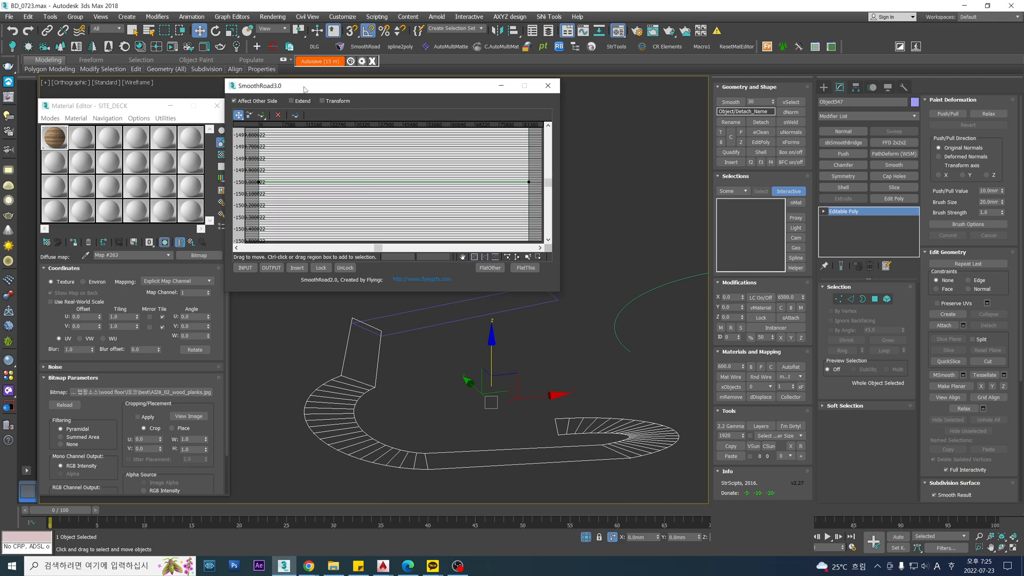
left_click_drag(305, 89, 310, 88)
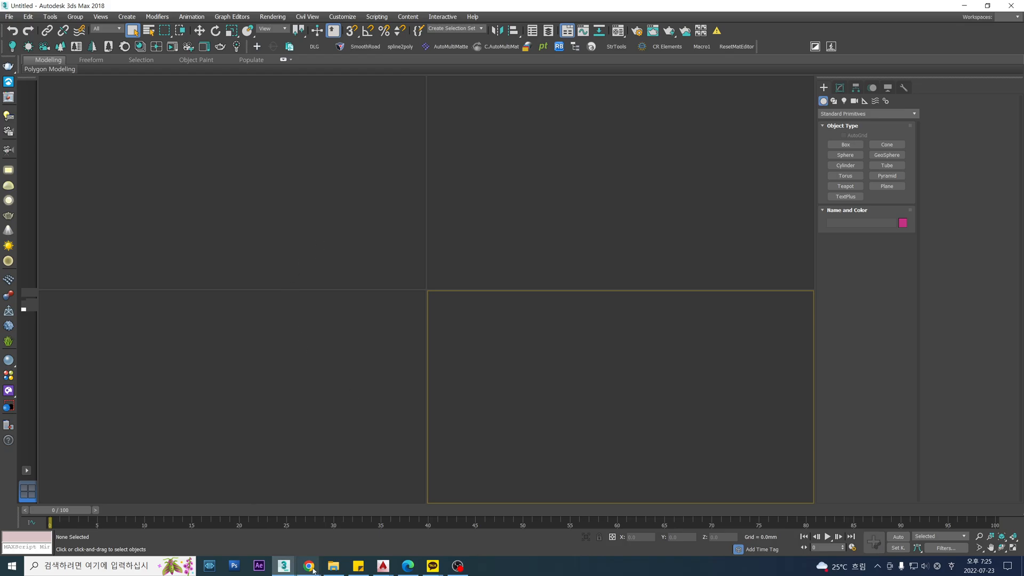
mouse_move(288, 567)
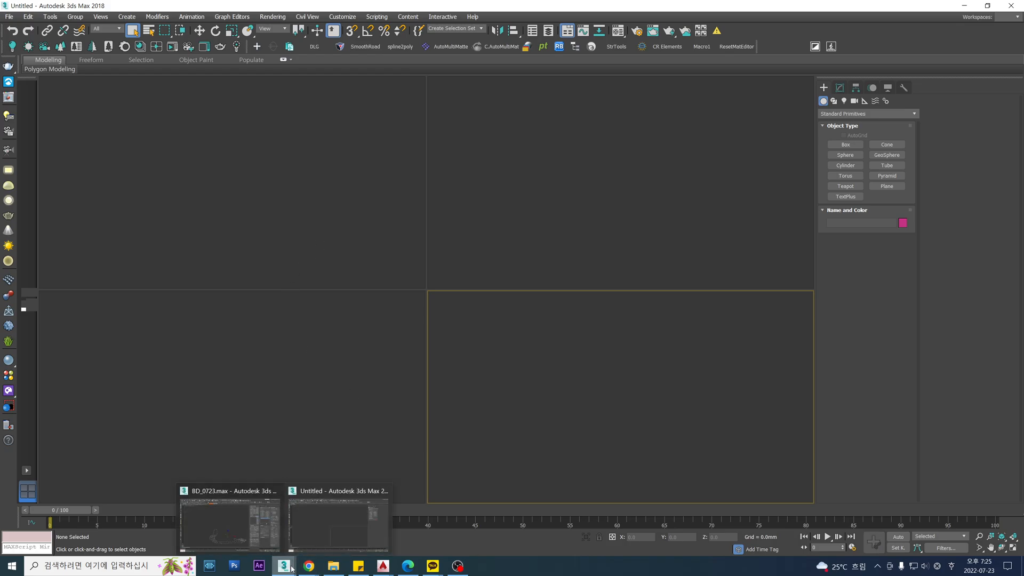
left_click(246, 532)
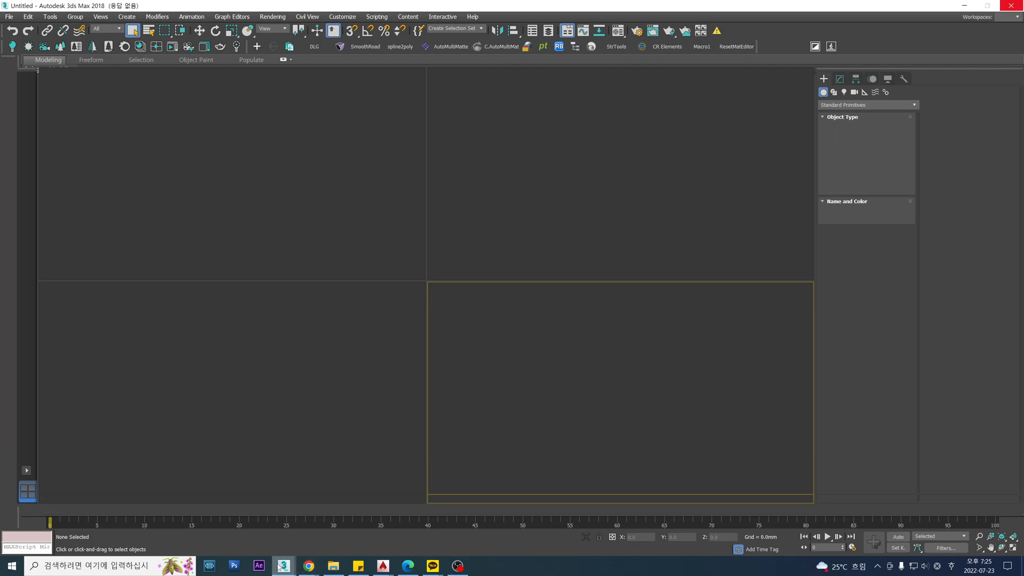
mouse_move(278, 565)
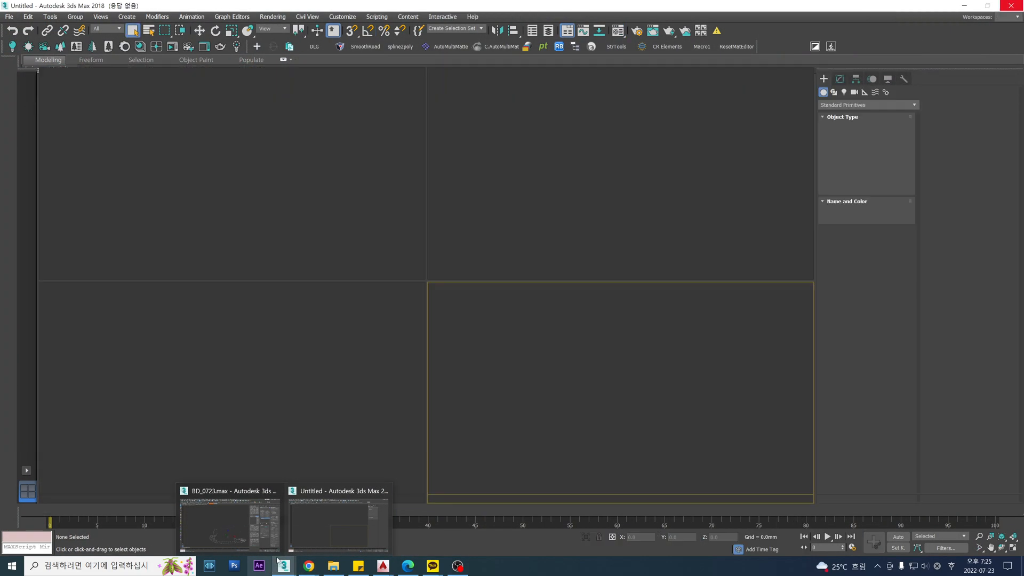
left_click(325, 537)
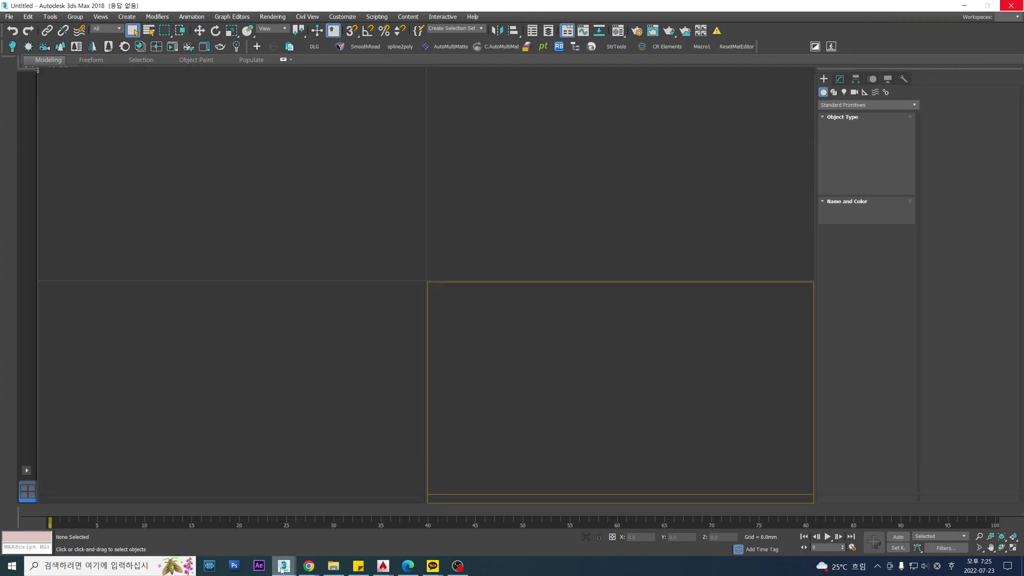
mouse_move(281, 567)
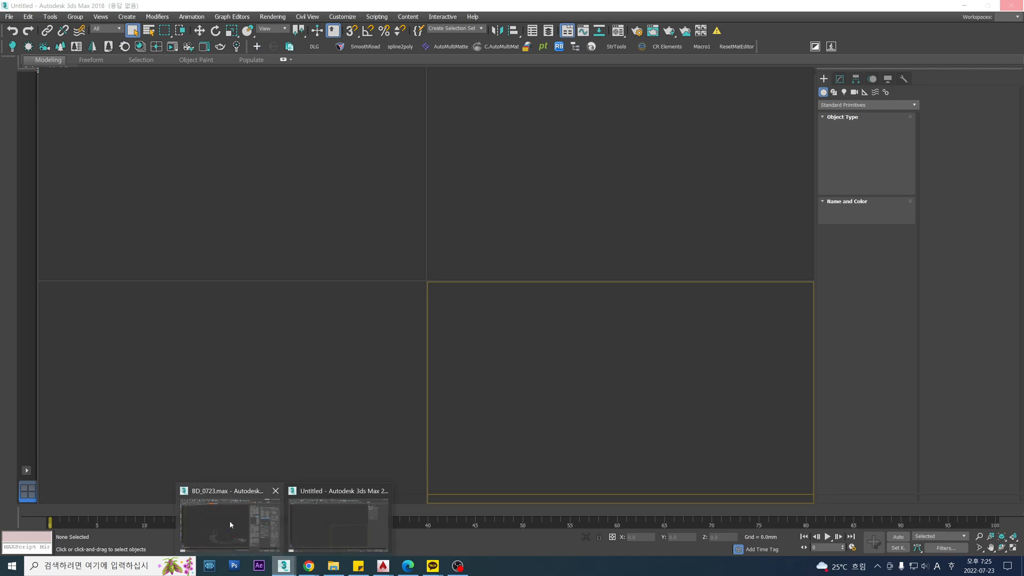
left_click(230, 521)
middle_click_drag(318, 338, 381, 340)
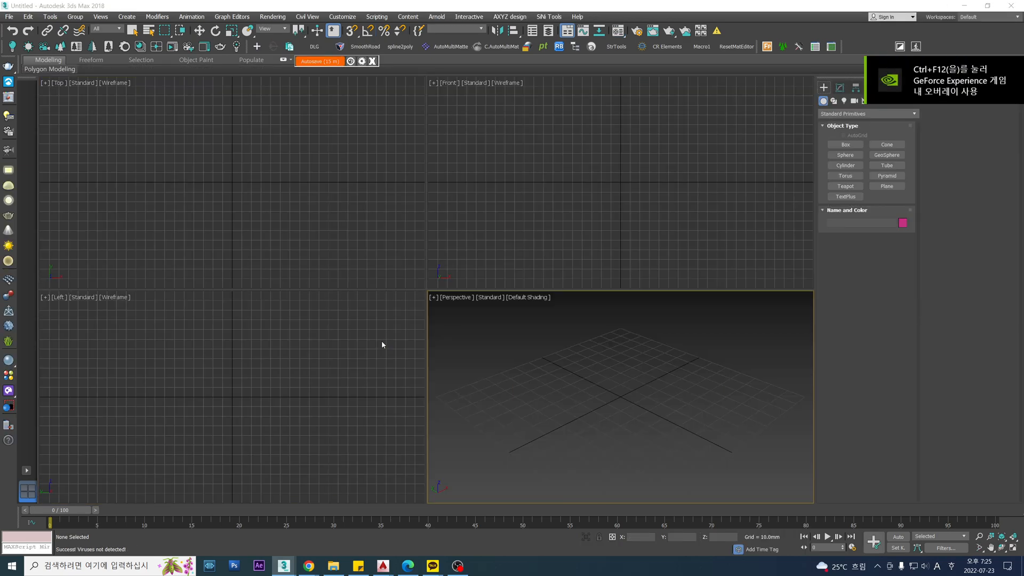
Paste the copied ramp into the untitled scene with StrTools and show it in one maximized viewport.
left_click(317, 149)
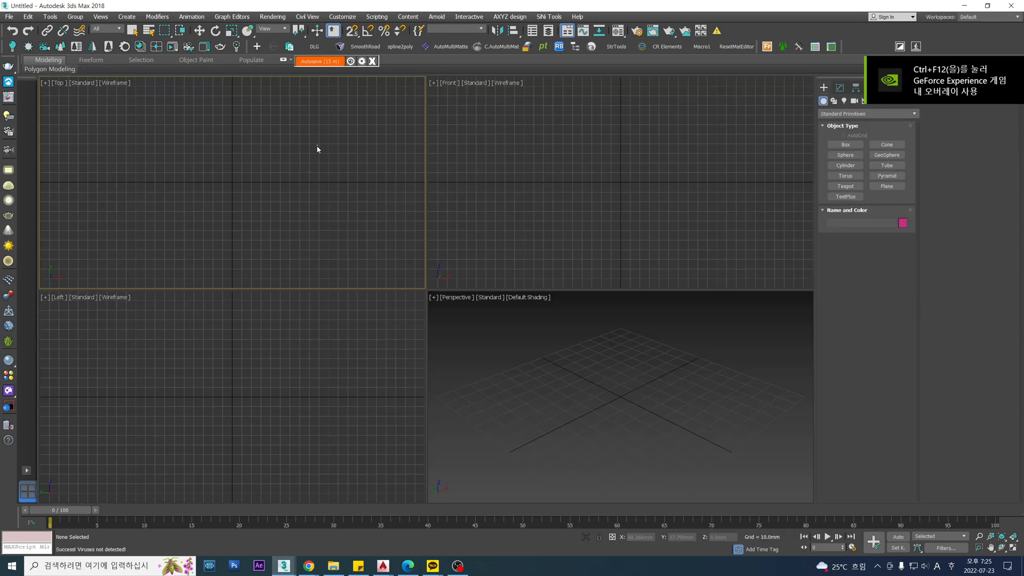
left_click(619, 49)
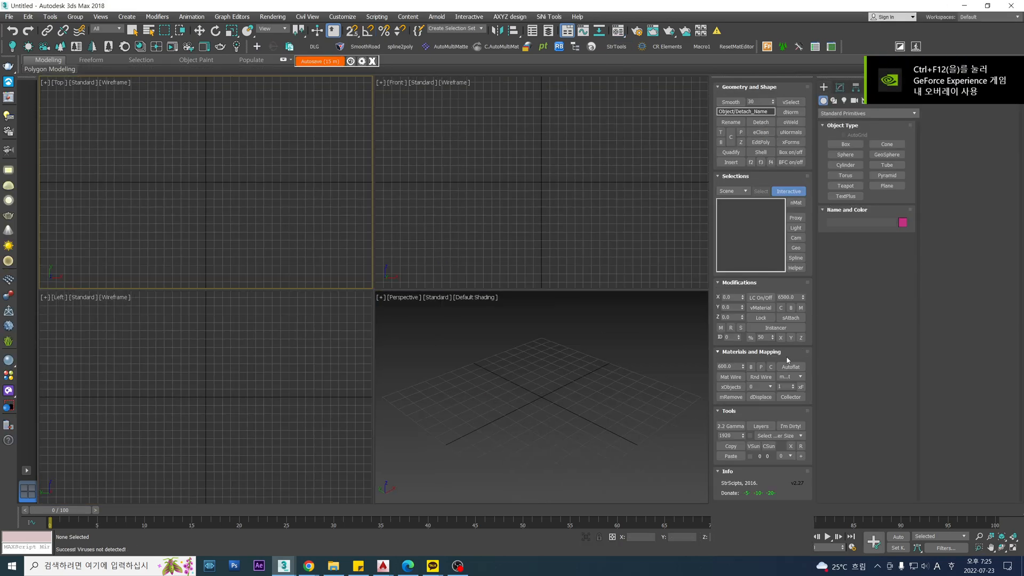
left_click(737, 456)
key("w")
key("z")
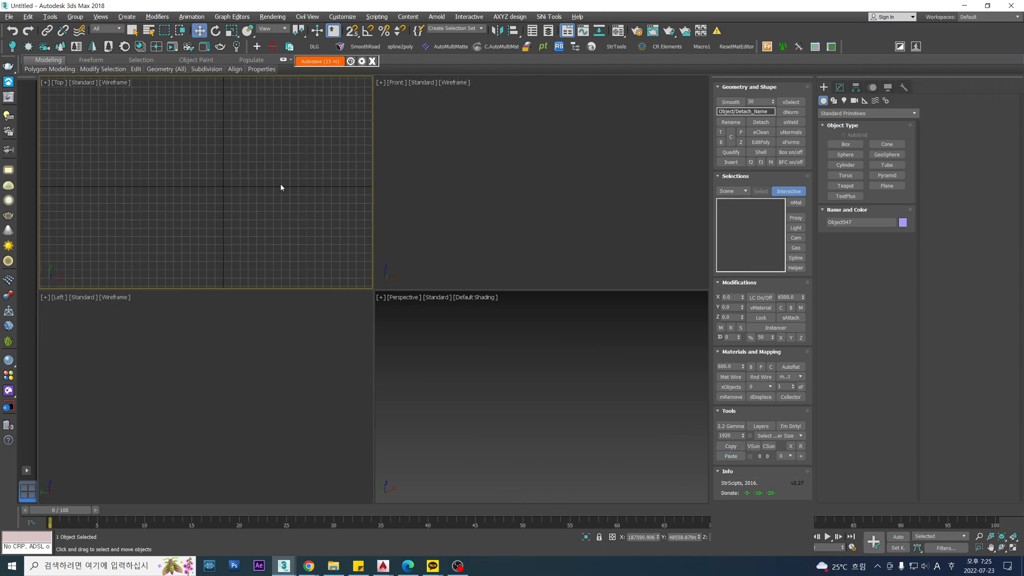
key("alt+w")
middle_click_drag(534, 376, 372, 254, "alt")
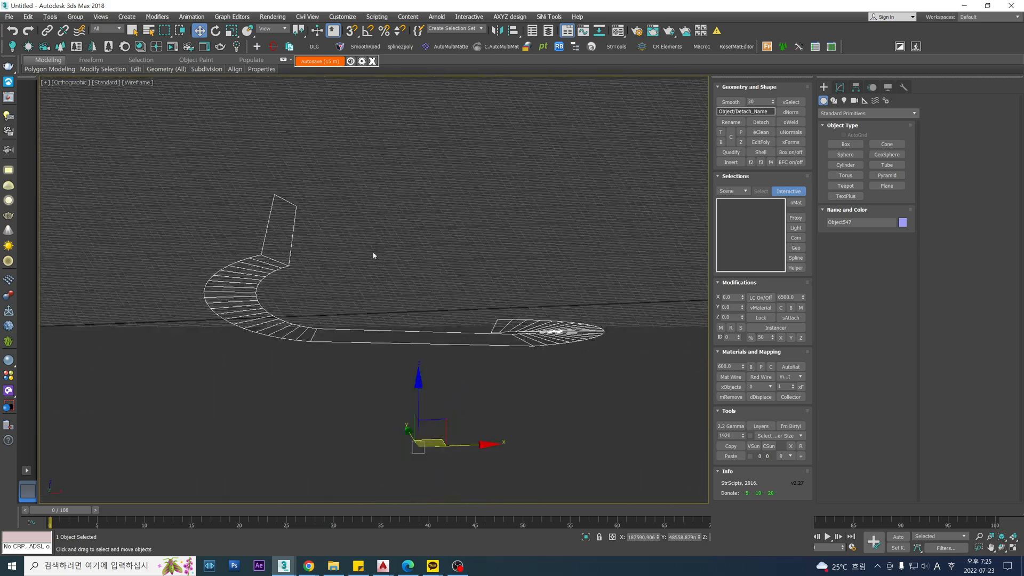
Try SmoothRoad on the inner edge loop of the ramp pasted into the untitled scene.
key("2")
double_click(291, 238)
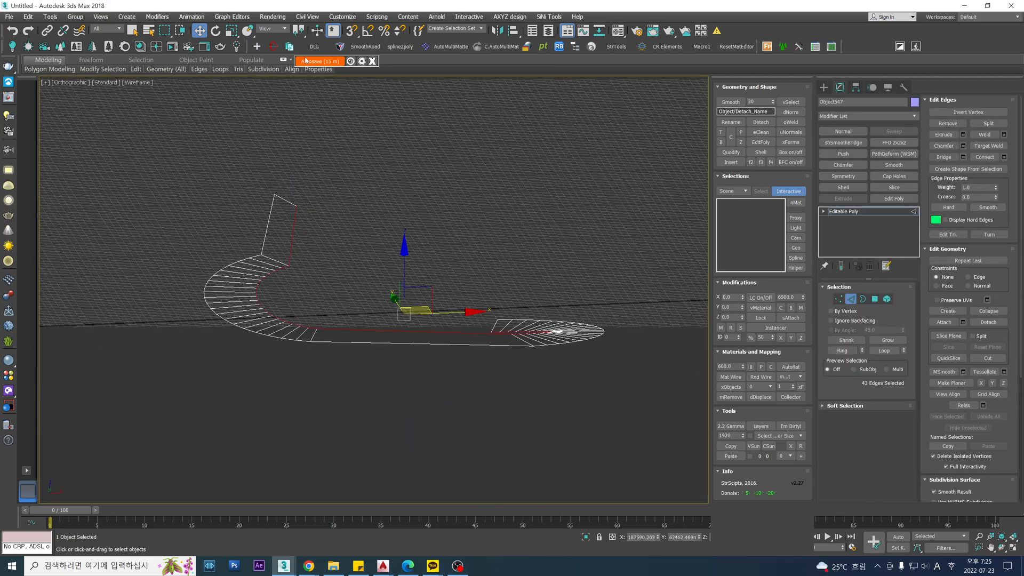
left_click(348, 46)
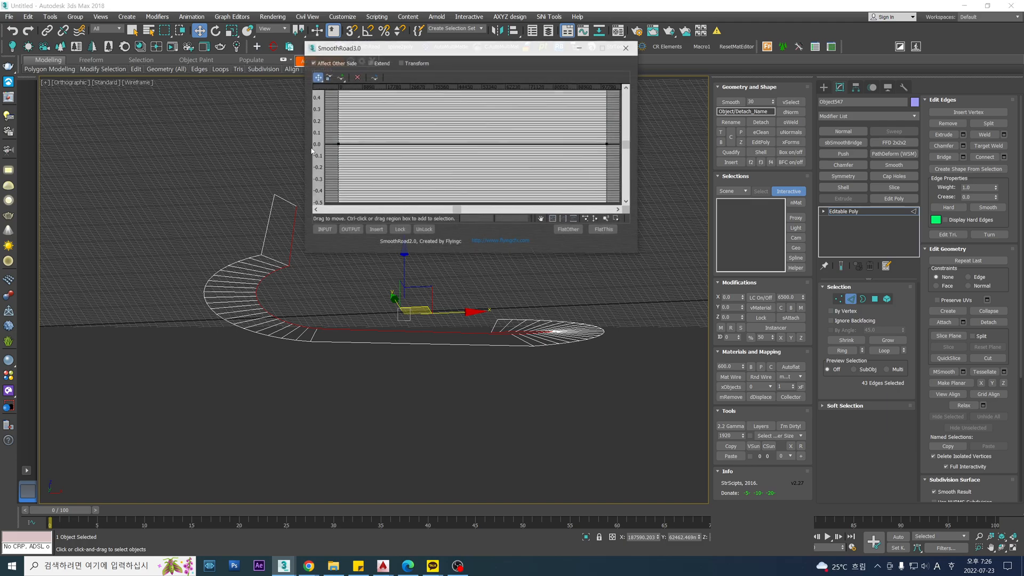
left_click(351, 230)
key("f")
middle_click_drag(367, 314, 394, 382)
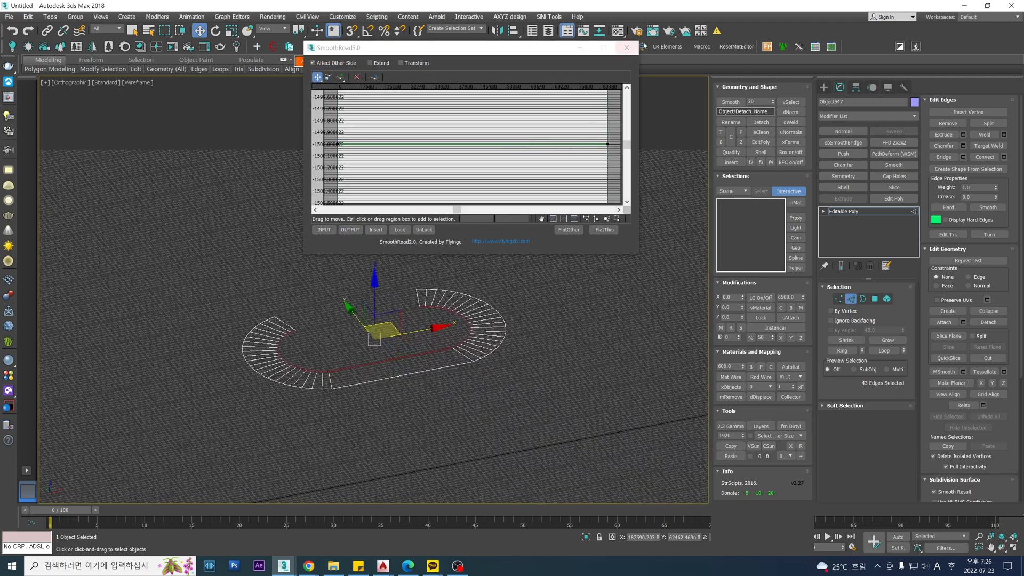
key("ctrl+z")
left_click(627, 48)
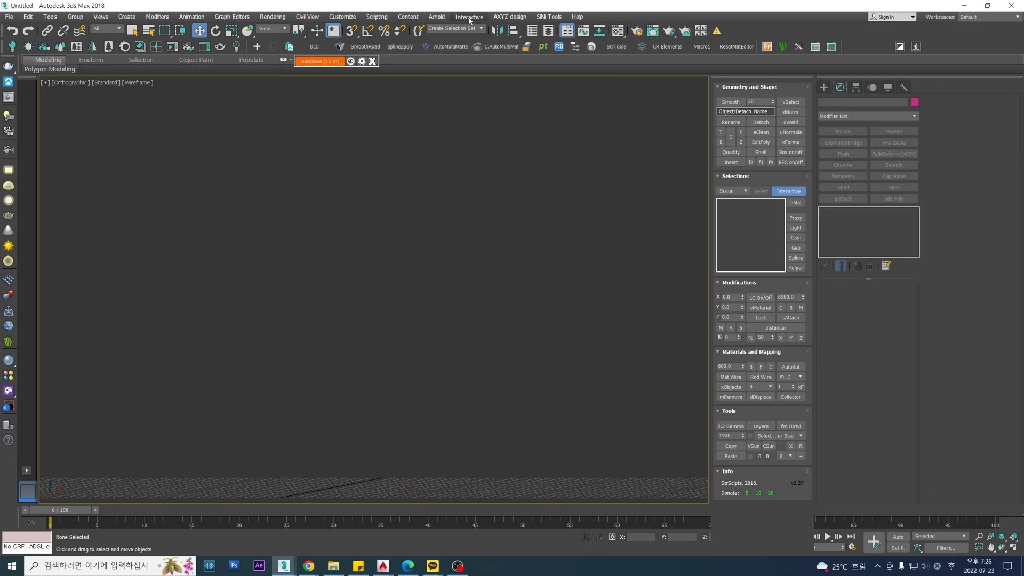
Set the untitled scene's system unit scale to Centimeters.
left_click(333, 19)
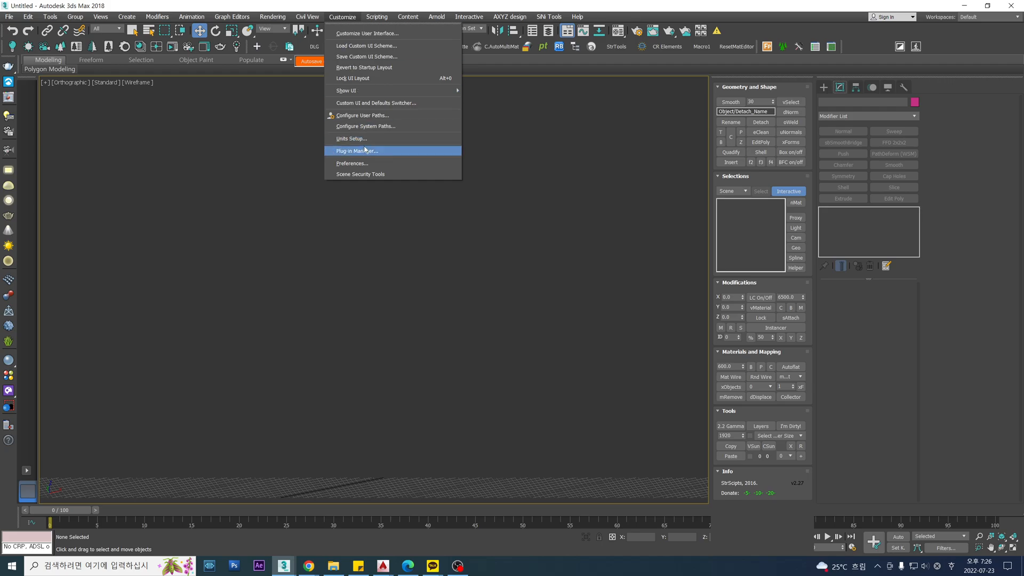
left_click(363, 142)
left_click(530, 206)
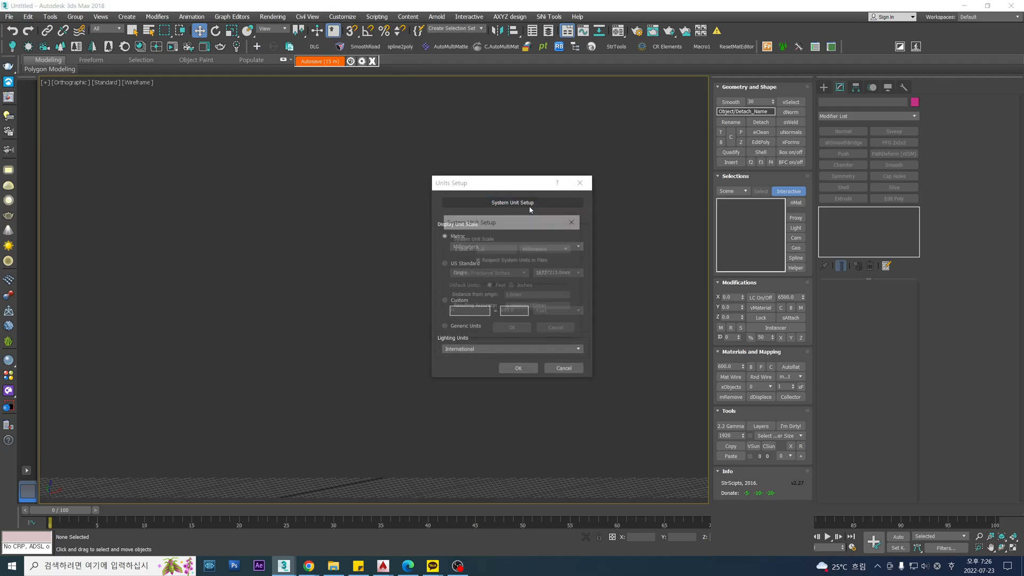
left_click(563, 250)
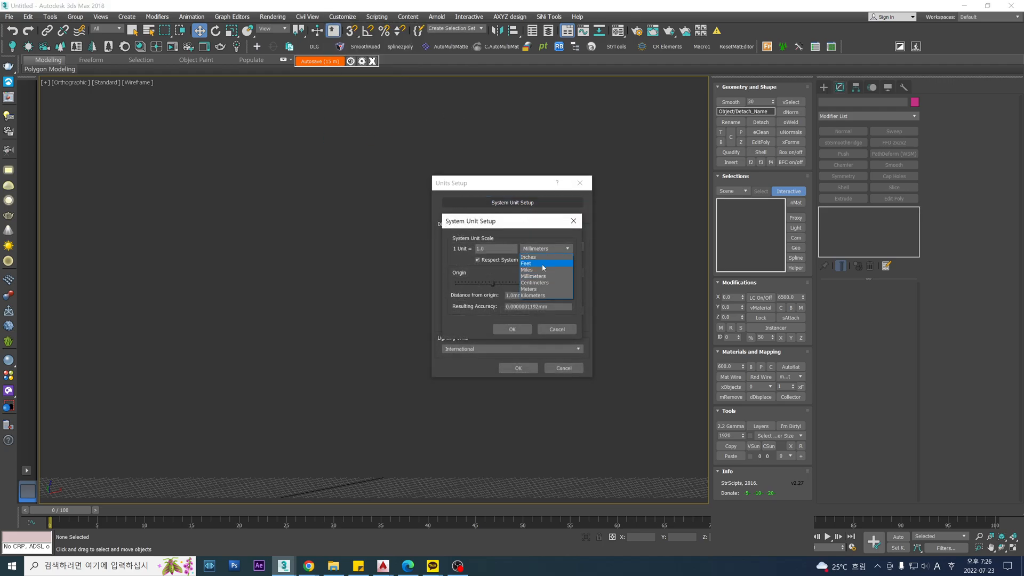
left_click(539, 284)
left_click(526, 330)
left_click(518, 369)
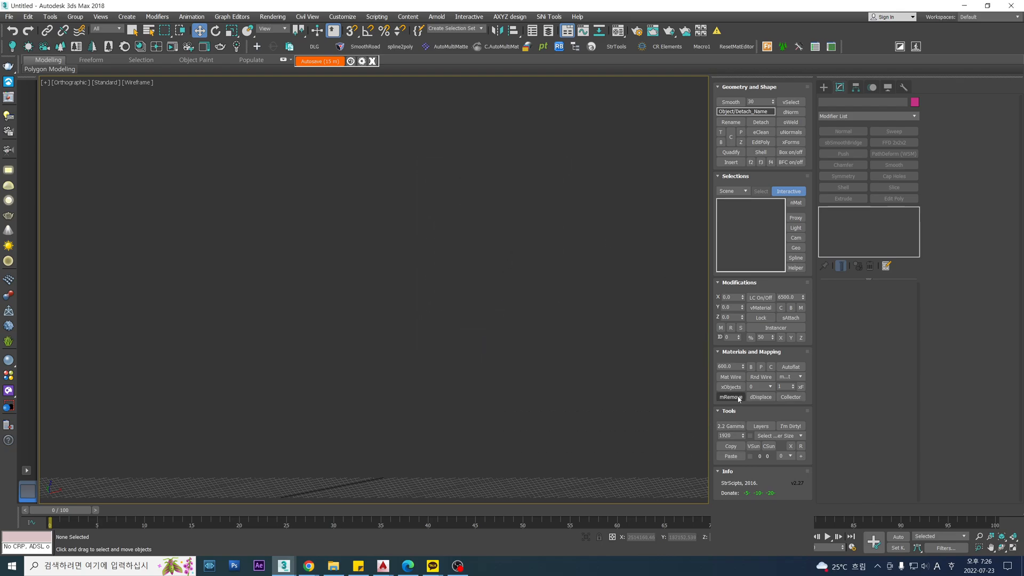
Paste the copied ramp again into the centimetre scene with StrTools and select its inner edge loop.
left_click(731, 457)
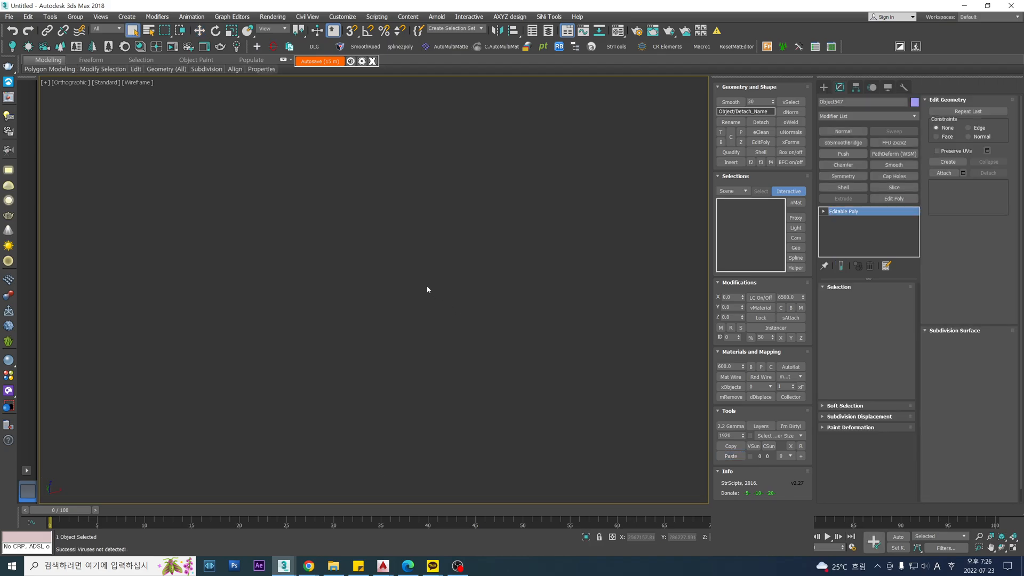
key("2")
key("z")
middle_click_drag(268, 405, 291, 337)
middle_click_drag(469, 344, 474, 299, "alt")
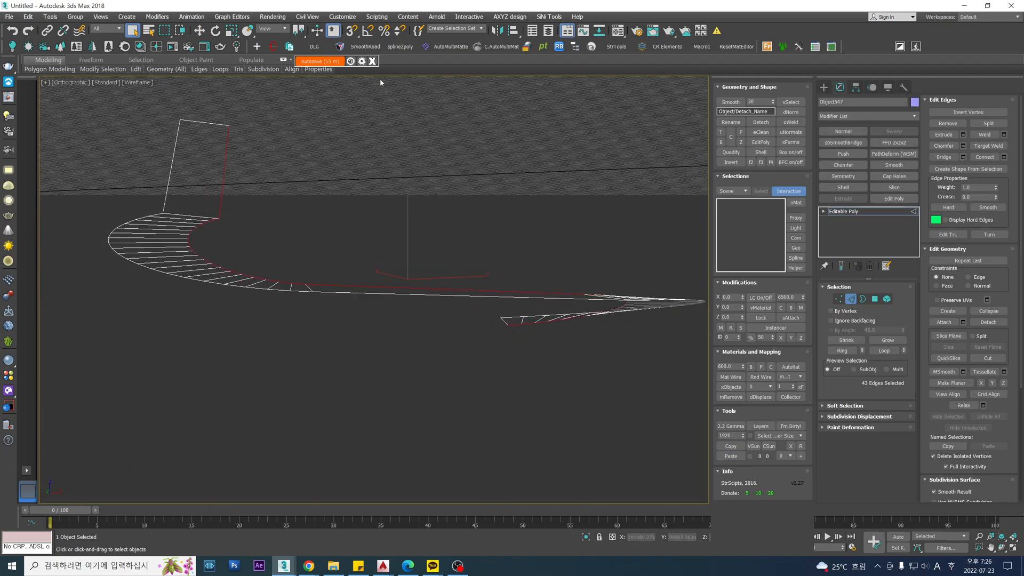
Load the selected inner edge loop into SmoothRoad to give the ramp a continuous slope, and leave edge editing.
left_click(365, 47)
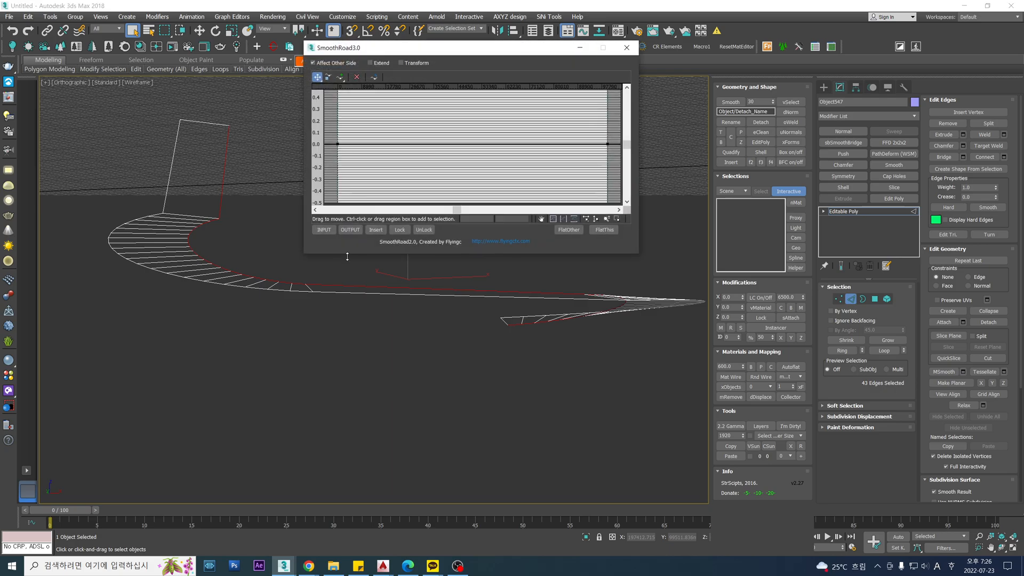
left_click(324, 229)
key("f")
key("w")
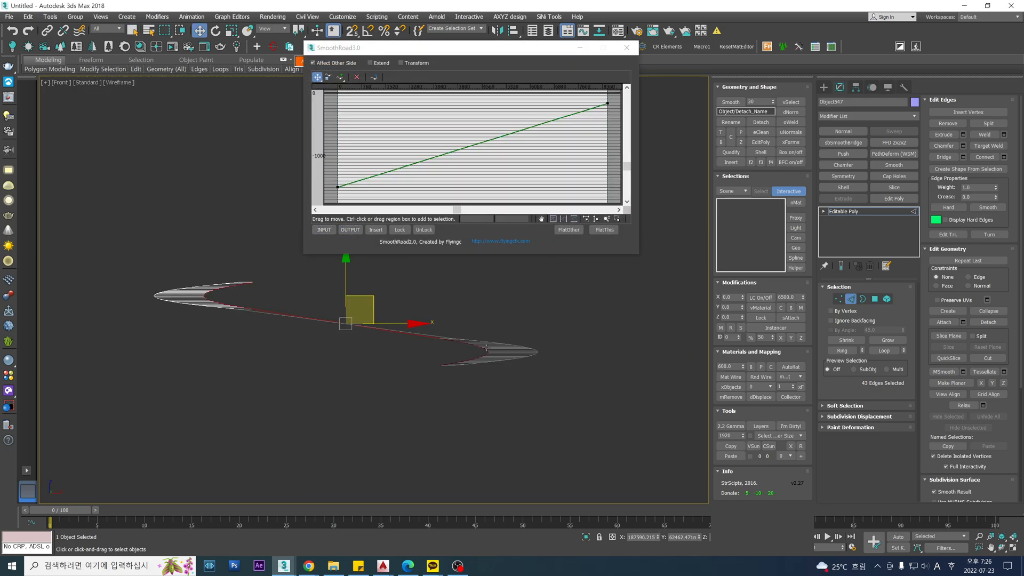
left_click(624, 45)
left_click(855, 212)
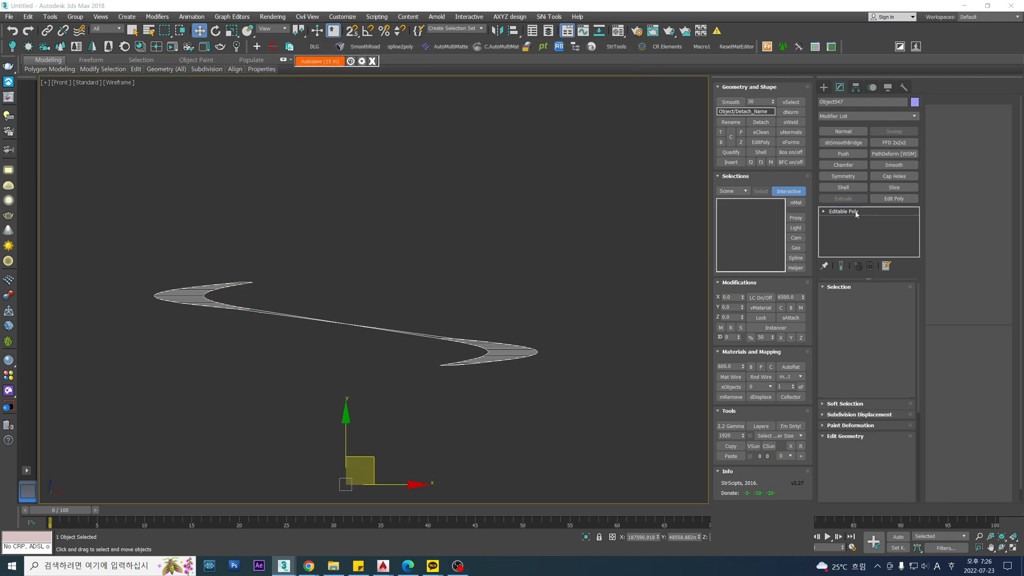
Switch back to the BD_0723 scene, close SmoothRoad there, and show the original ramp in plan.
mouse_move(284, 566)
left_click(227, 523)
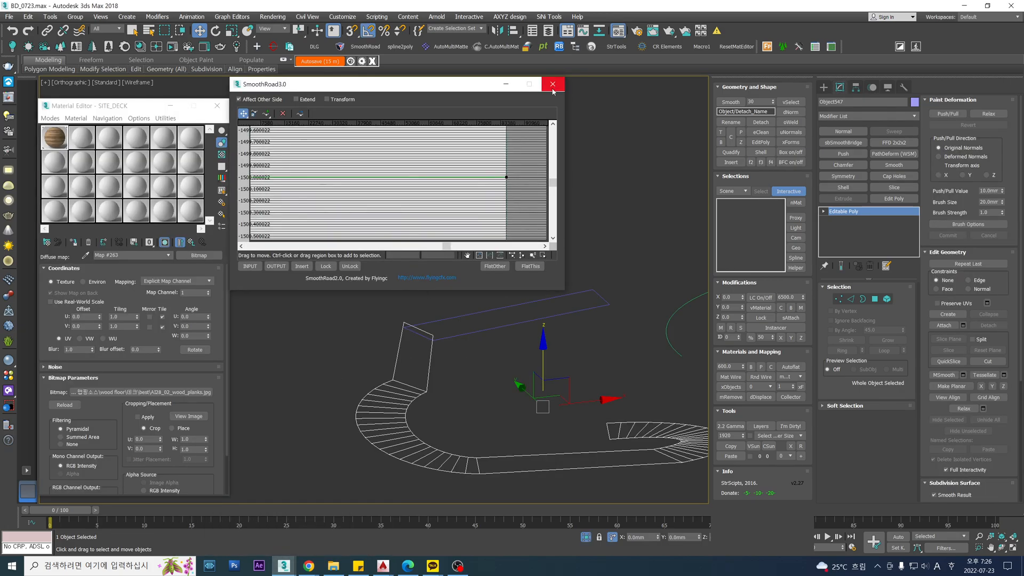
left_click(553, 89)
key("t")
key("z")
scroll(435, 284, "down", 3)
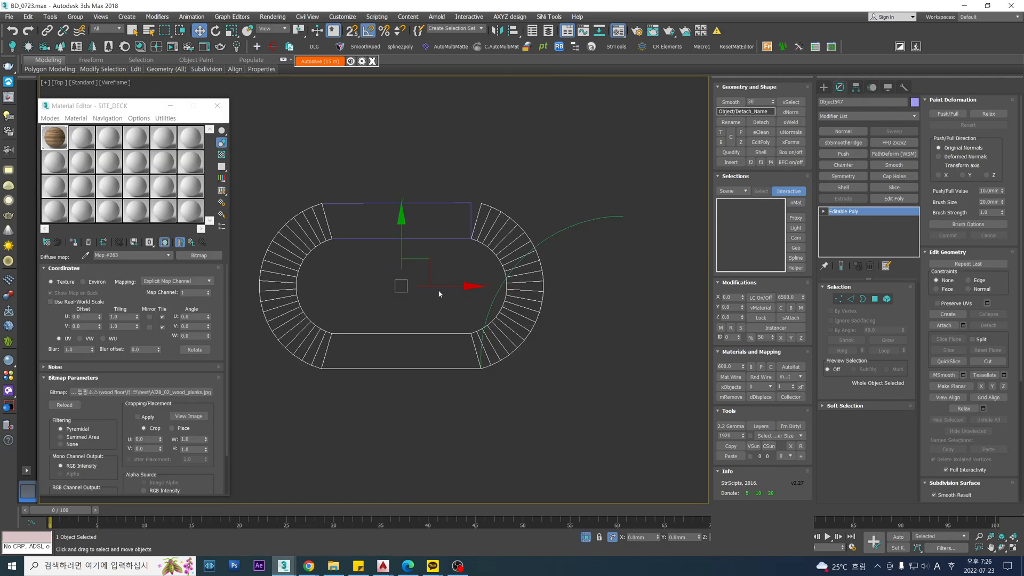
Clone the looping ramp as one independent copy placed beside the original in plan.
middle_click_drag(440, 288, 452, 223, "alt")
middle_click_drag(439, 272, 418, 273, "alt")
key("t")
key("z")
scroll(433, 278, "down", 3)
scroll(433, 278, "down", 5)
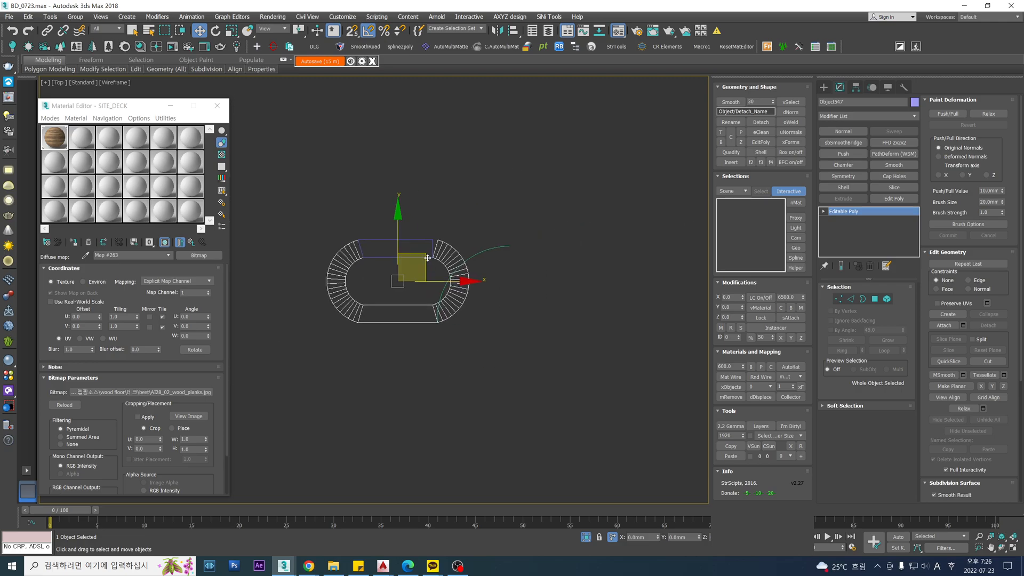
left_click_drag(410, 267, 262, 275, "shift")
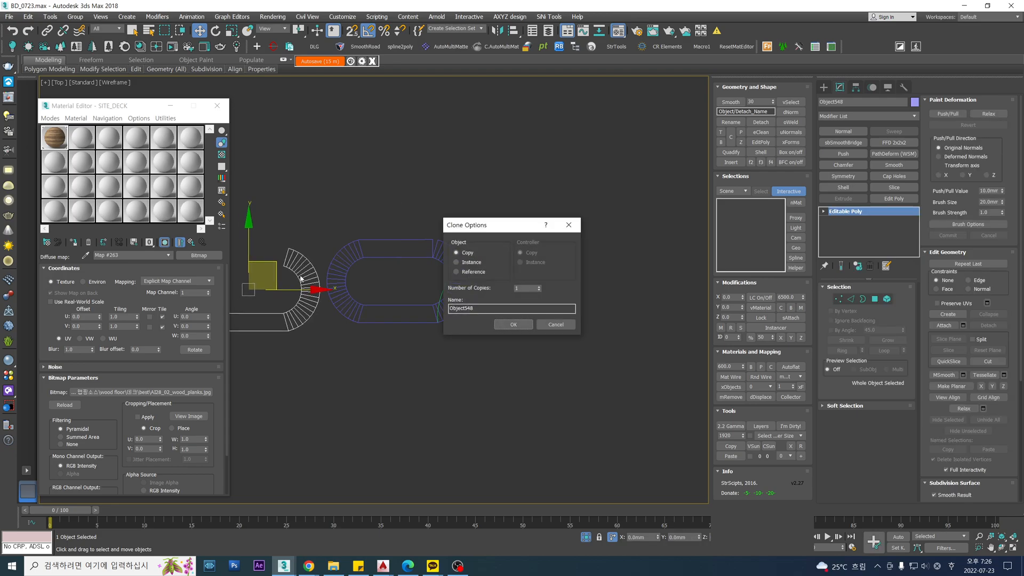
key("Return")
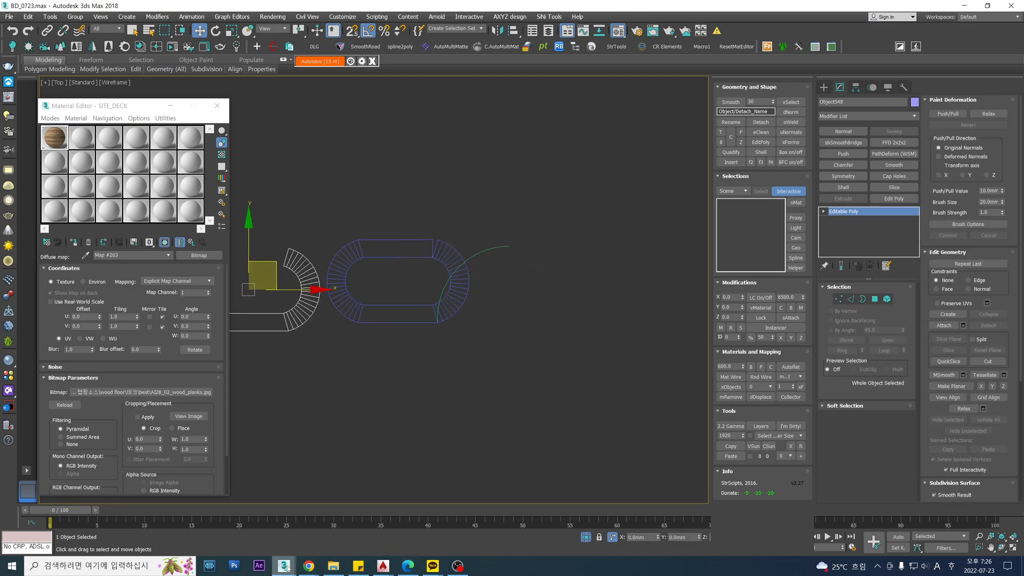
Copy the SmoothRoad-graded ramp from the untitled scene with StrTools and paste it into the BD_0723 scene.
mouse_move(287, 568)
left_click(337, 529)
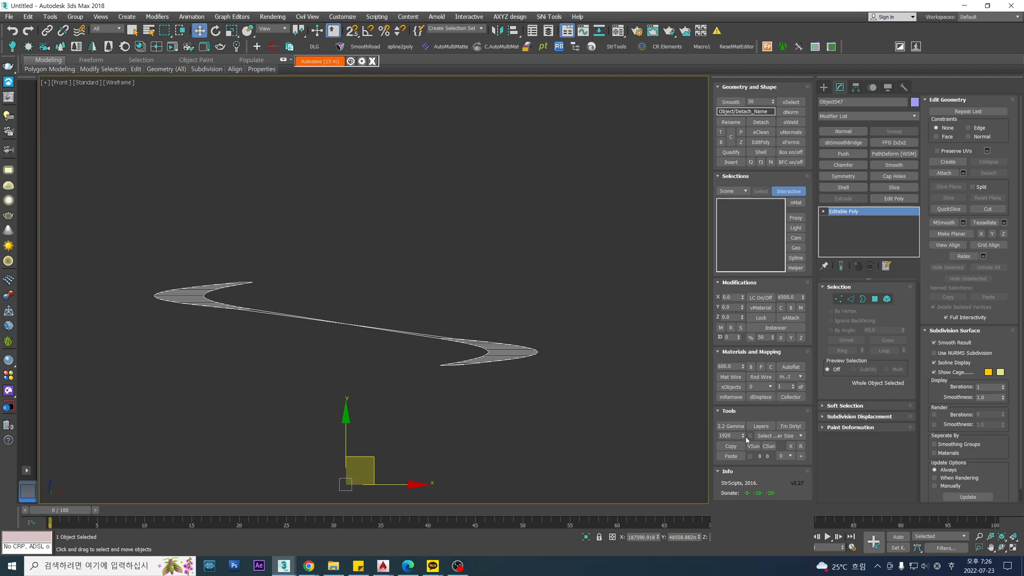
left_click(721, 446)
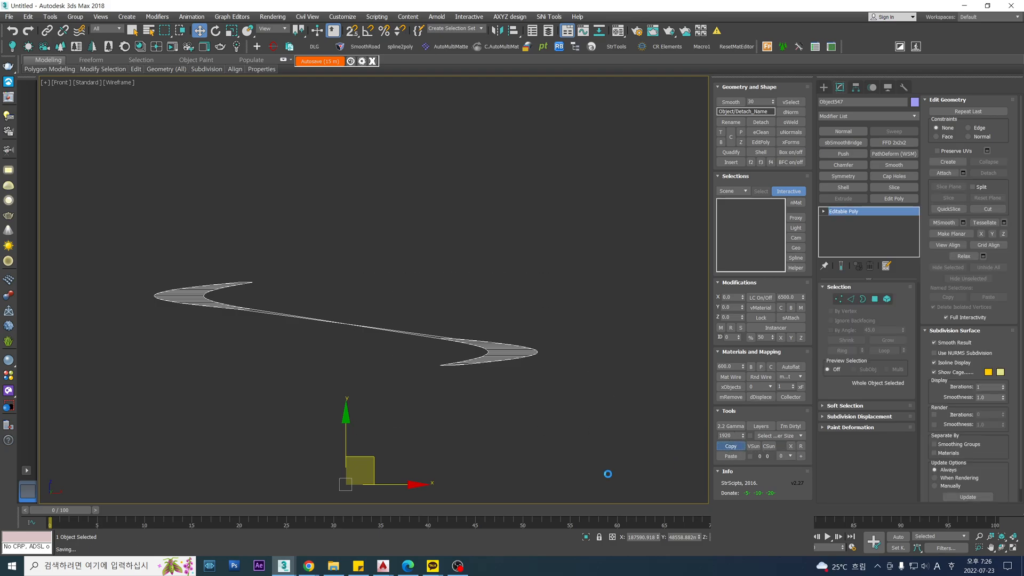
mouse_move(282, 563)
left_click(235, 528)
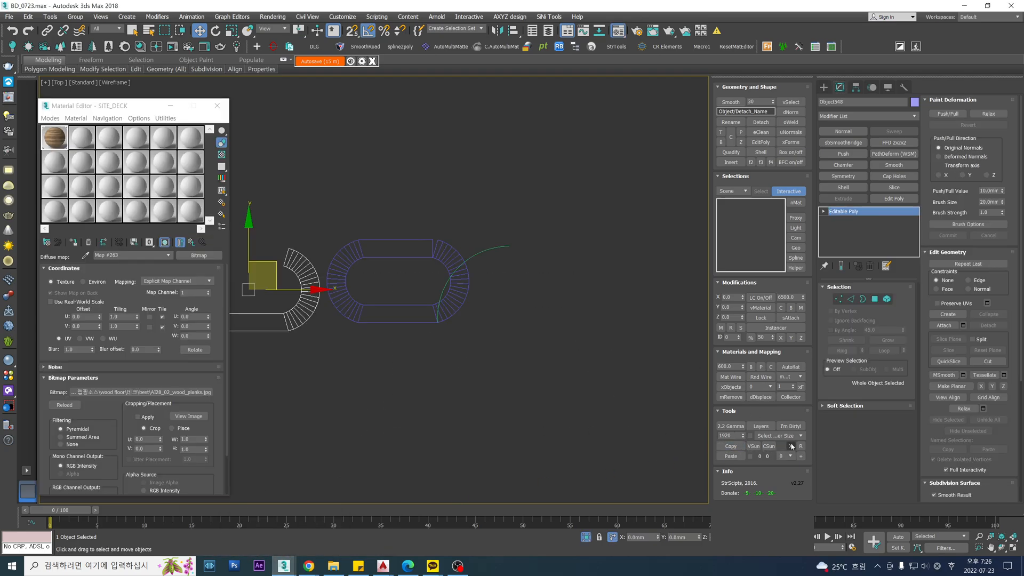
left_click(735, 460)
left_click(462, 315)
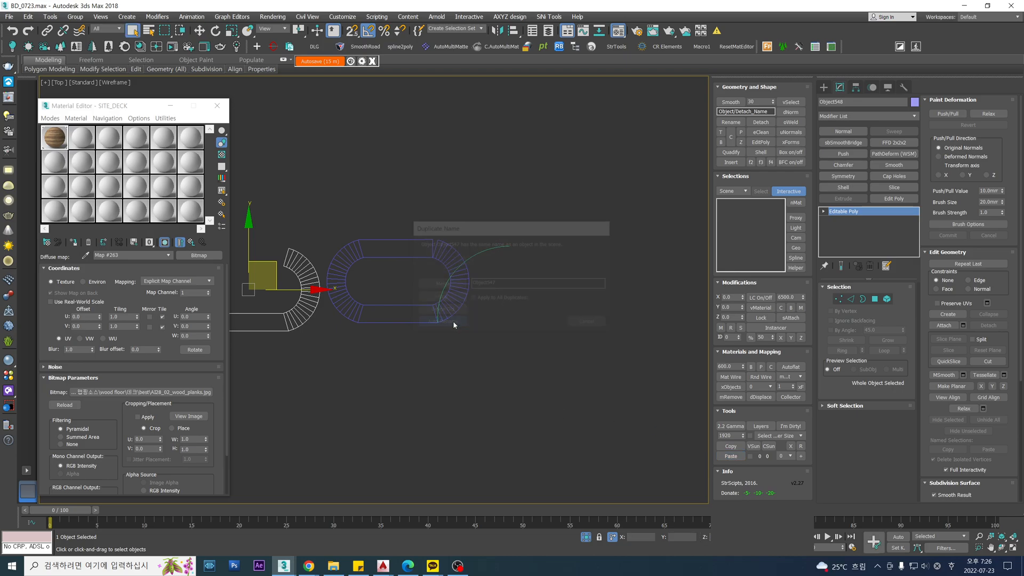
left_click(454, 323)
Select the cloned ramp together with the pasted SmoothRoad ramp and isolate the two in front elevation.
key("w")
mouse_move(348, 308)
middle_mouse_down()
mouse_move(407, 274)
mouse_move(396, 260)
middle_mouse_up()
key("F3")
left_click(360, 289, "ctrl")
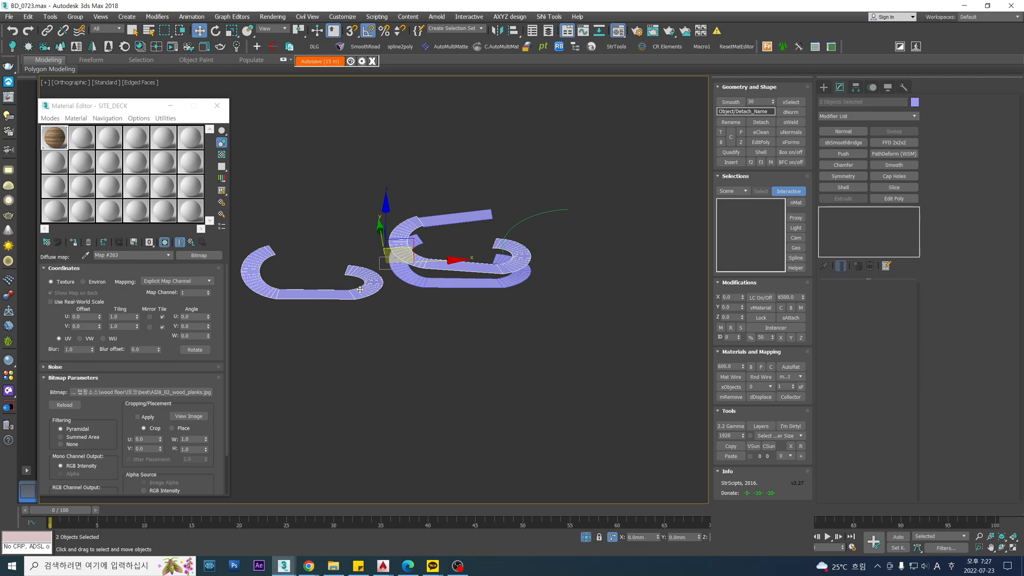
key("f")
left_click(497, 337)
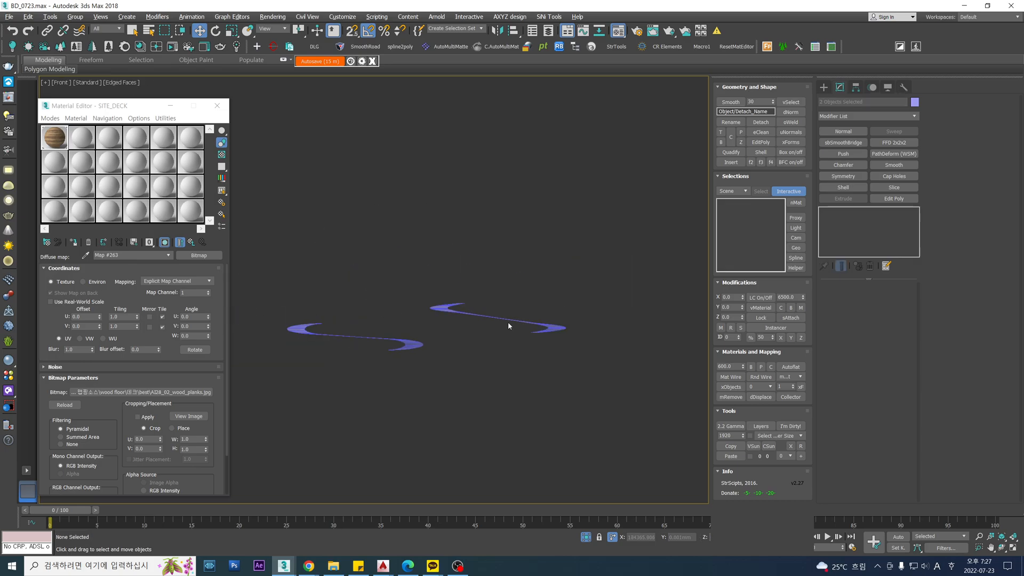
scroll(480, 349, "up", 5)
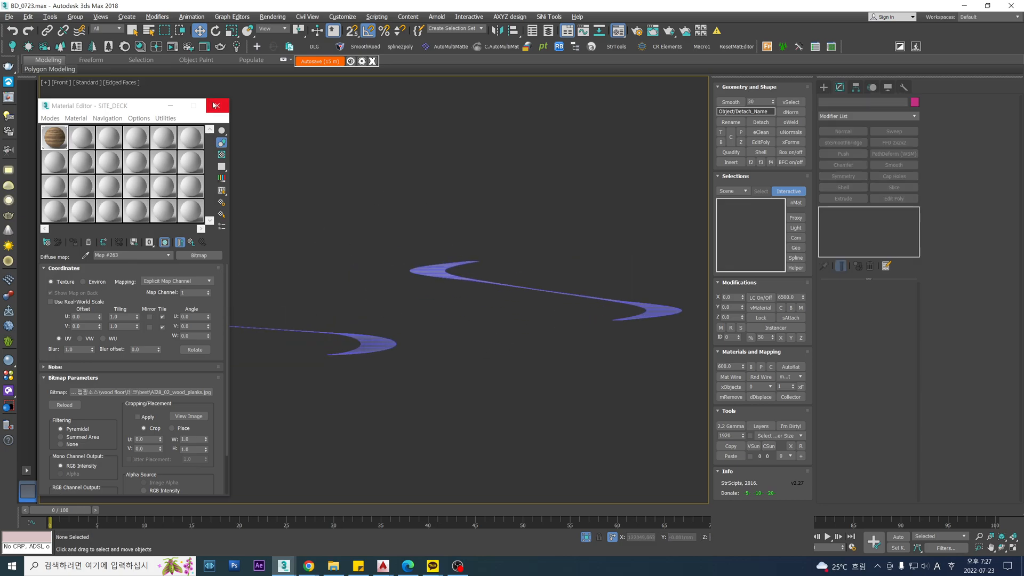
Close the Material Editor and snap the pasted ramp's lower end to the base level of the cloned ramp.
left_click(216, 105)
key("F3")
left_click(510, 263)
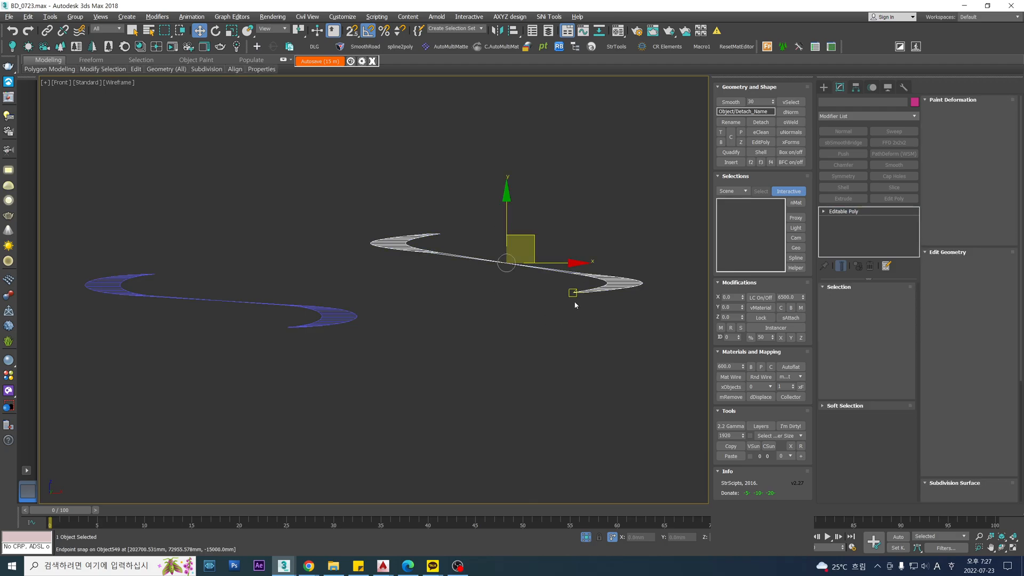
left_click_drag(574, 292, 354, 301)
scroll(213, 271, "up", 3)
middle_click_drag(219, 297, 452, 262)
middle_click_drag(555, 256, 503, 248)
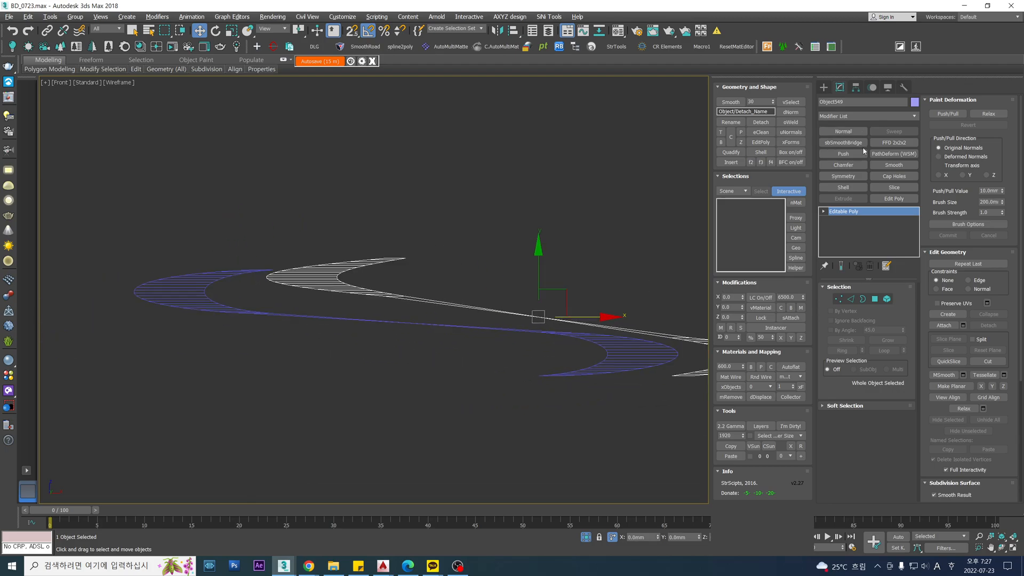
Apply FFD 2x2x2 to the pasted ramp, snap its upper control points to the clone's top level, and collapse it.
left_click(894, 142)
key("z")
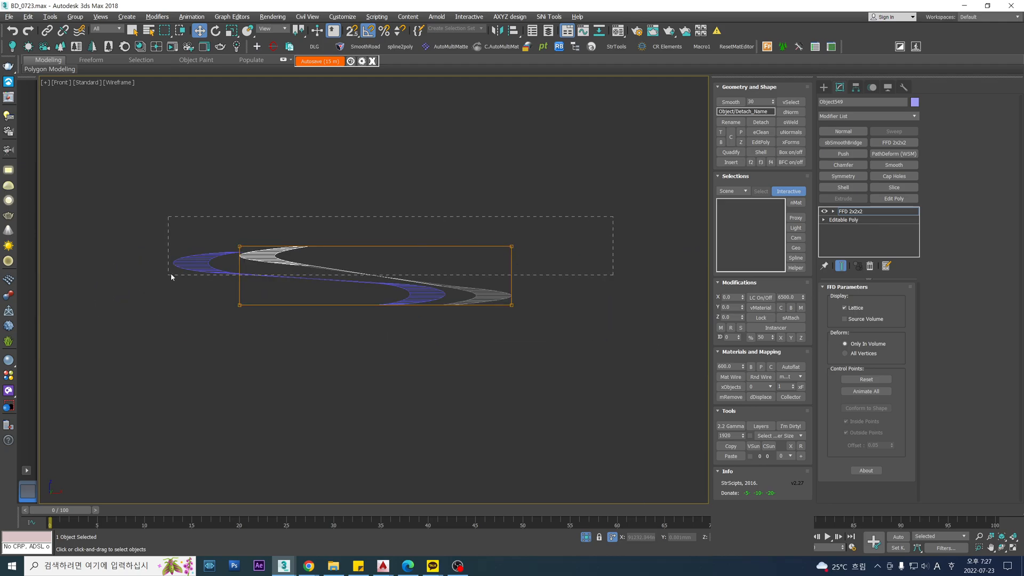
scroll(256, 251, "up", 4)
key("s")
left_click_drag(482, 235, 216, 258)
key("s")
key("z")
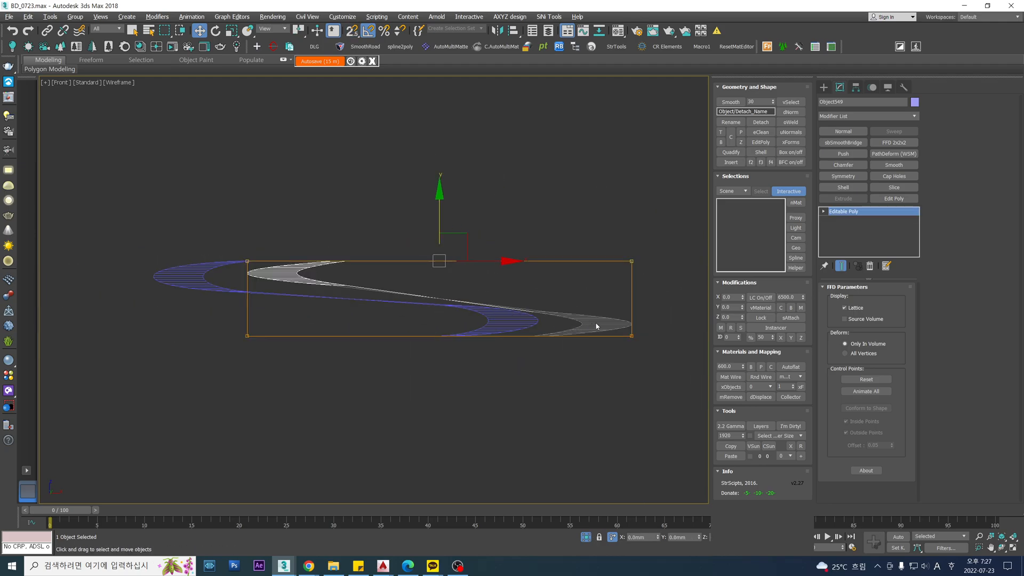
Move the pasted ramp onto the cloned ramp, aligning the two in front elevation and in plan.
left_click(504, 302)
left_click_drag(505, 304, 412, 303)
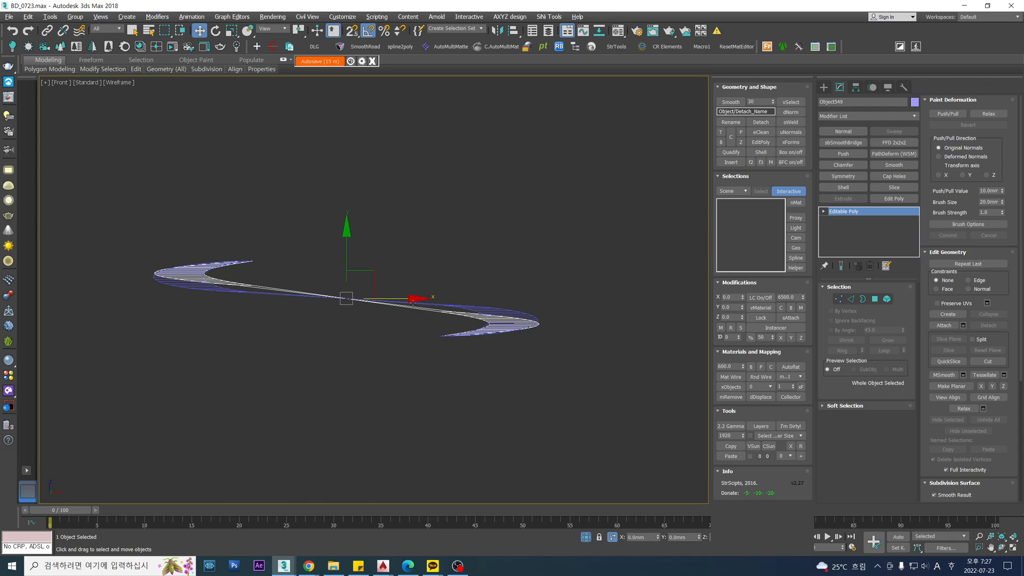
key("t")
scroll(366, 320, "down", 1)
scroll(301, 245, "up", 1)
key("s")
key("space")
left_click_drag(301, 274, 300, 308)
key("s")
key("space")
Compare the slopes of the two overlaid ramps in shaded angled and front views.
scroll(314, 304, "down", 3)
middle_click_drag(392, 385, 419, 313, "alt")
scroll(385, 369, "up", 3)
key("F3")
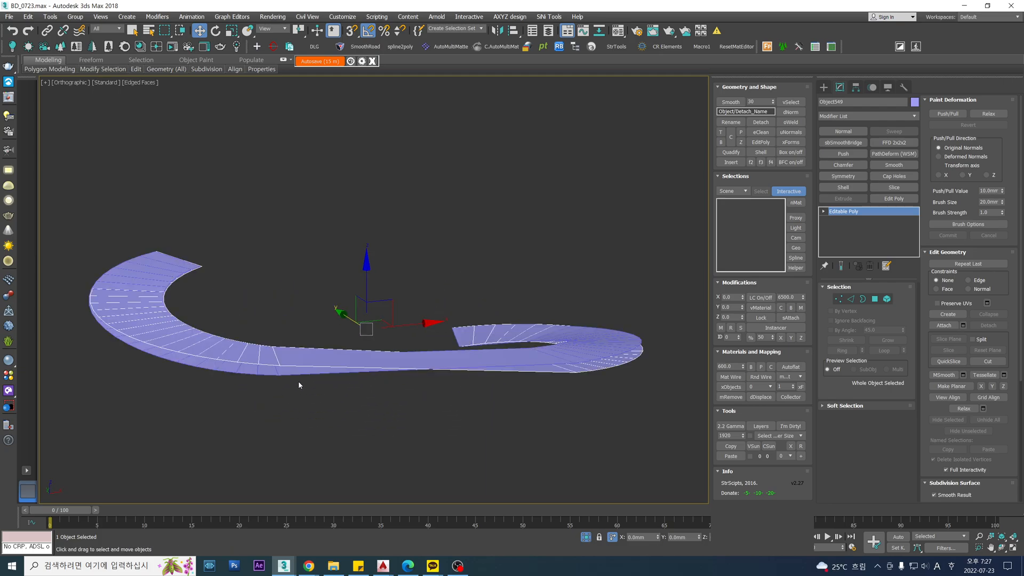
left_click(282, 372)
scroll(297, 383, "down", 2)
mouse_move(297, 384)
middle_mouse_down("alt")
mouse_move(280, 368)
mouse_move(300, 384)
middle_mouse_up("alt")
key("f")
scroll(242, 289, "down", 2)
key("F3")
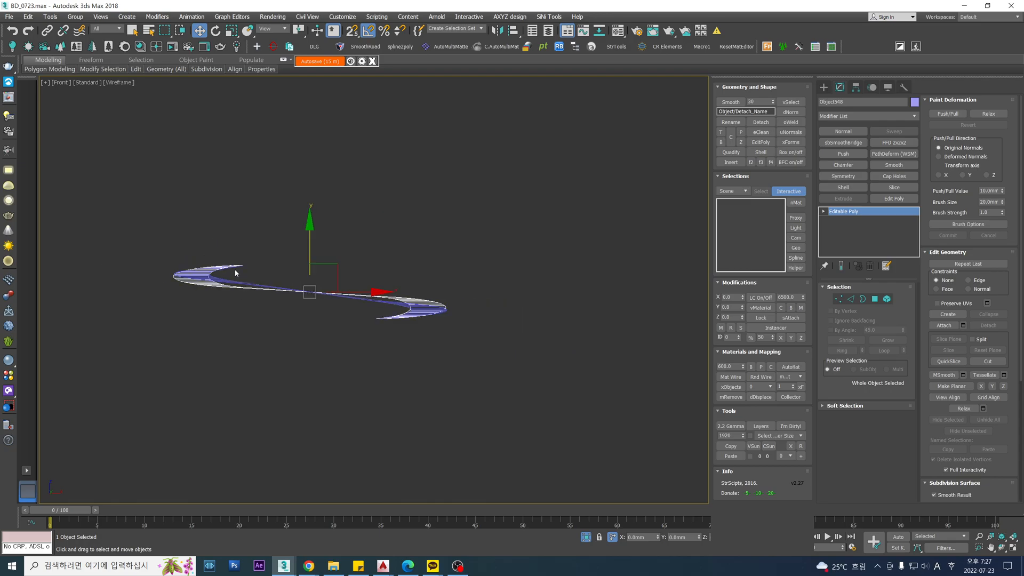
key("F3")
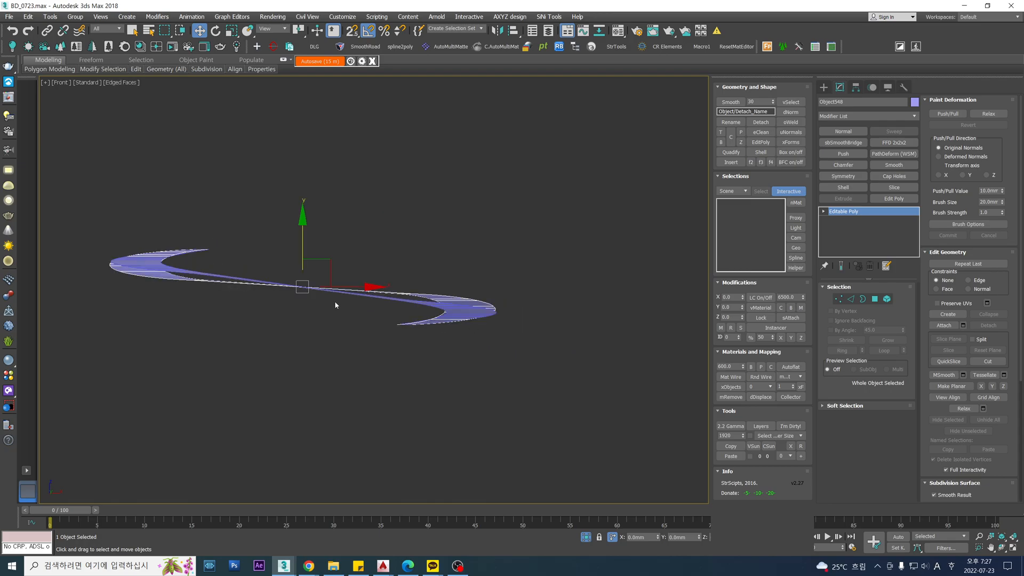
Move the pasted SmoothRoad ramp along X, clear of the cloned ramp.
middle_click_drag(335, 301, 684, 277, "alt")
key("t")
left_click(357, 454)
left_click(329, 407)
scroll(349, 399, "down", 3)
left_click_drag(388, 320, 671, 320)
key("F3")
middle_click_drag(552, 411, 433, 408)
mouse_move(433, 408)
middle_mouse_down("alt")
mouse_move(446, 408)
mouse_move(461, 378)
middle_mouse_up("alt")
key("F3")
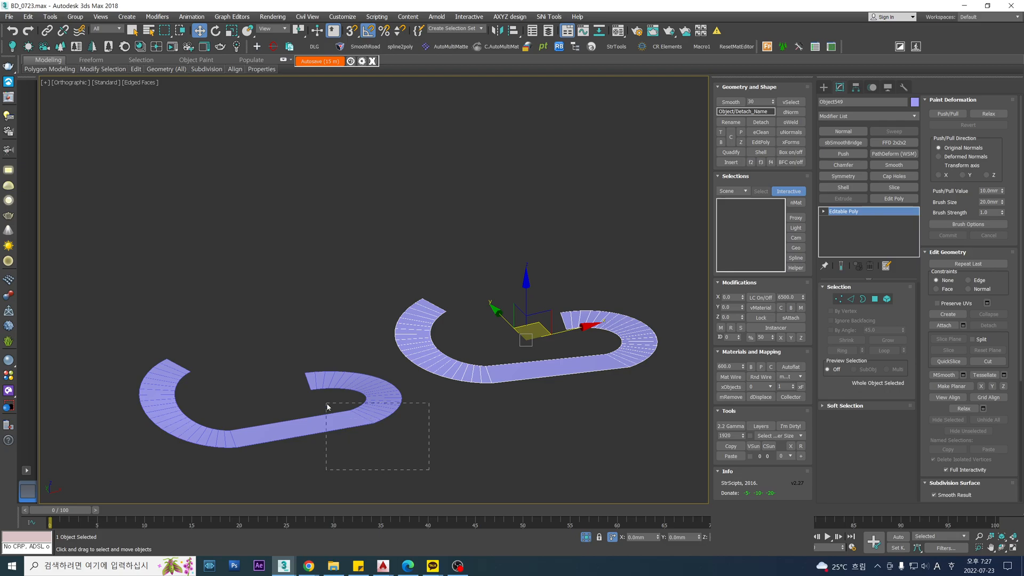
Delete the long straight polygon joining the two curved ends of the cloned ramp.
left_click_drag(327, 407, 326, 408)
key("1")
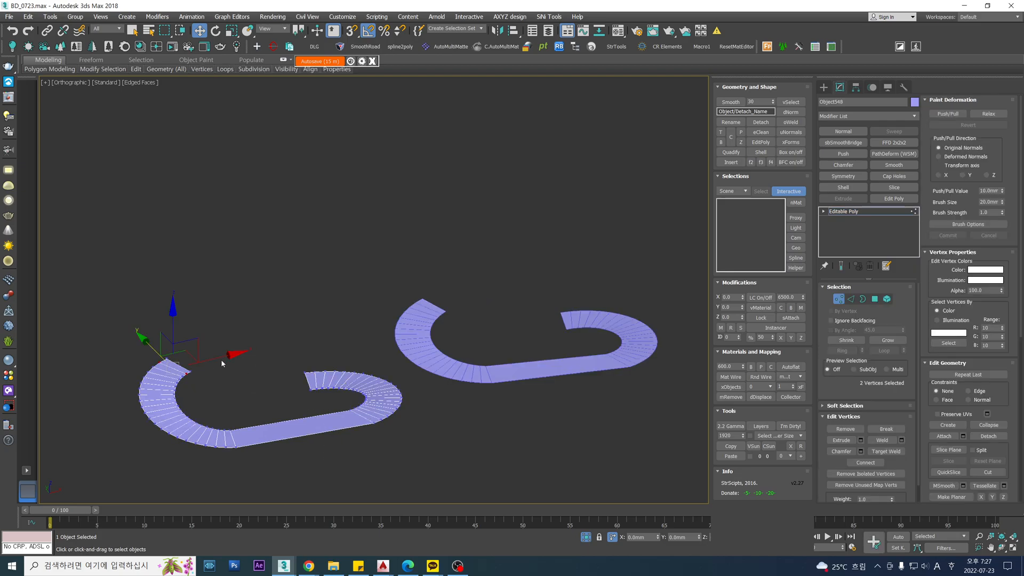
left_click_drag(181, 379, 171, 368)
key("t")
key("z")
scroll(270, 338, "down", 6)
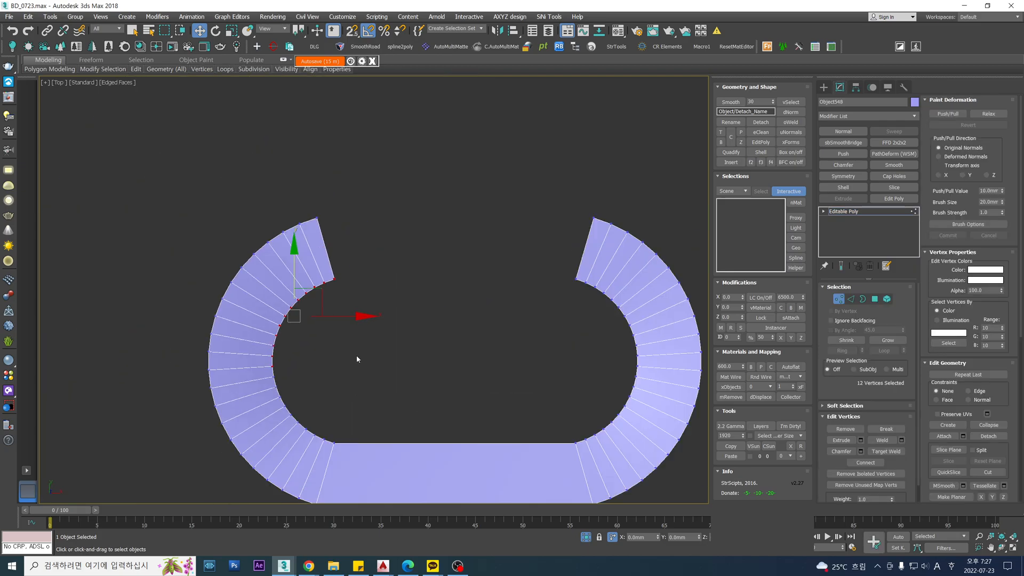
left_click(874, 300)
left_click(480, 407)
key("Delete")
middle_click_drag(371, 389, 379, 363)
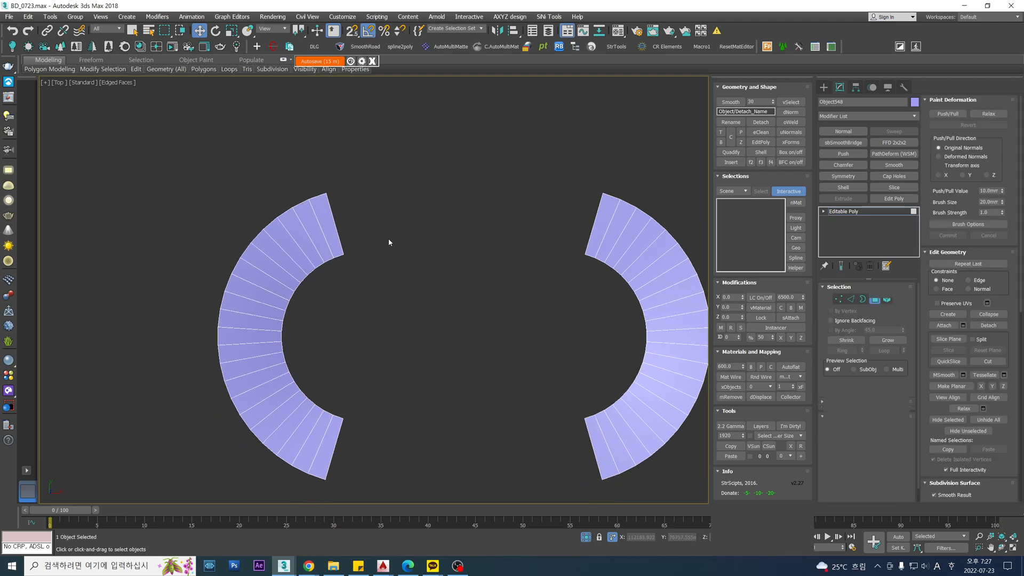
Detach the right-hand curved element of the cloned ramp as a separate object.
key("1")
key("5")
left_click(650, 344)
key("alt+d")
left_click(548, 285)
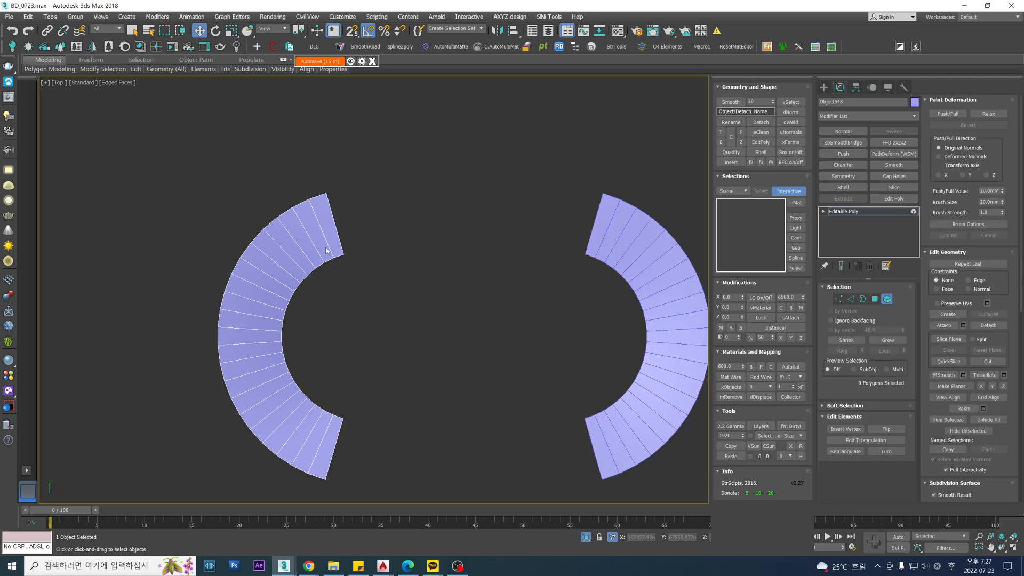
Select the inner-edge vertices of the remaining left curve and try deforming them with FFD 2x2x2.
key("1")
left_click_drag(381, 241, 271, 443)
middle_click_drag(310, 432, 336, 369, "alt")
left_click(900, 148)
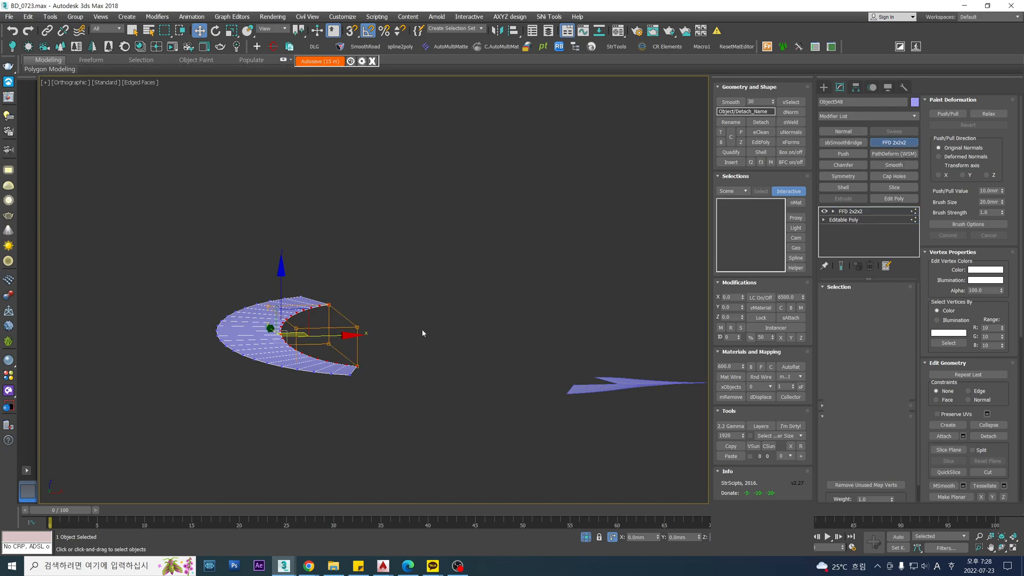
left_click_drag(317, 288, 319, 533)
key("ctrl+z")
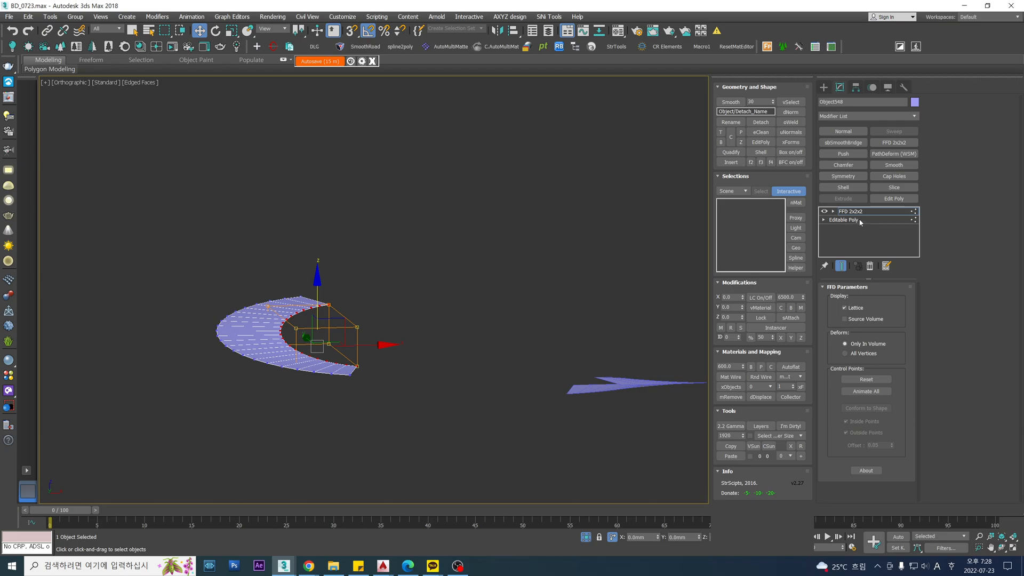
left_click(854, 220)
left_click(851, 212)
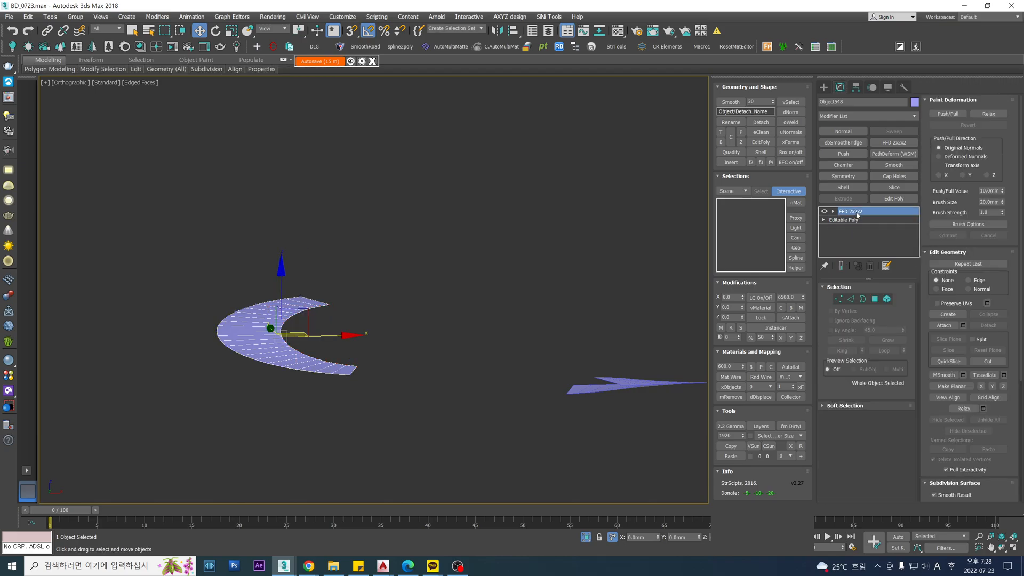
End the isolation and delete the looping test ramps and their leftover curved pieces from the site plan.
left_click(586, 537)
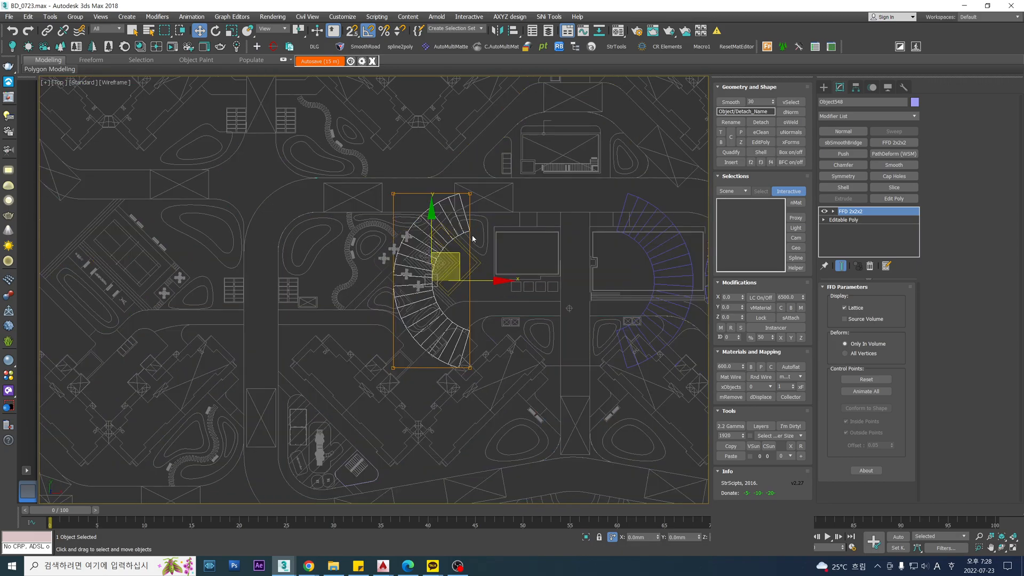
scroll(472, 239, "up", 3)
middle_click_drag(476, 248, 284, 266)
scroll(328, 266, "down", 6)
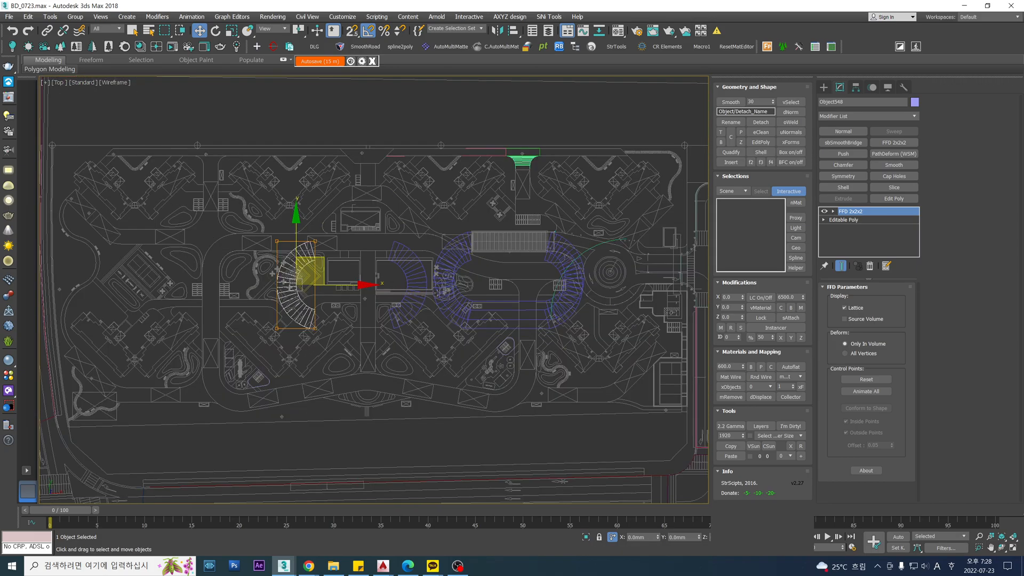
left_click(368, 270)
left_click(424, 280)
left_click(442, 279)
scroll(442, 279, "up", 4)
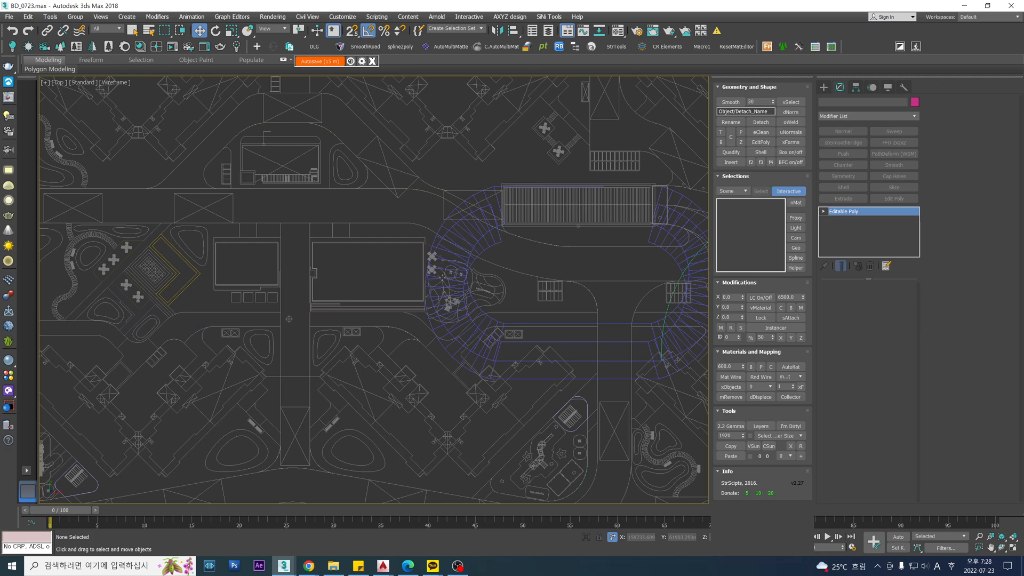
key("Delete")
left_click(473, 237)
key("Delete")
Examine the site's road surfaces in a shaded angled view.
scroll(465, 253, "down", 4)
mouse_move(465, 253)
middle_mouse_down()
mouse_move(443, 277)
mouse_move(467, 252)
middle_mouse_up()
key("F3")
scroll(444, 294, "up", 2)
scroll(450, 309, "down", 2)
middle_click_drag(467, 252, 457, 315)
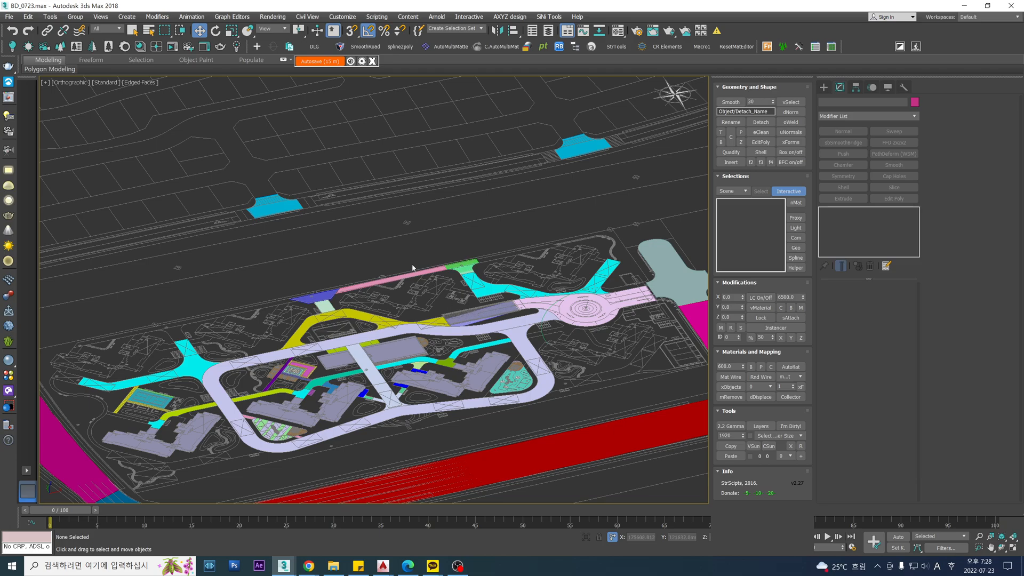
scroll(414, 266, "up", 3)
Select the ramp slab beside the roundabout and review the whole road layout in shaded plan view.
left_click(458, 269)
scroll(458, 269, "down", 4)
middle_click_drag(458, 270, 522, 294, "alt")
key("t")
key("z")
scroll(430, 329, "down", 3)
scroll(430, 329, "down", 3)
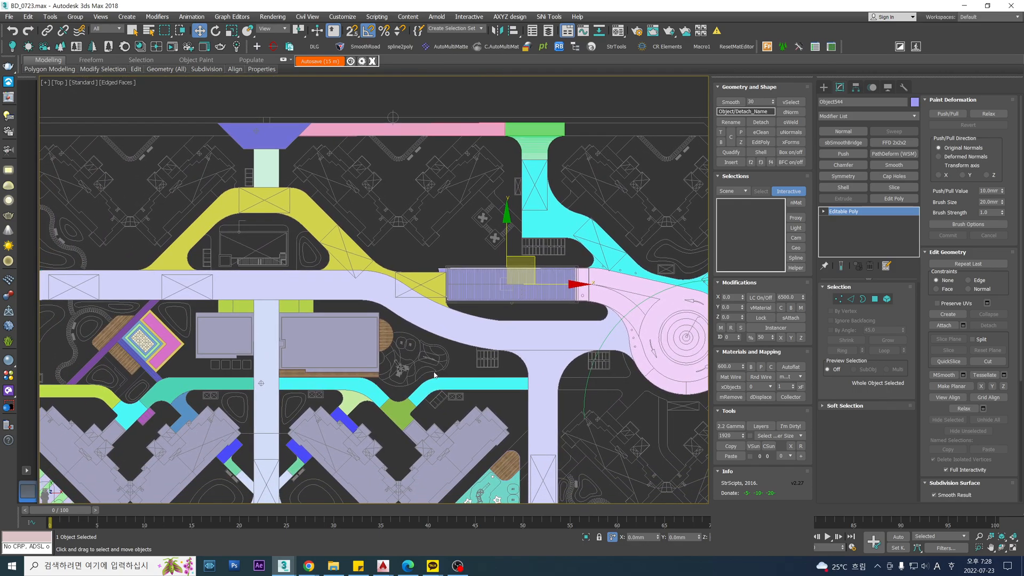
middle_click_drag(309, 394, 429, 295)
scroll(447, 327, "down", 2)
scroll(405, 325, "down", 2)
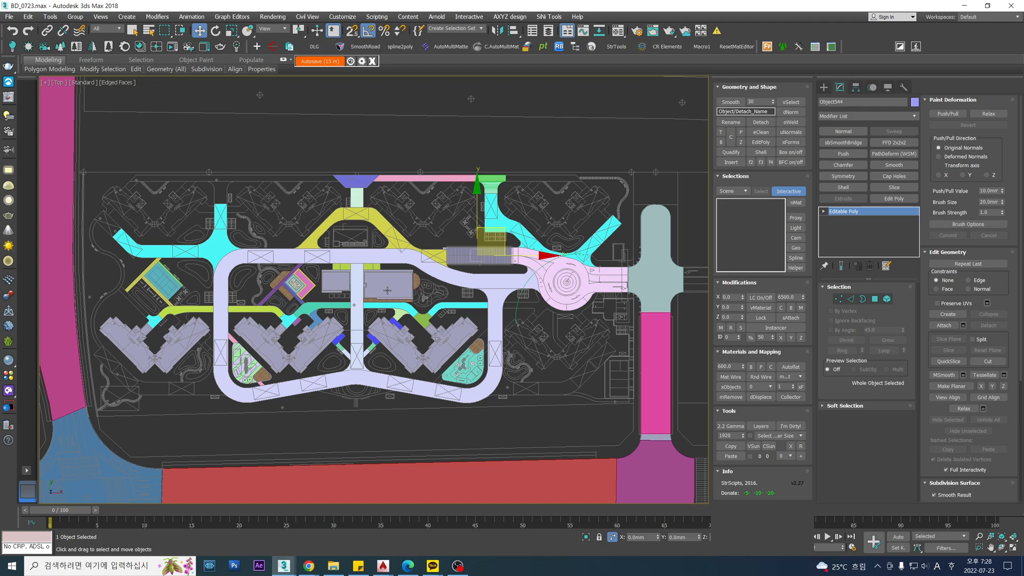
middle_click_drag(346, 288, 359, 289)
mouse_move(363, 290)
middle_mouse_down()
mouse_move(350, 290)
mouse_move(416, 281)
mouse_move(382, 277)
mouse_move(413, 268)
middle_mouse_up()
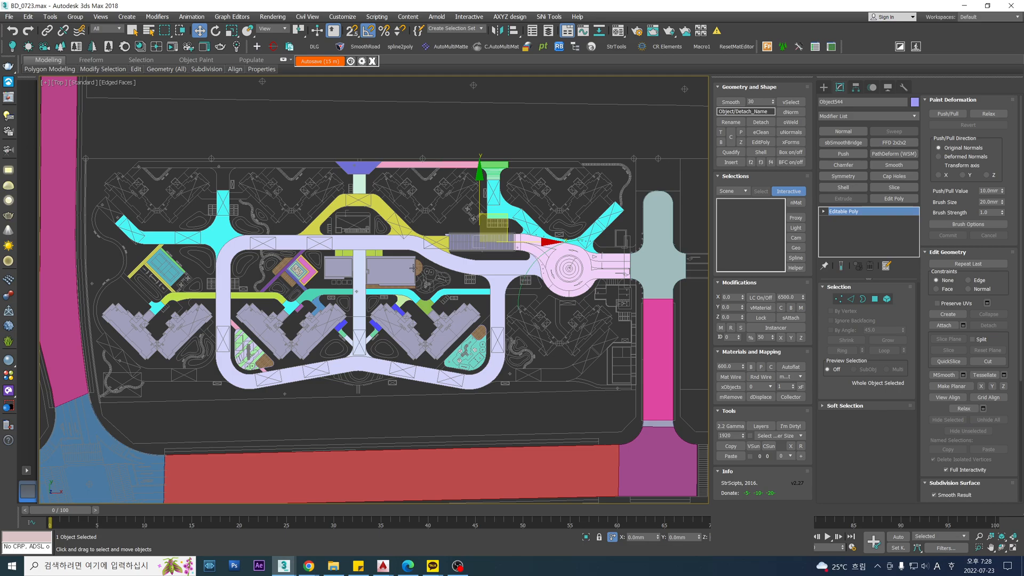